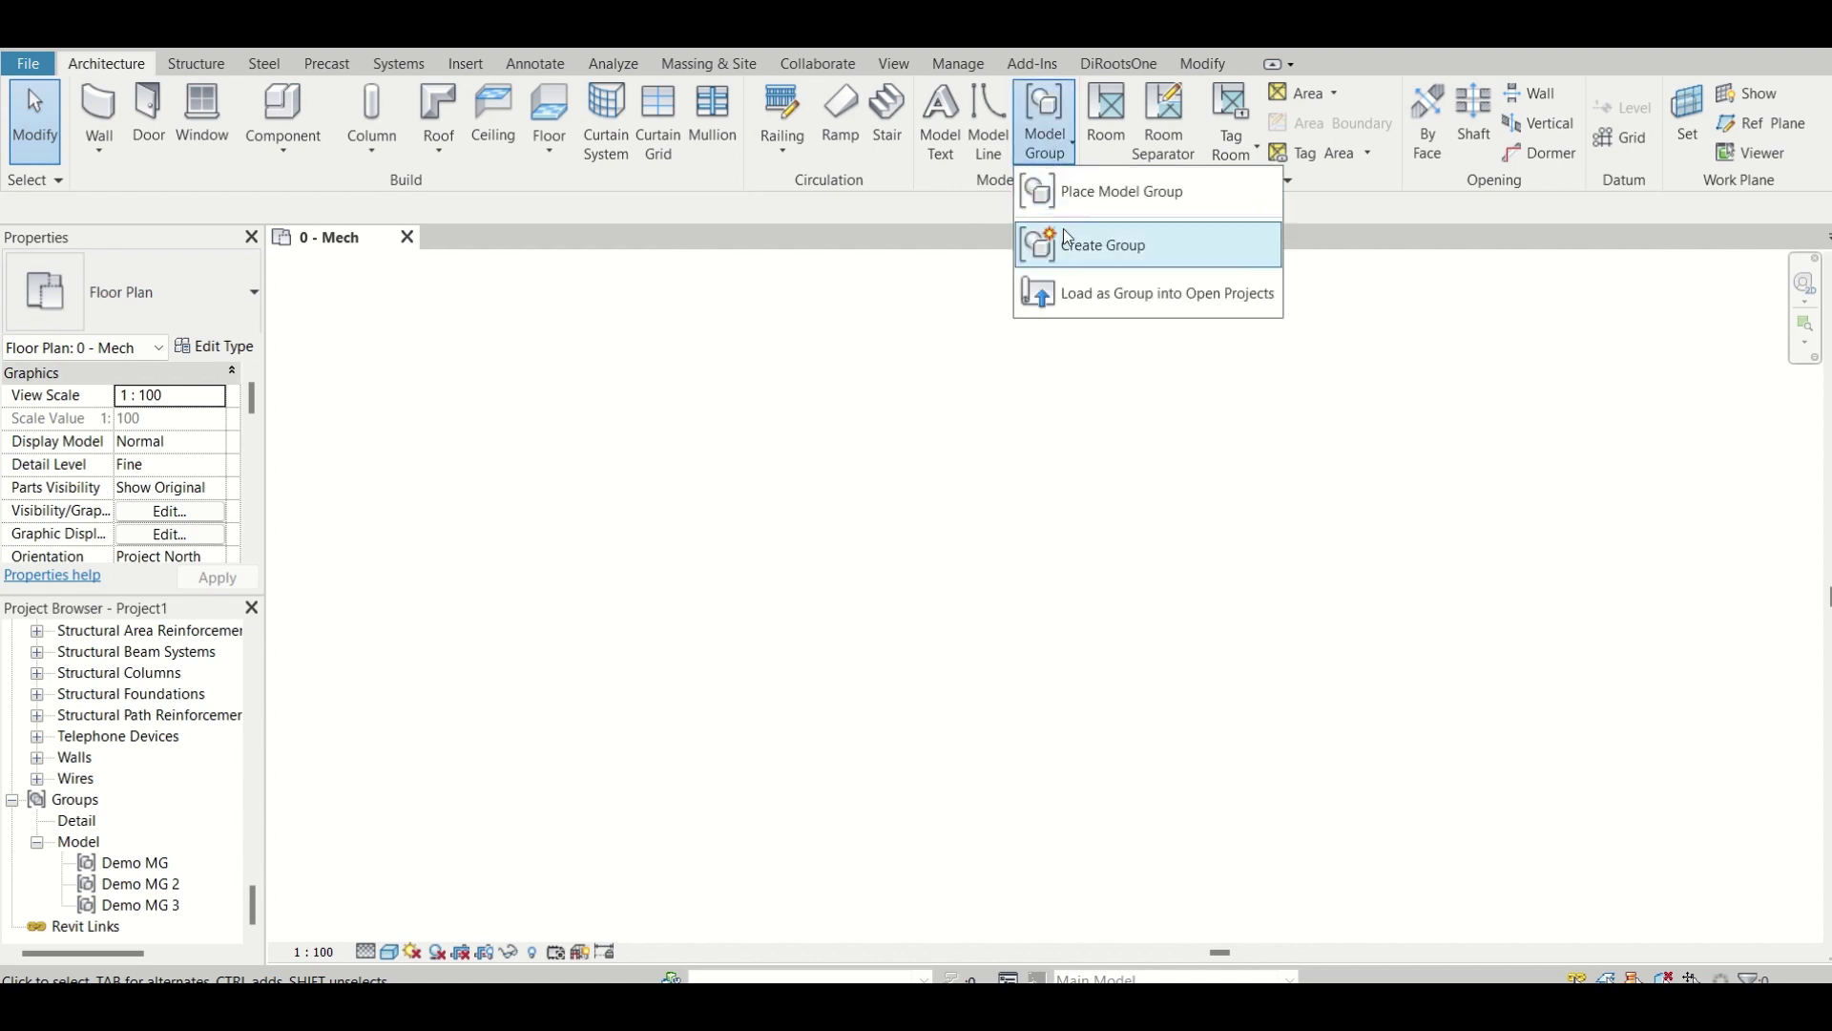
Create a new model group named MG1
click(1063, 244)
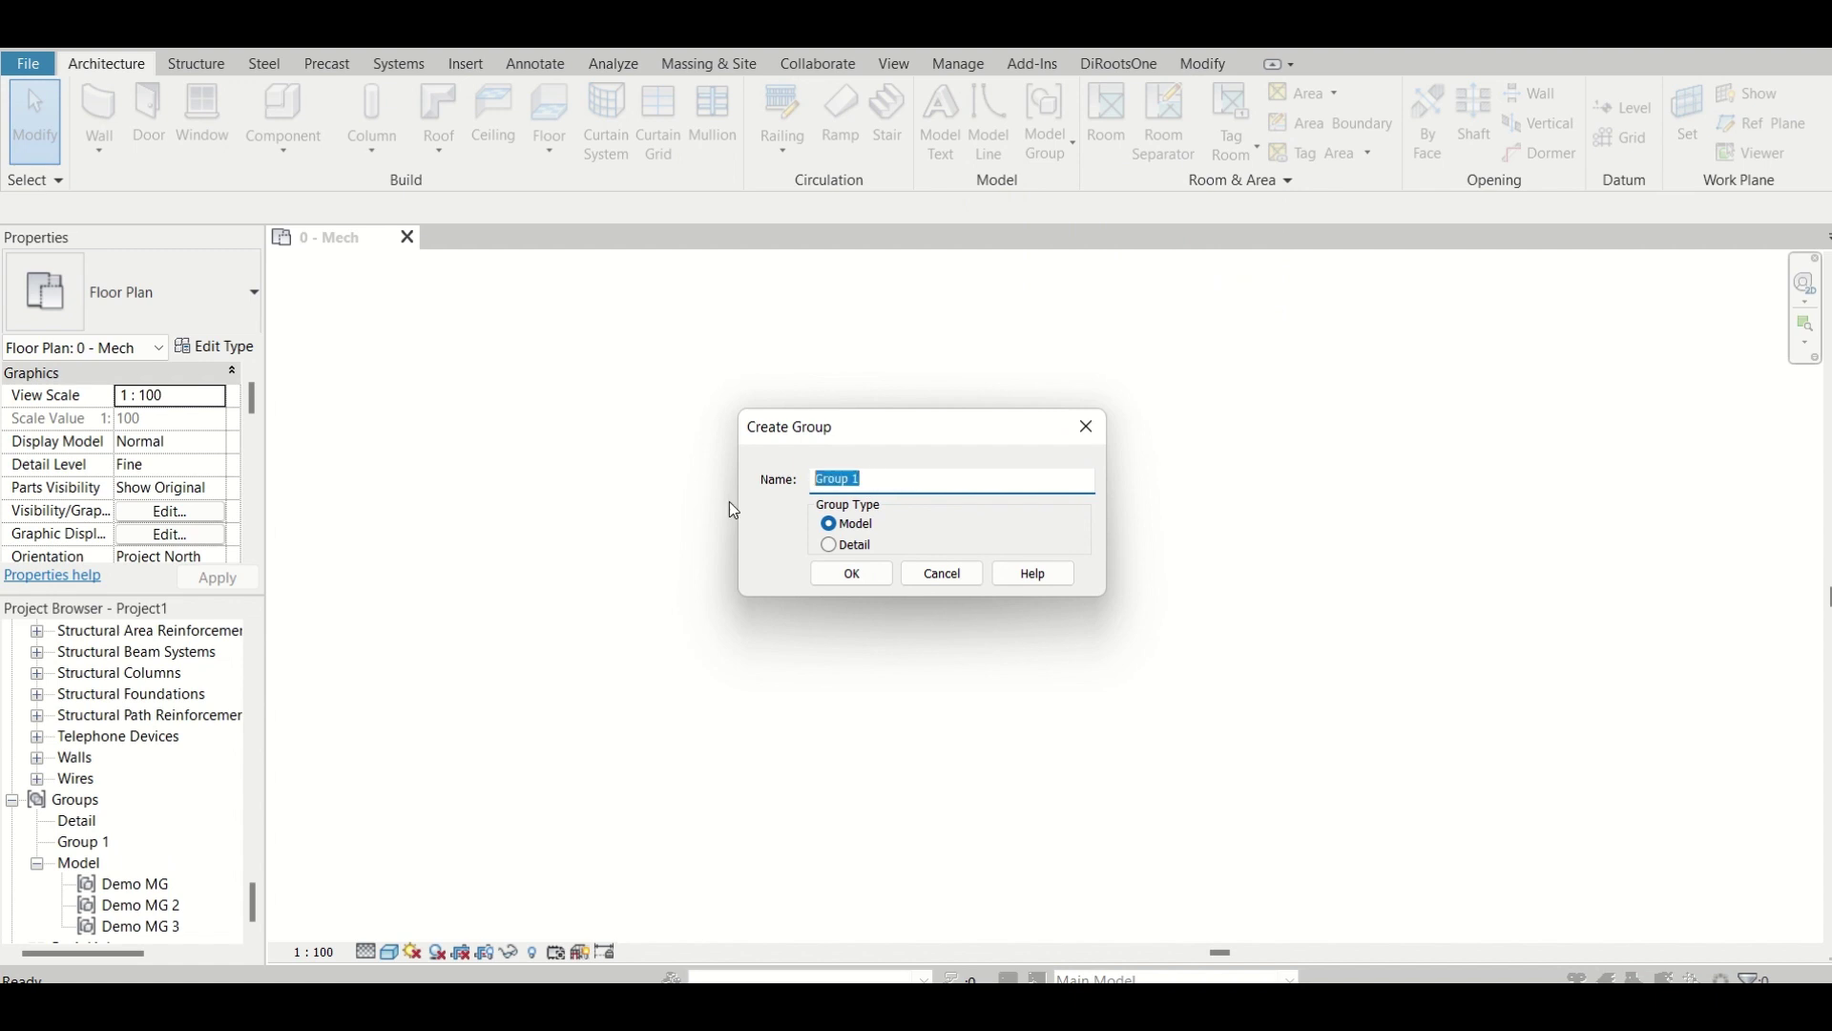
text(MG1)
click(879, 577)
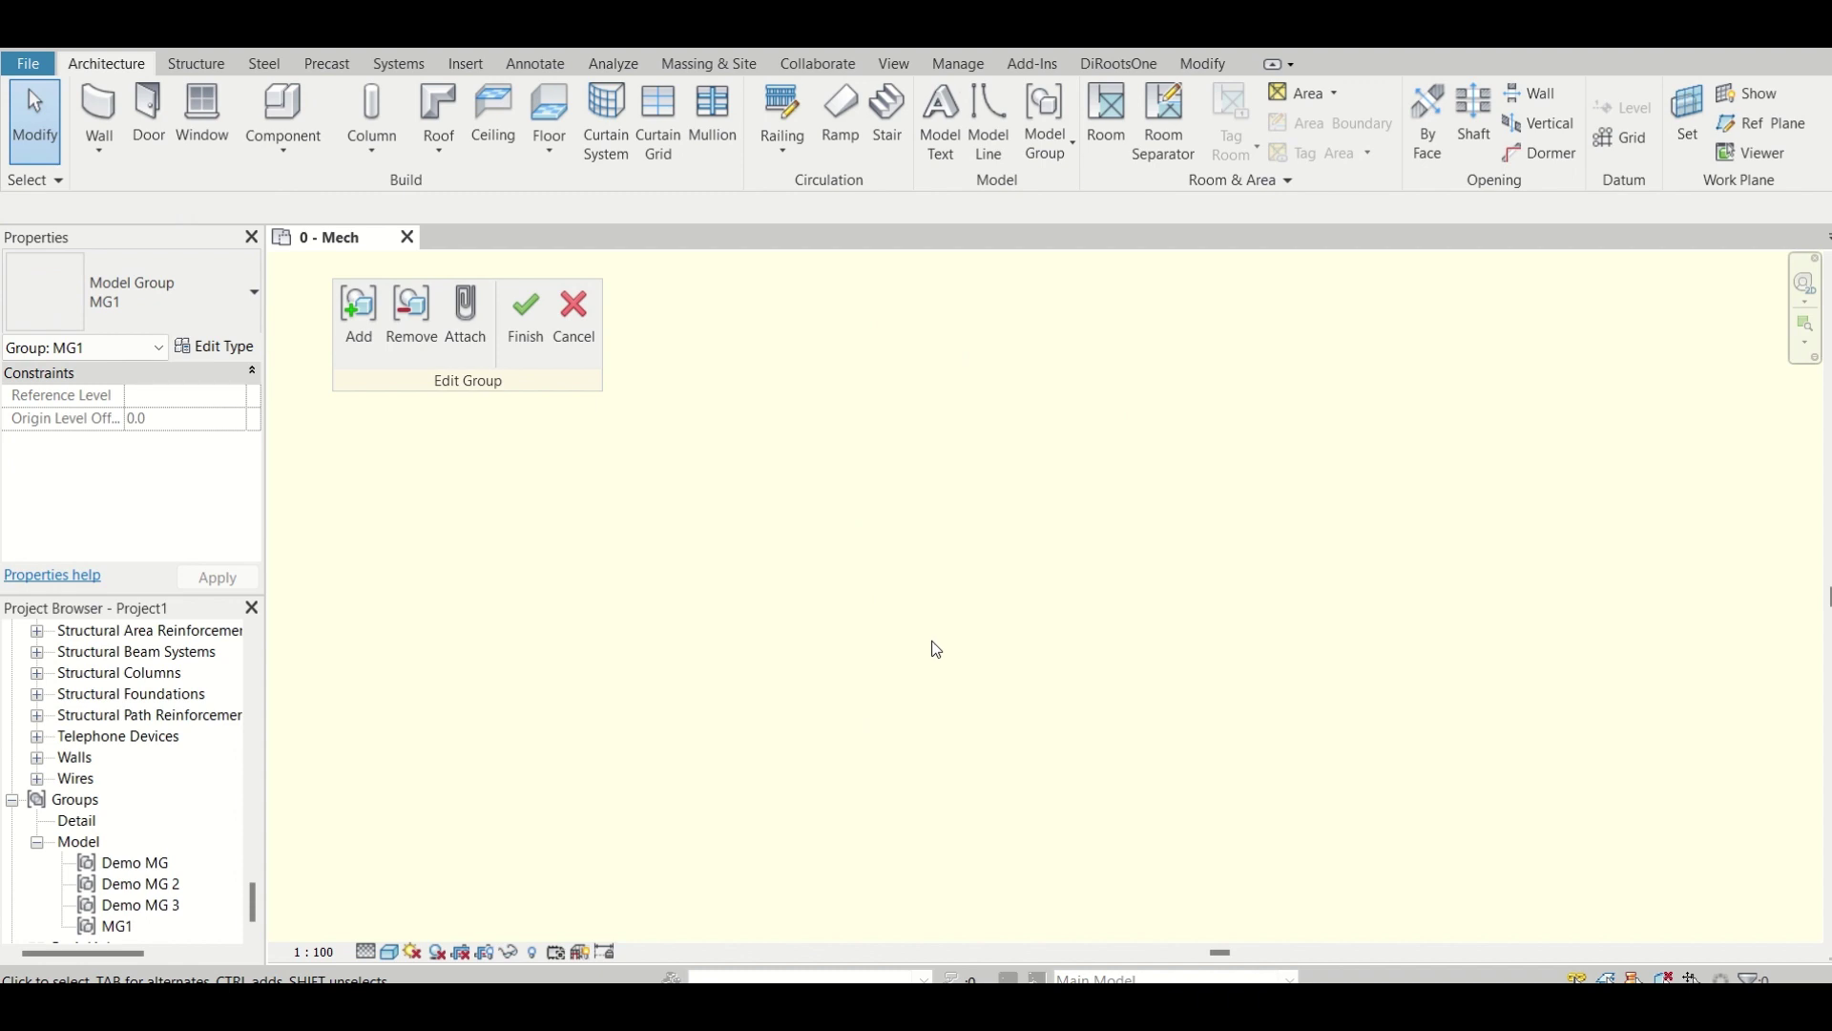
Add four 710 mm x 710 mm mop sinks to the MG1 group in a rough square and finish editing it
key(p)
key(x)
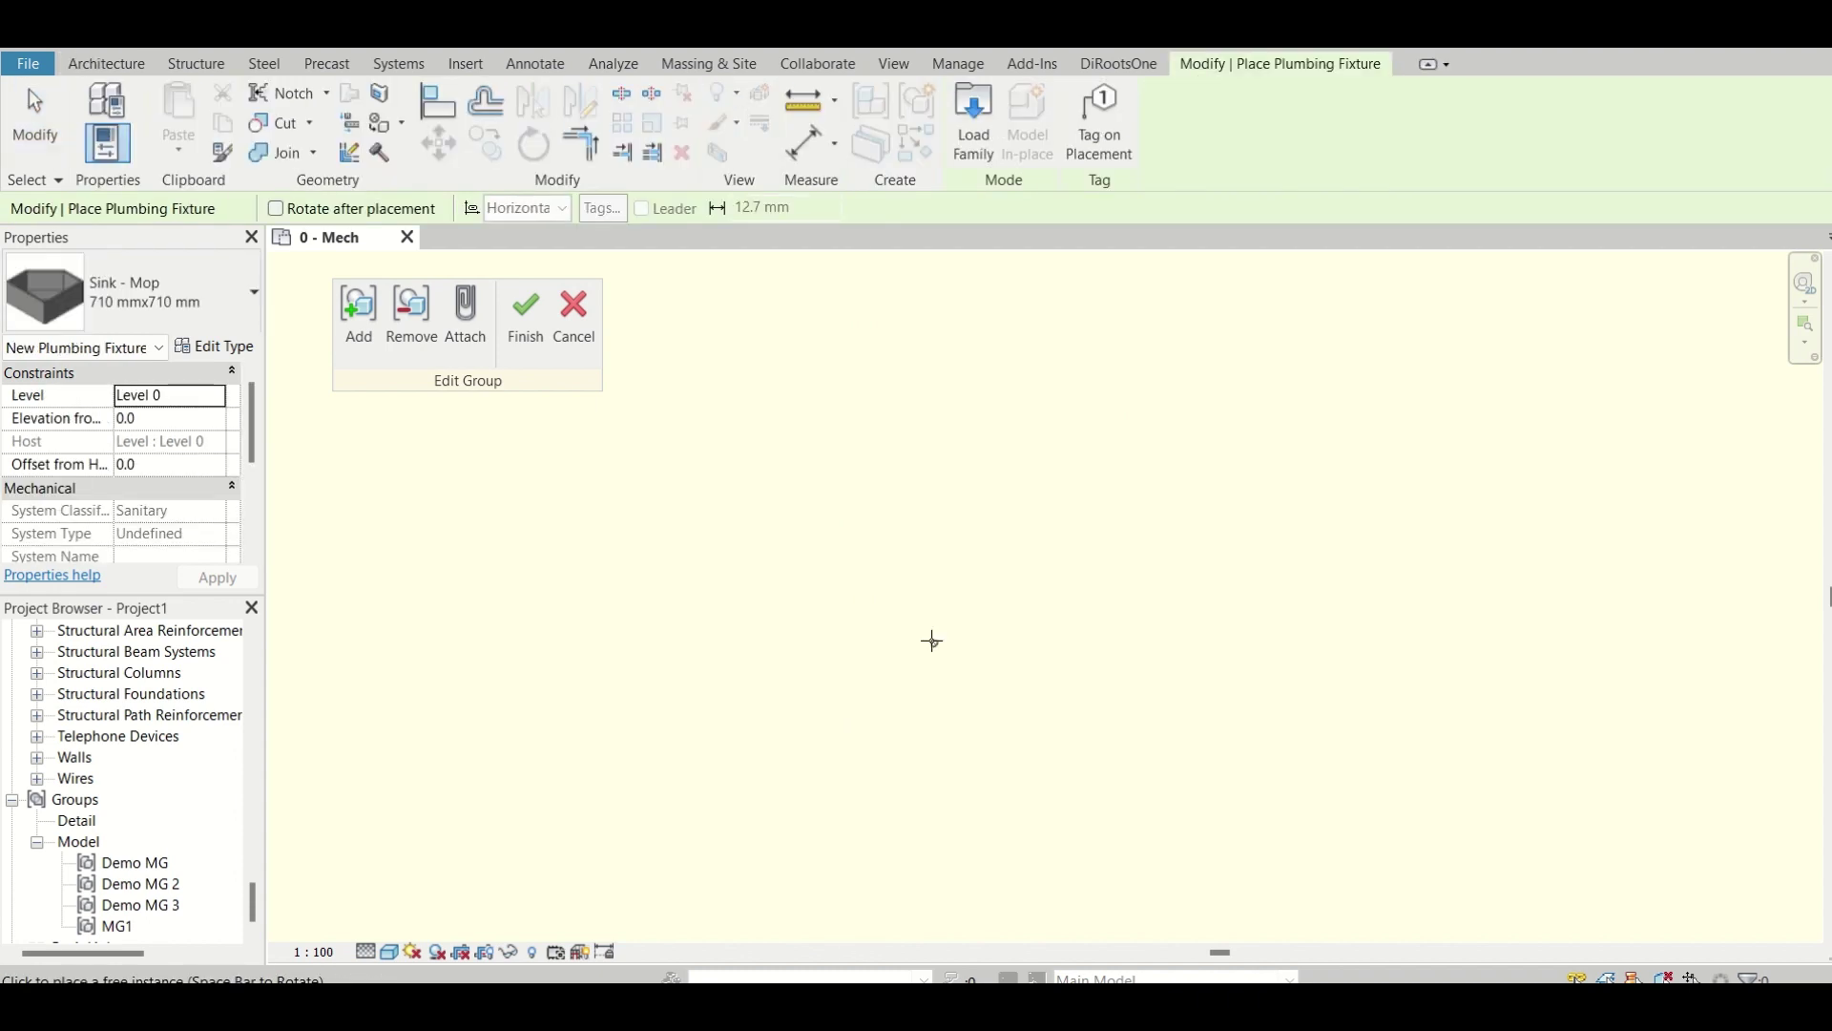
click(880, 587)
click(1009, 569)
click(970, 486)
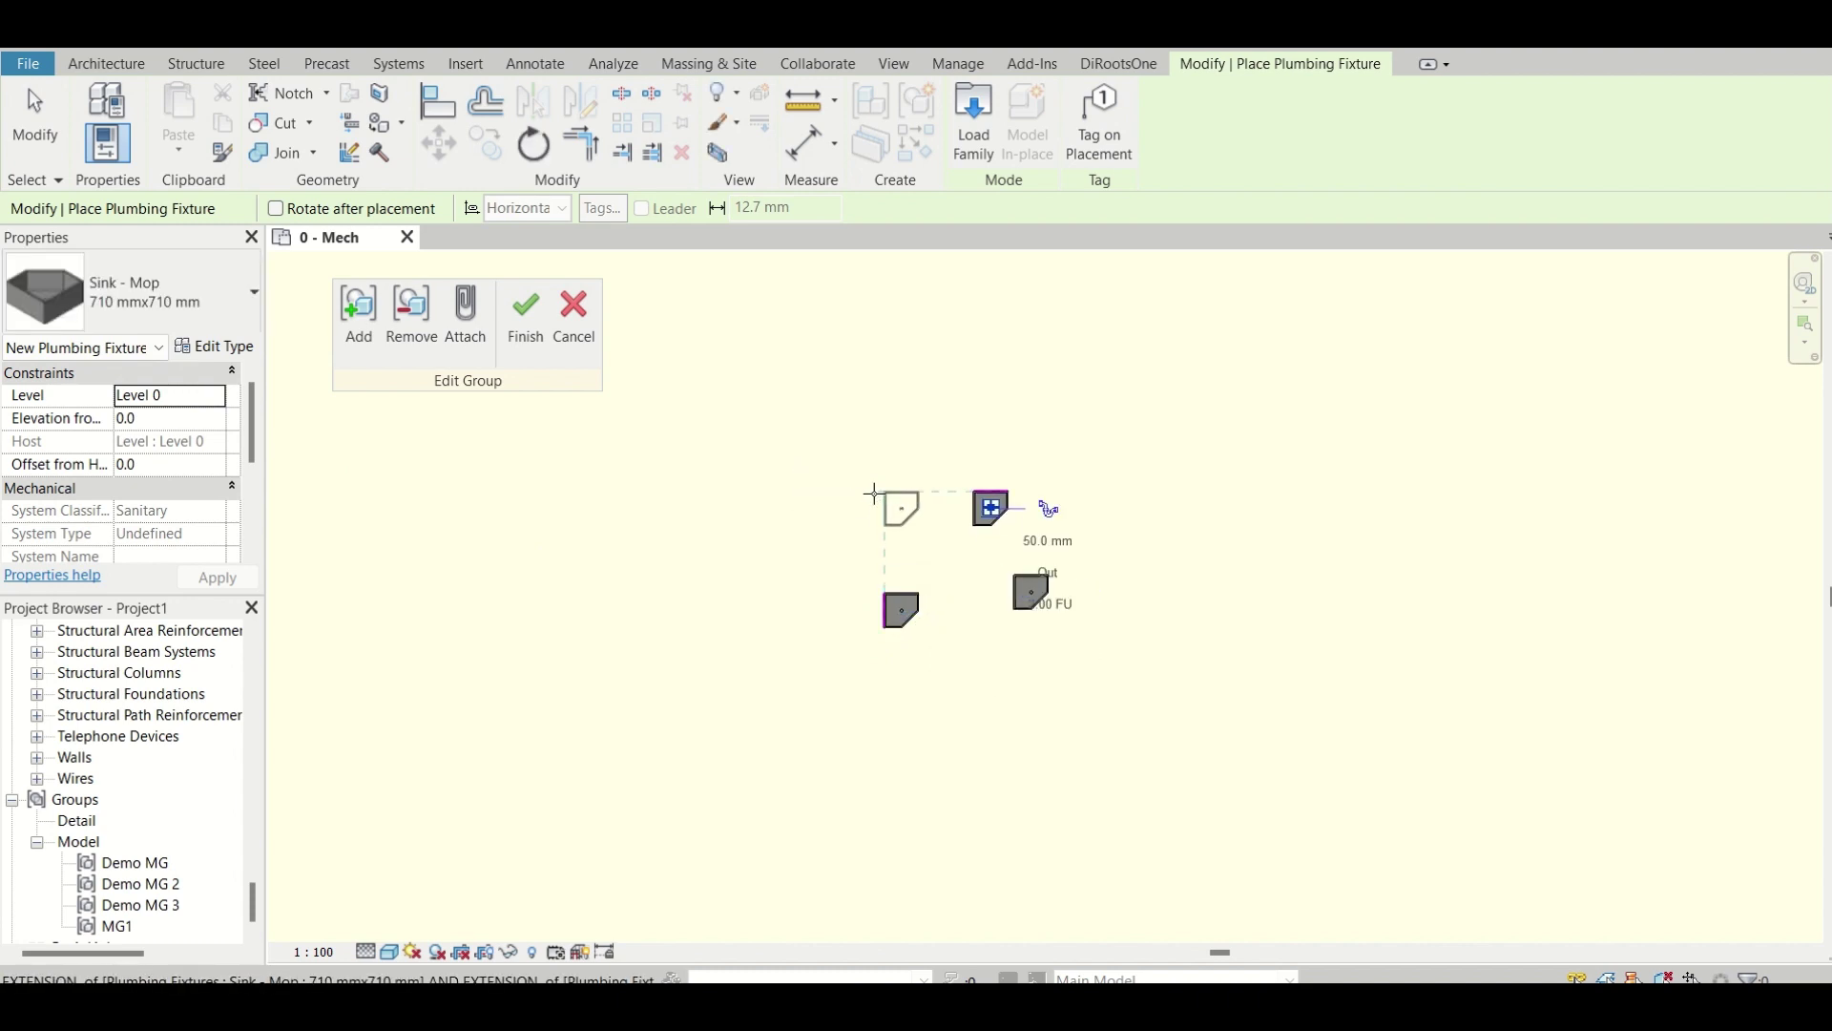
click(878, 496)
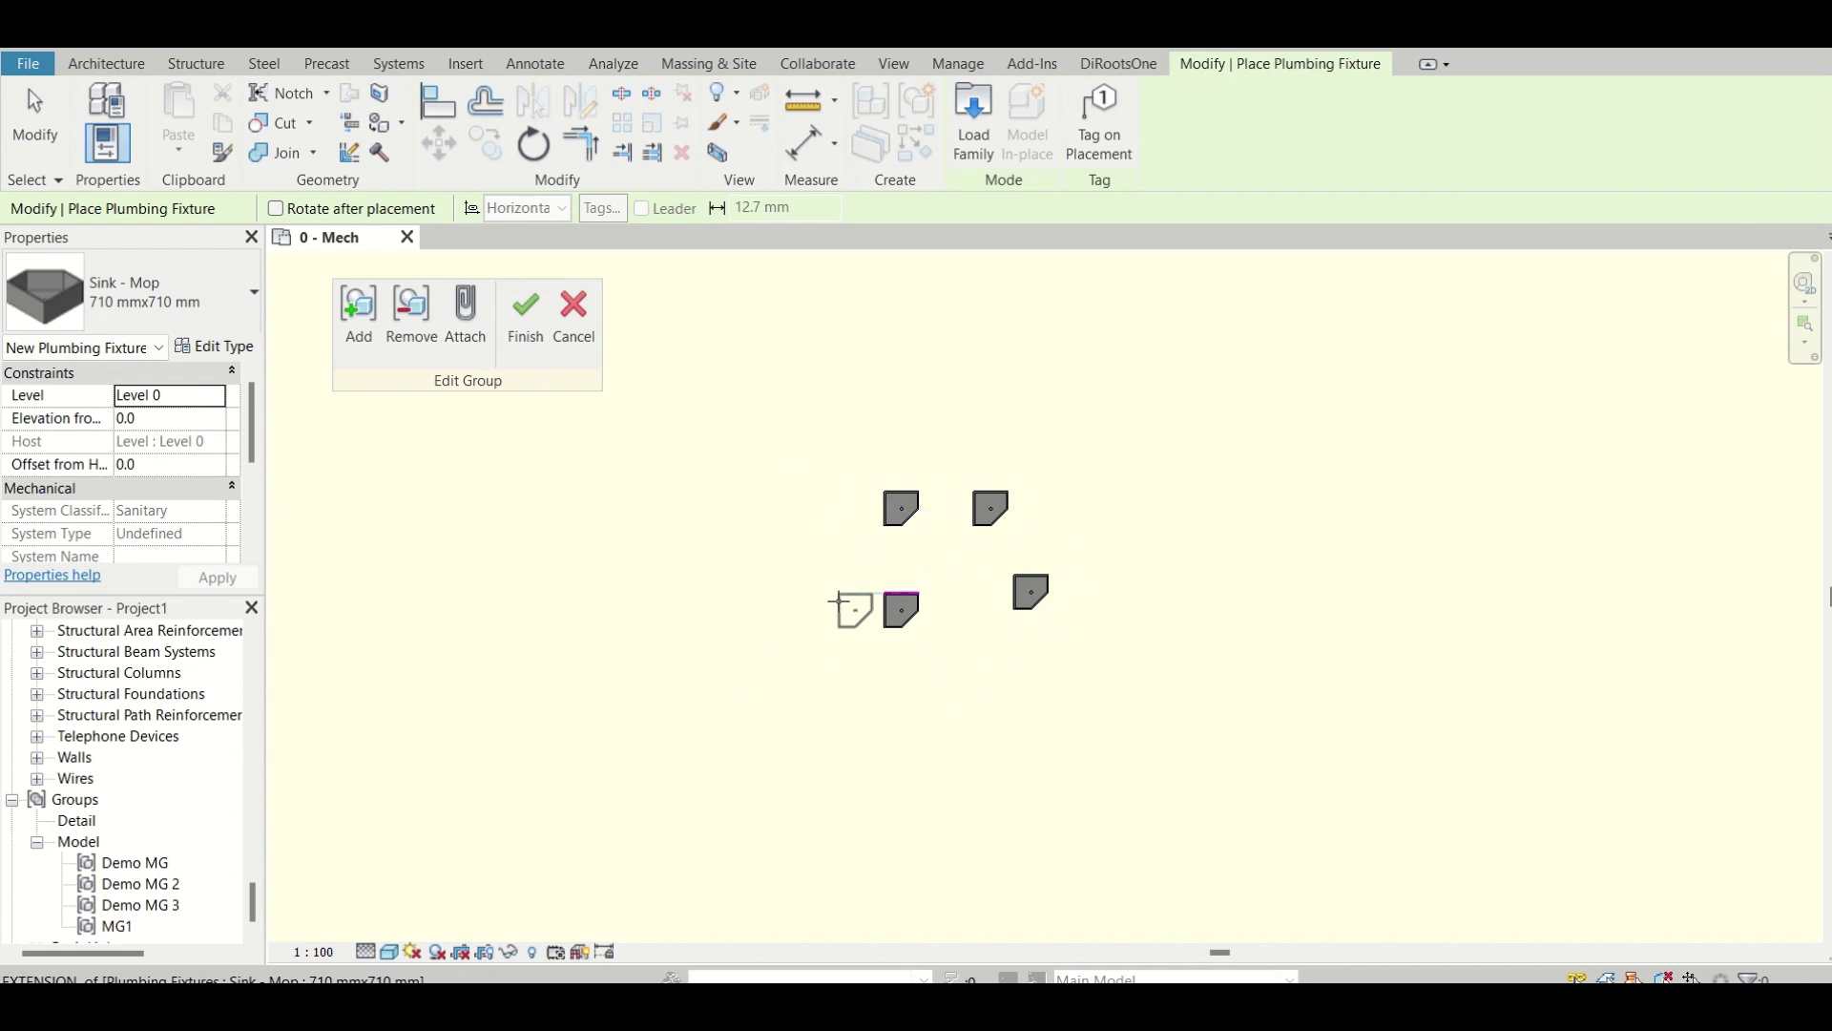
key(Escape)
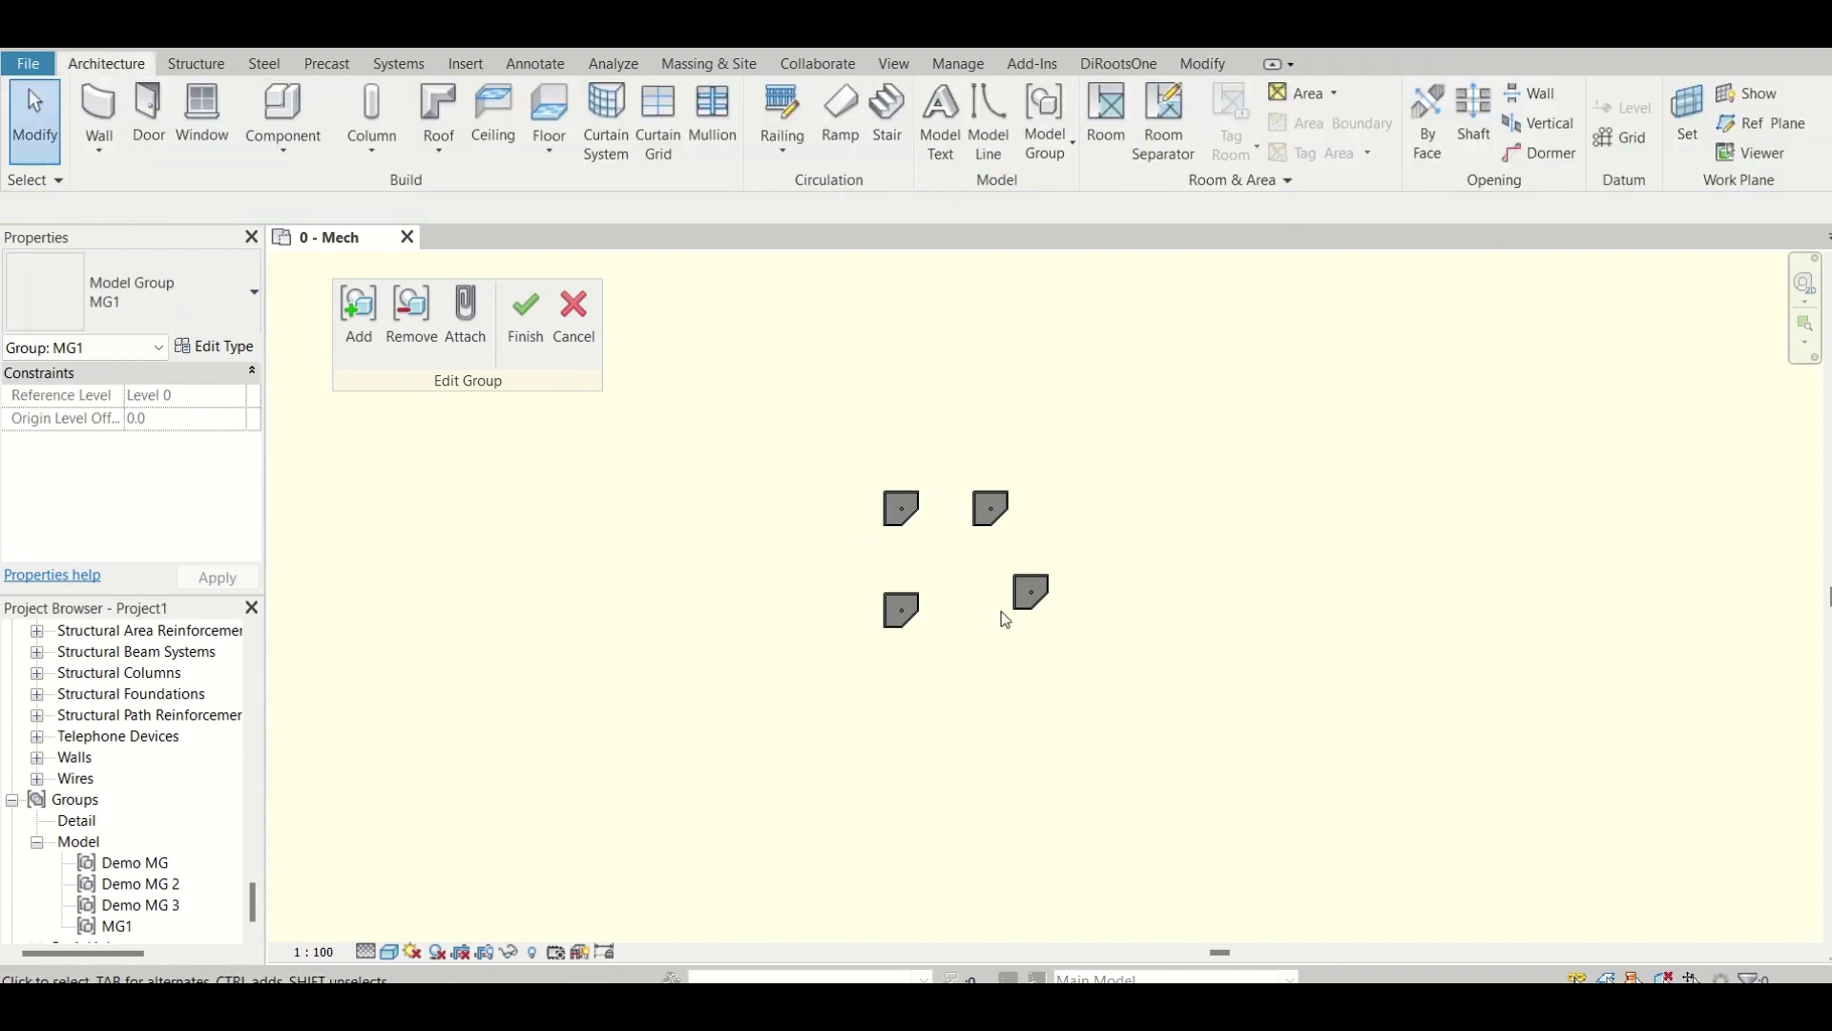
click(525, 315)
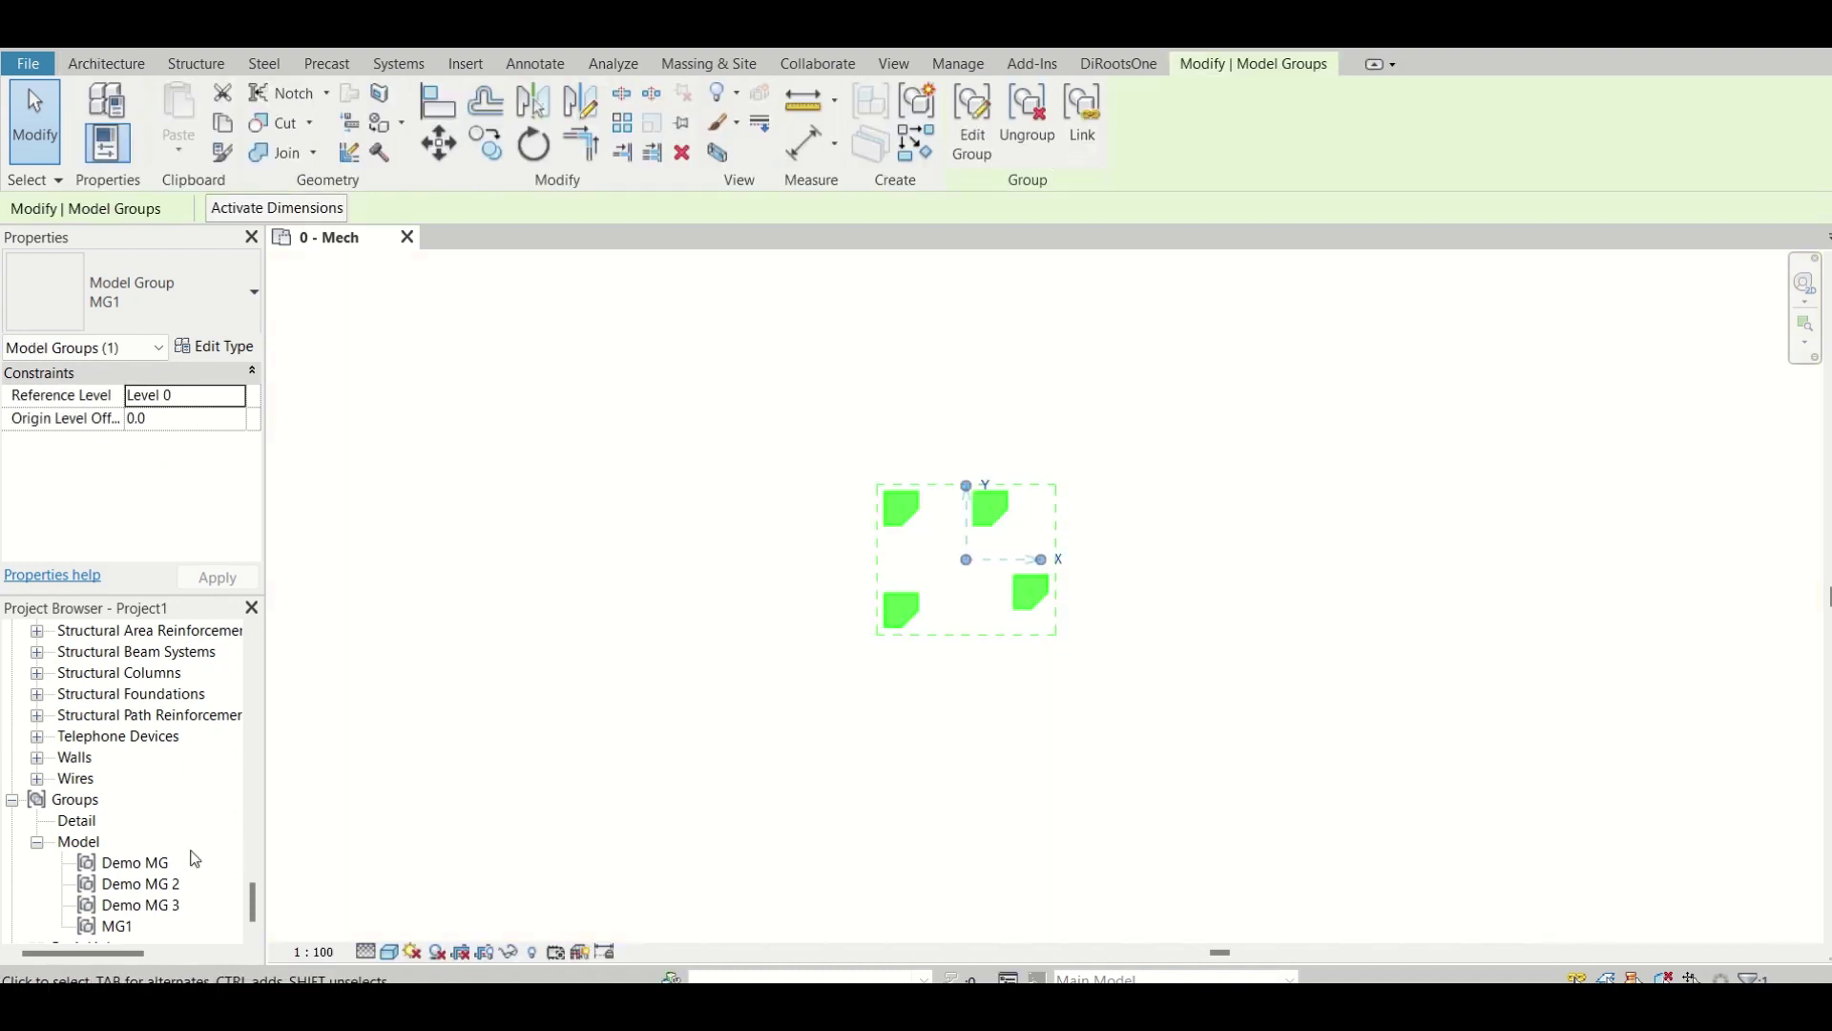
Delete the unused model groups Demo MG, Demo MG 2 and Demo MG 3 from the project
scroll(210, 854, down, 1)
click(143, 883)
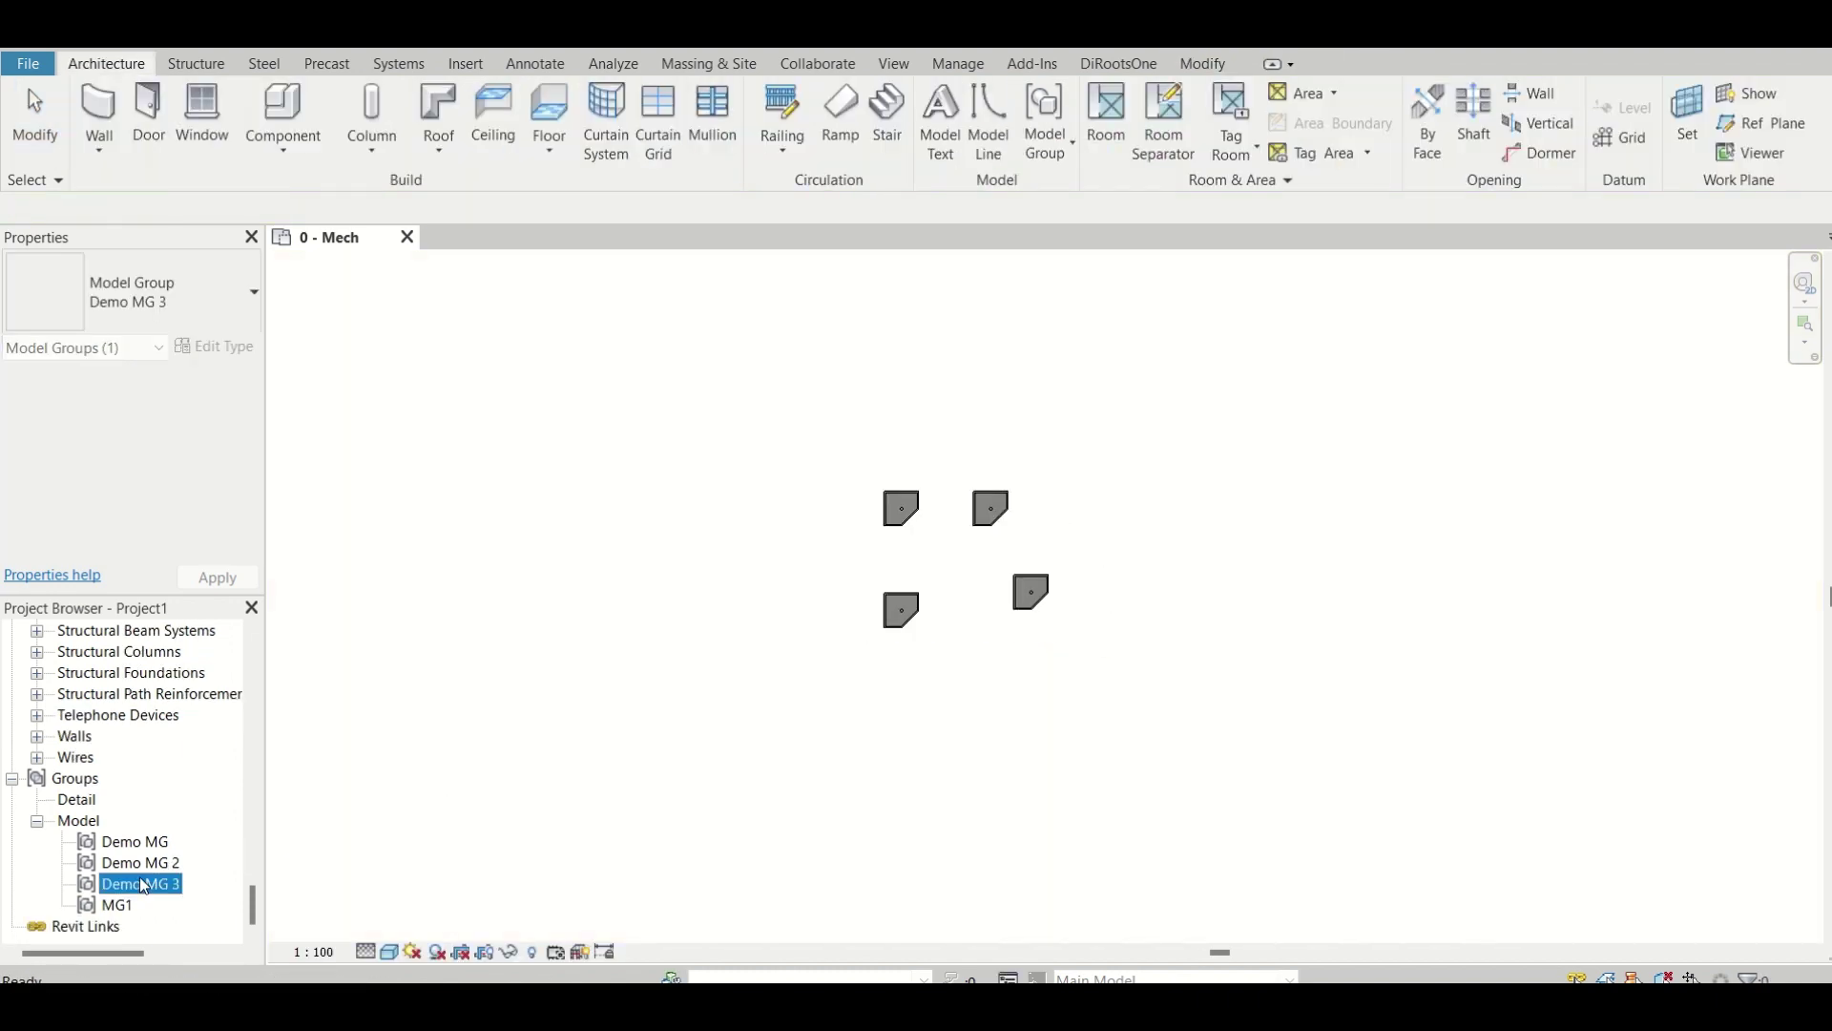
key(Delete)
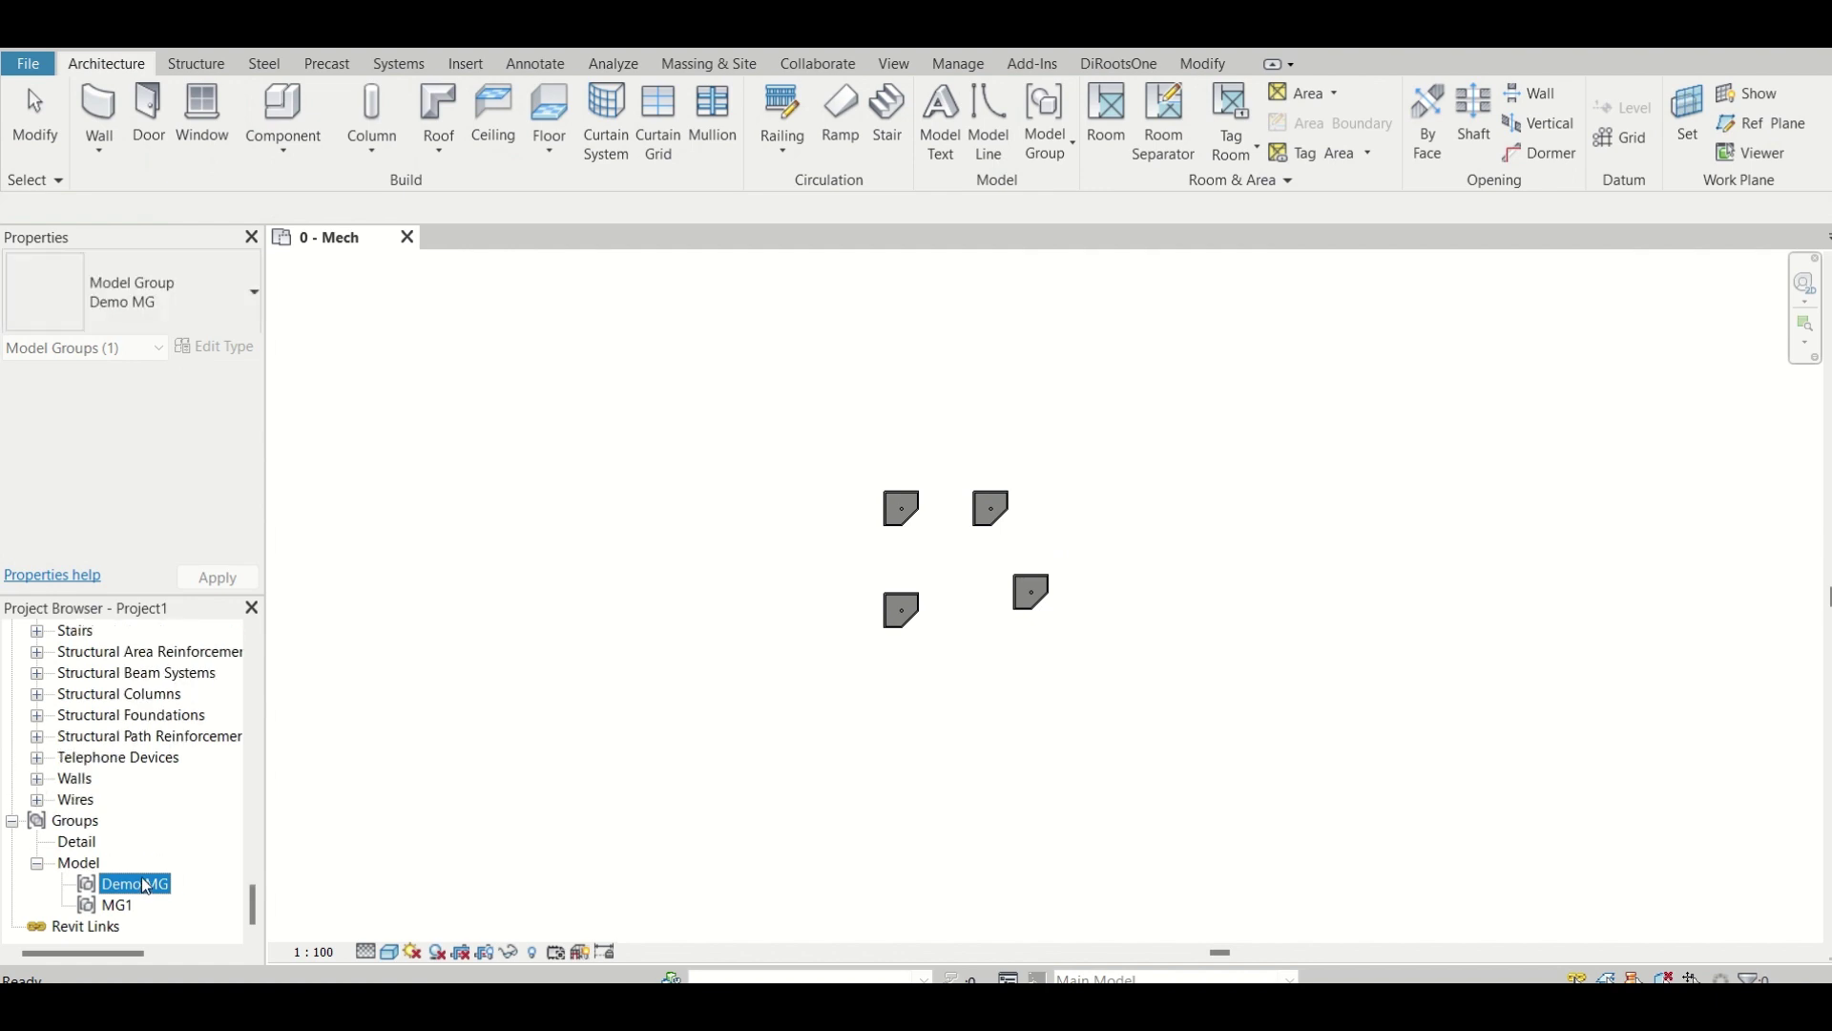
key(Delete)
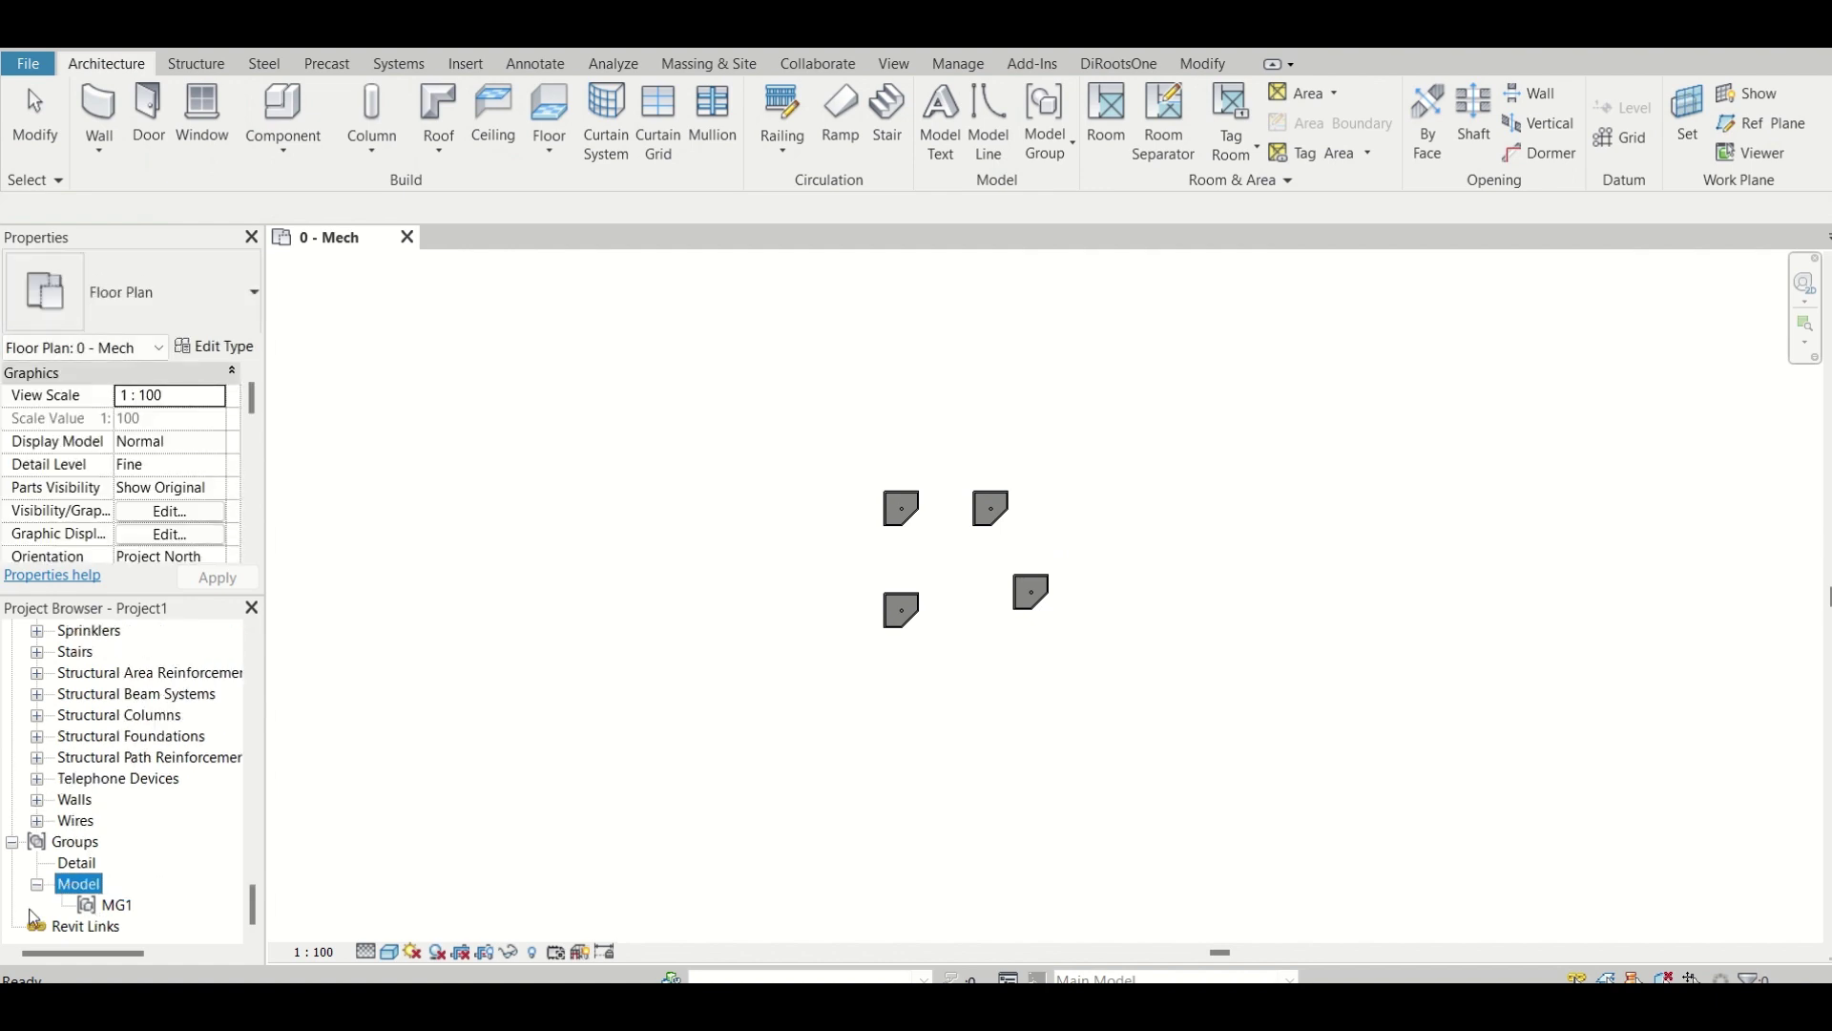
Place nine more instances of the MG1 group from the project's group list around the original
click(119, 907)
key(Escape)
click(1055, 597)
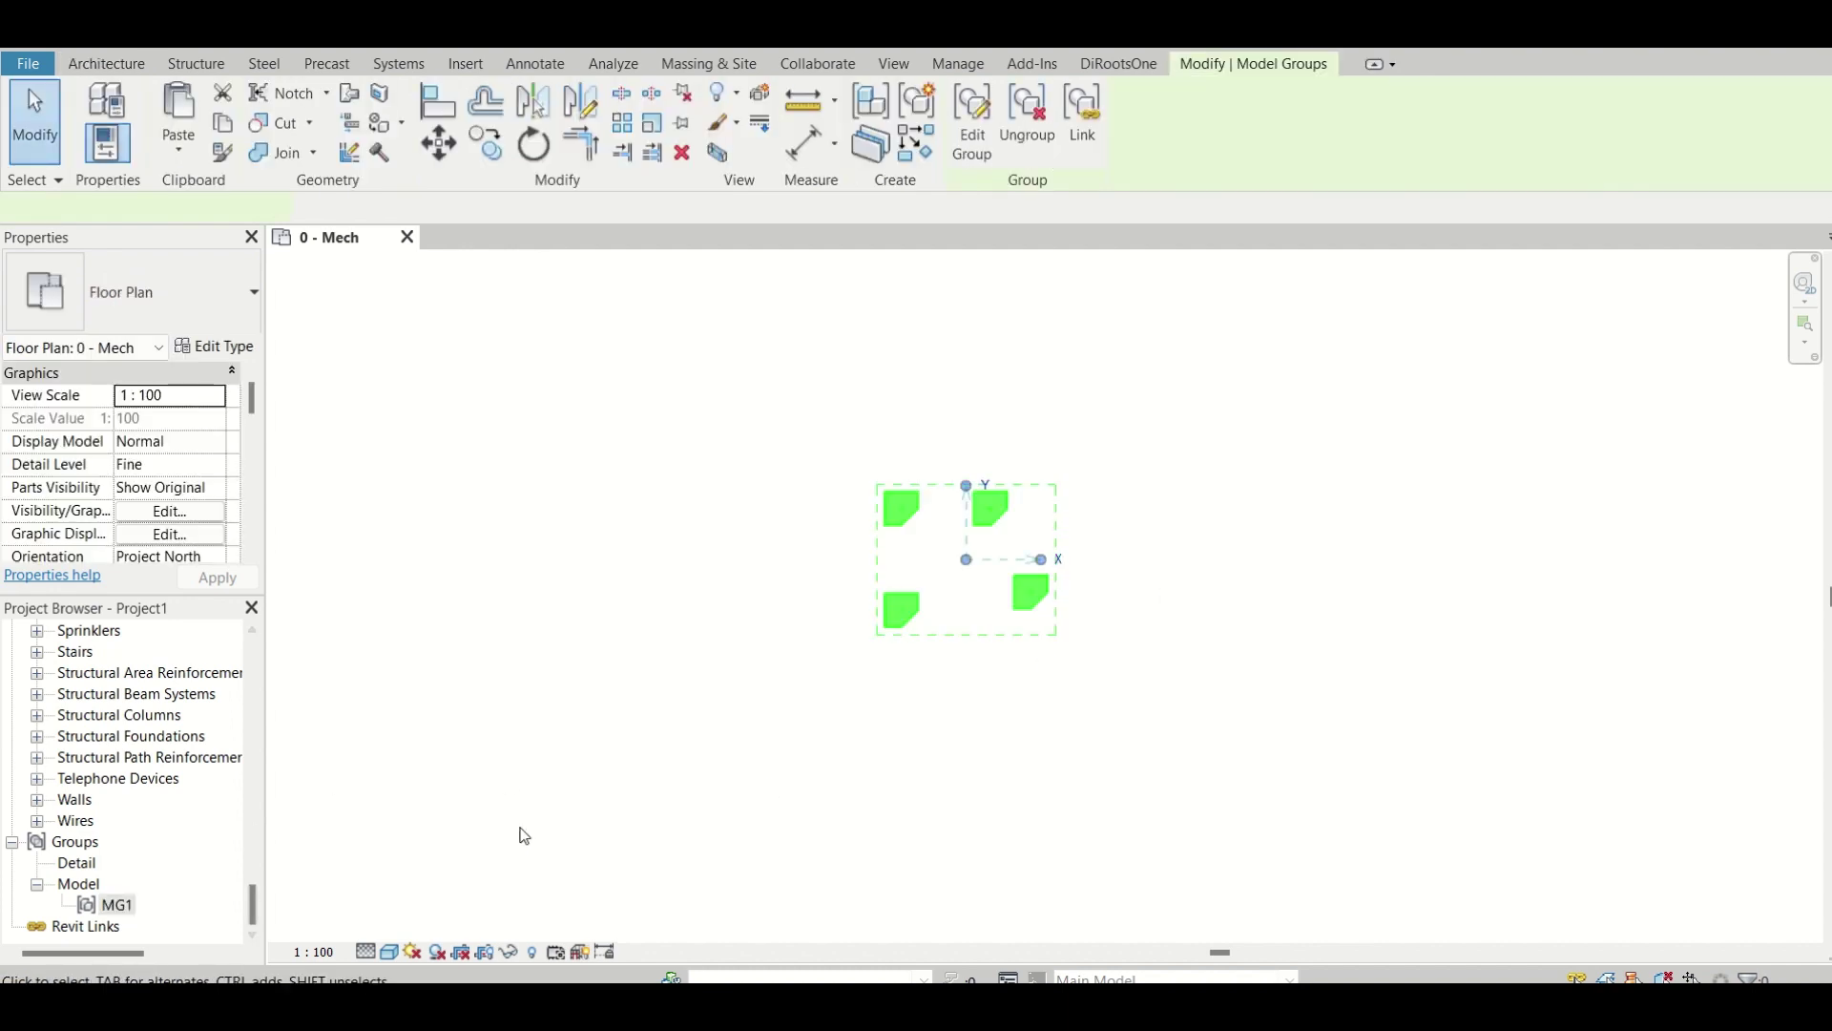
click(921, 749)
drag(120, 905, 1367, 570)
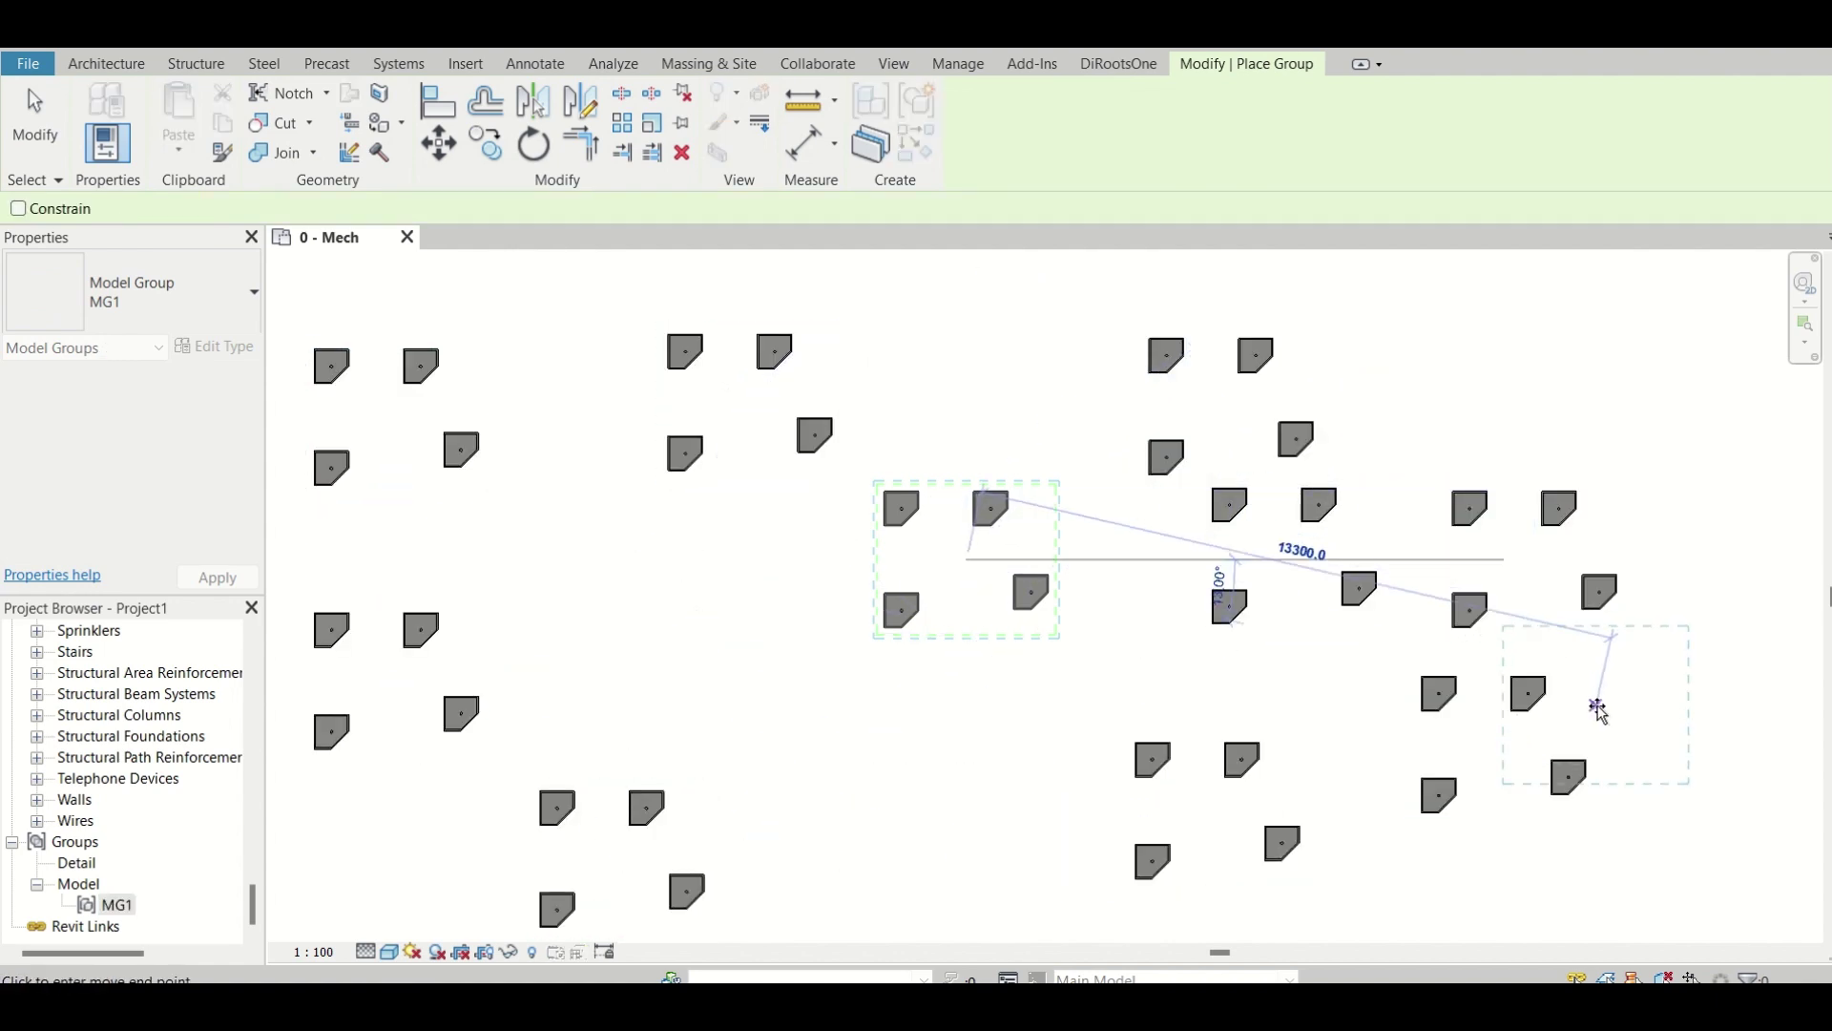
key(Escape)
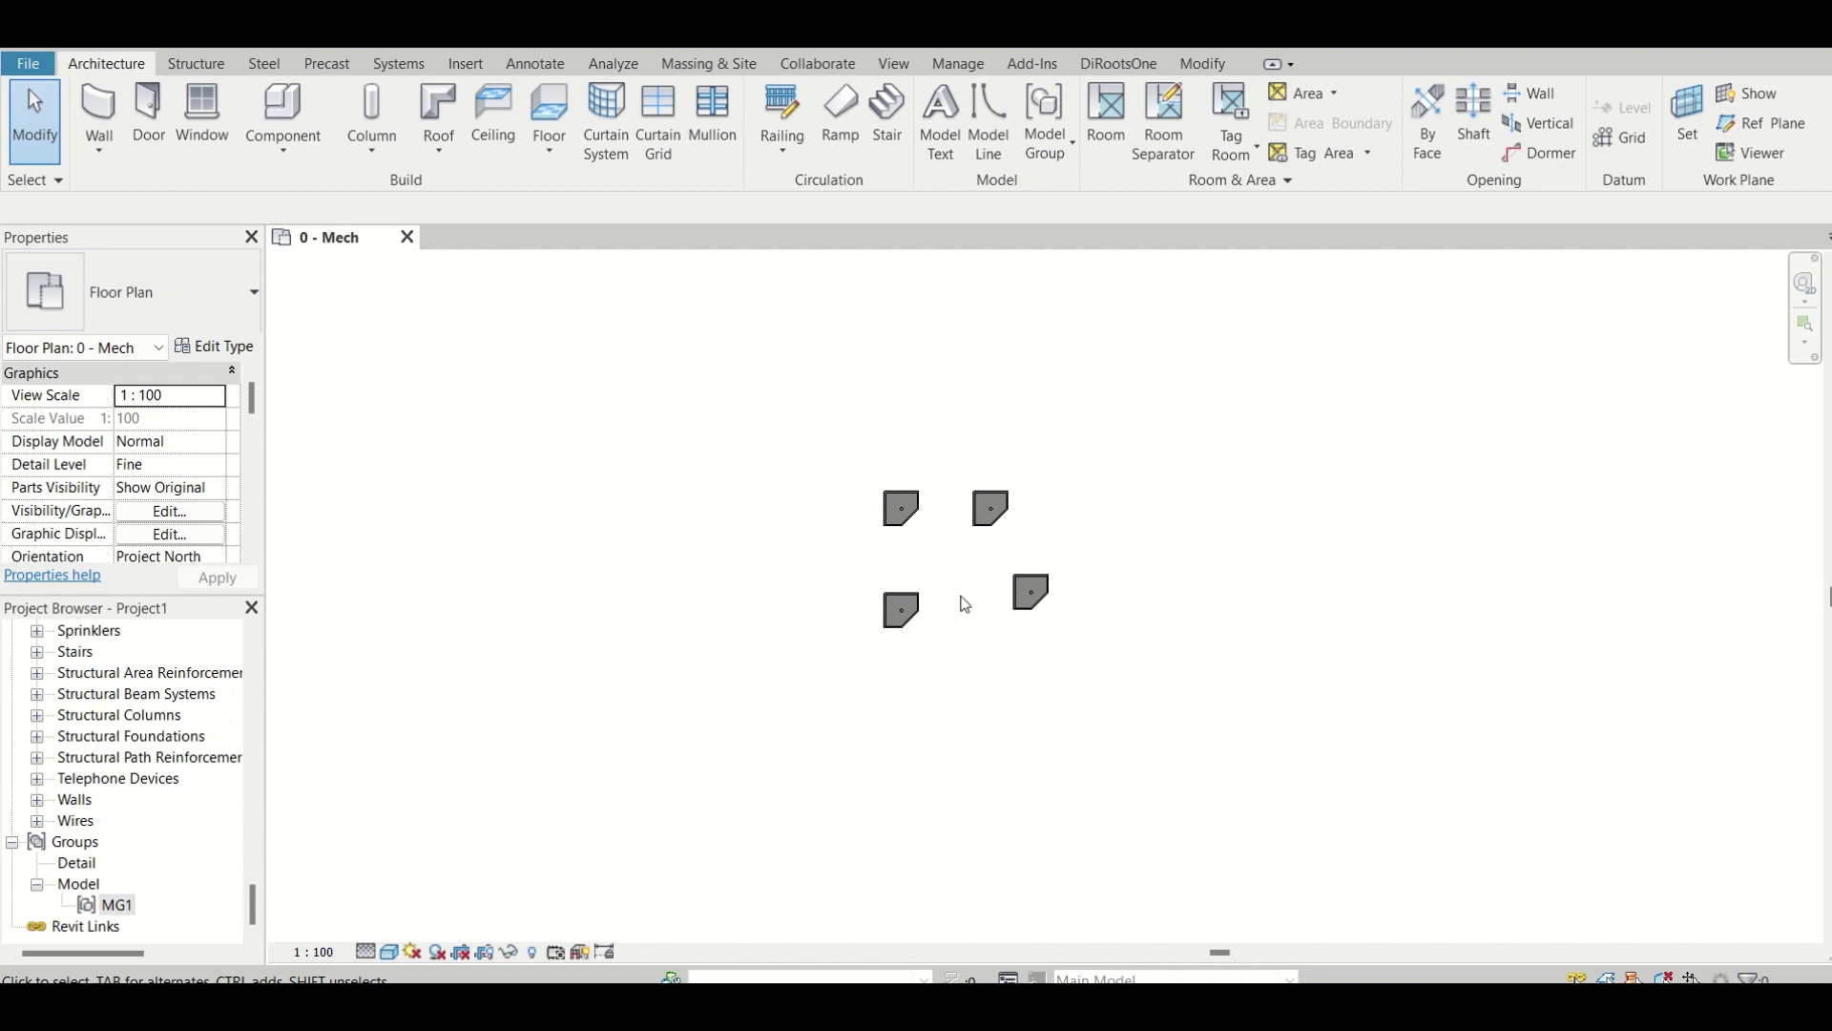
Use Place Model Group to put six instances of MG1 around the original group
click(1050, 154)
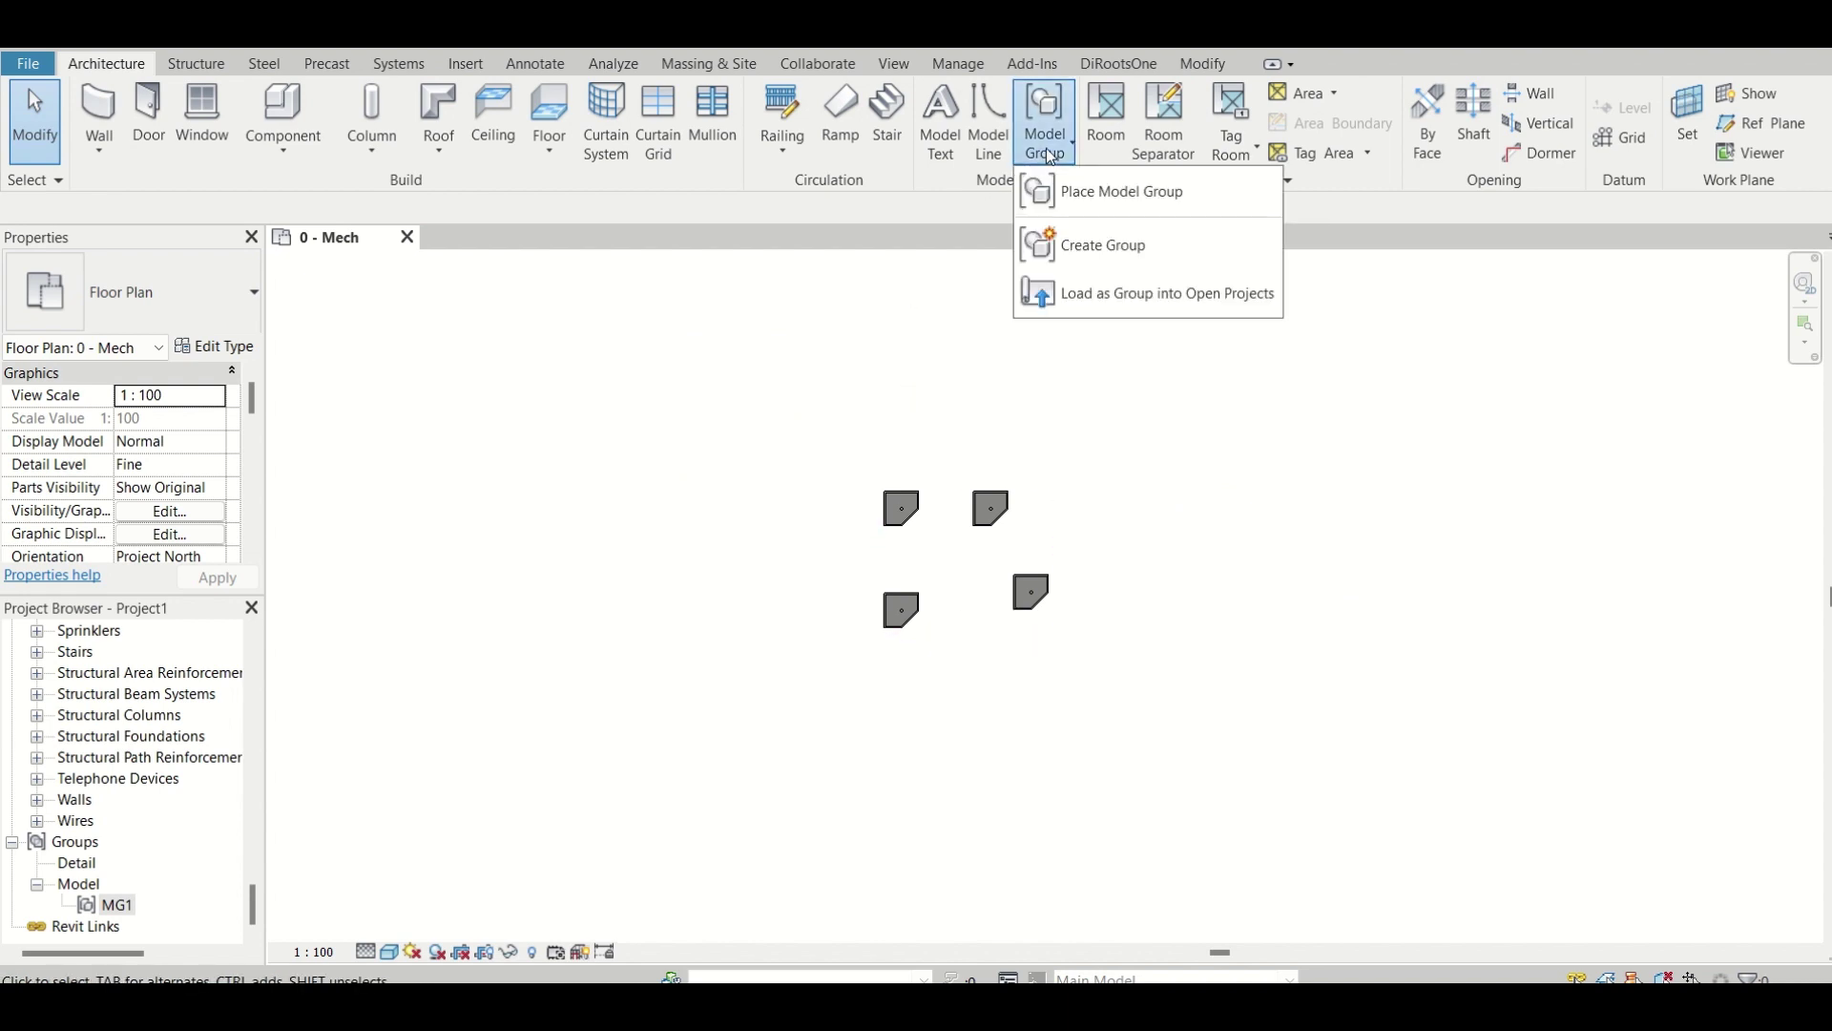
click(1086, 190)
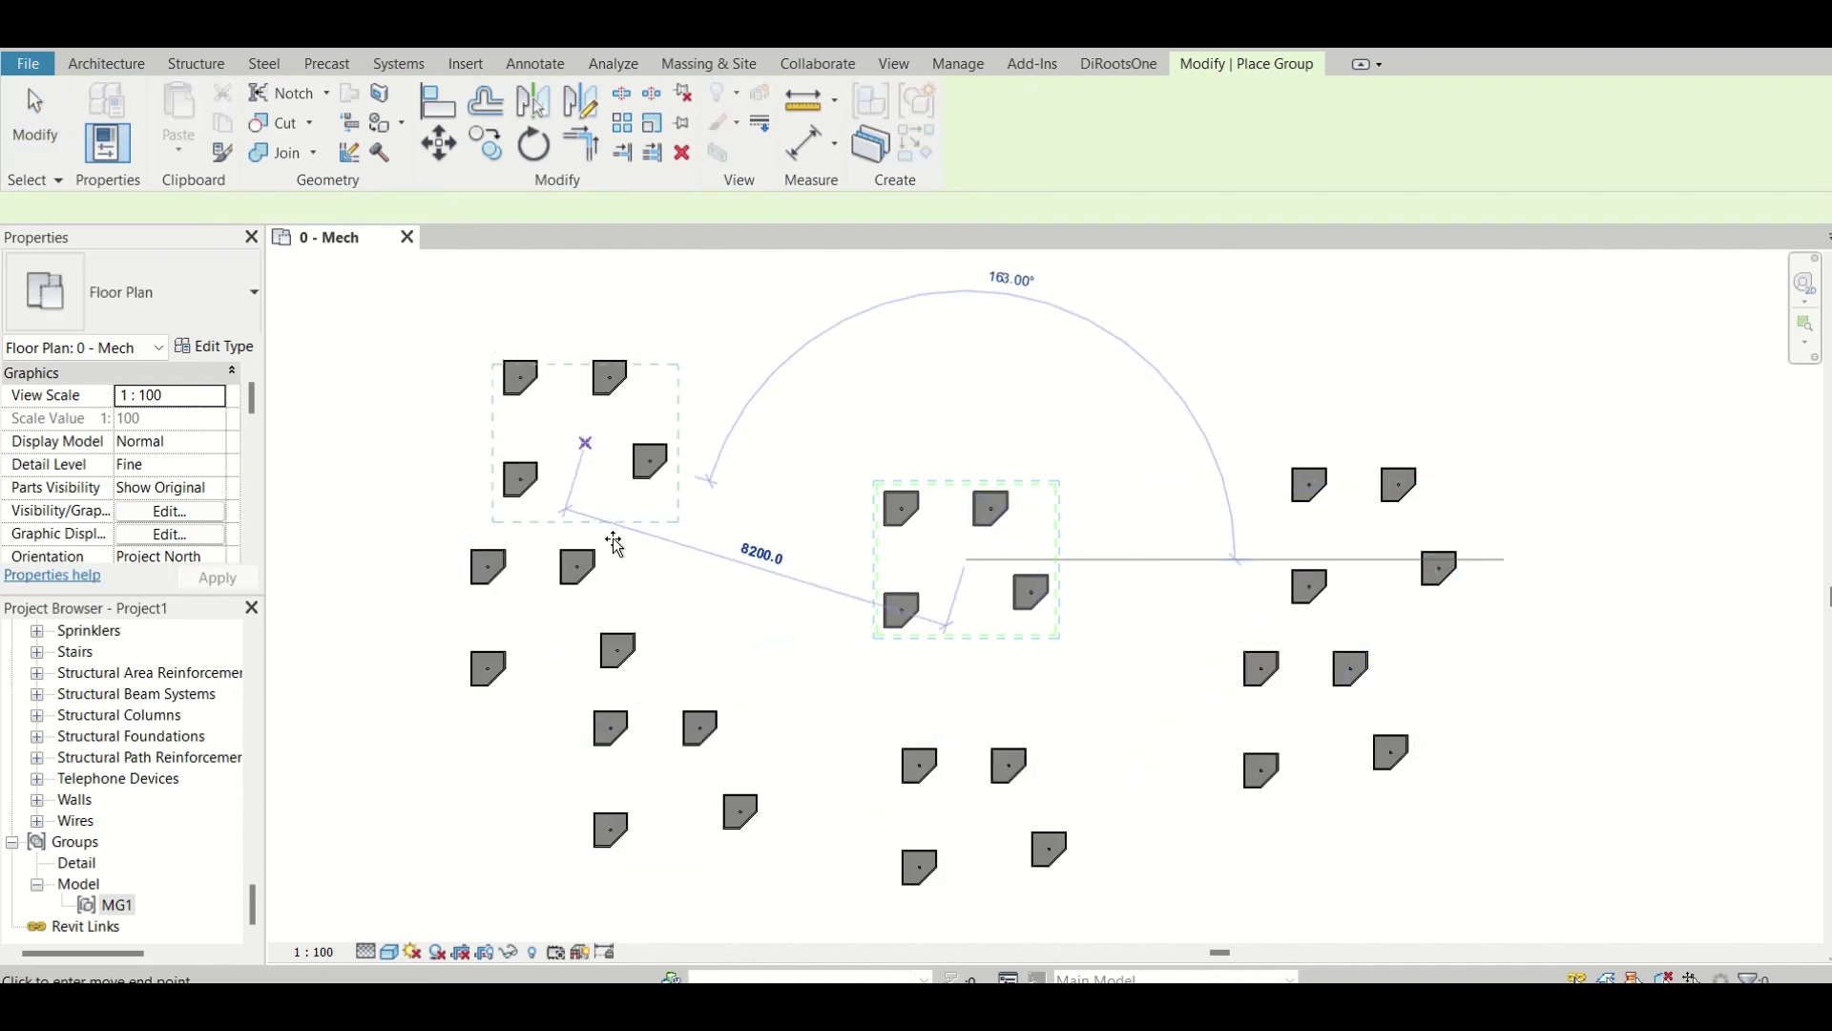
click(625, 543)
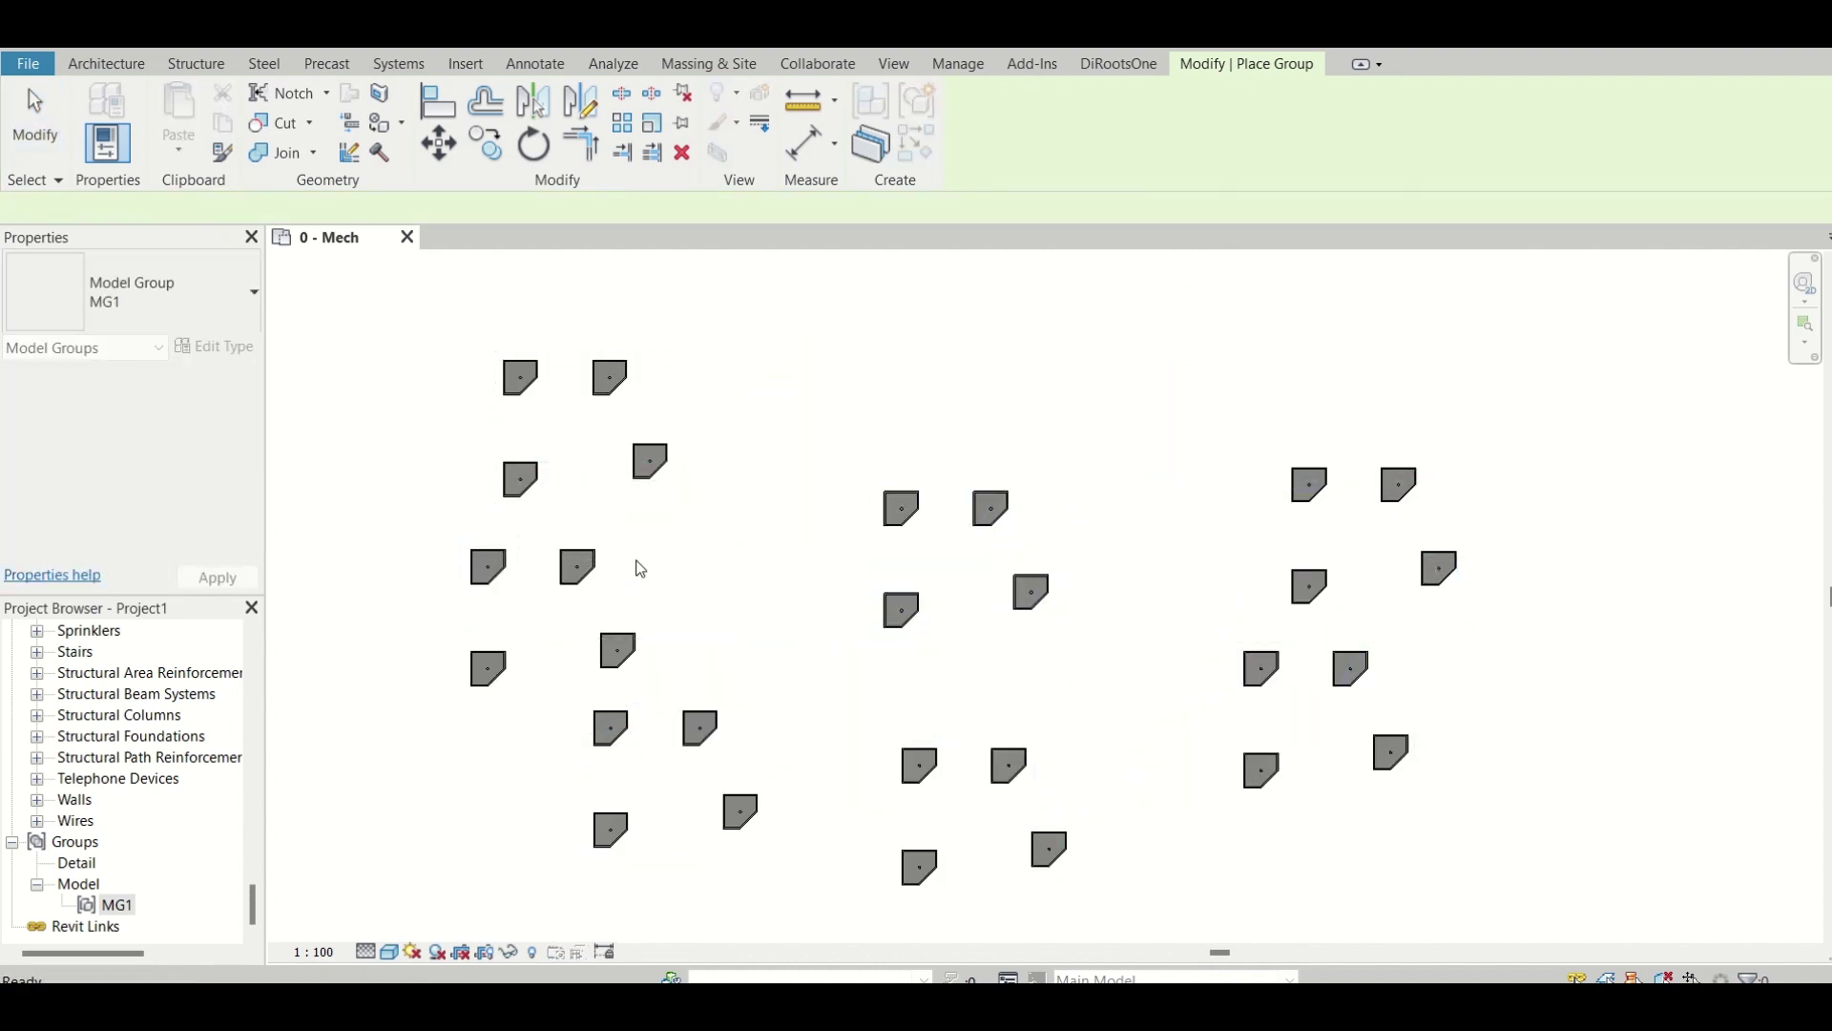
key(Escape)
key(Escape)
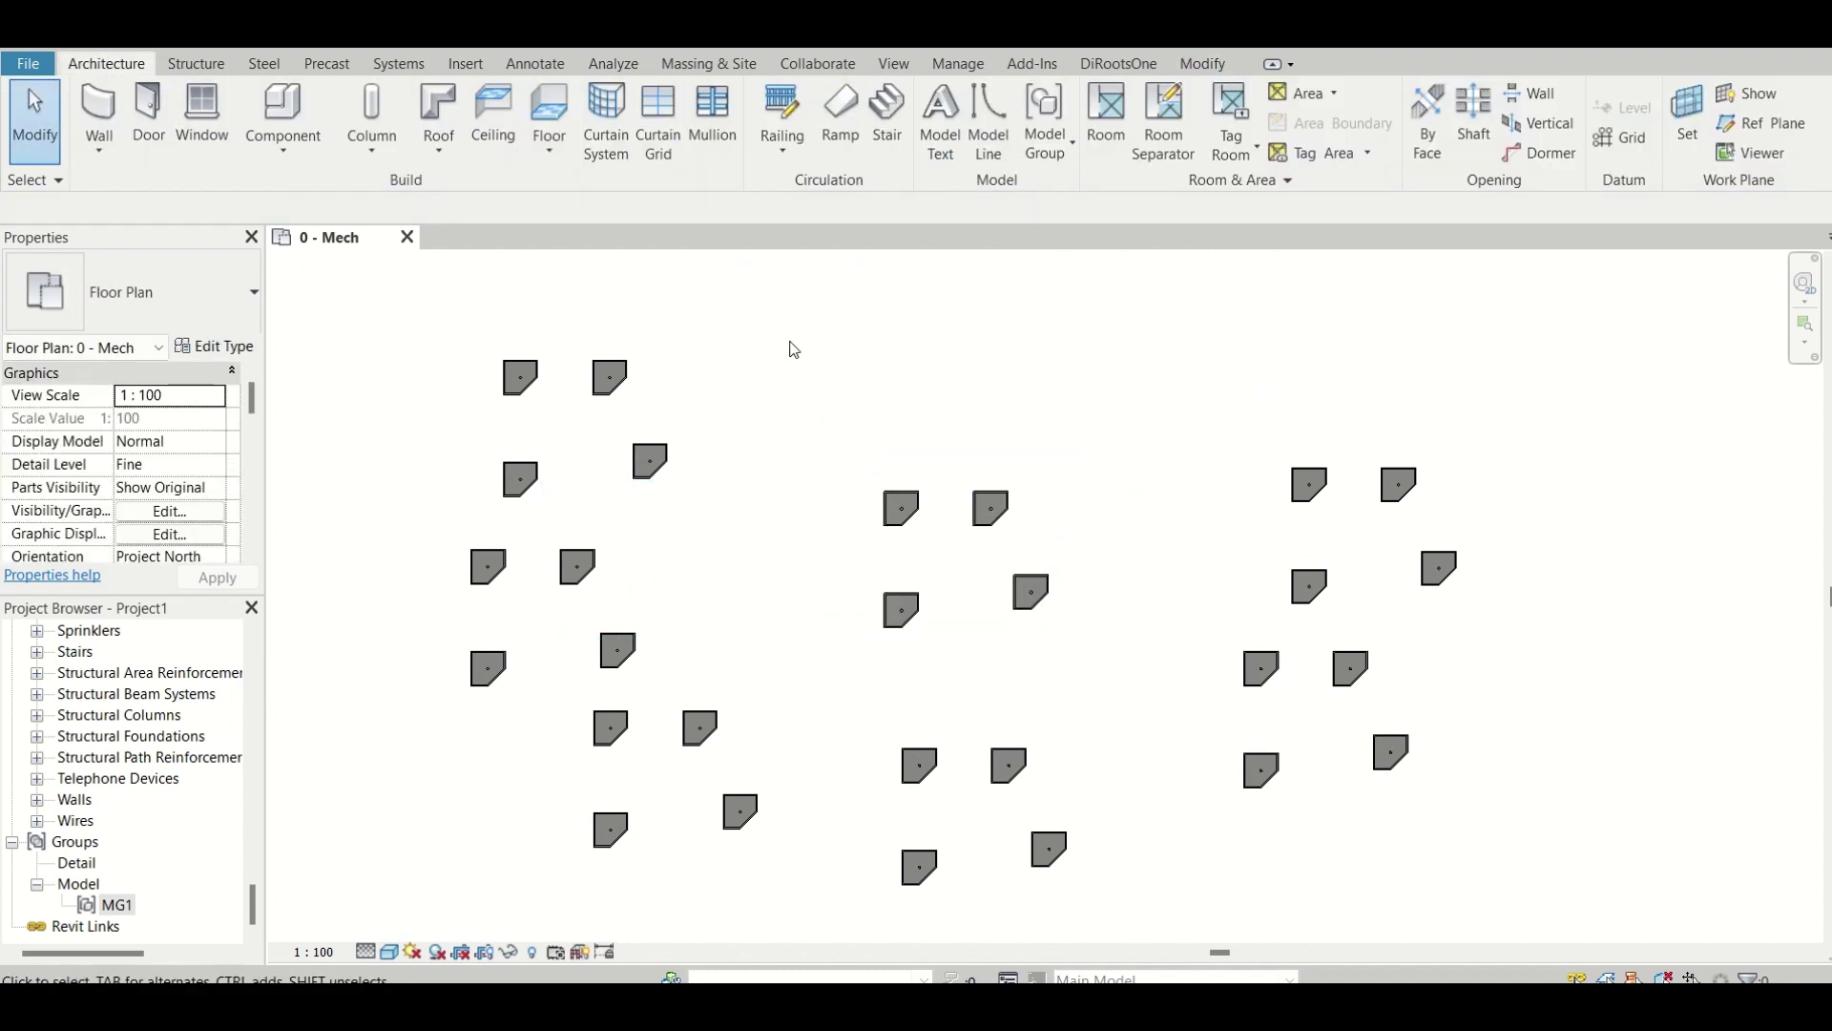
Undo all the placed MG1 instances, back to the single original group
key(ctrl+z)
key(ctrl+z)
key(ctrl+z)
key(ctrl+z)
key(ctrl+z)
key(ctrl+z)
key(ctrl+z)
key(ctrl+z)
key(ctrl+z)
key(ctrl+z)
key(ctrl+z)
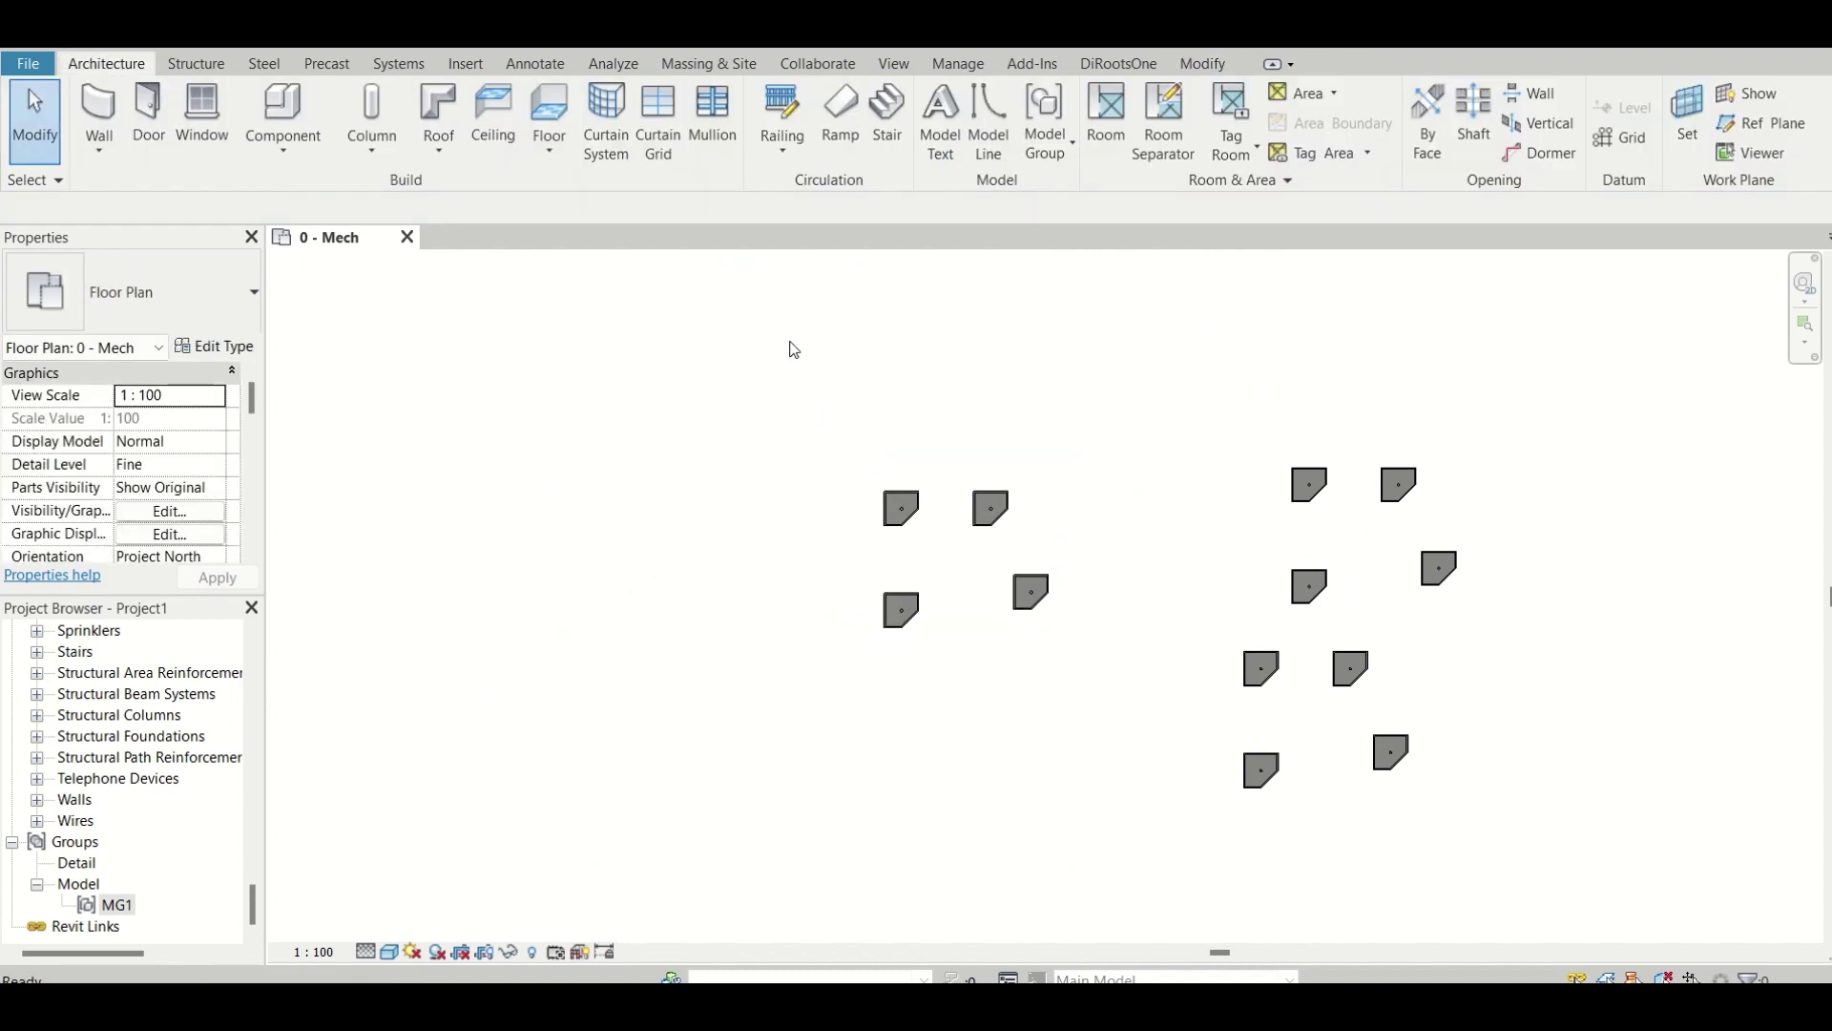
key(ctrl+z)
Open the MG1 group for editing, inspect its upper-left mop sink, and finish the group edit
click(902, 531)
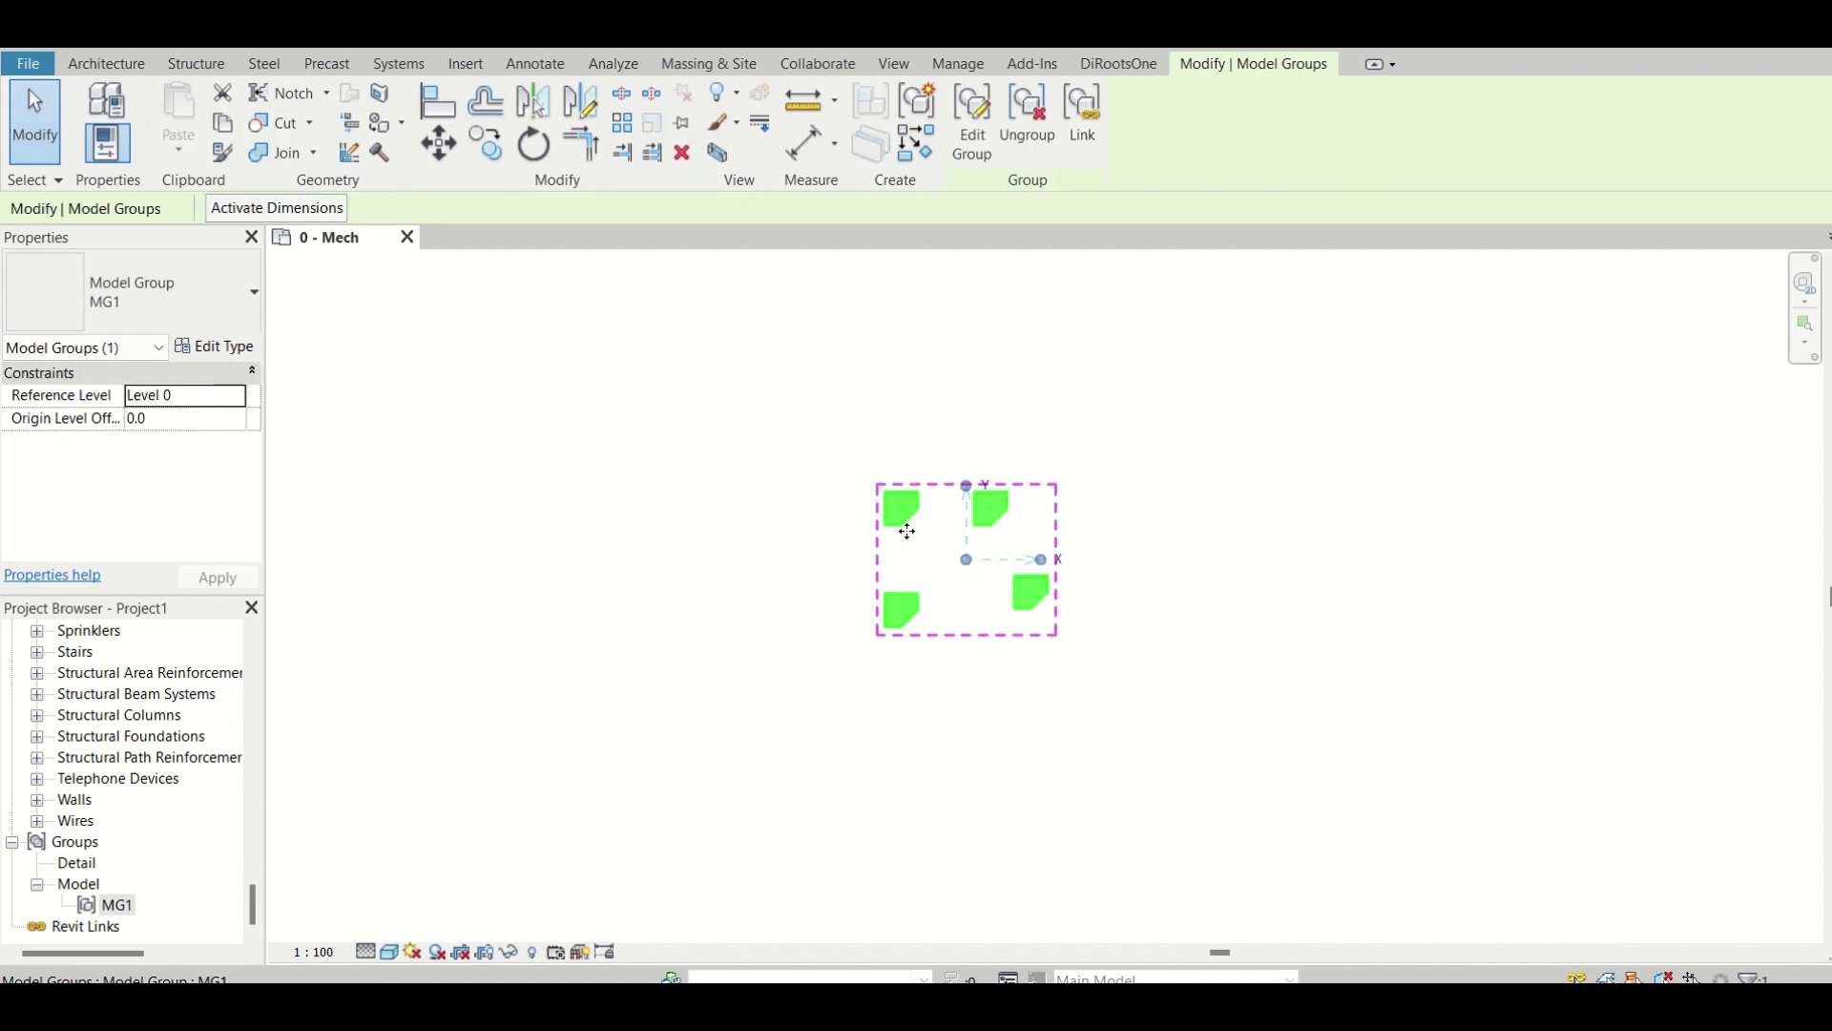
double_click(907, 531)
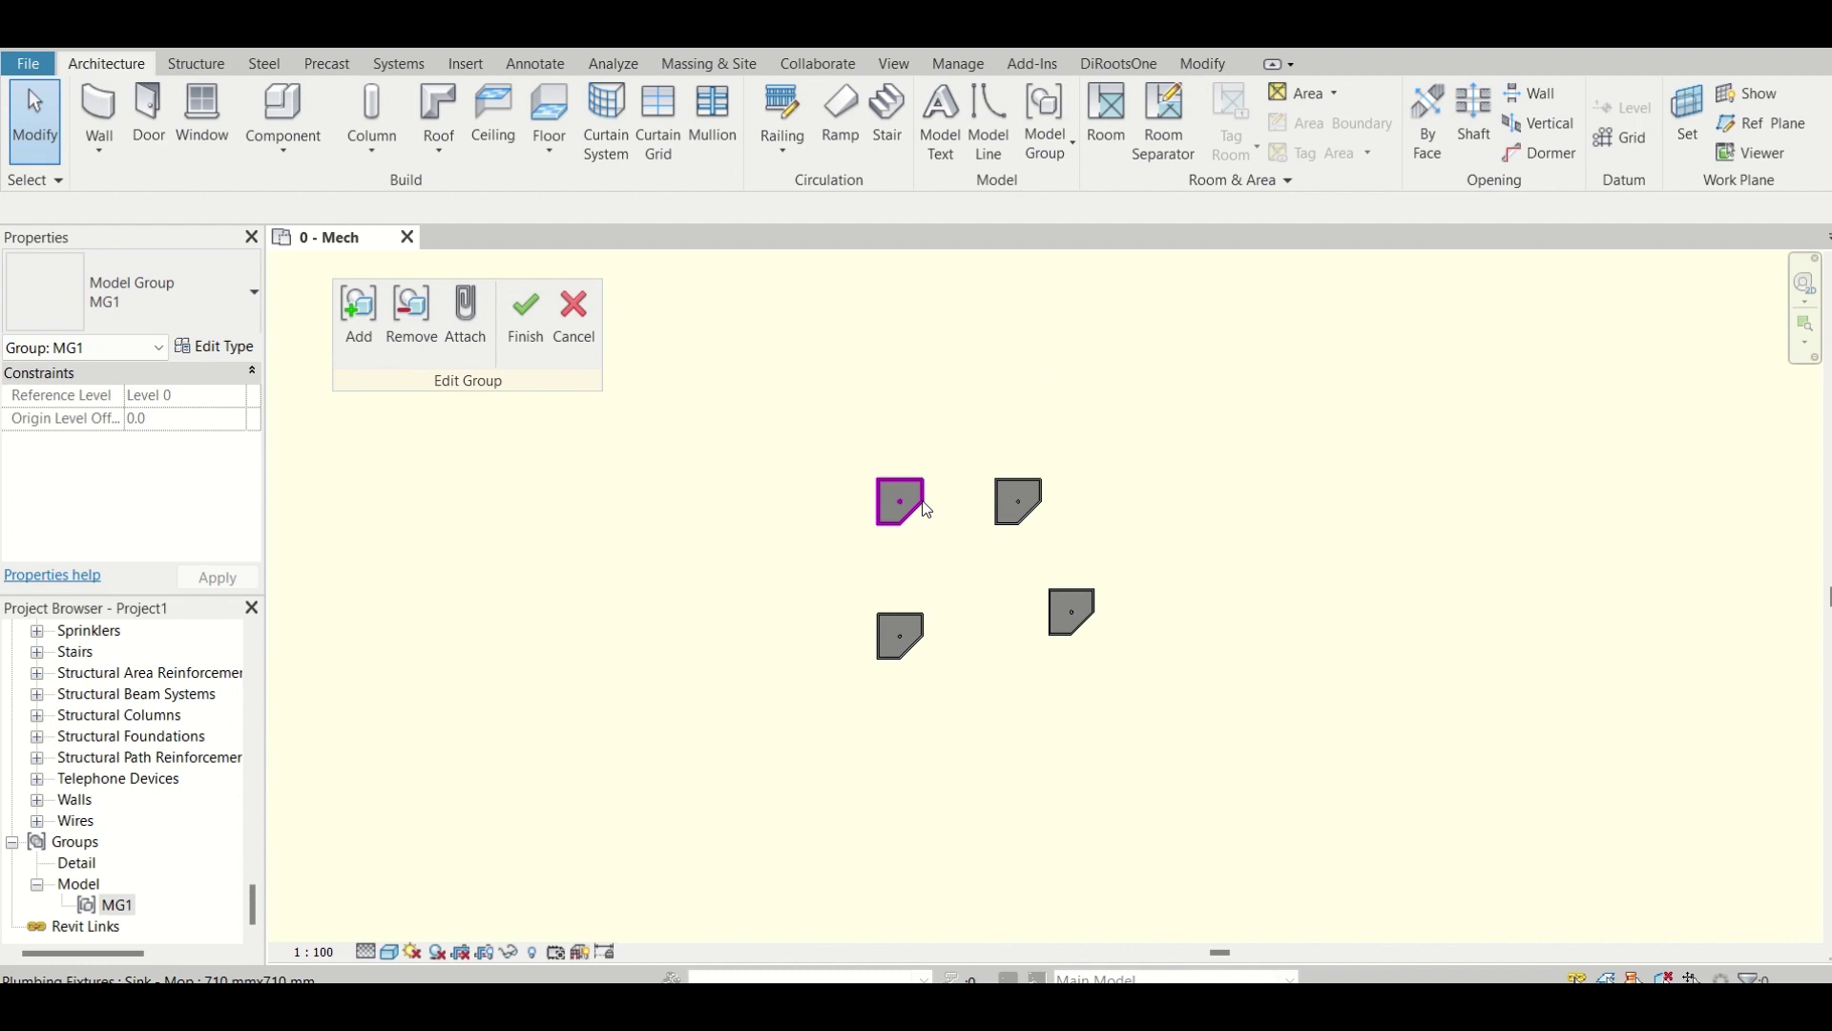
click(883, 506)
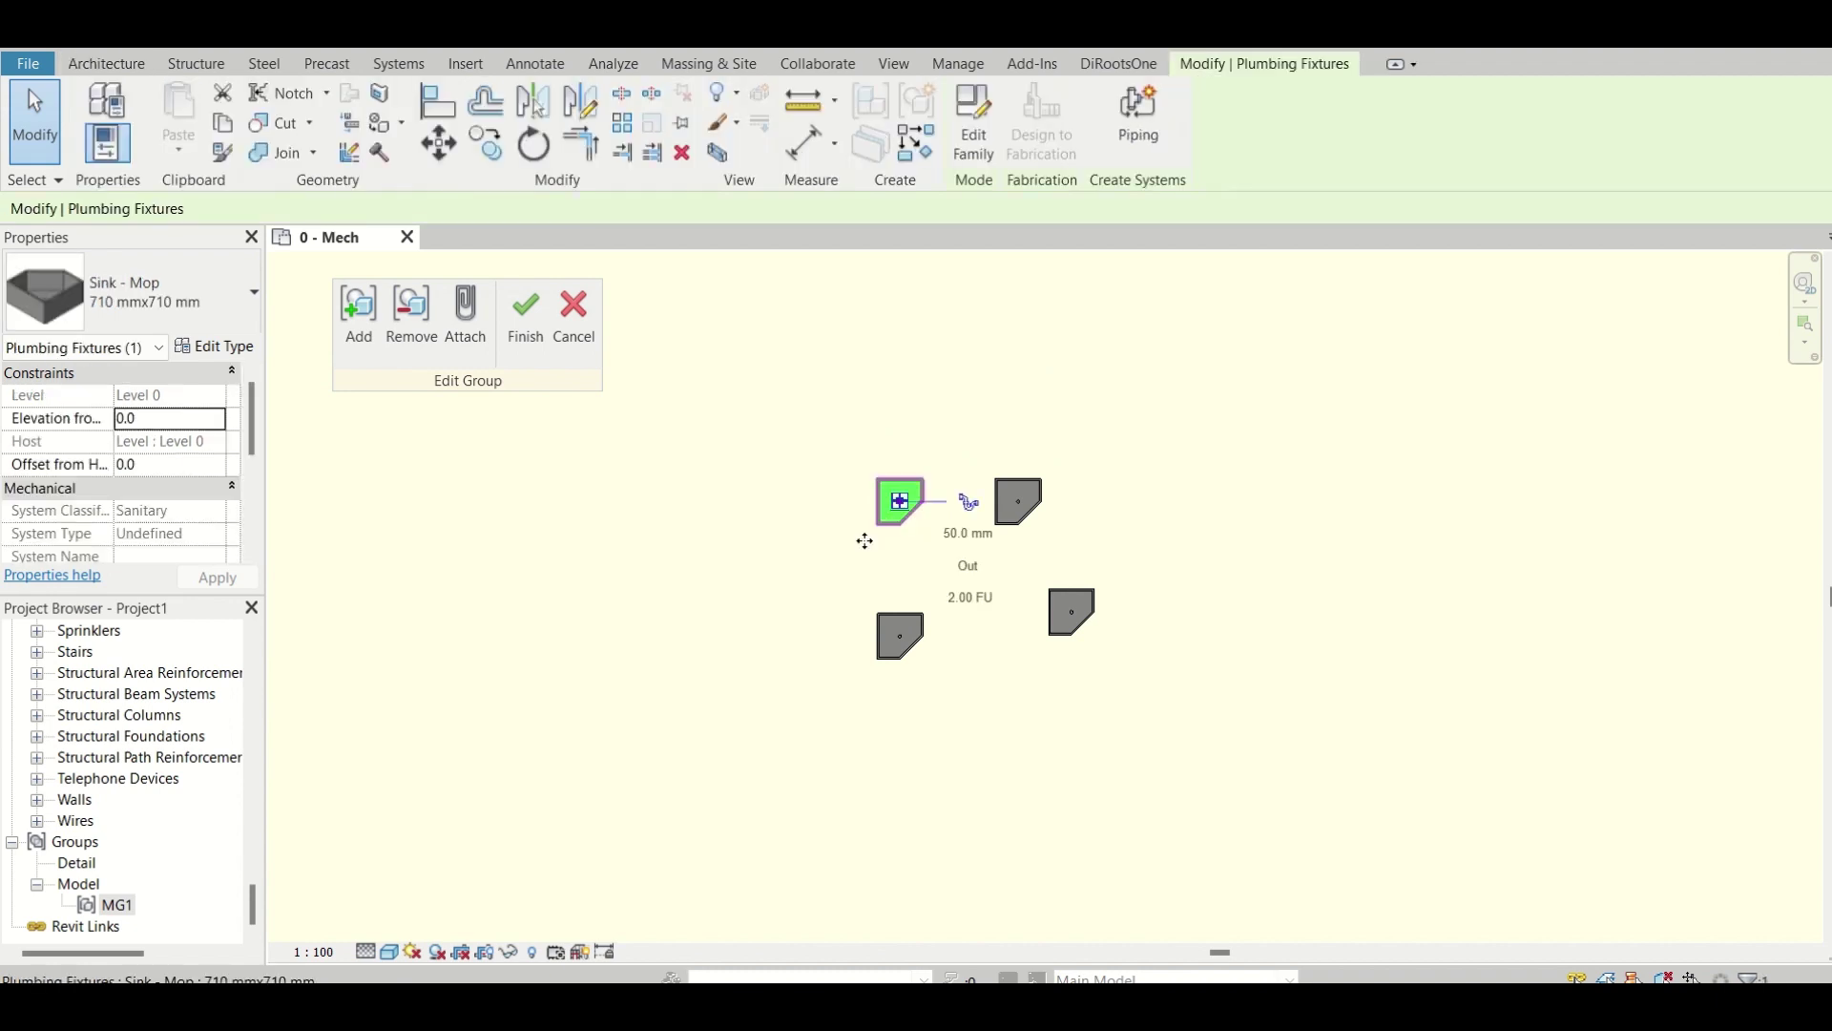
click(716, 555)
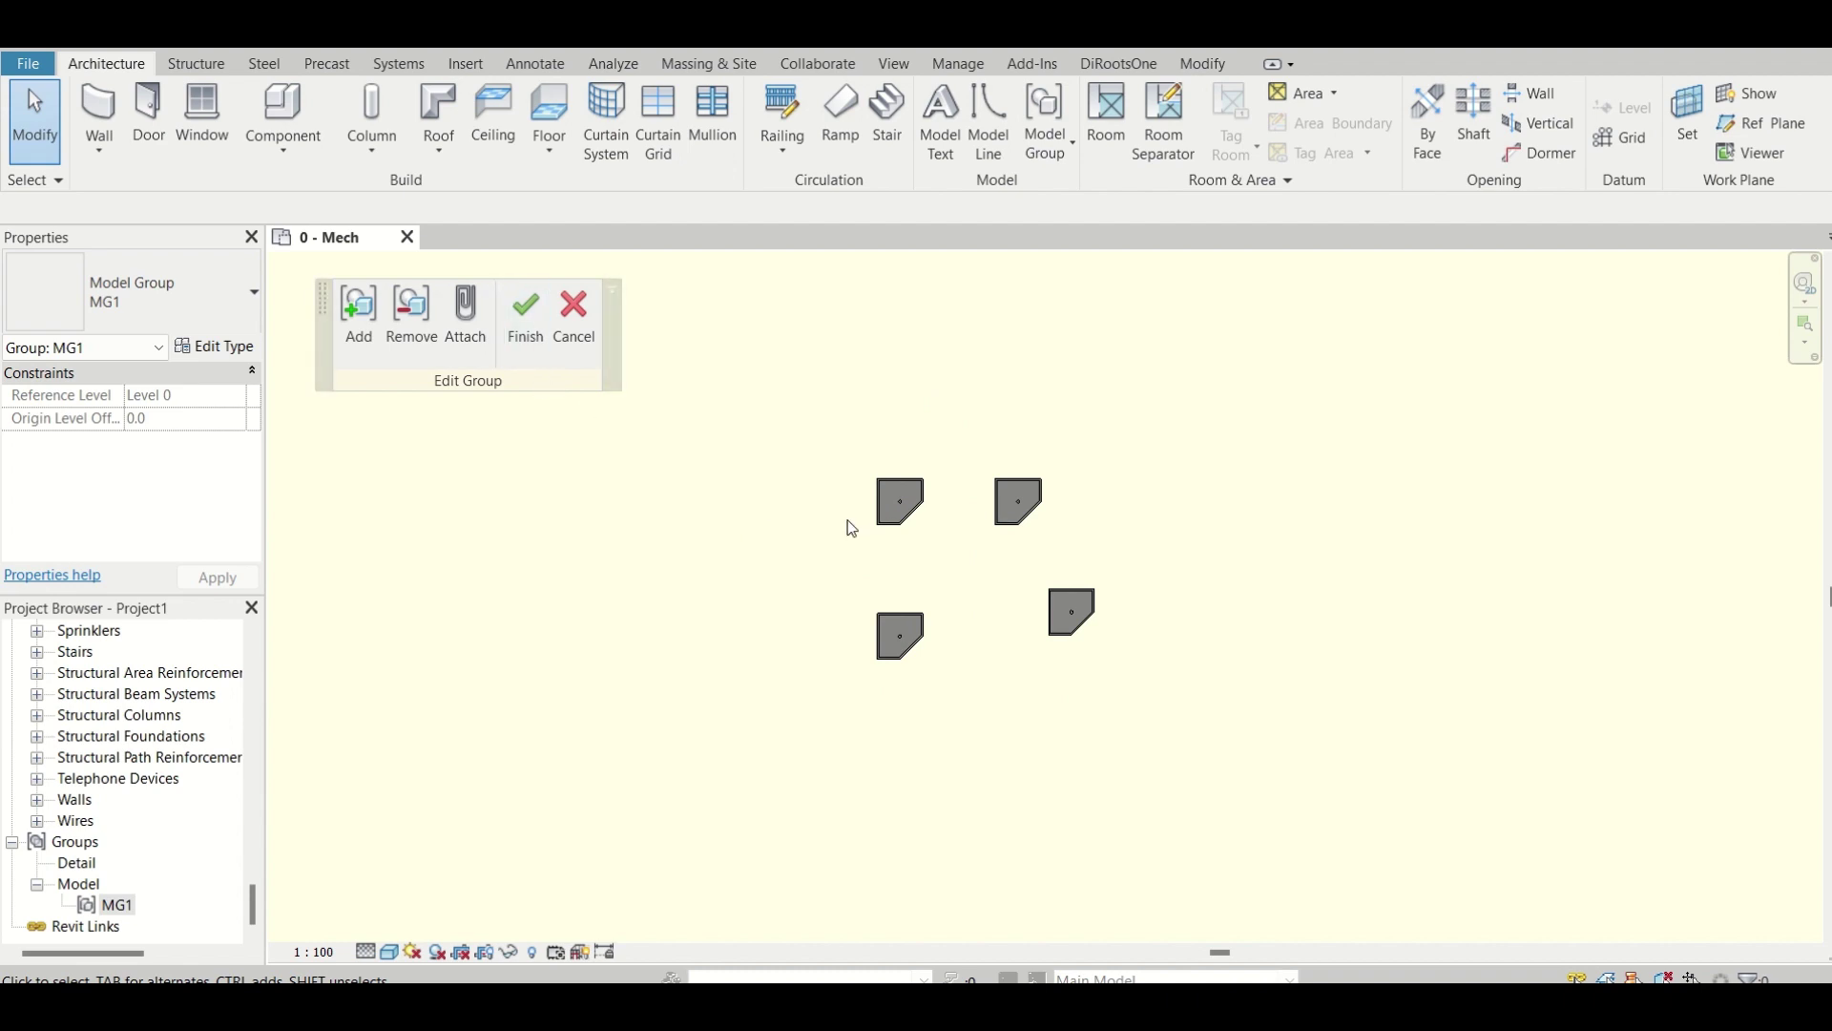
click(525, 320)
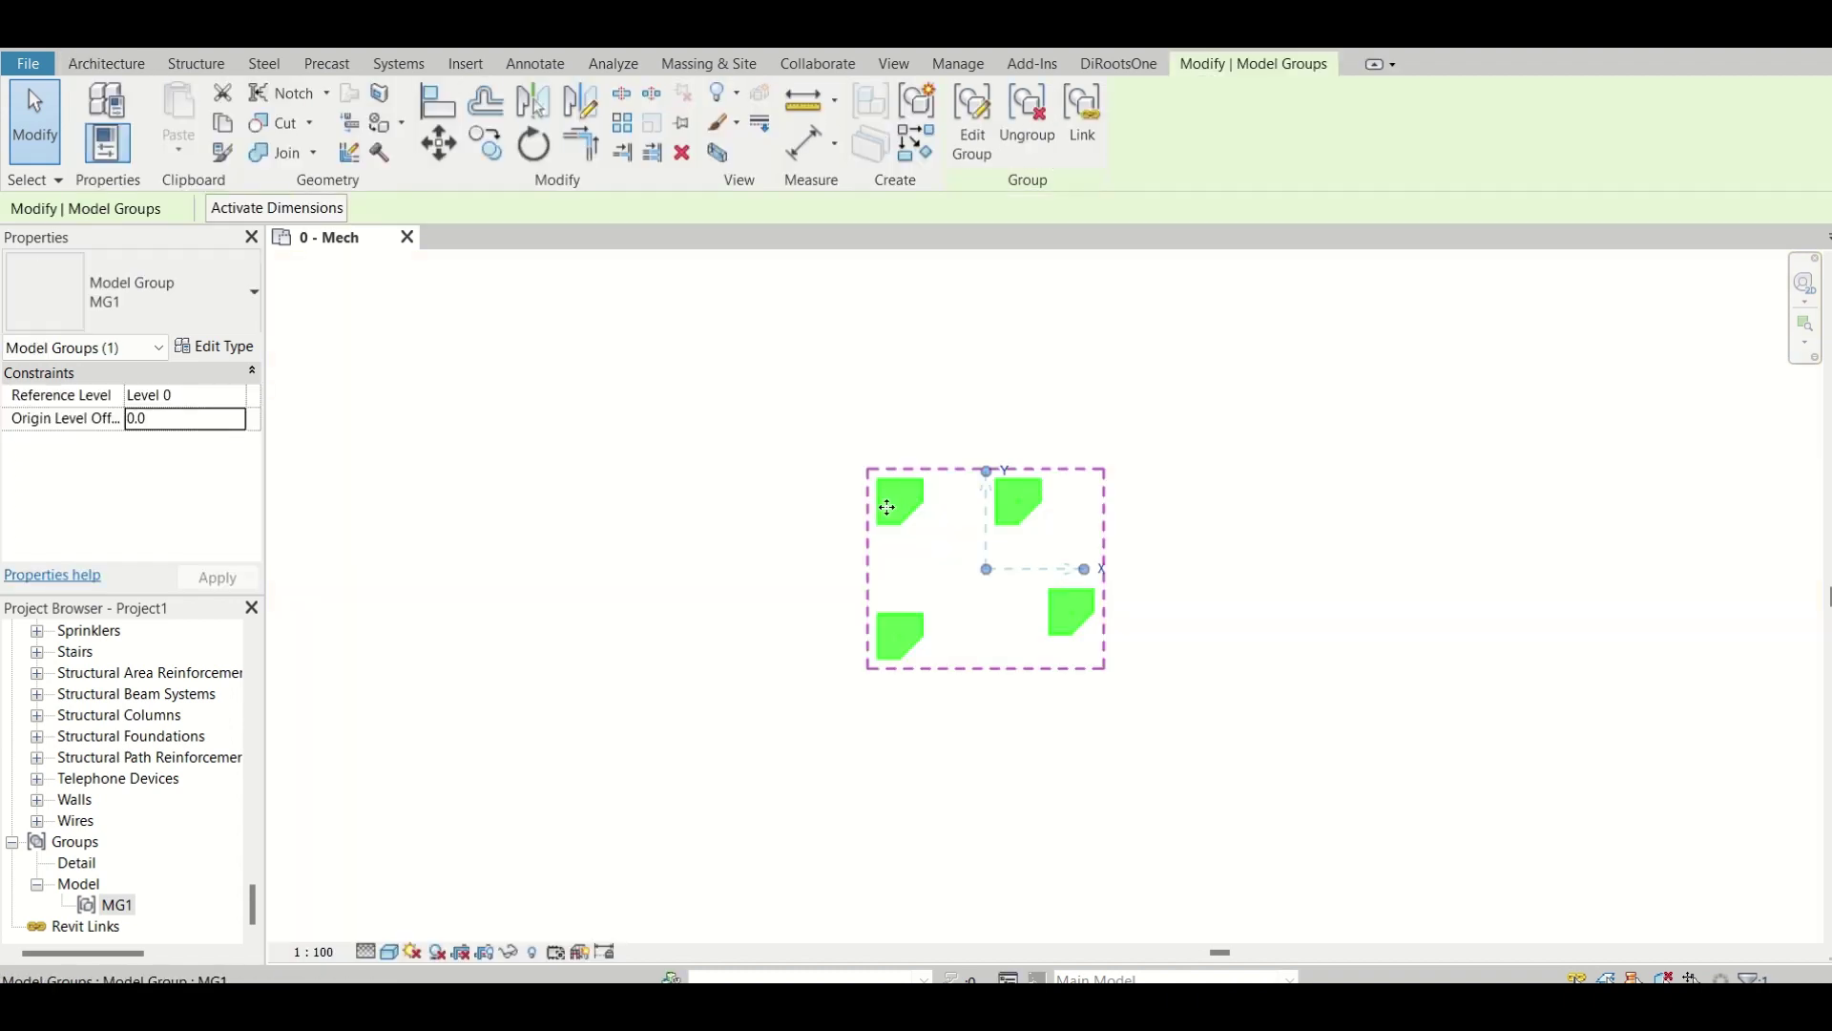
Copy the MG1 group to eight locations around the original using multiple copy
key(c)
key(o)
click(899, 503)
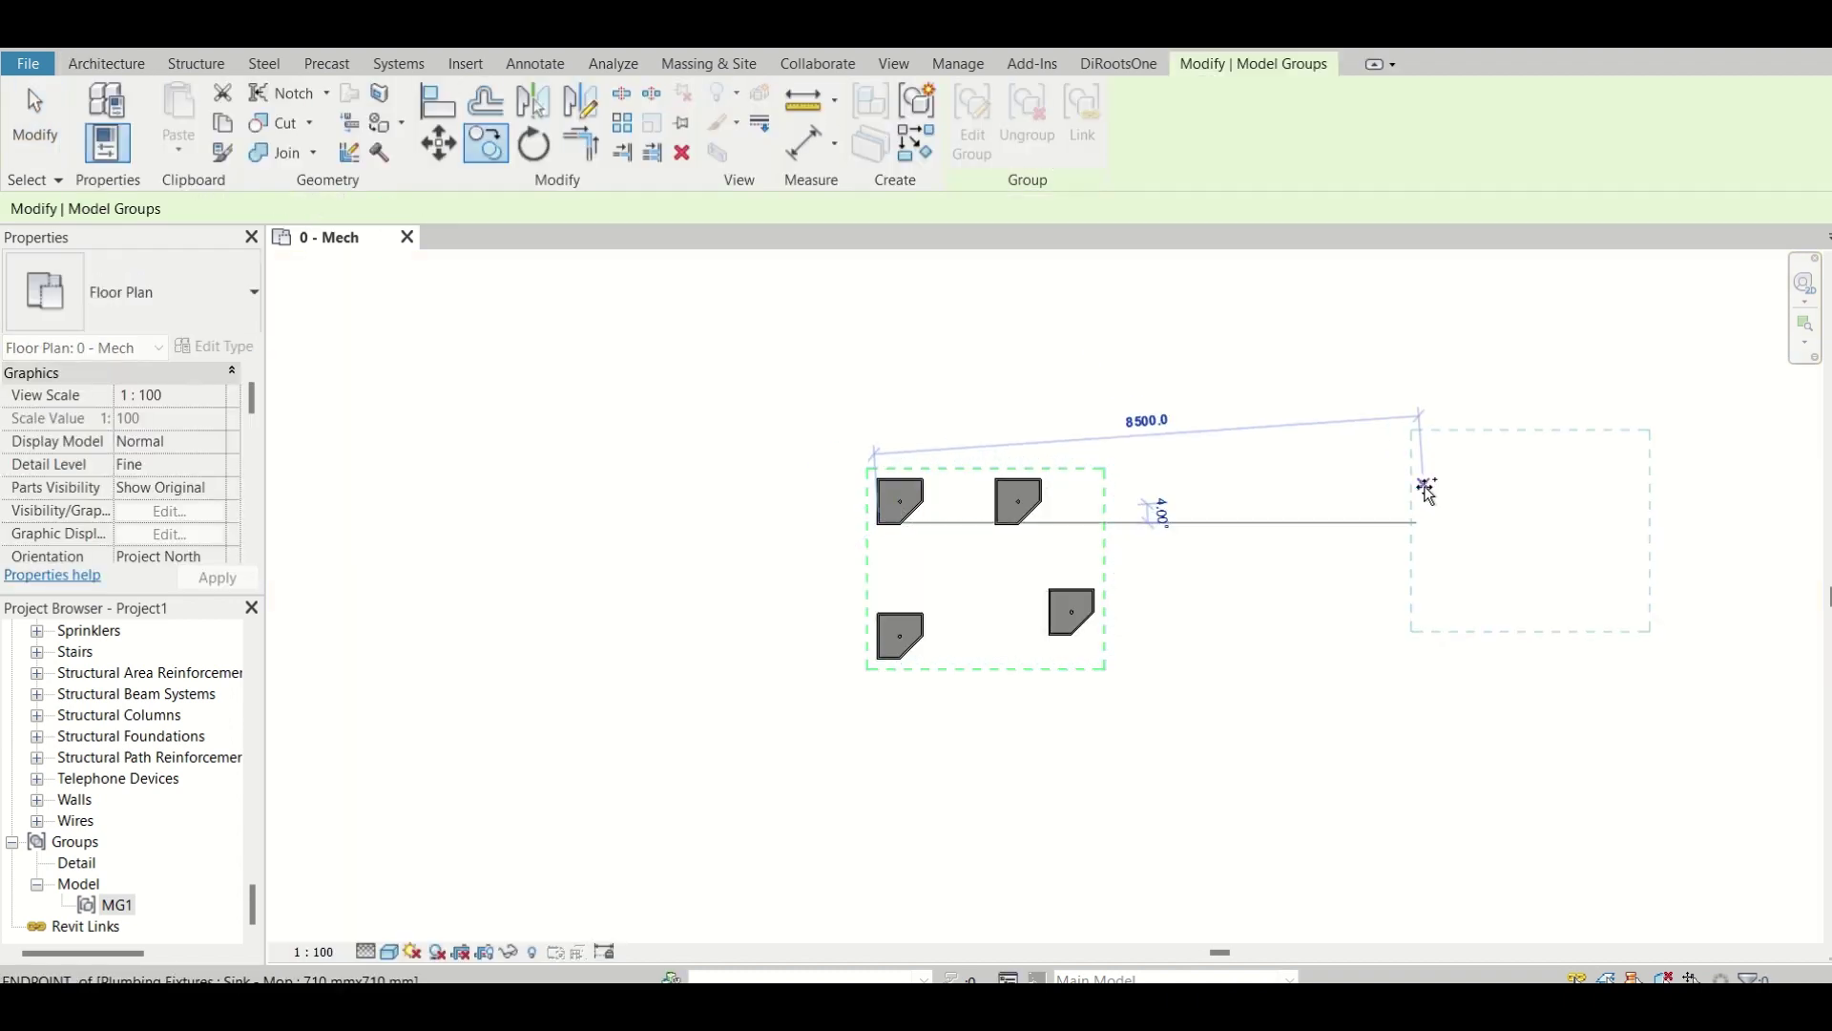
click(1419, 483)
click(502, 353)
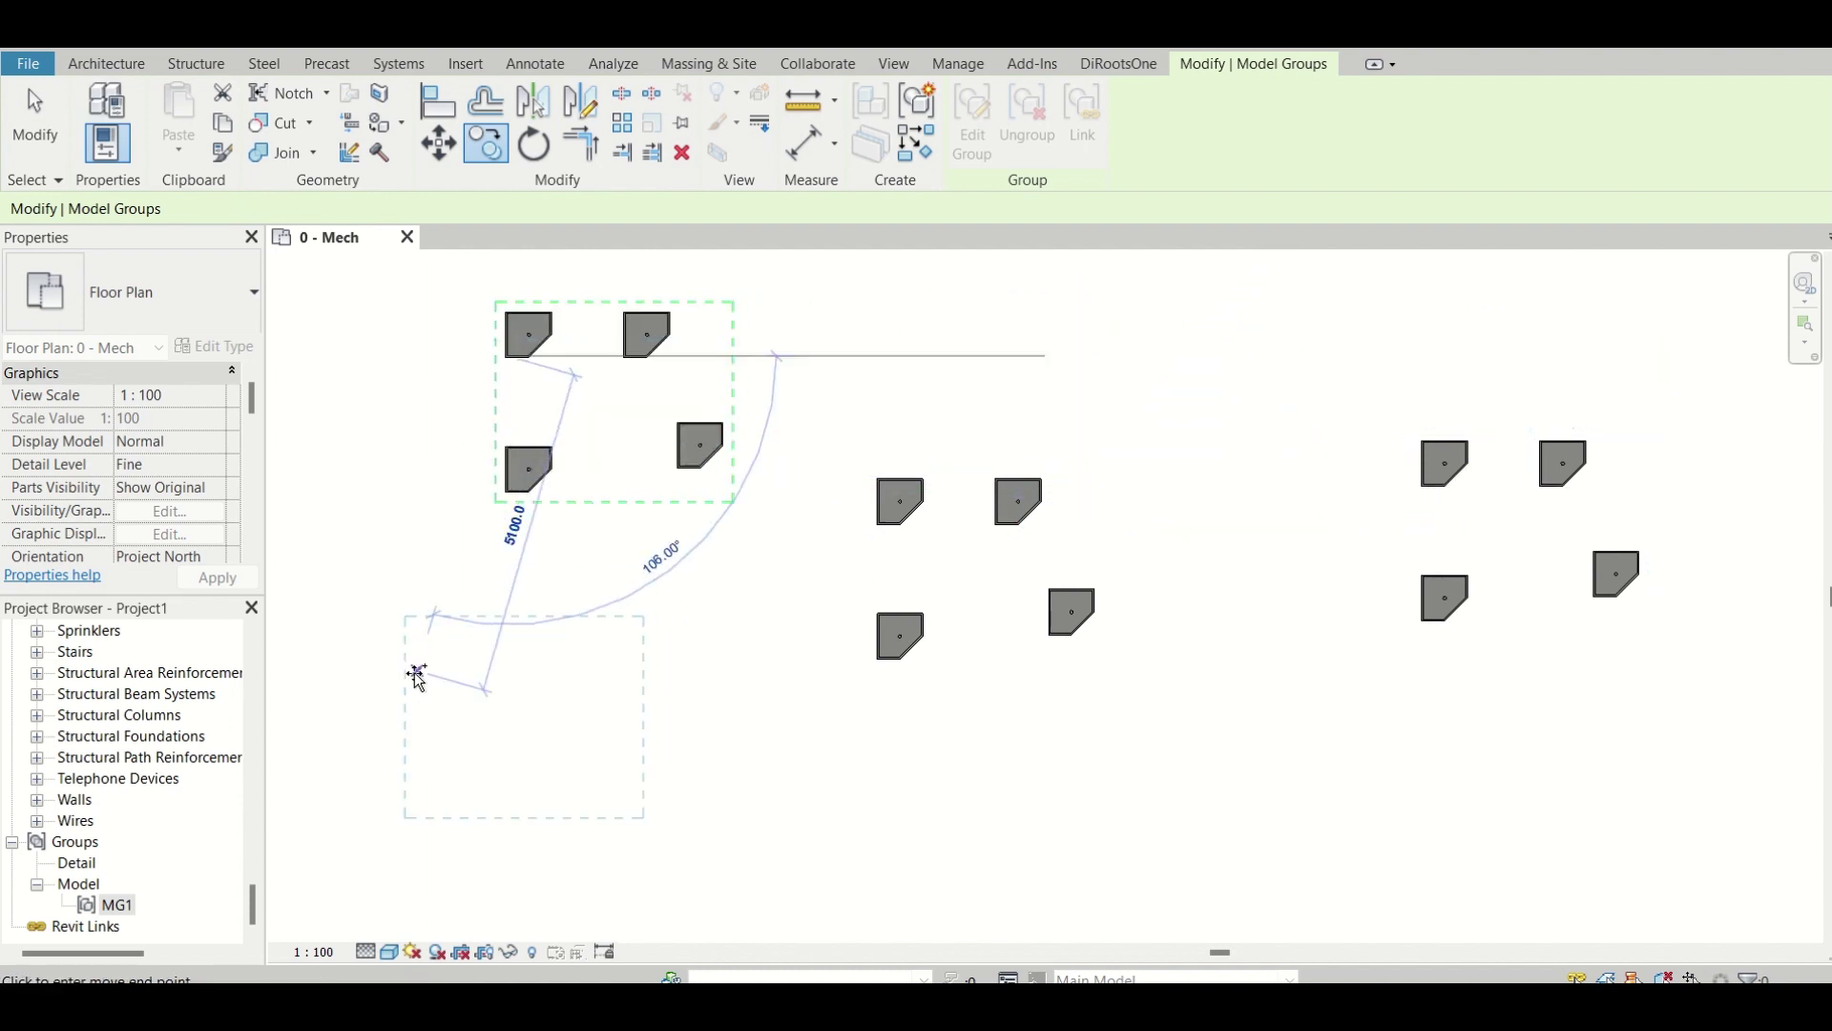
click(412, 668)
click(1078, 785)
click(1521, 757)
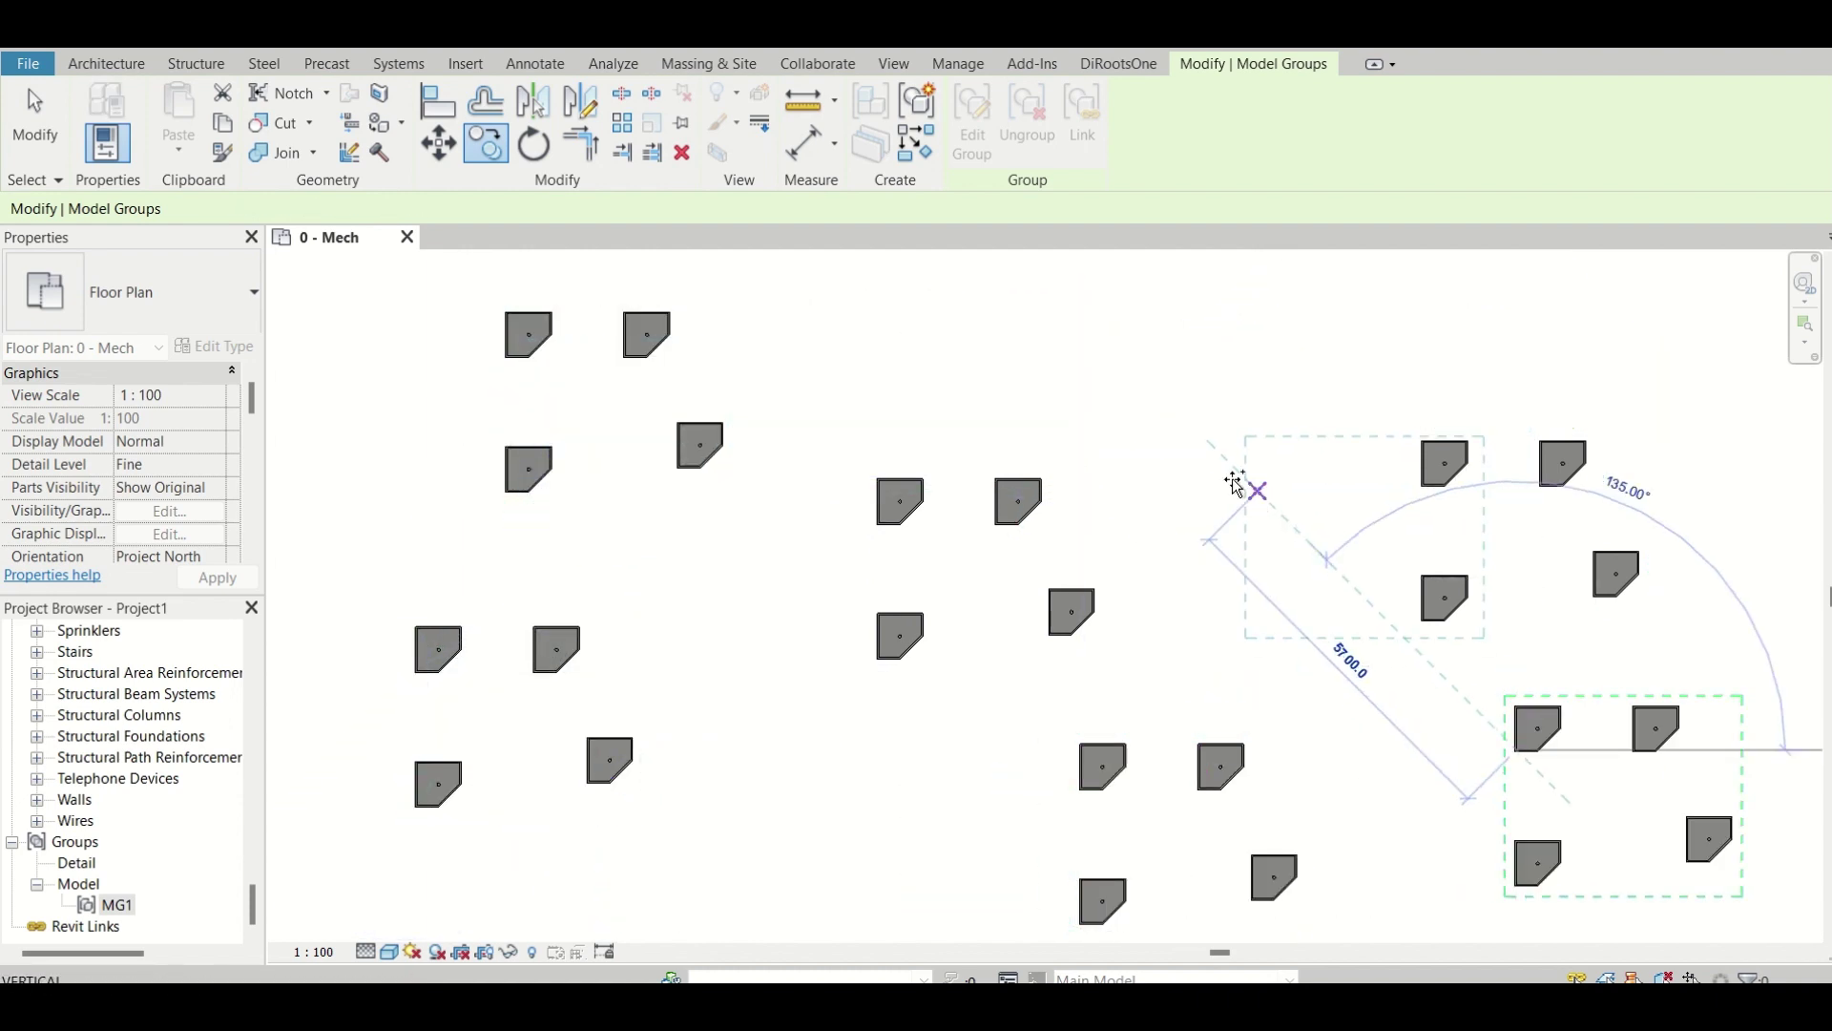
click(1260, 494)
click(1034, 375)
click(816, 351)
click(876, 503)
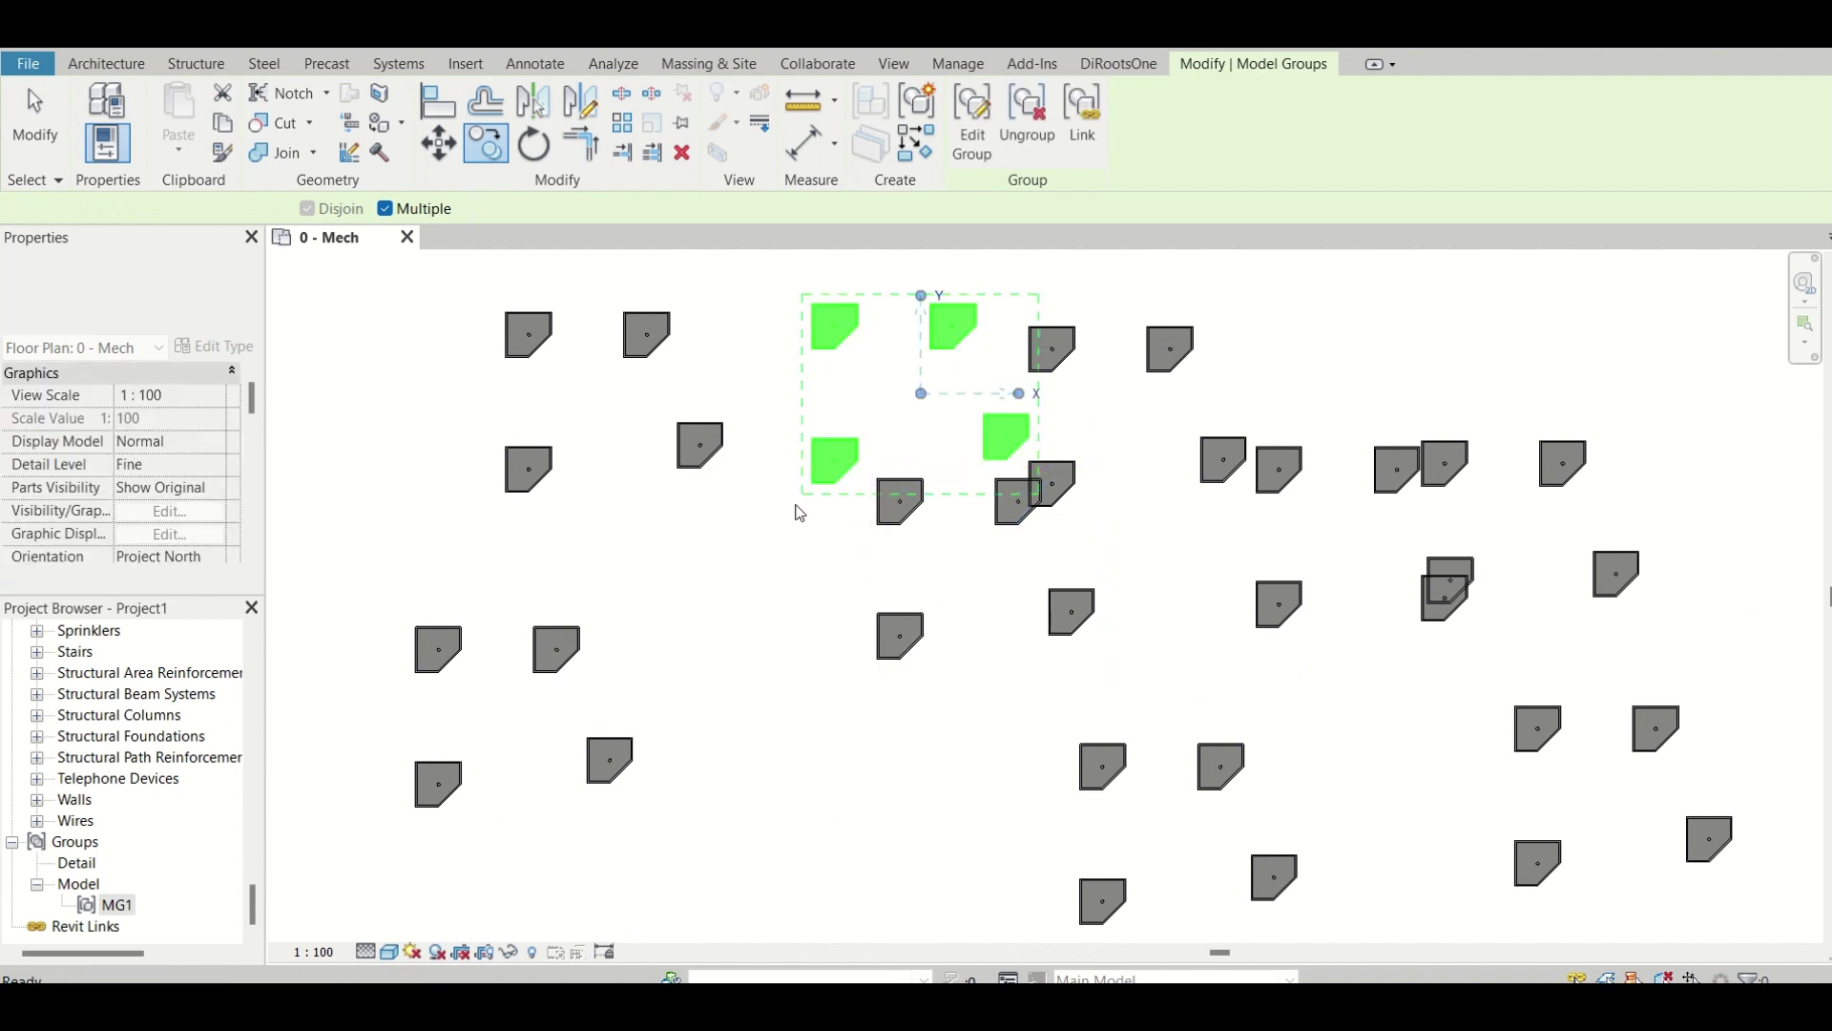
key(Escape)
key(Escape)
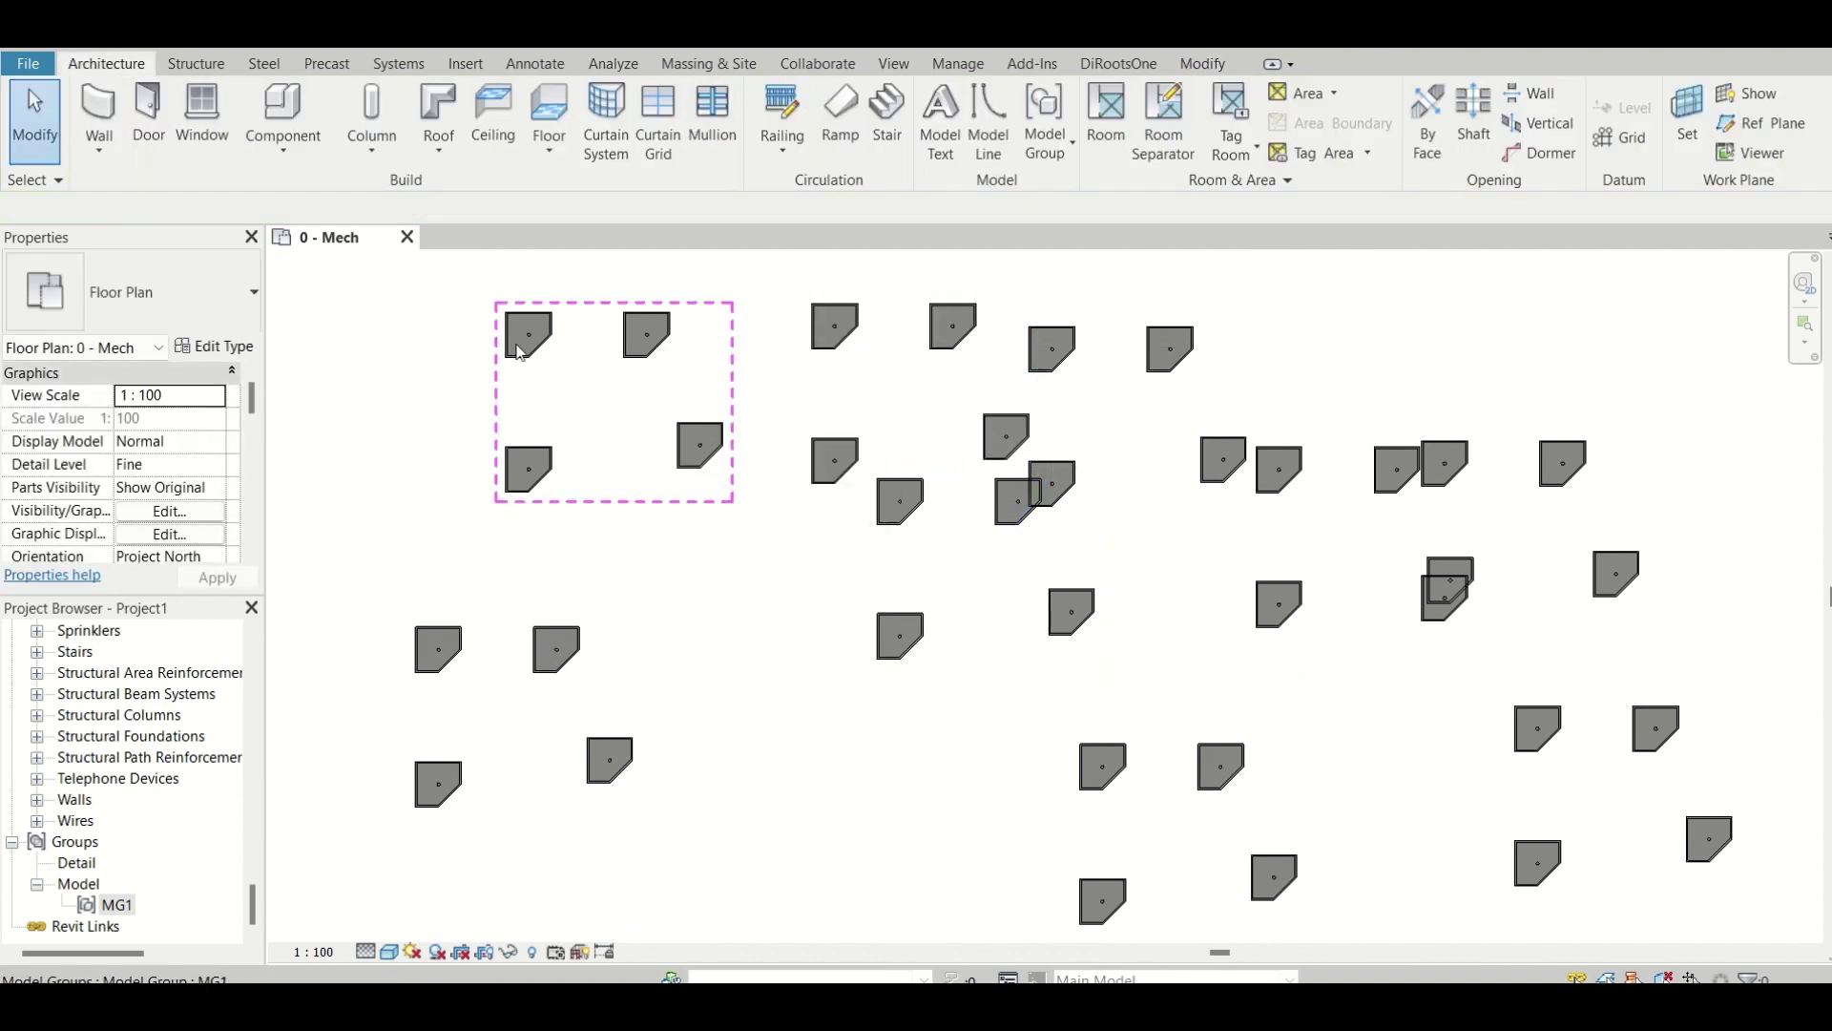
Edit the upper-left MG1 instance, delete its upper-left mop sink, and finish the group edit
double_click(520, 333)
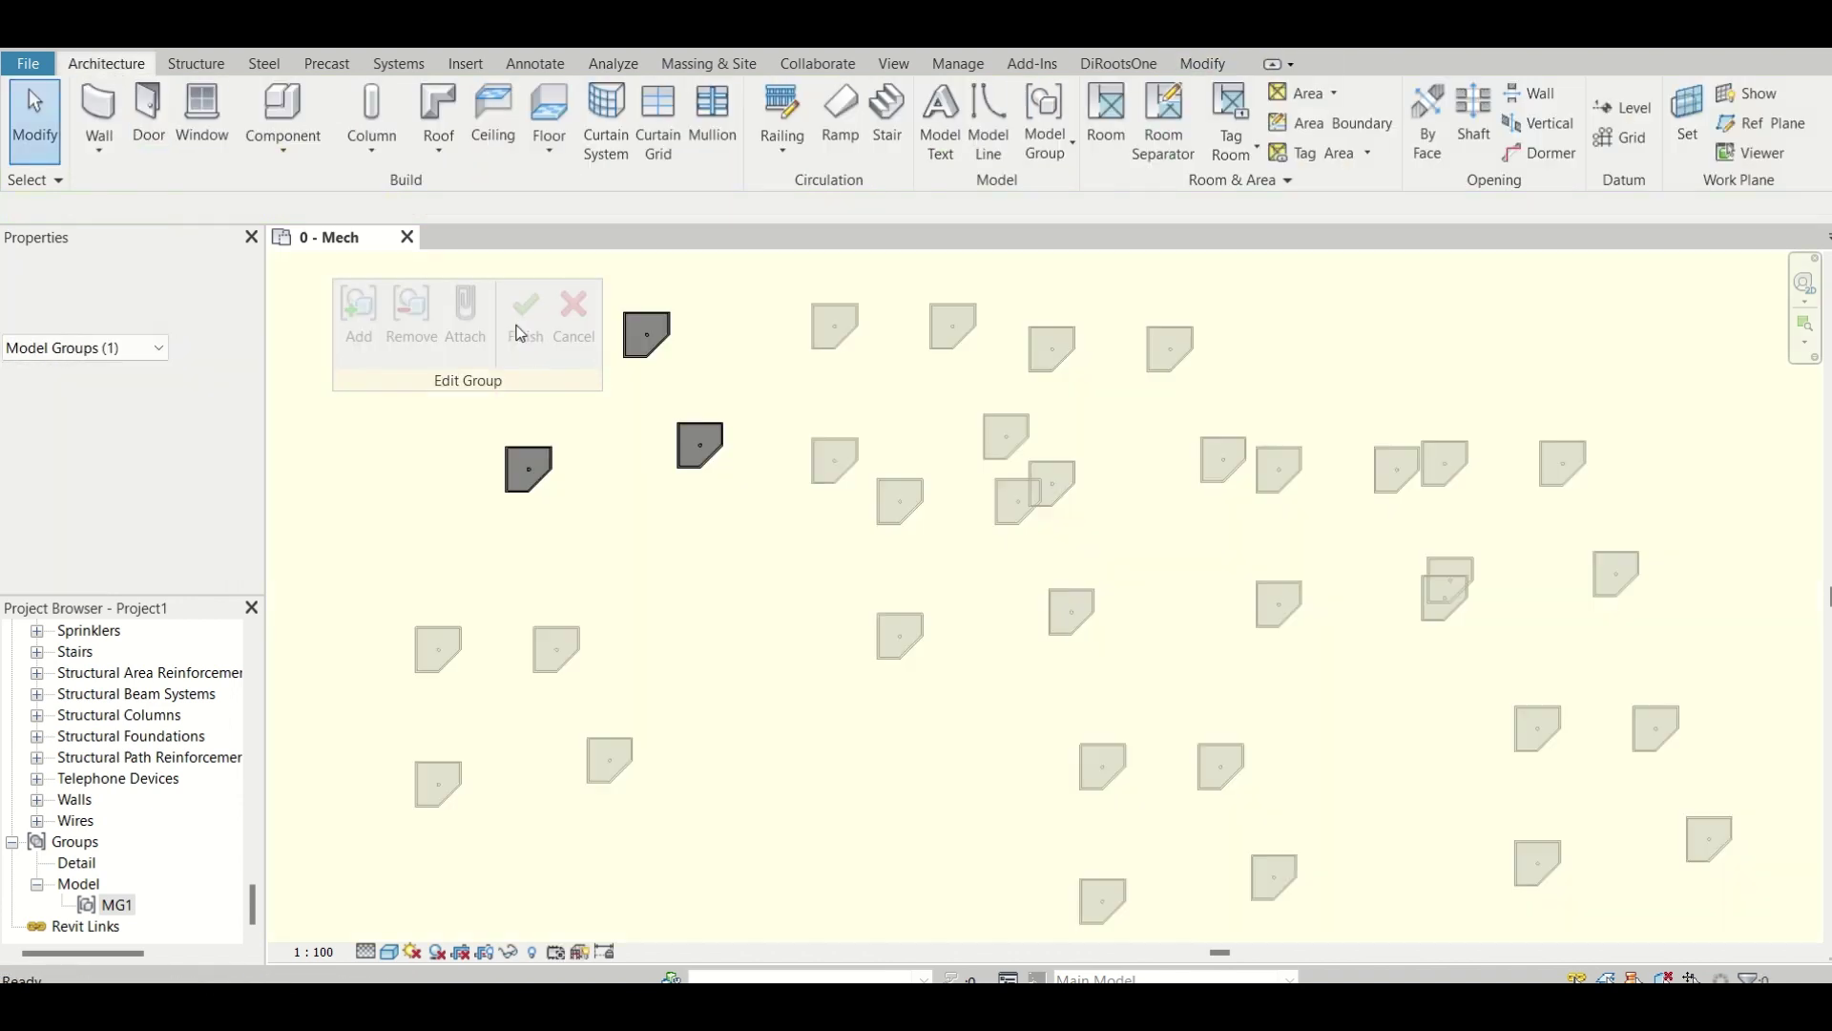
click(411, 315)
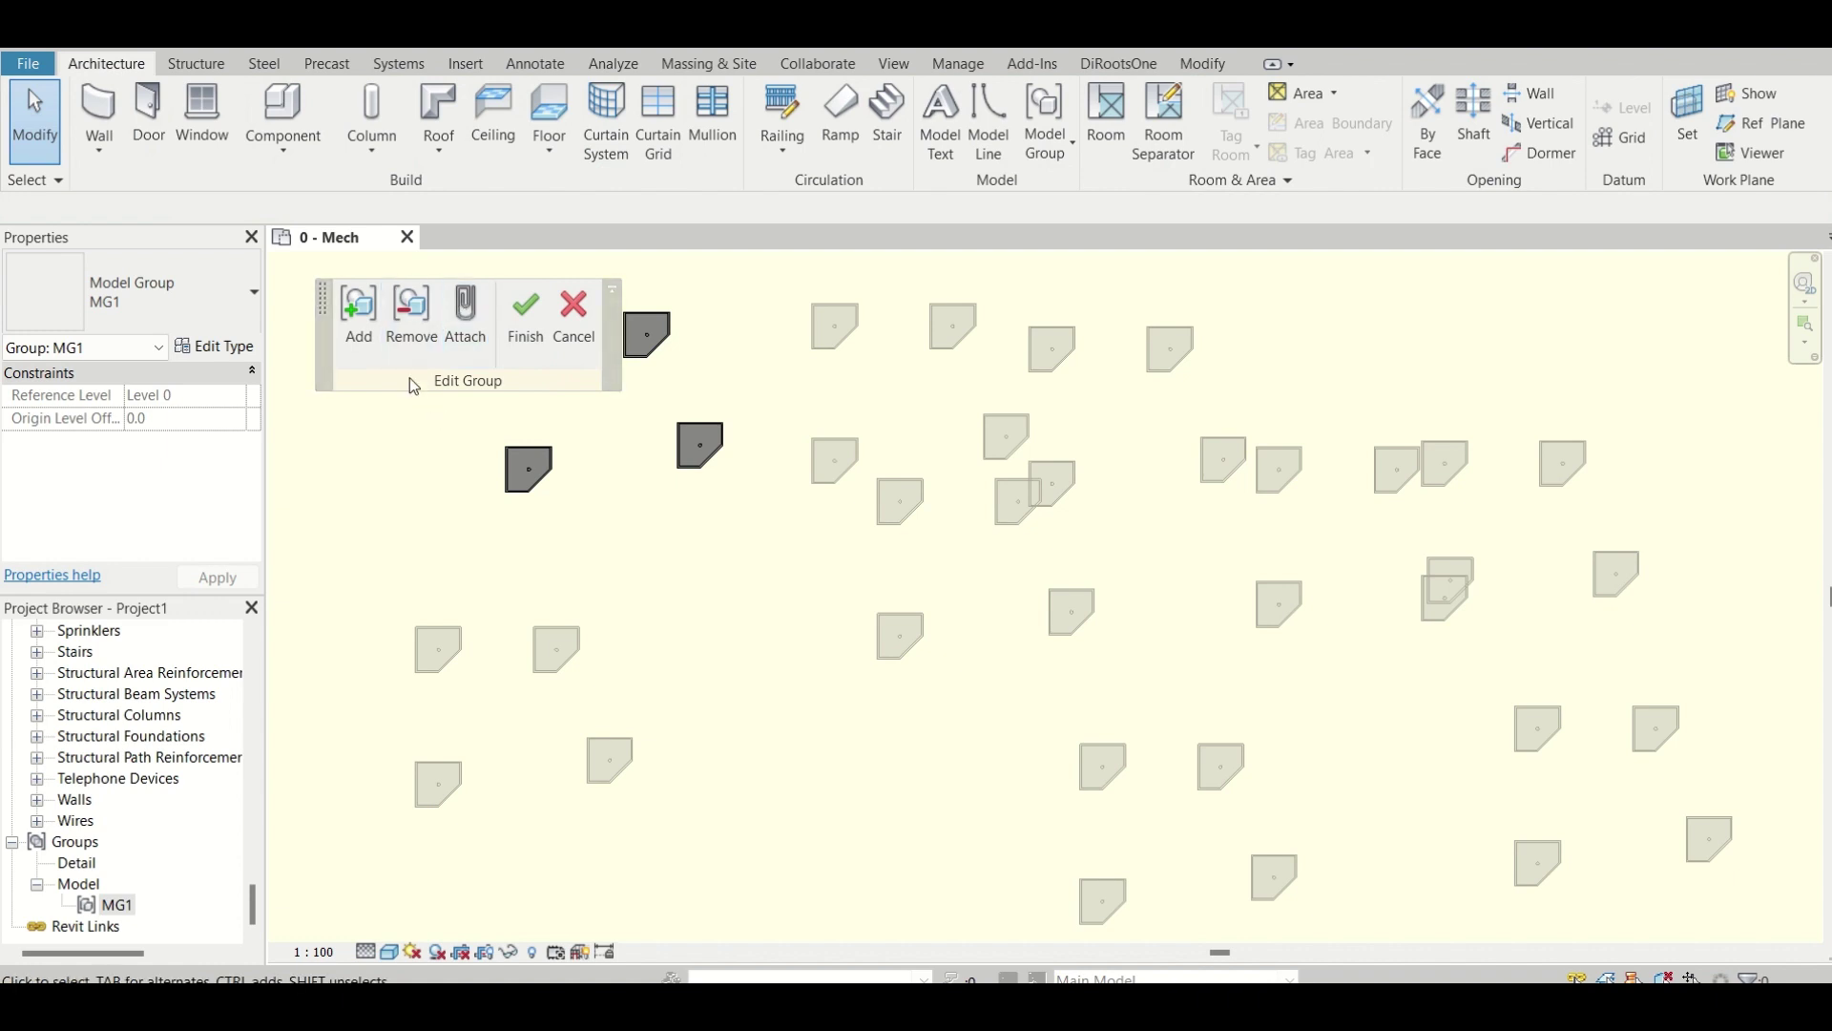
drag(409, 376, 1387, 574)
click(532, 351)
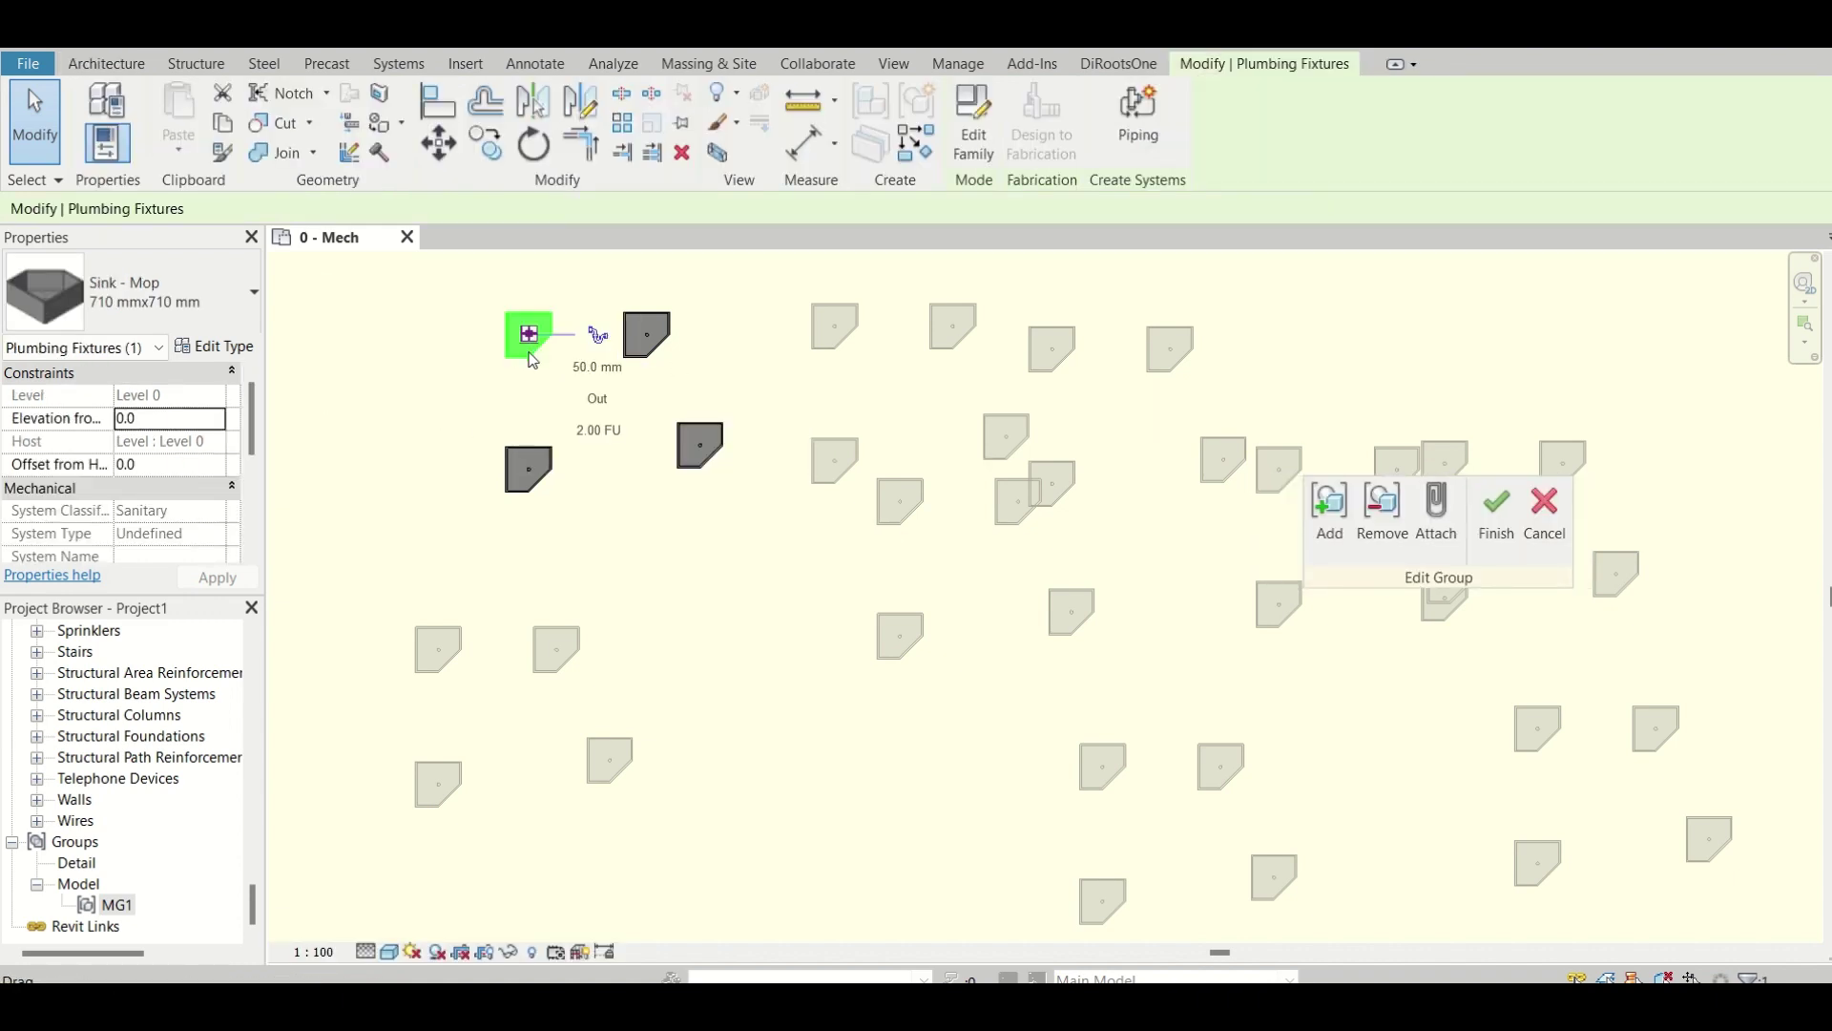
key(Delete)
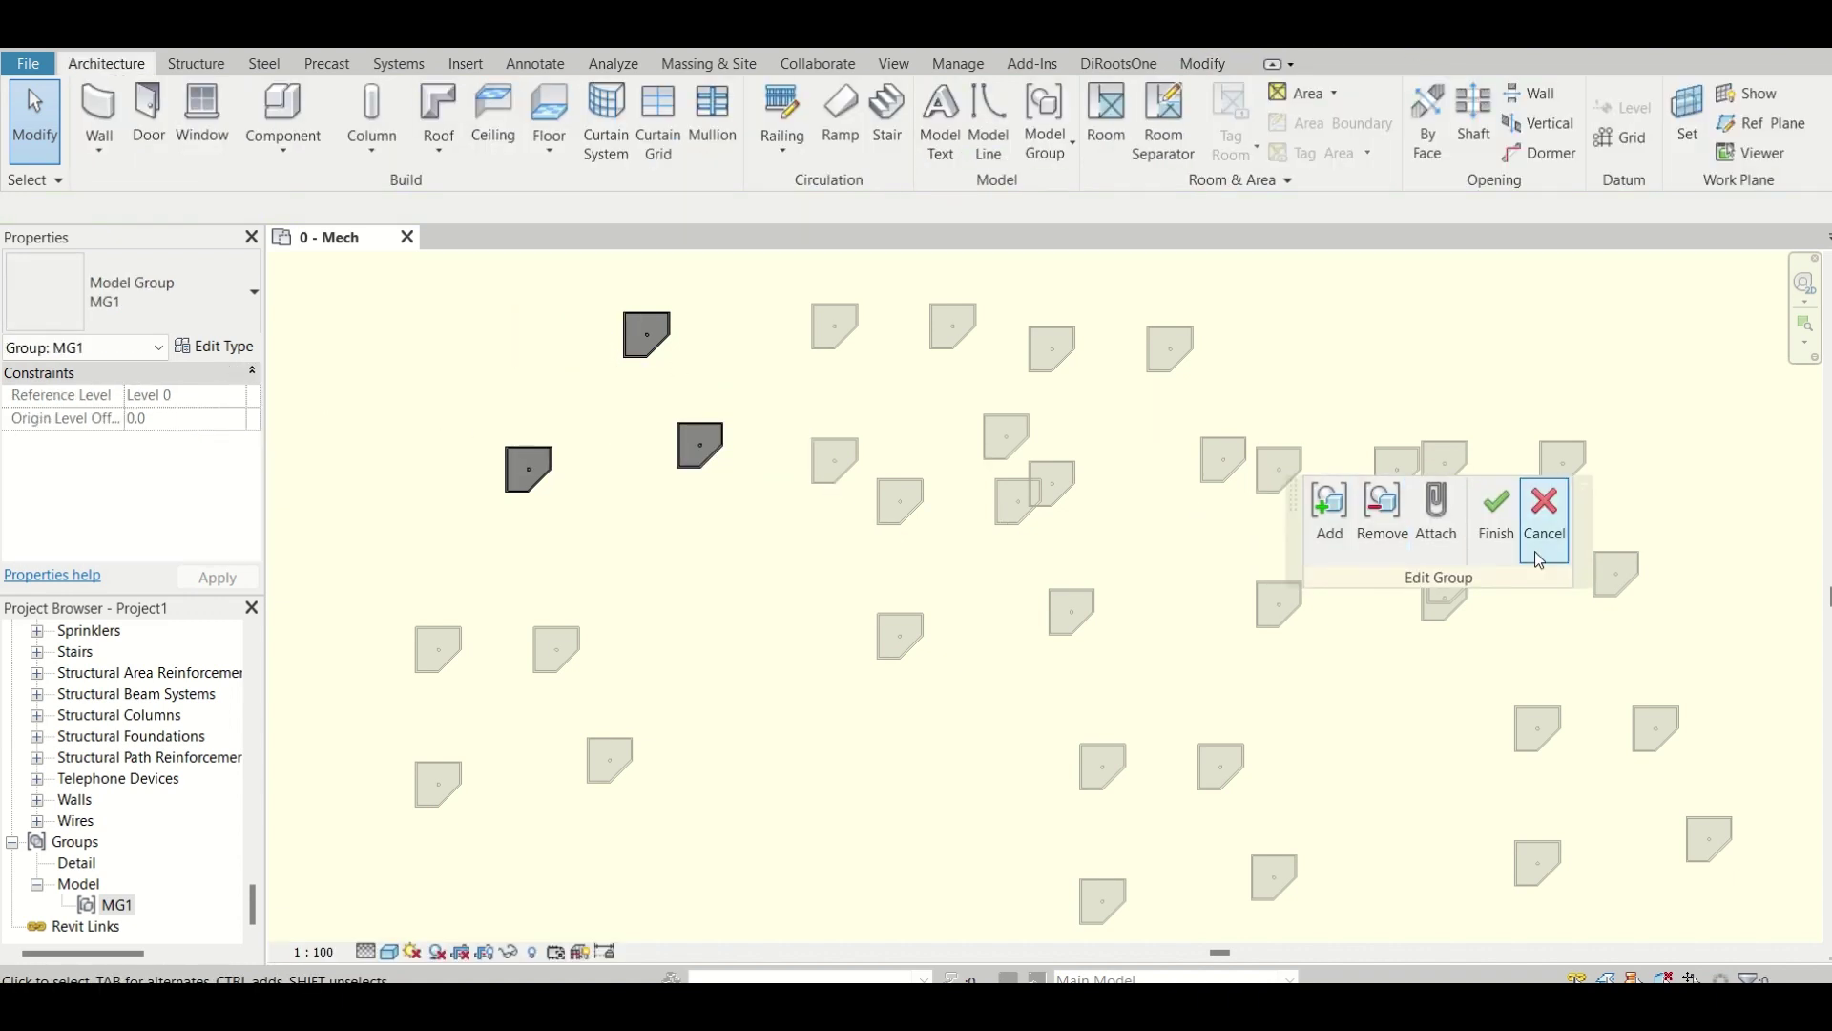
click(1497, 520)
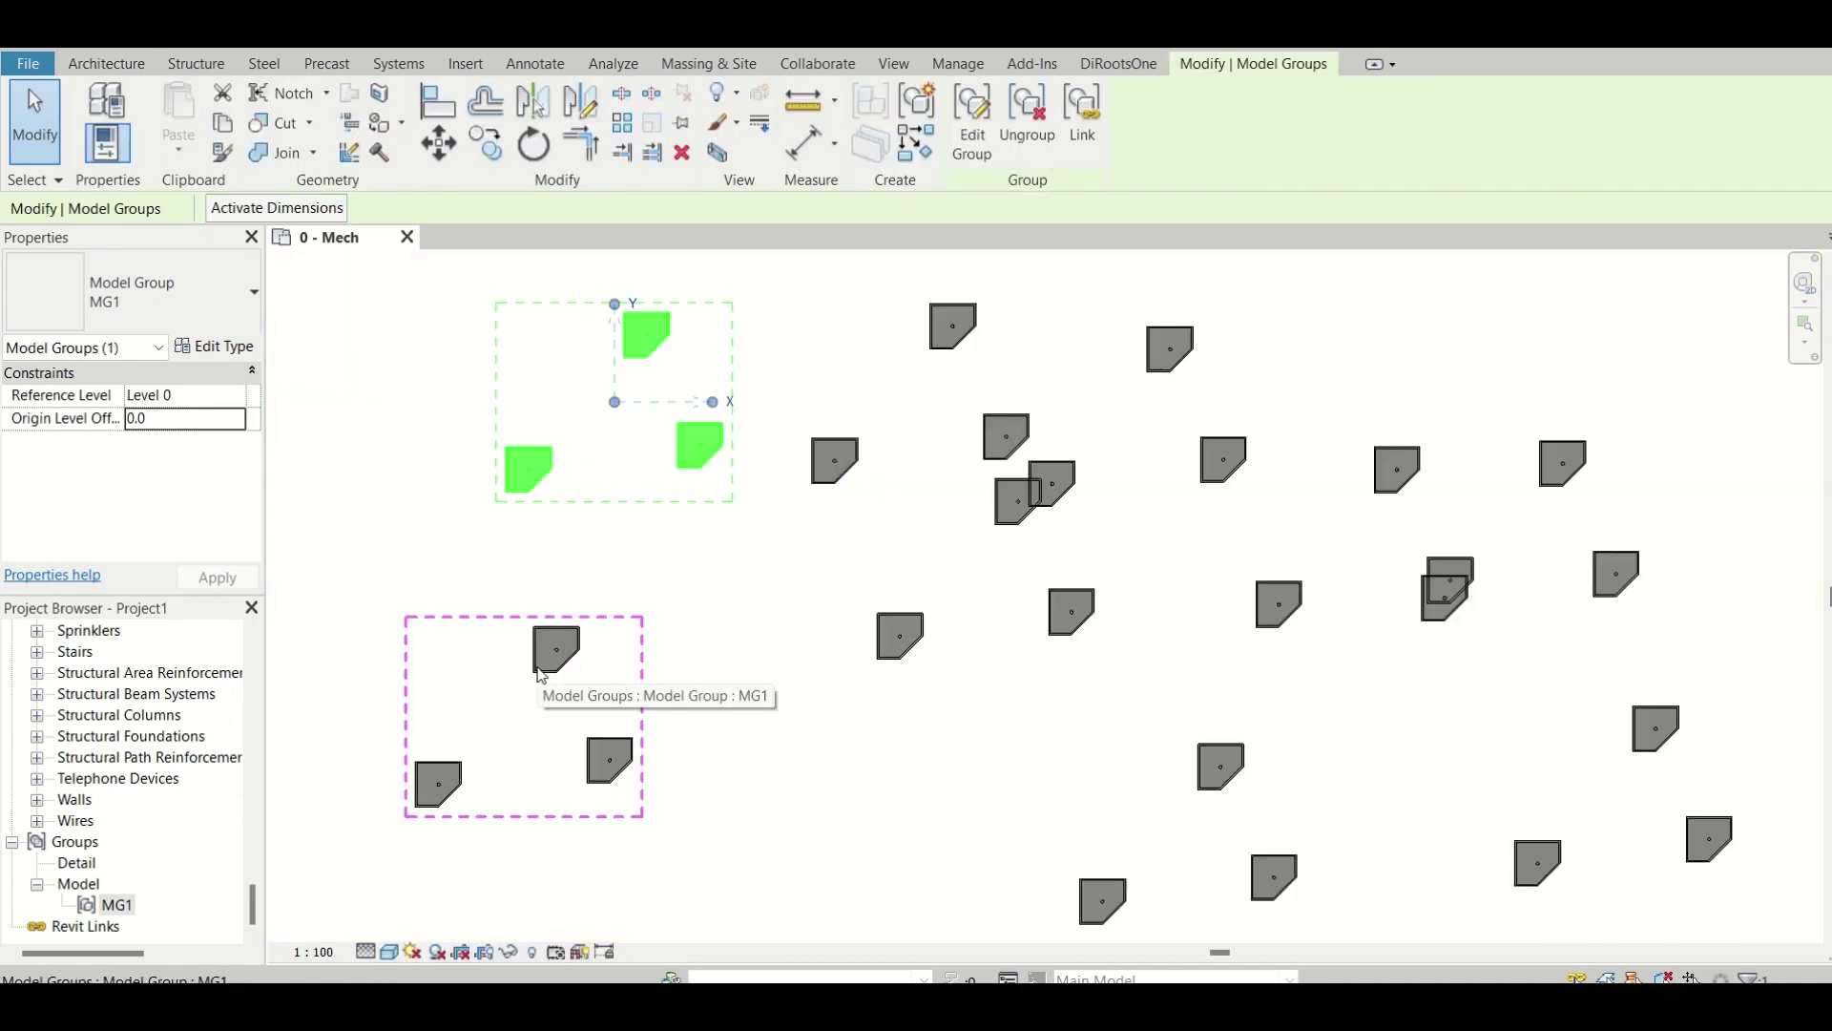
Edit the same MG1 instance again, copy its lower-left mop sink below and to the right, and finish the group edit
key(e)
key(g)
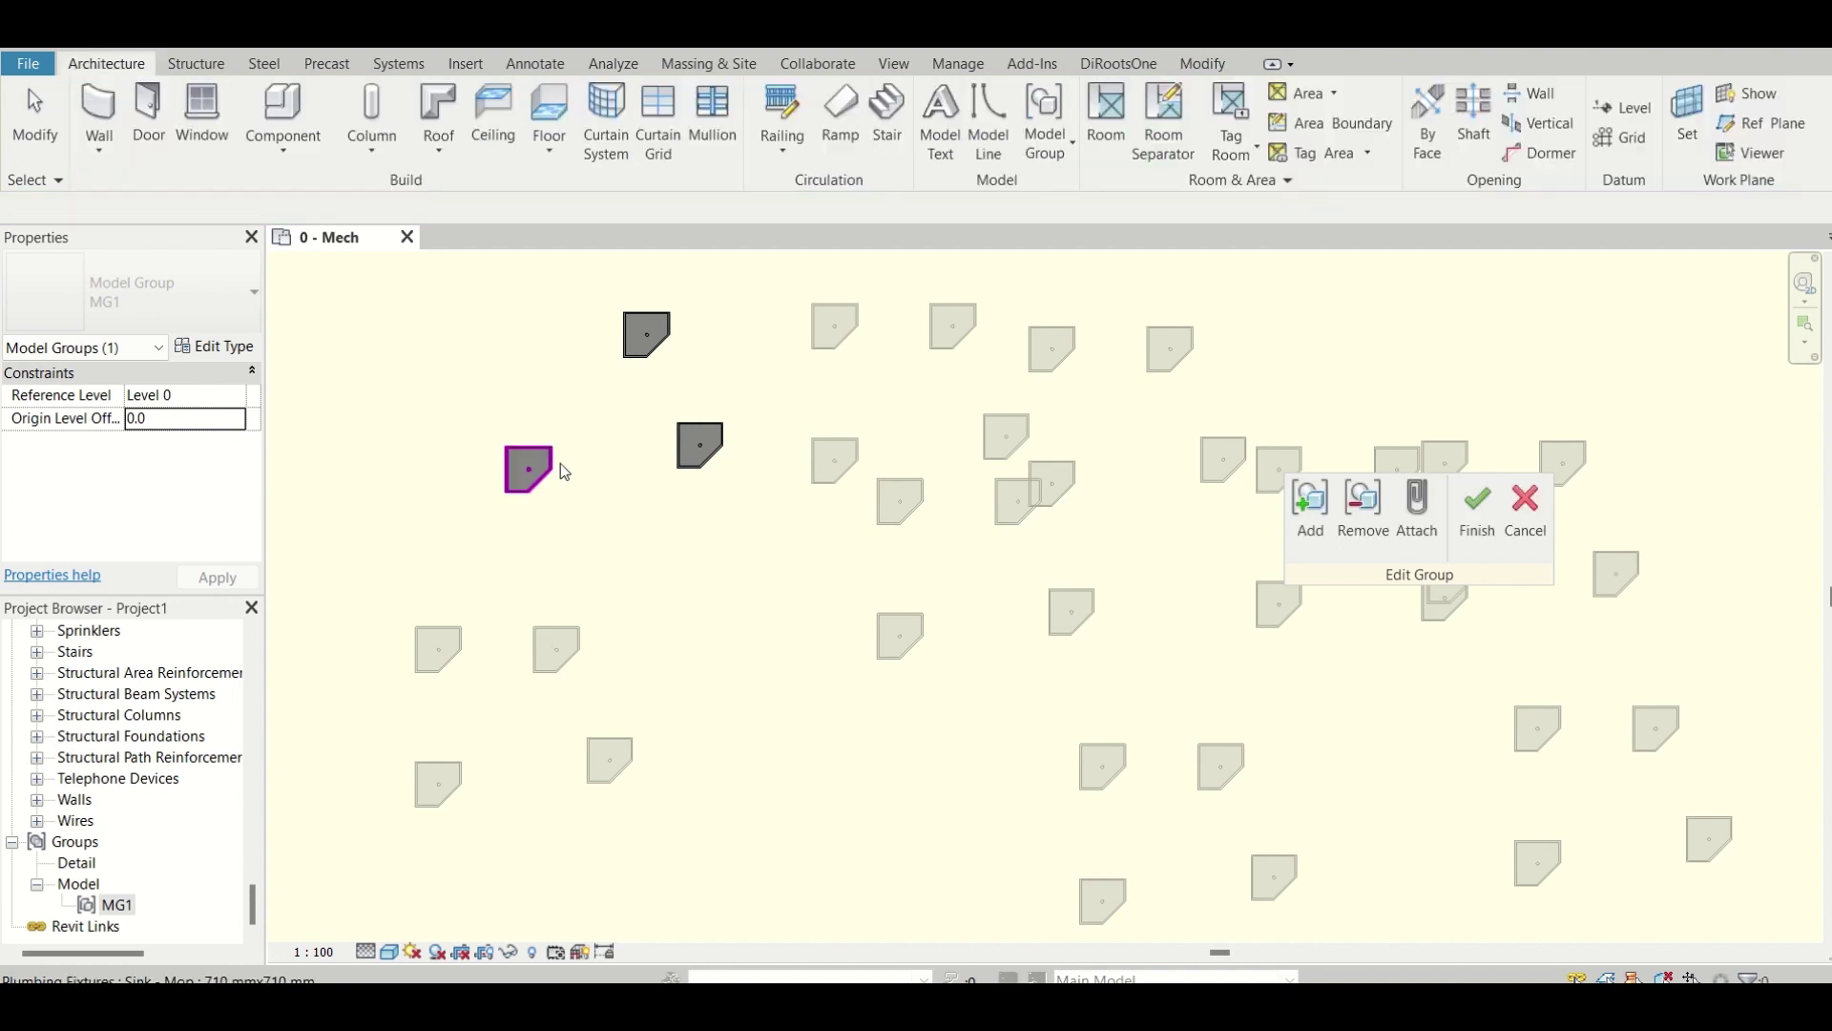
drag(561, 467, 605, 599)
click(1477, 515)
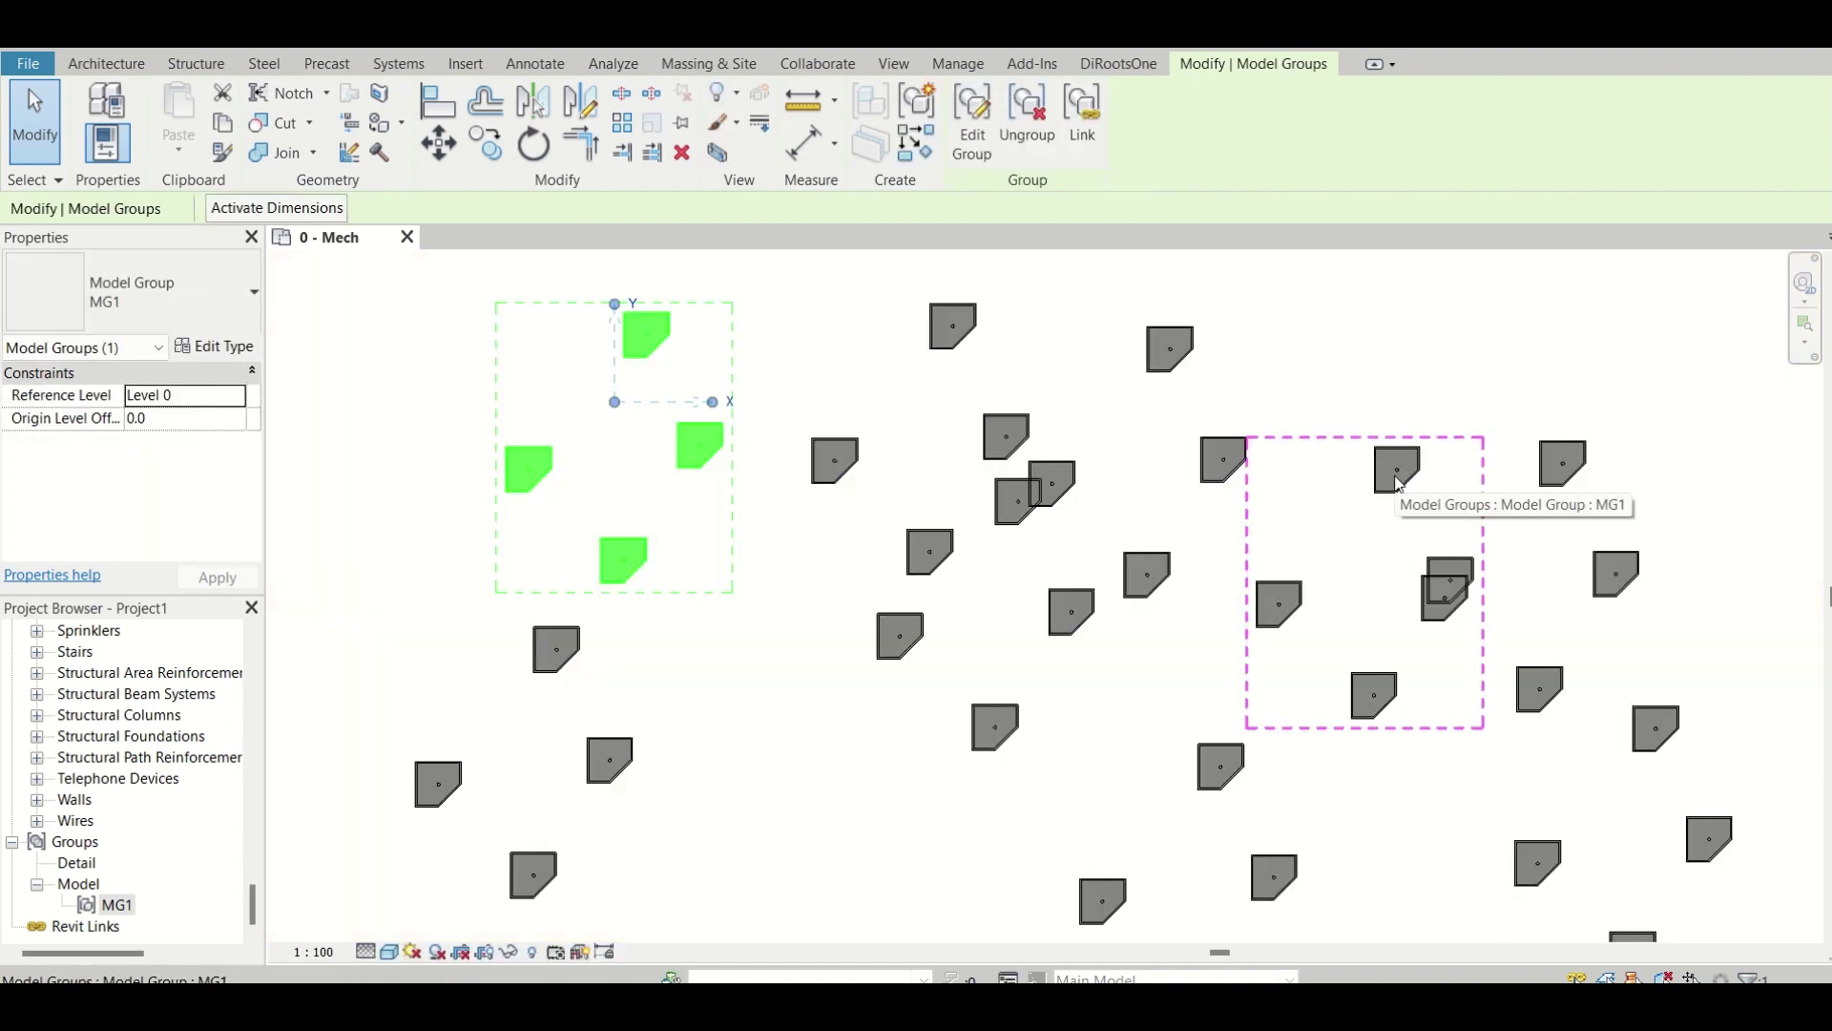
Delete the overlapping MG1 instances in the upper middle and right of the plan until five separate instances remain
scroll(1397, 484, down, 2)
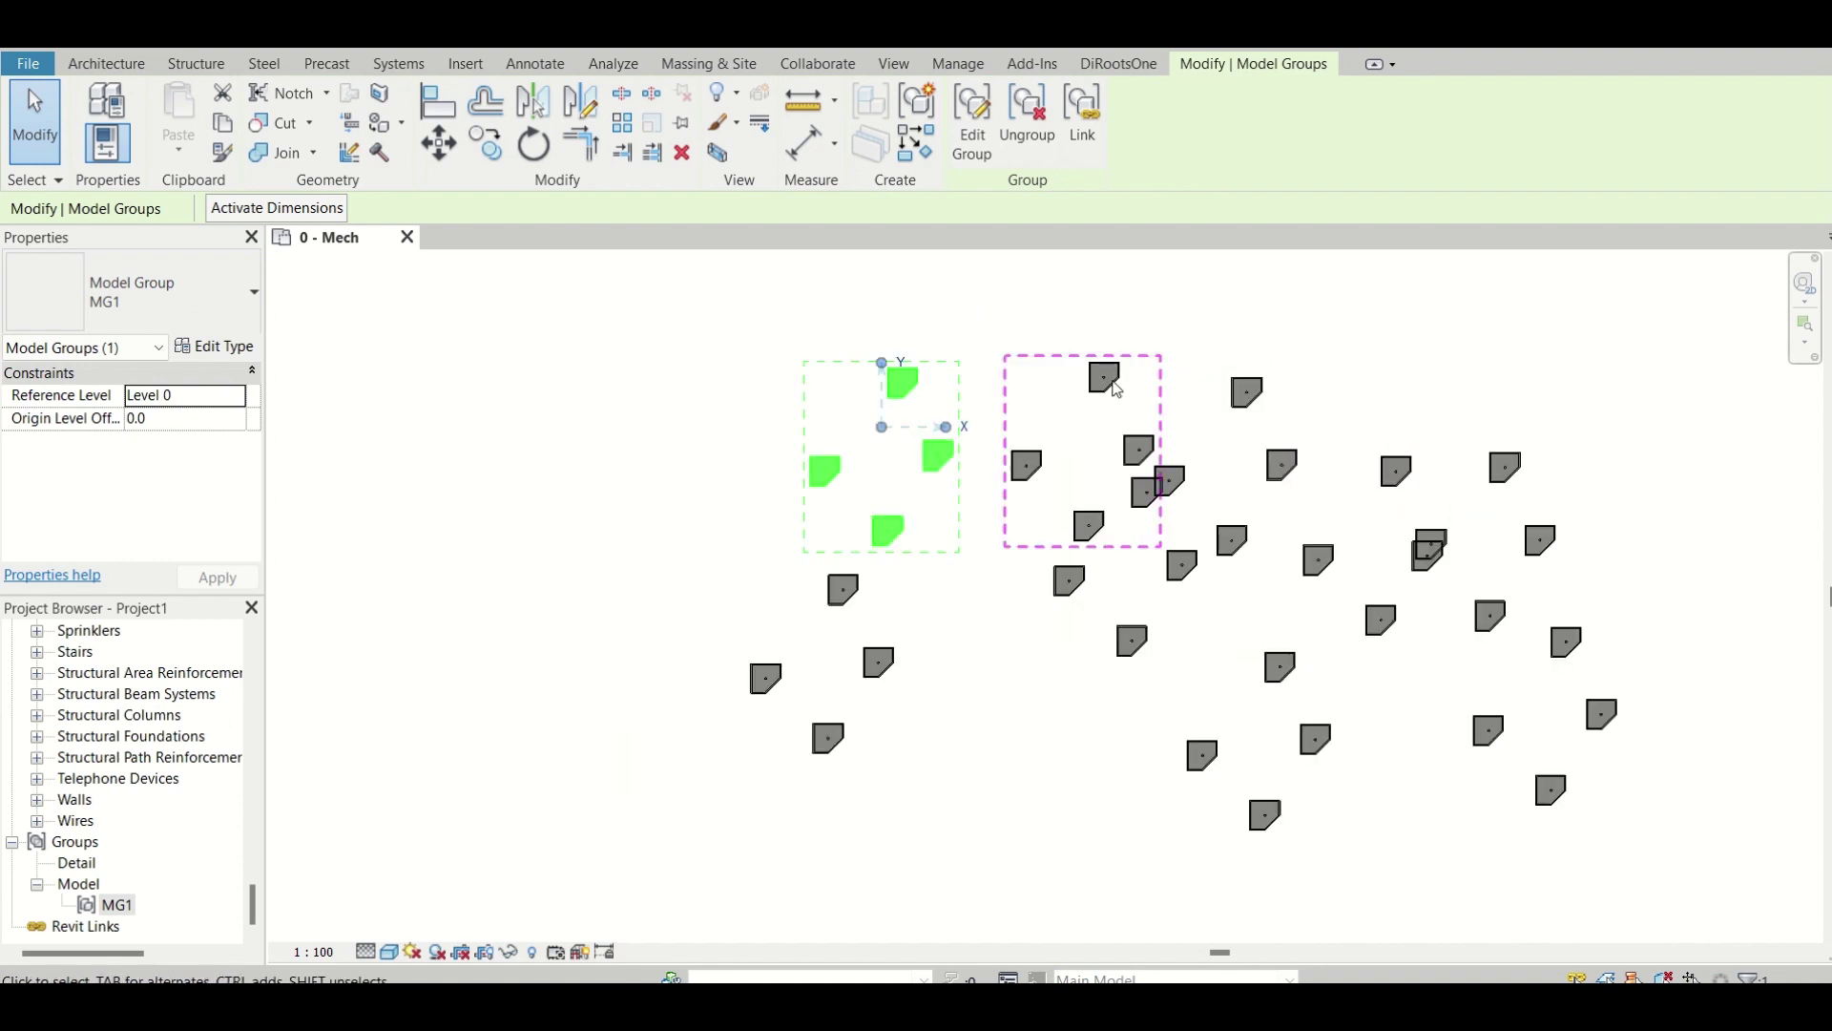
key(Escape)
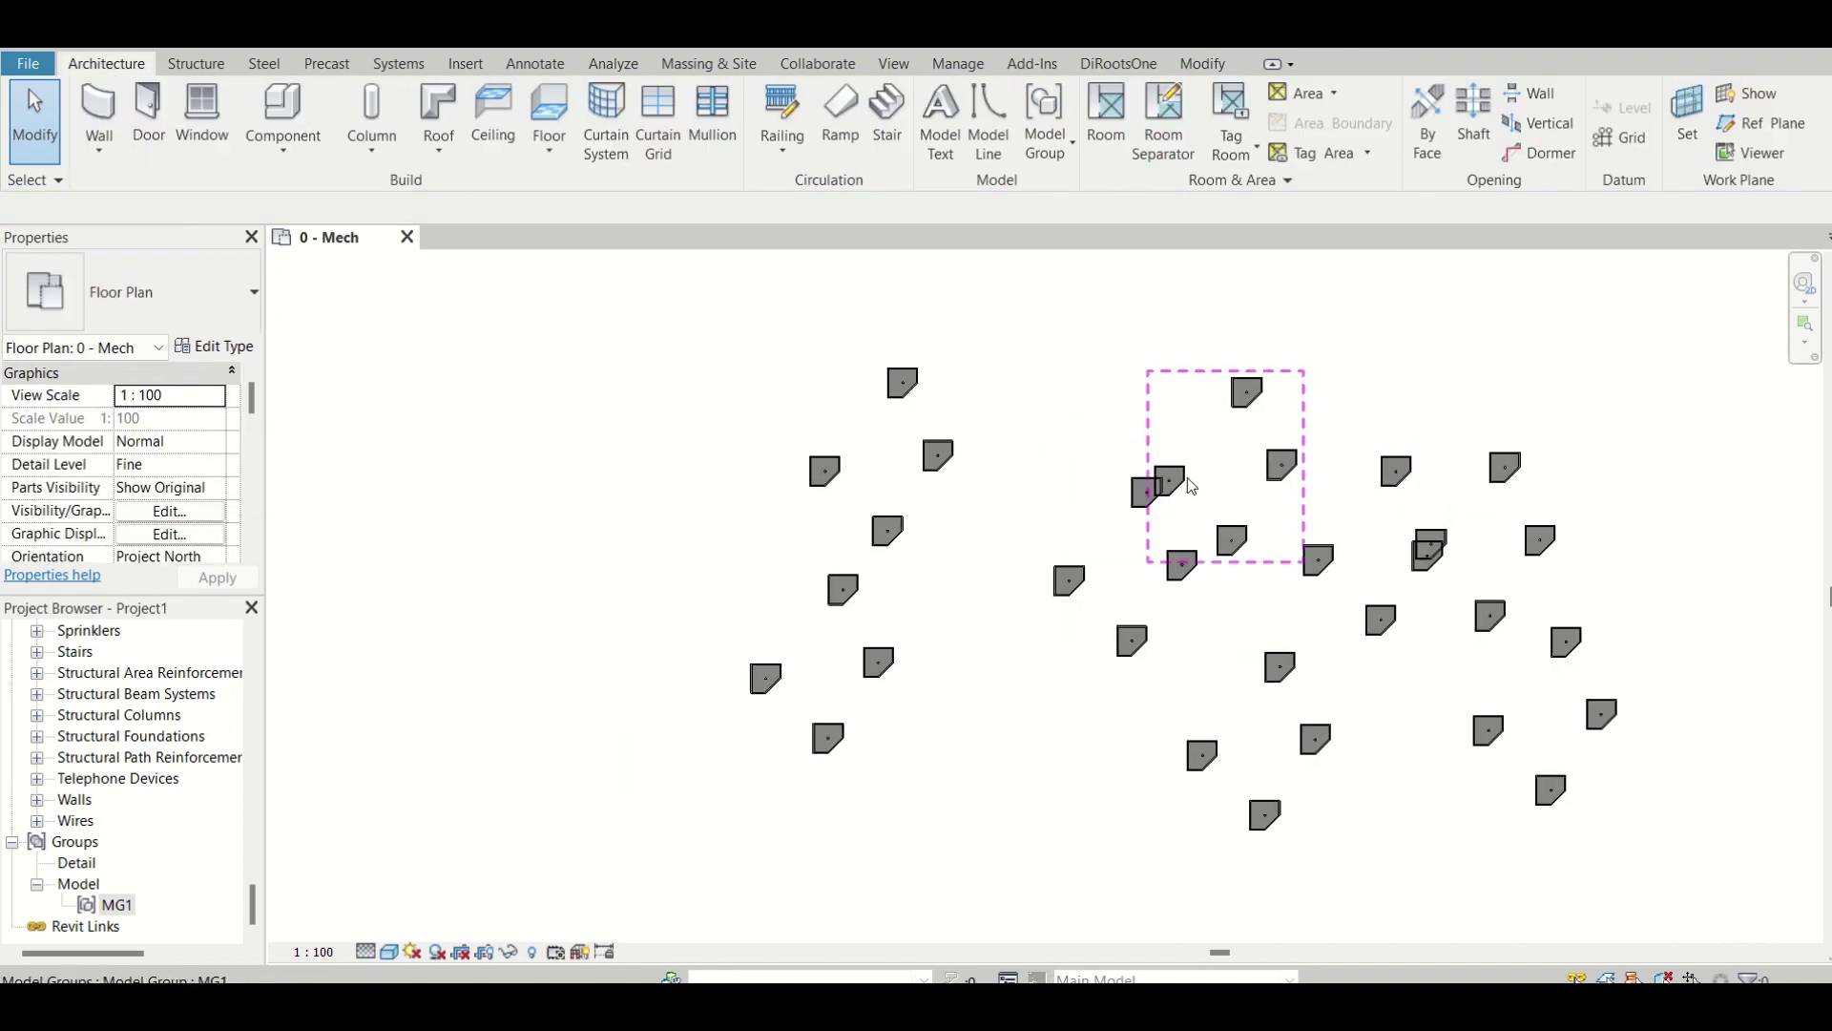
click(1531, 570)
key(Delete)
Spread four MG1 instances into a row across the upper part of the plan and delete the remaining lower instance
click(1565, 674)
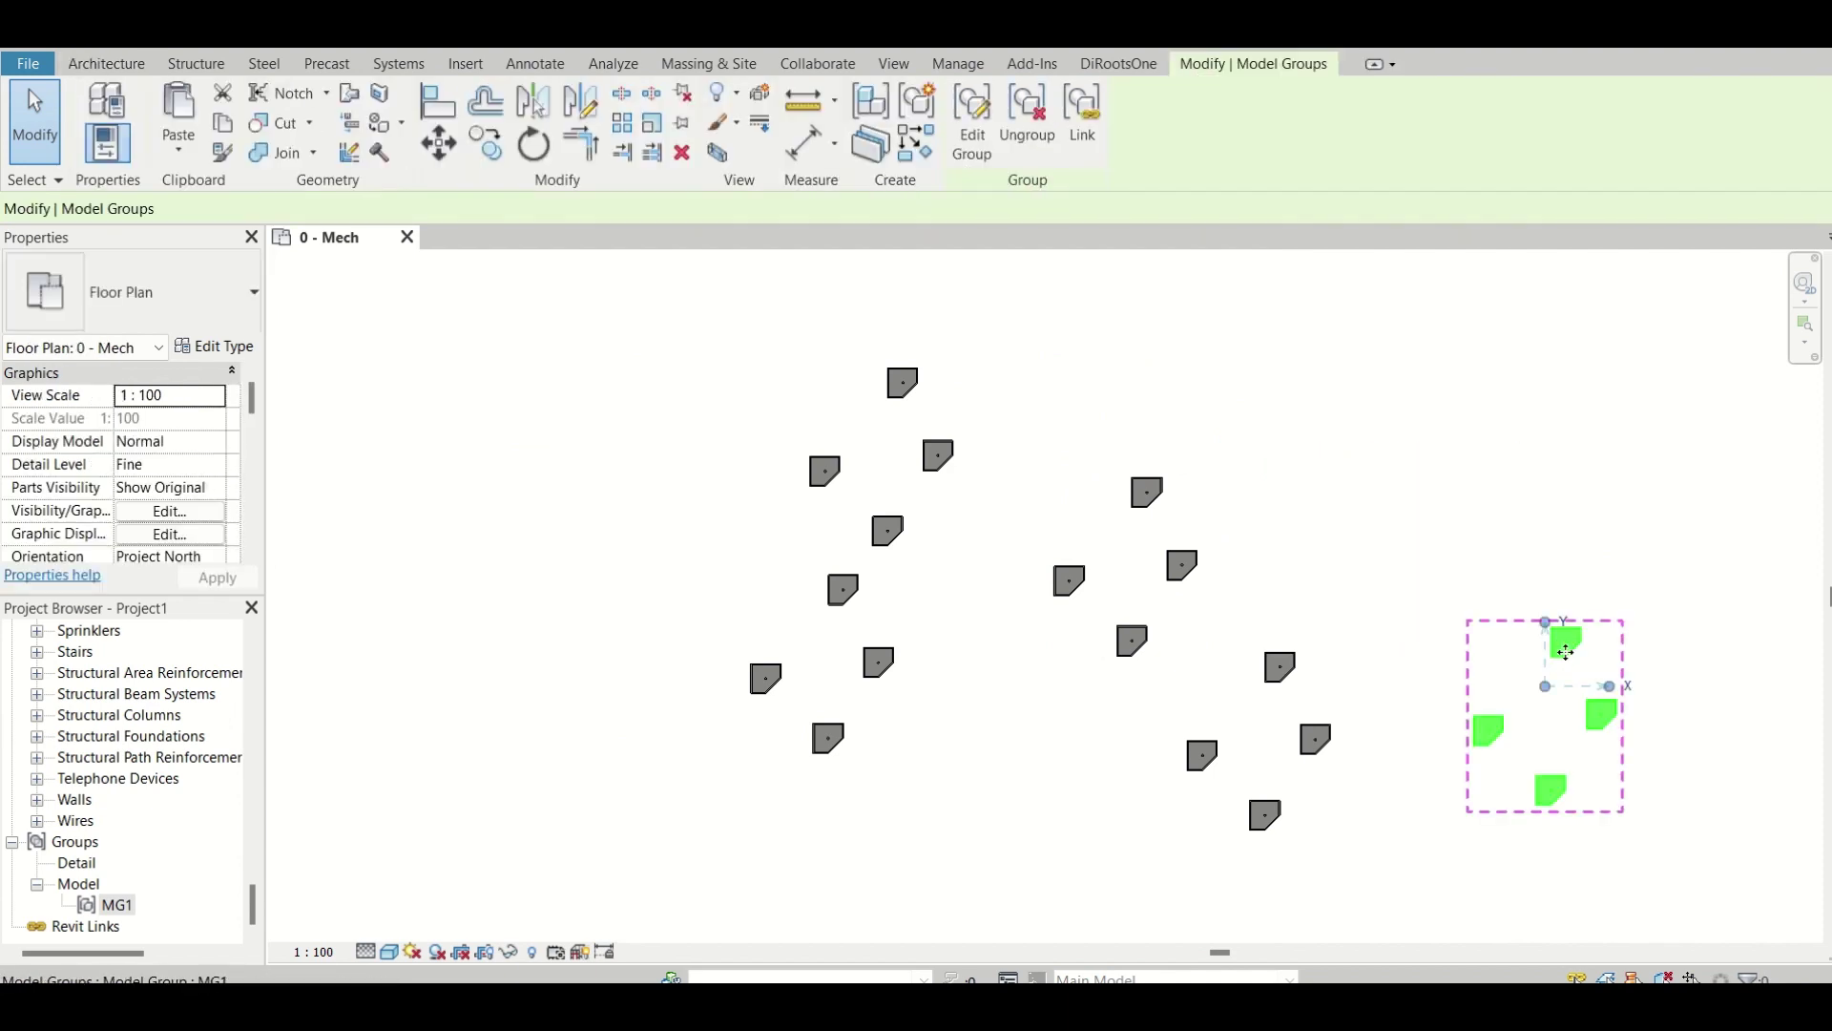
drag(1482, 725, 1455, 467)
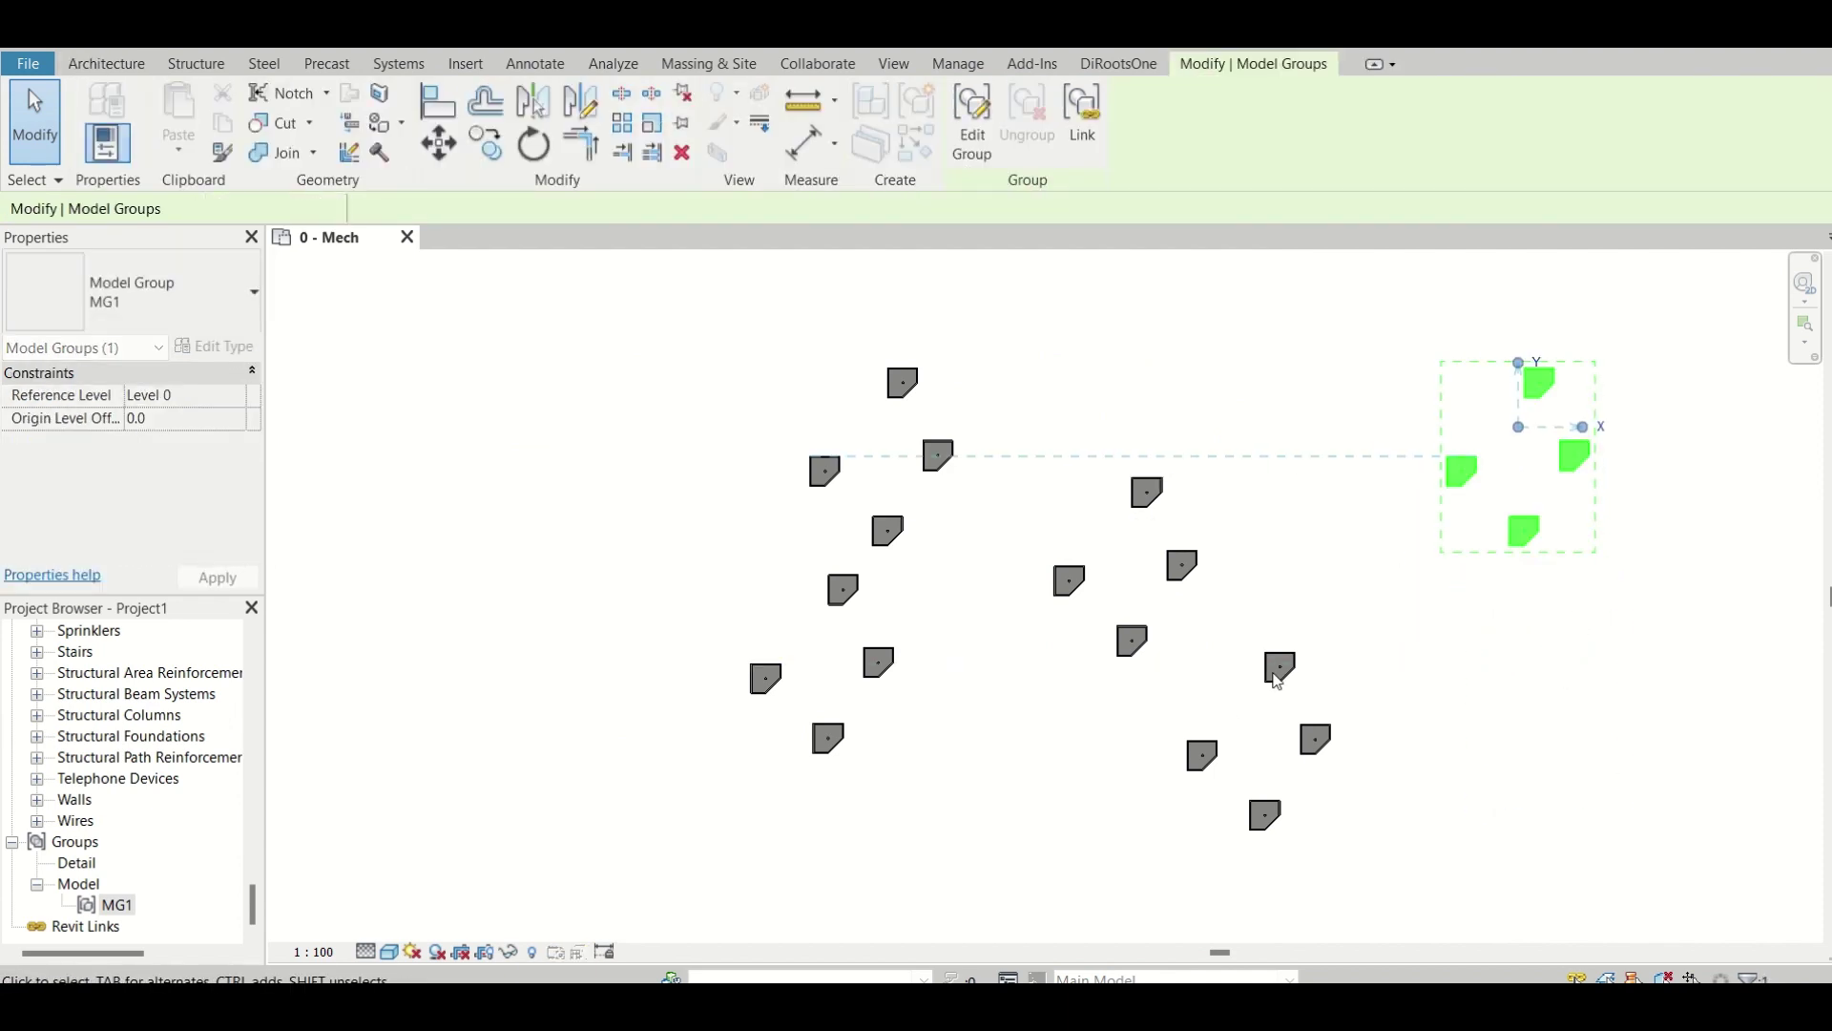
click(818, 474)
drag(818, 474, 538, 444)
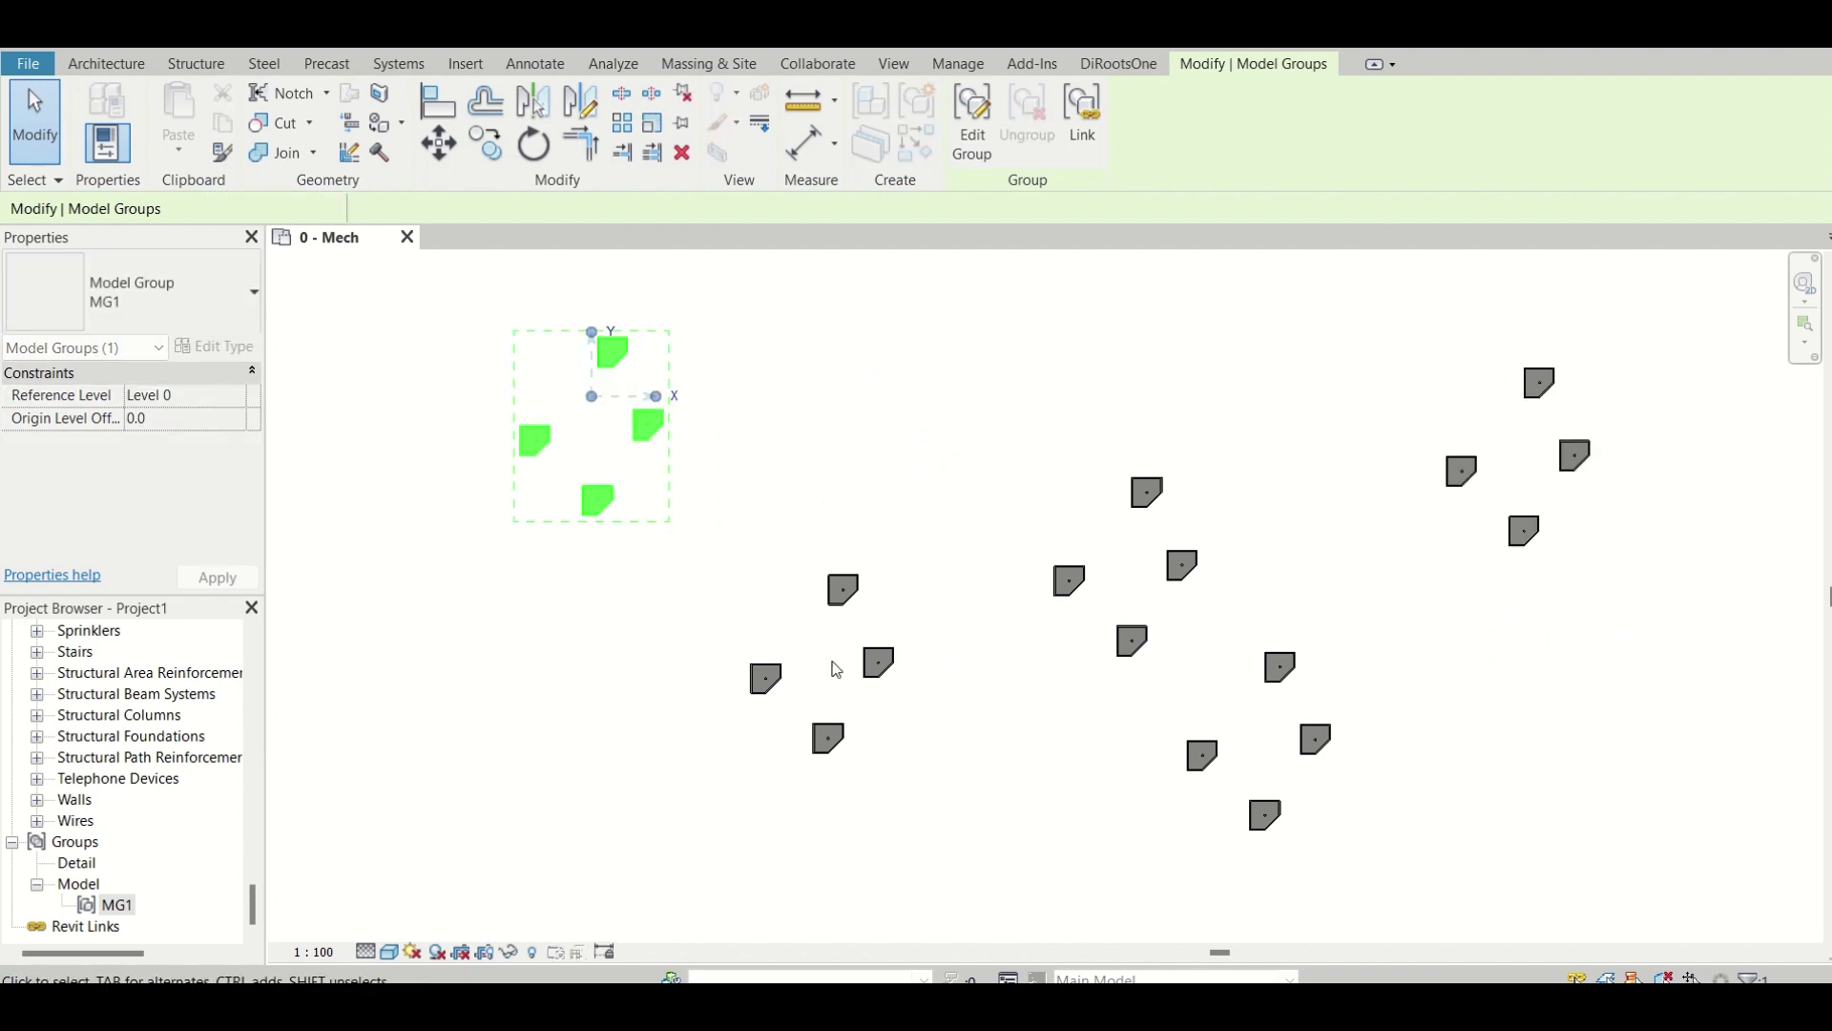
click(845, 597)
drag(845, 598, 889, 362)
click(1151, 495)
drag(1151, 495, 1218, 374)
key(Escape)
click(1290, 680)
key(Delete)
Edit the leftmost MG1 instance, move its top mop sink down between the left and right sinks, and finish the group edit
scroll(611, 493, up, 2)
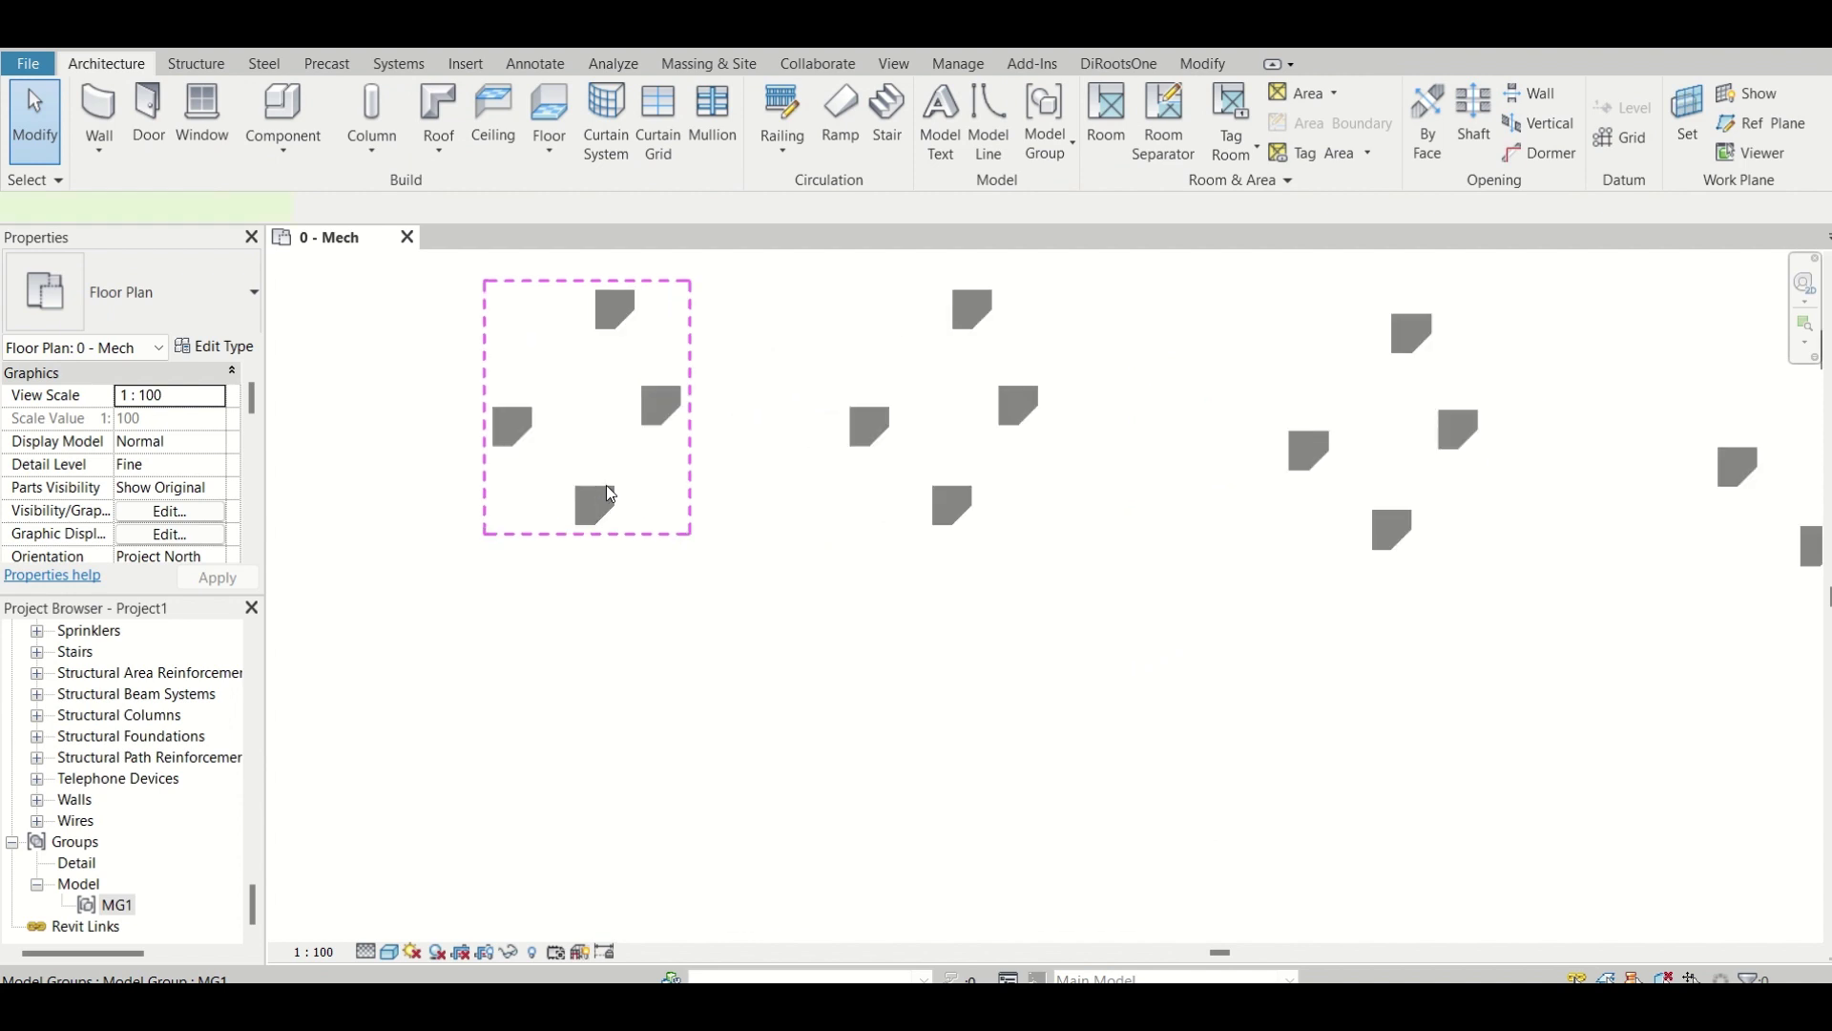
double_click(610, 493)
middle_drag(598, 560, 716, 741)
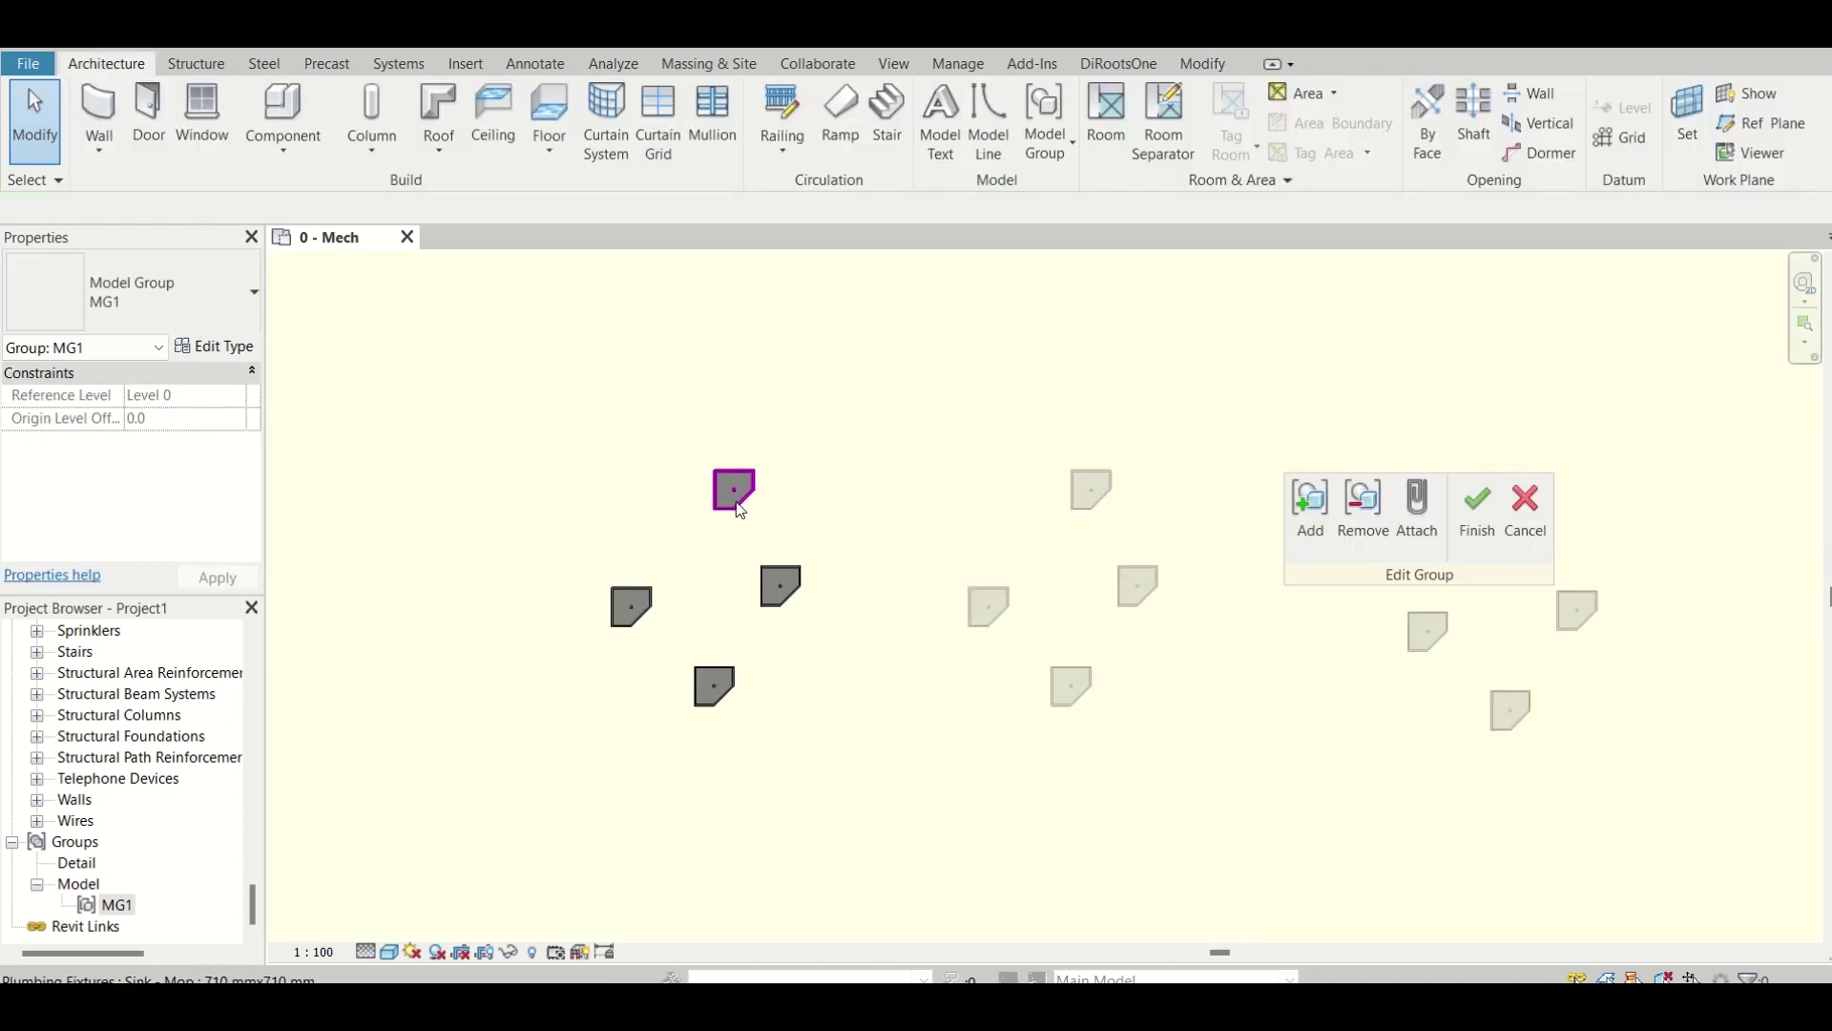
click(738, 506)
drag(638, 535, 727, 580)
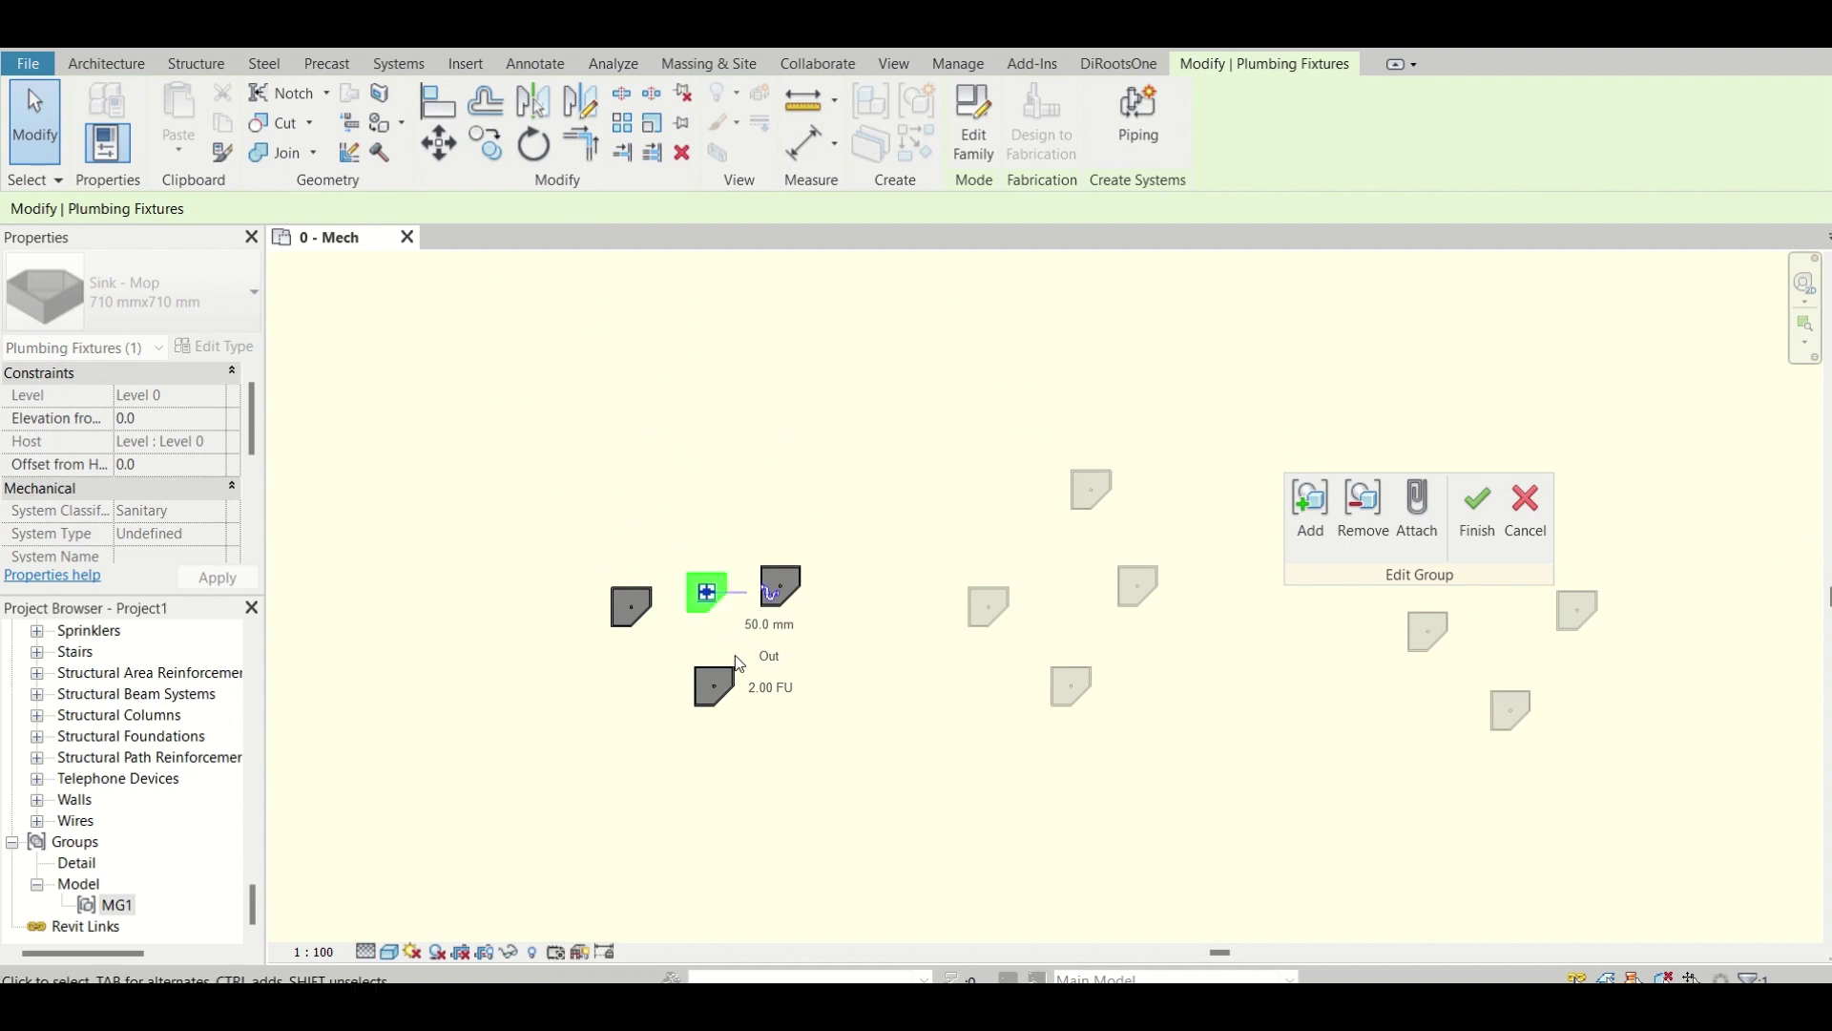
click(1477, 511)
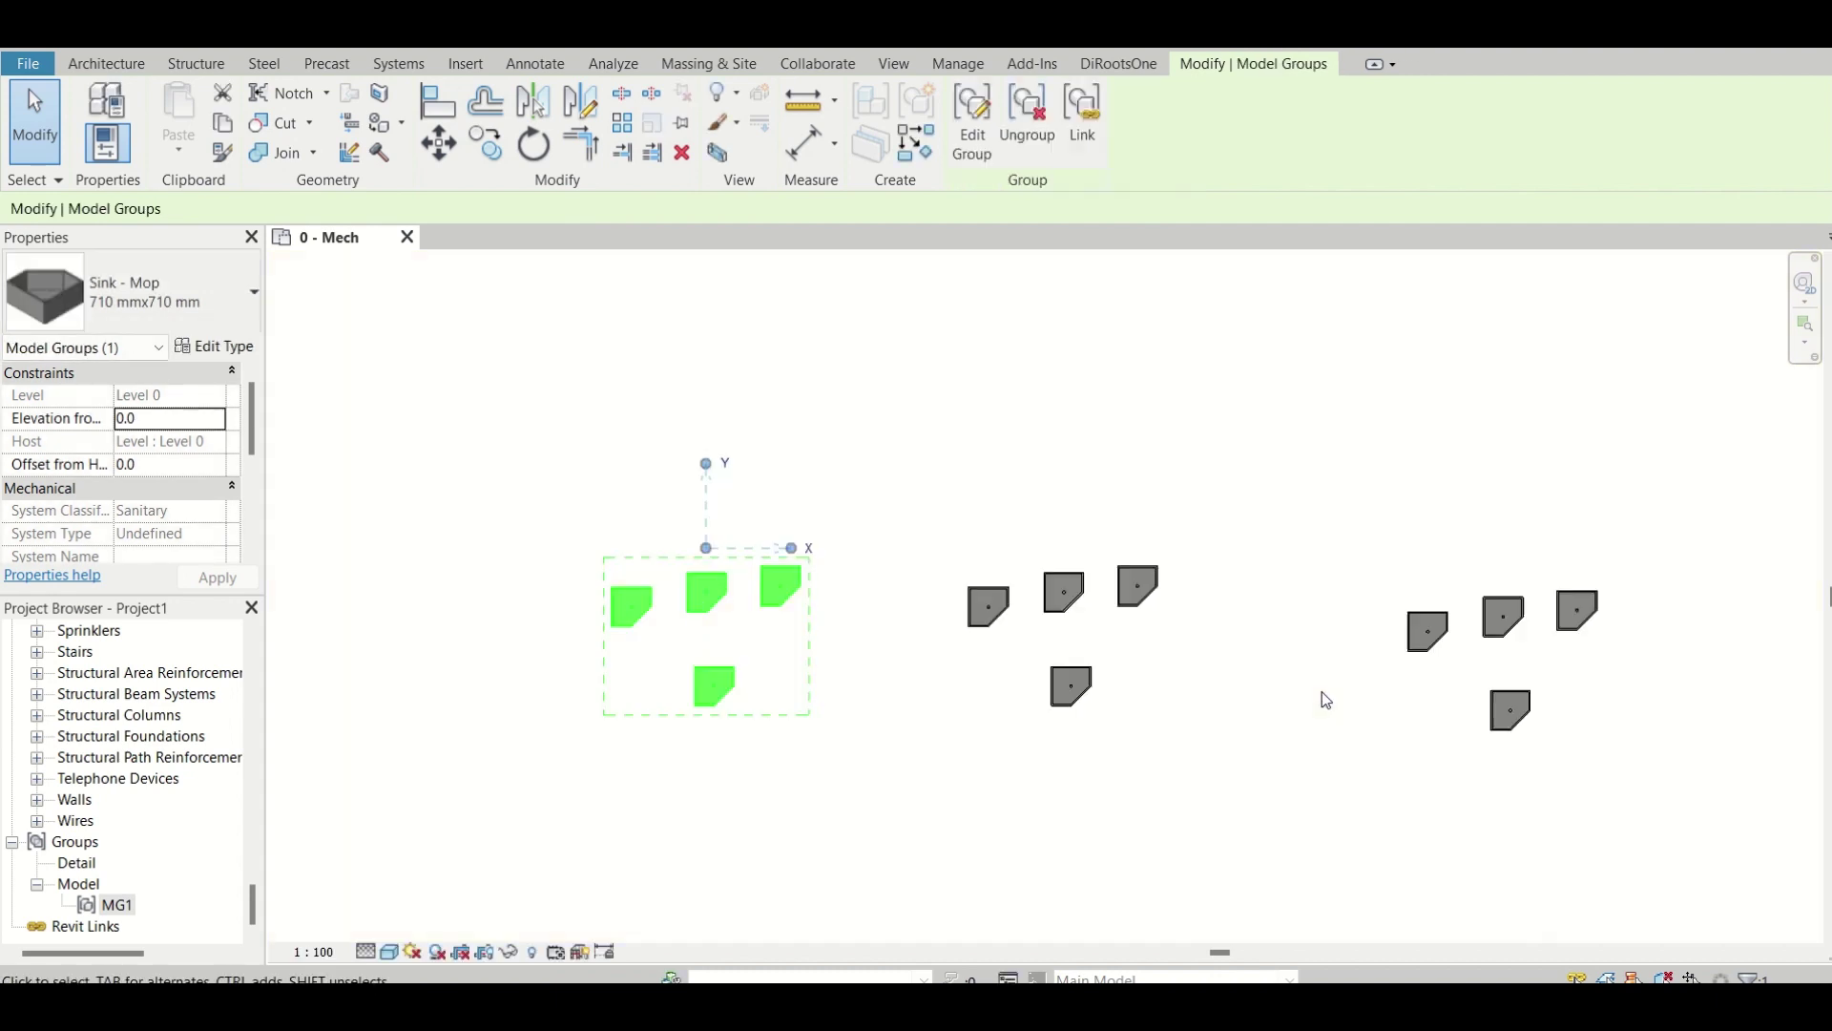
Edit the leftmost MG1 instance, remove its upper middle mop sink from the group, and finish the group edit
scroll(1064, 615, down, 1)
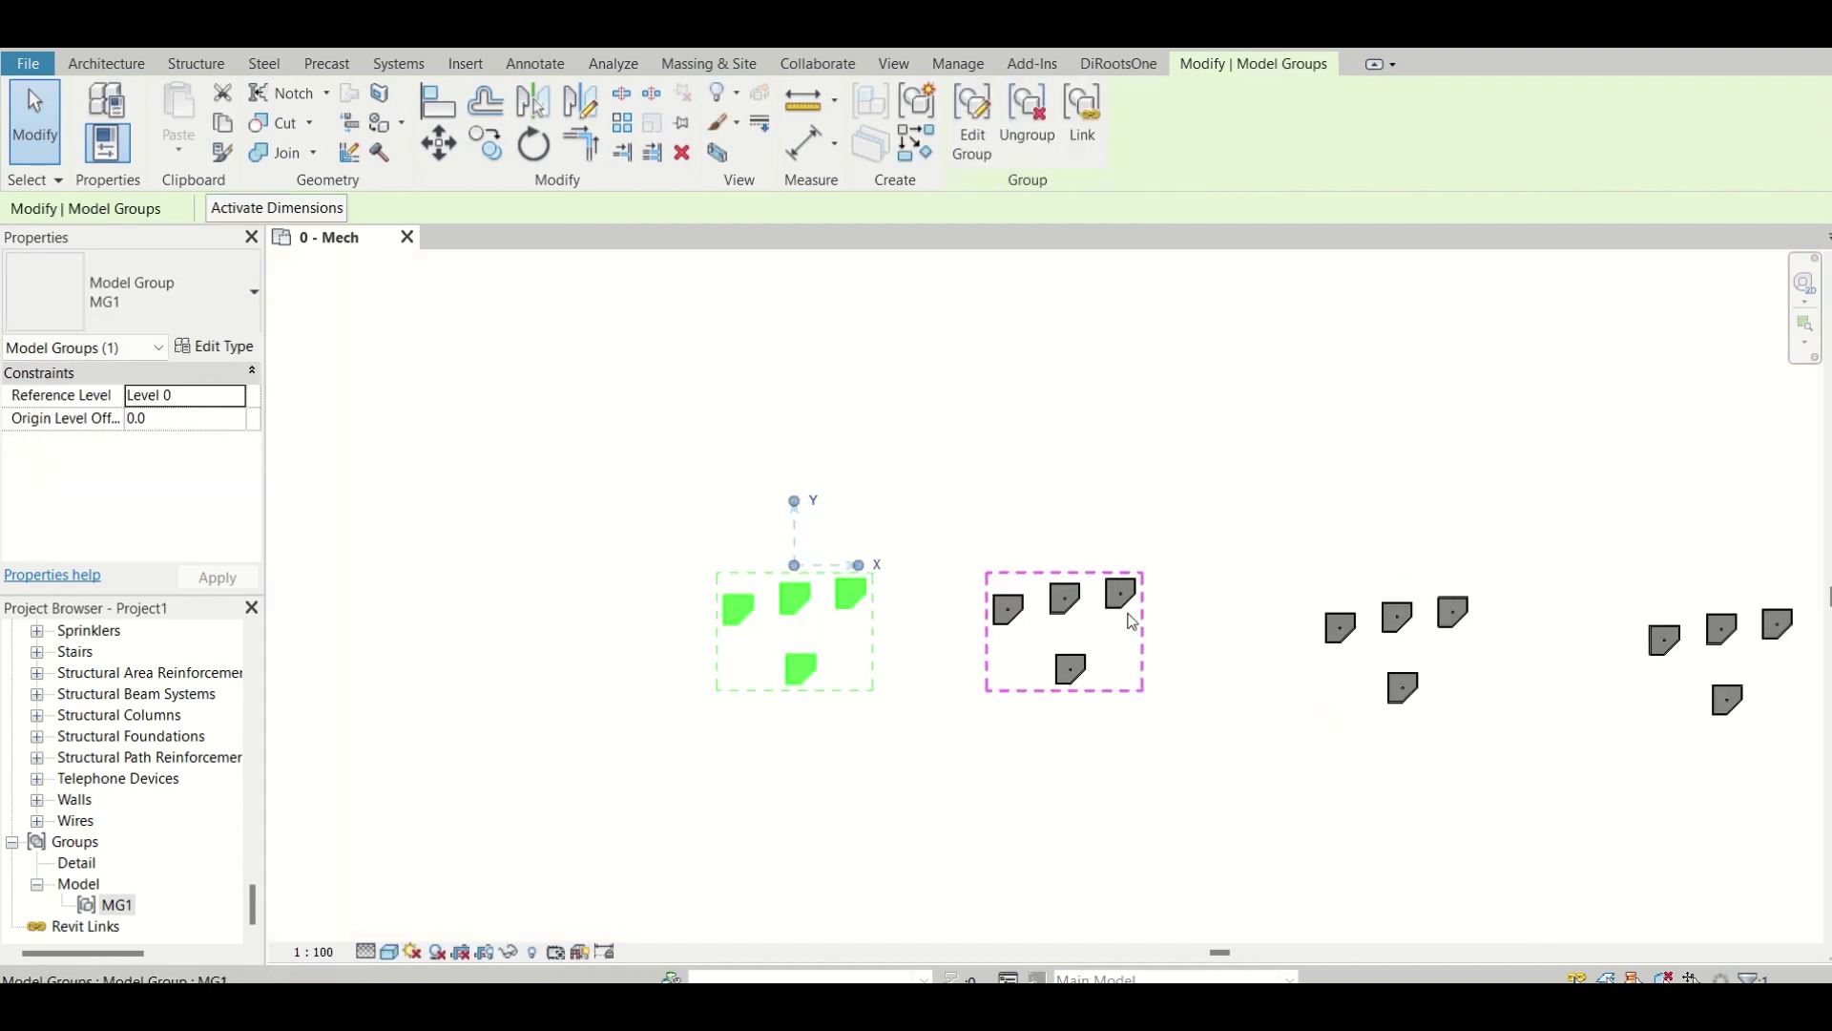
scroll(771, 612, up, 2)
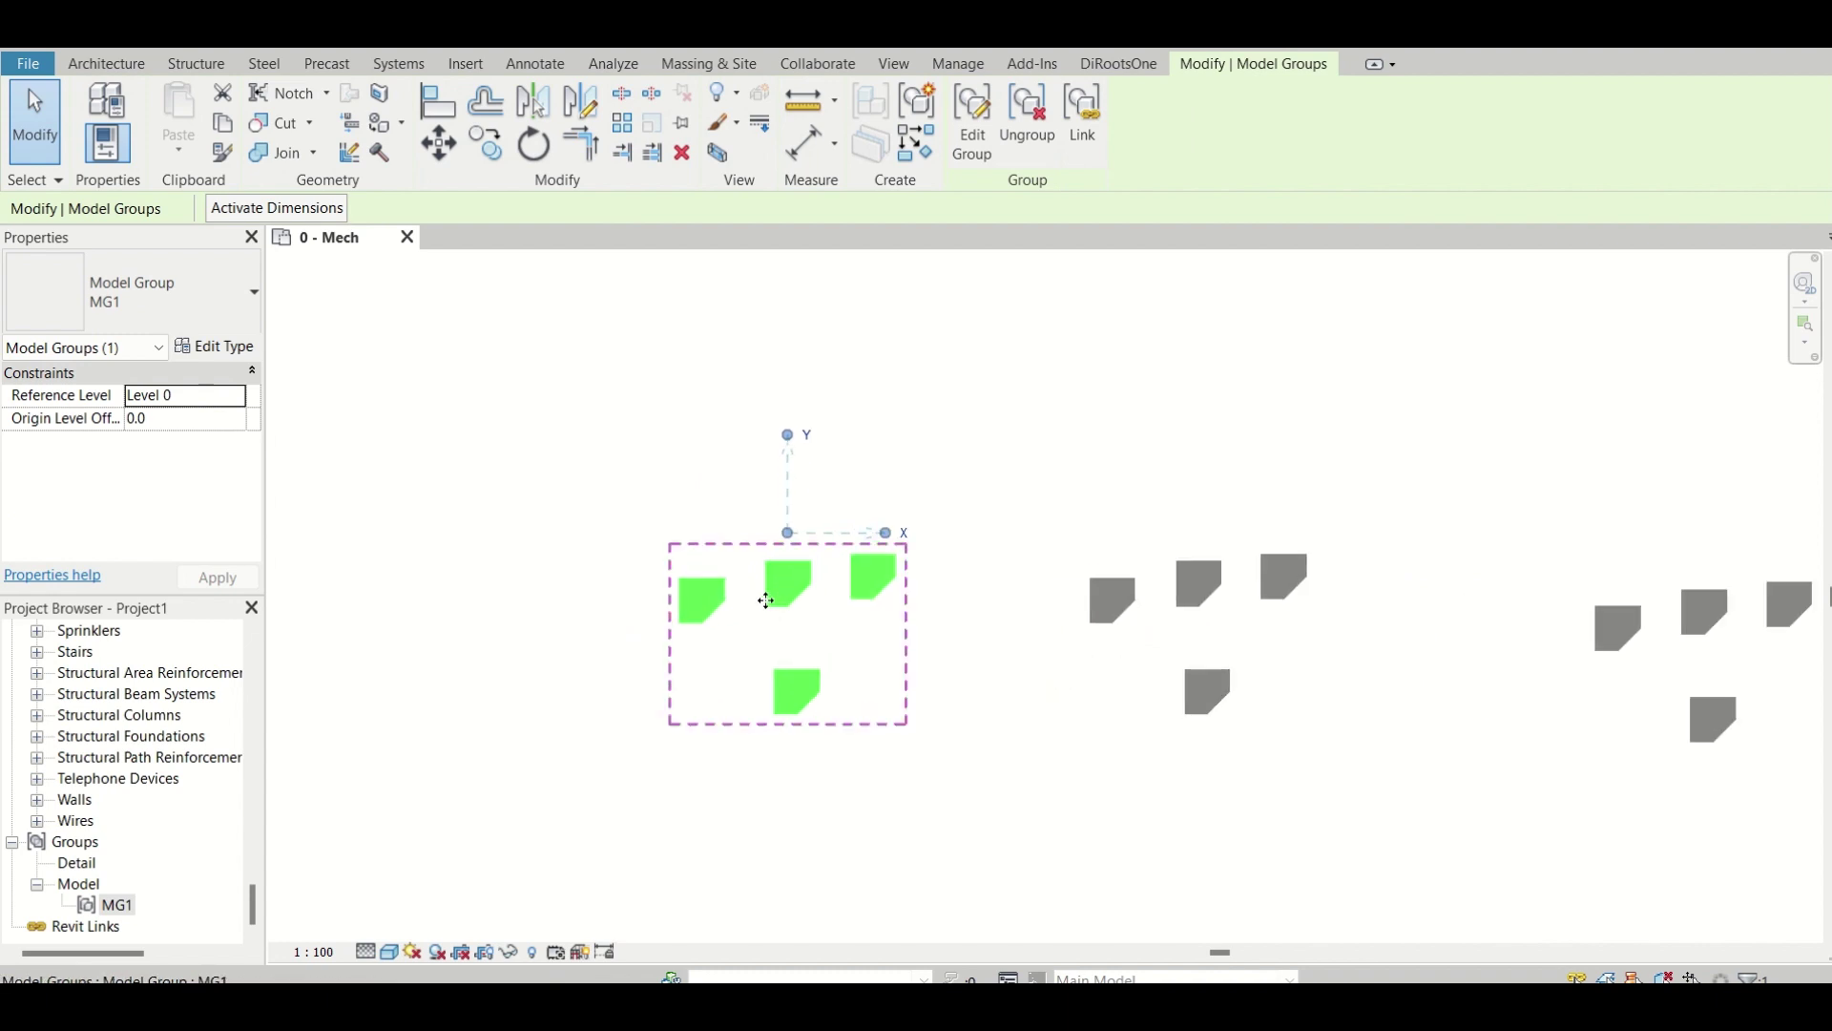
double_click(770, 612)
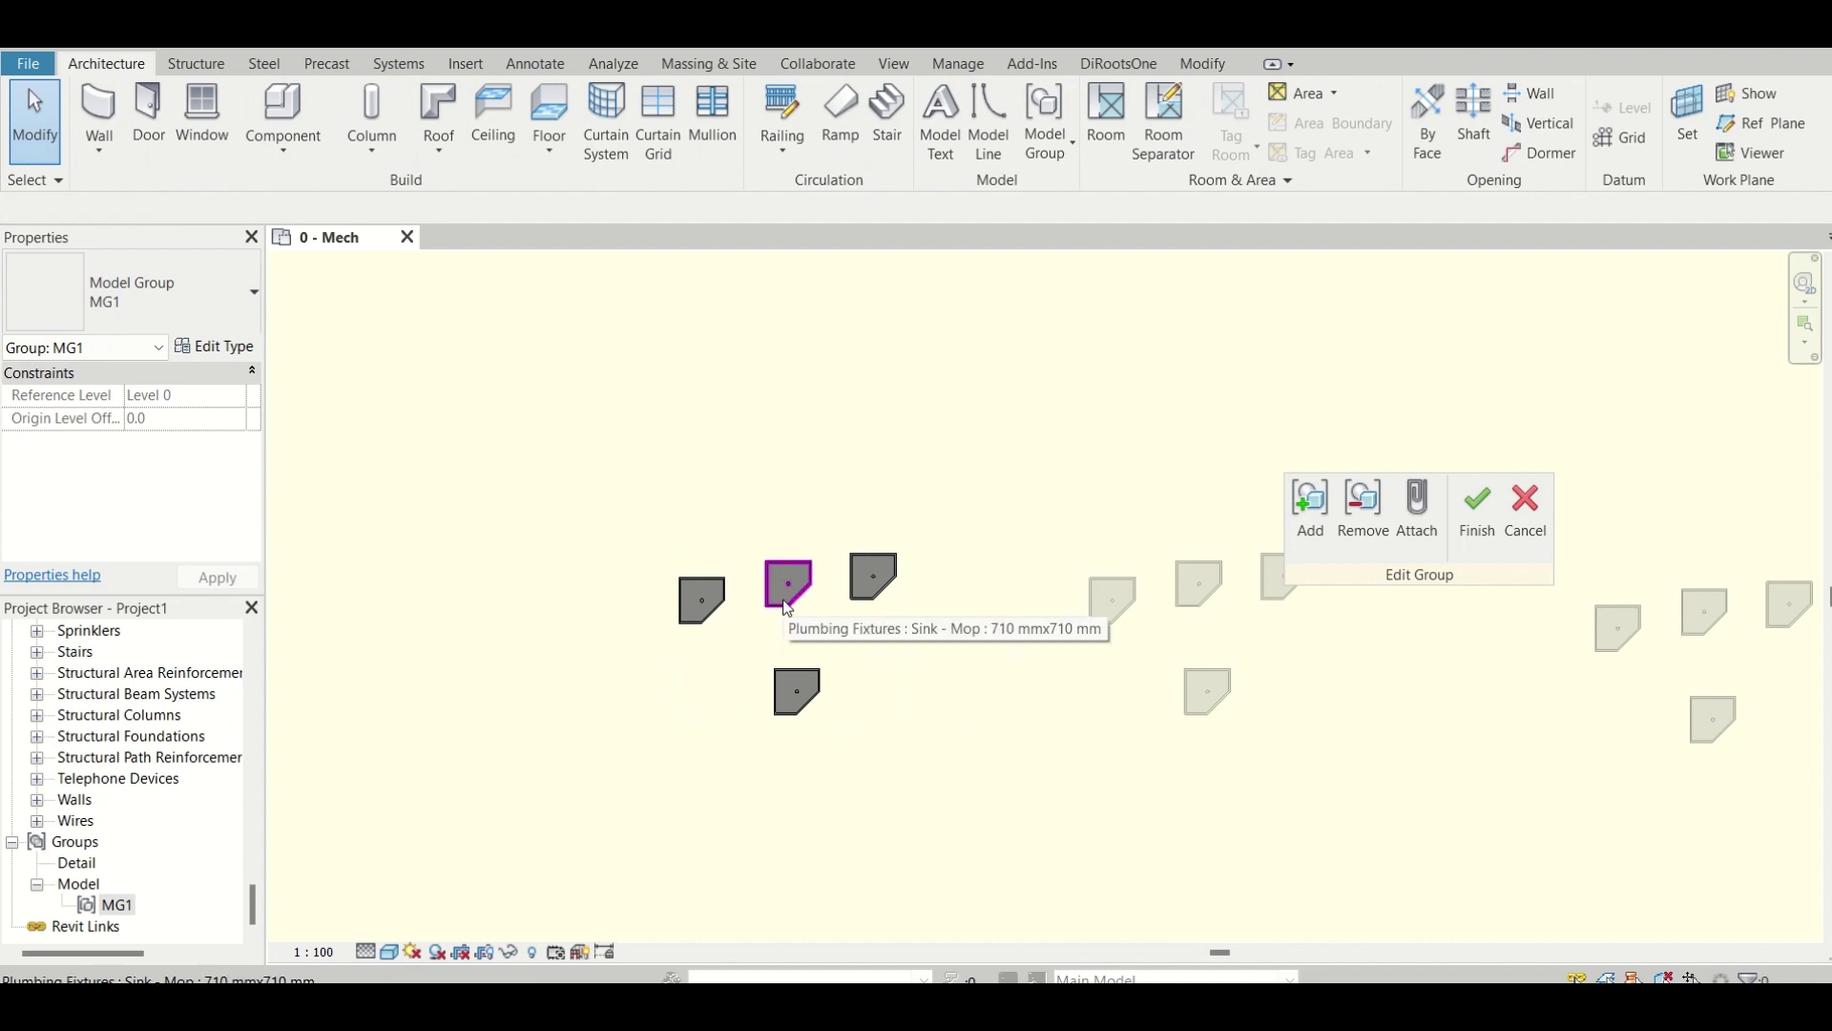
click(788, 584)
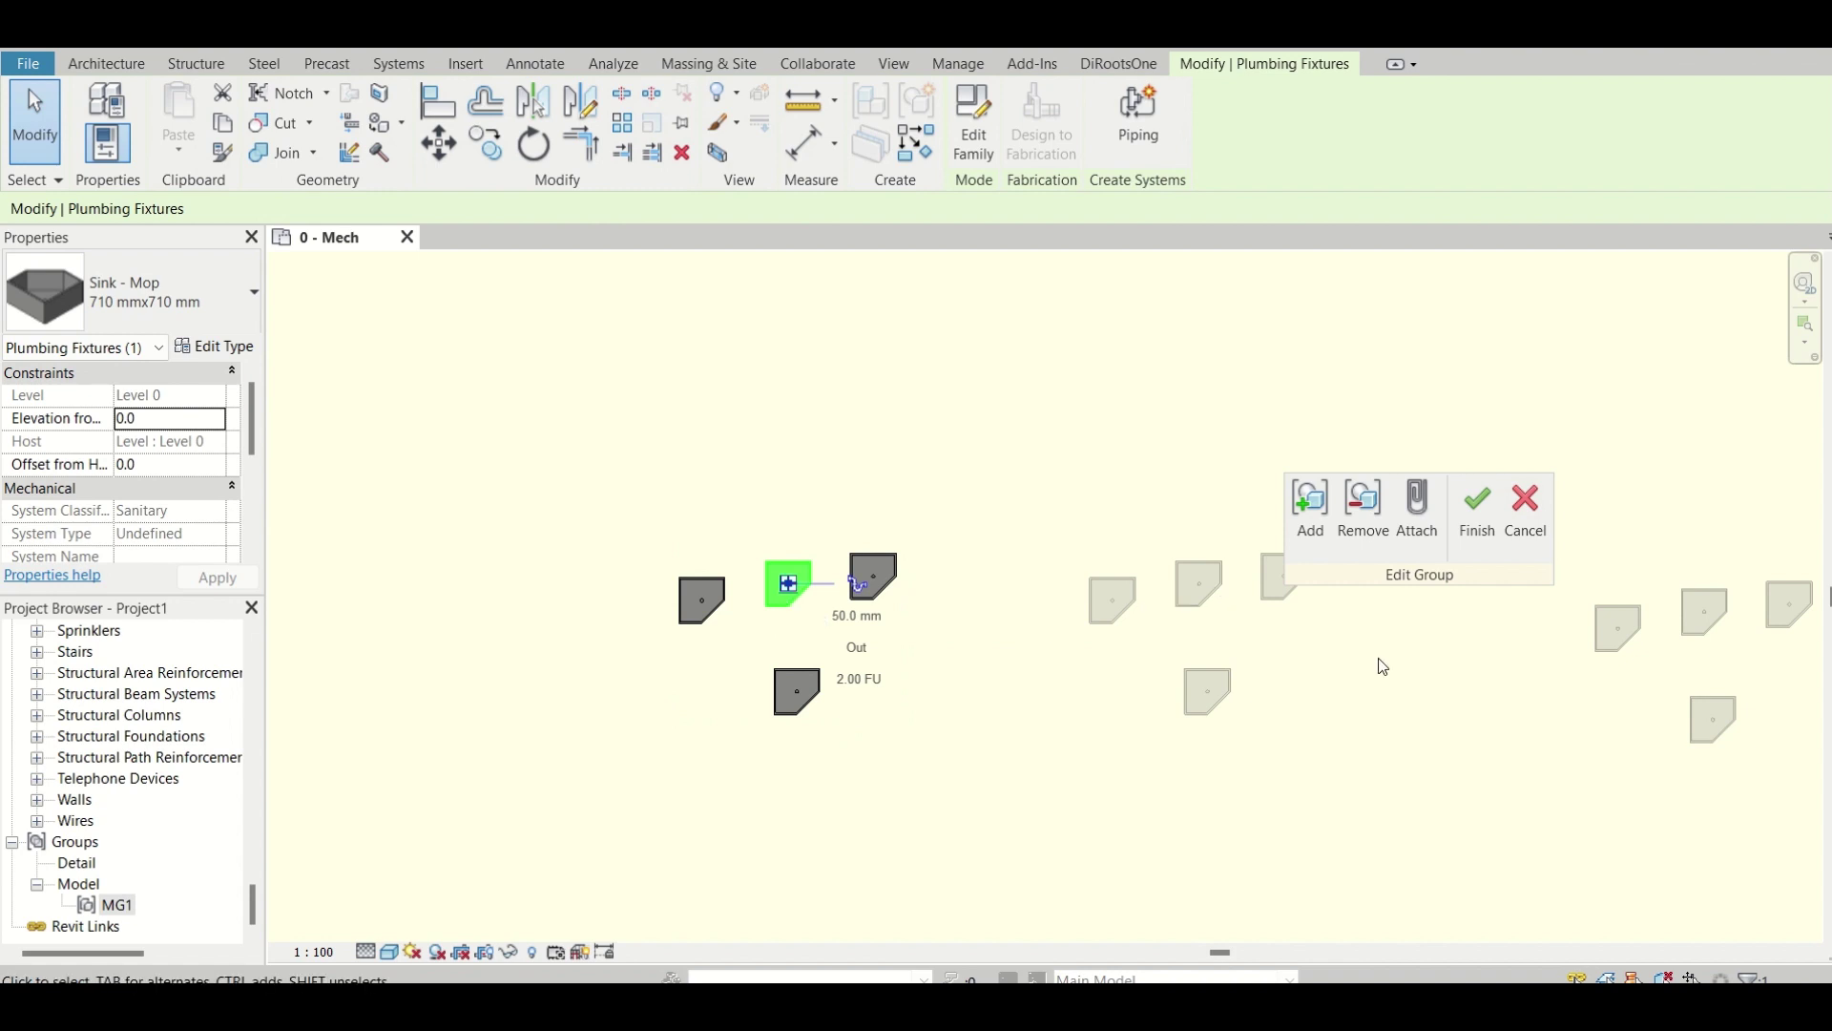
click(1363, 515)
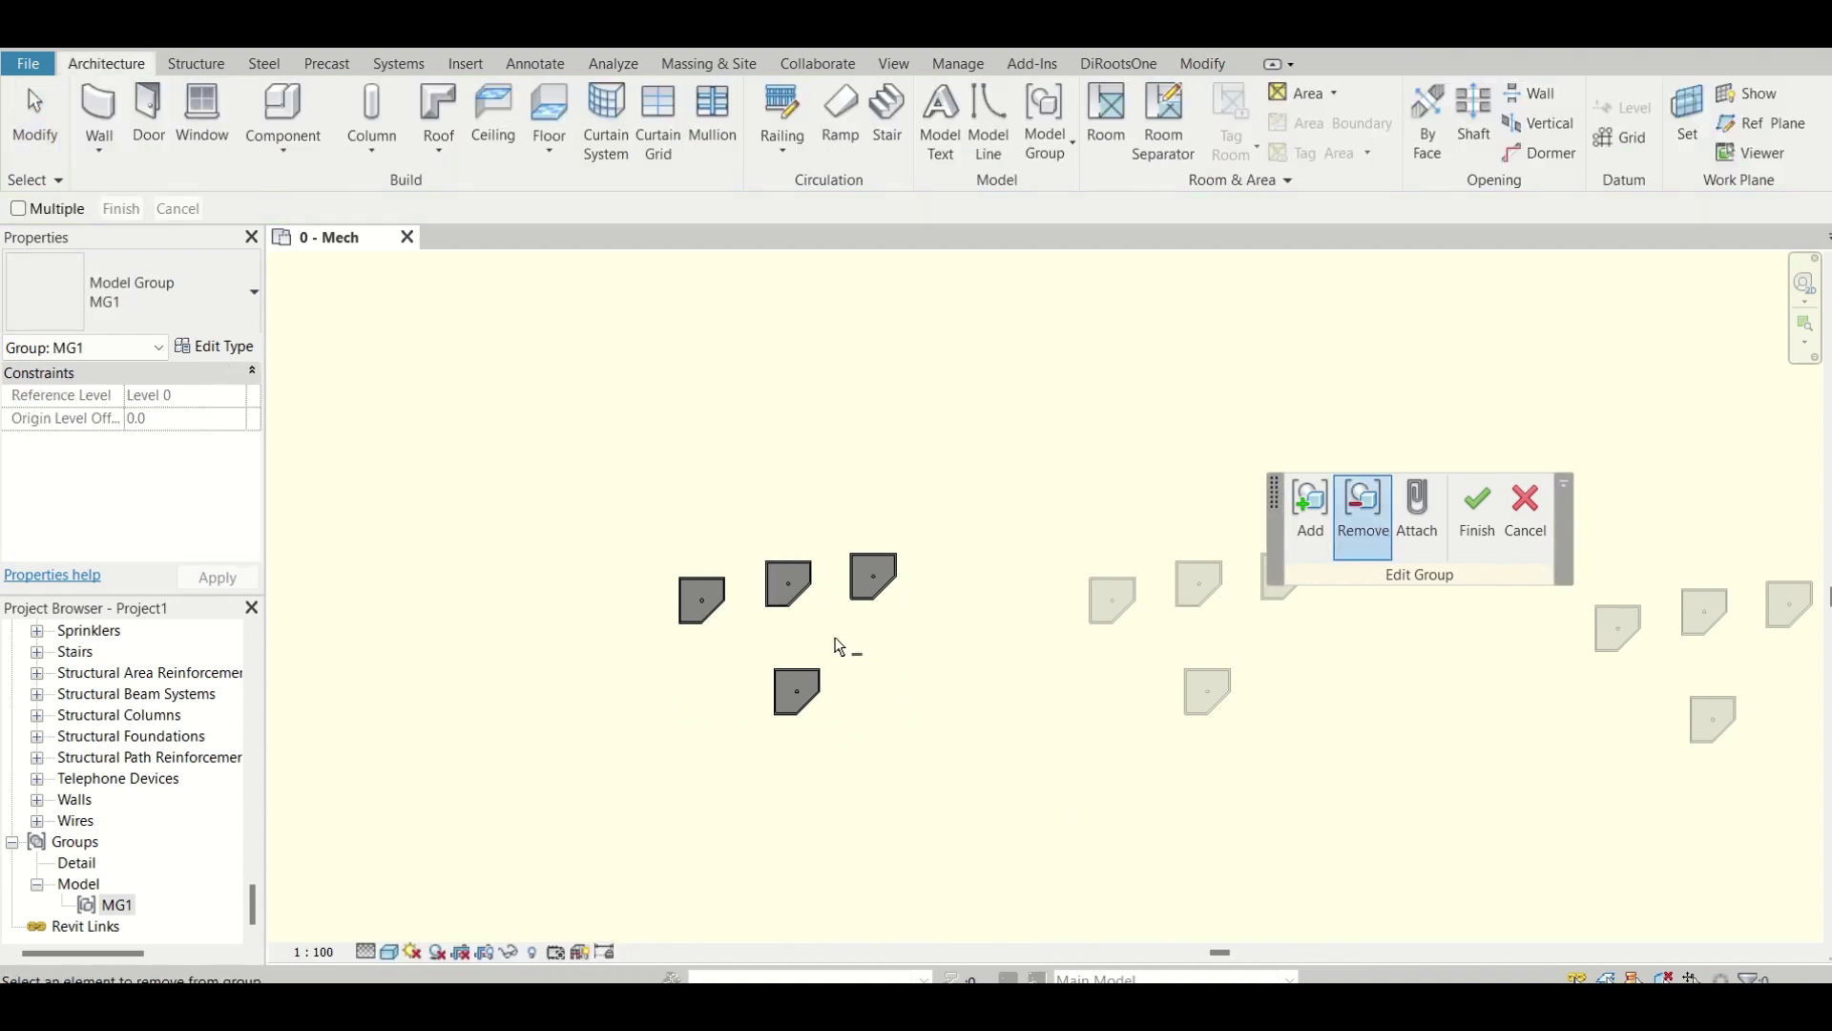
click(799, 587)
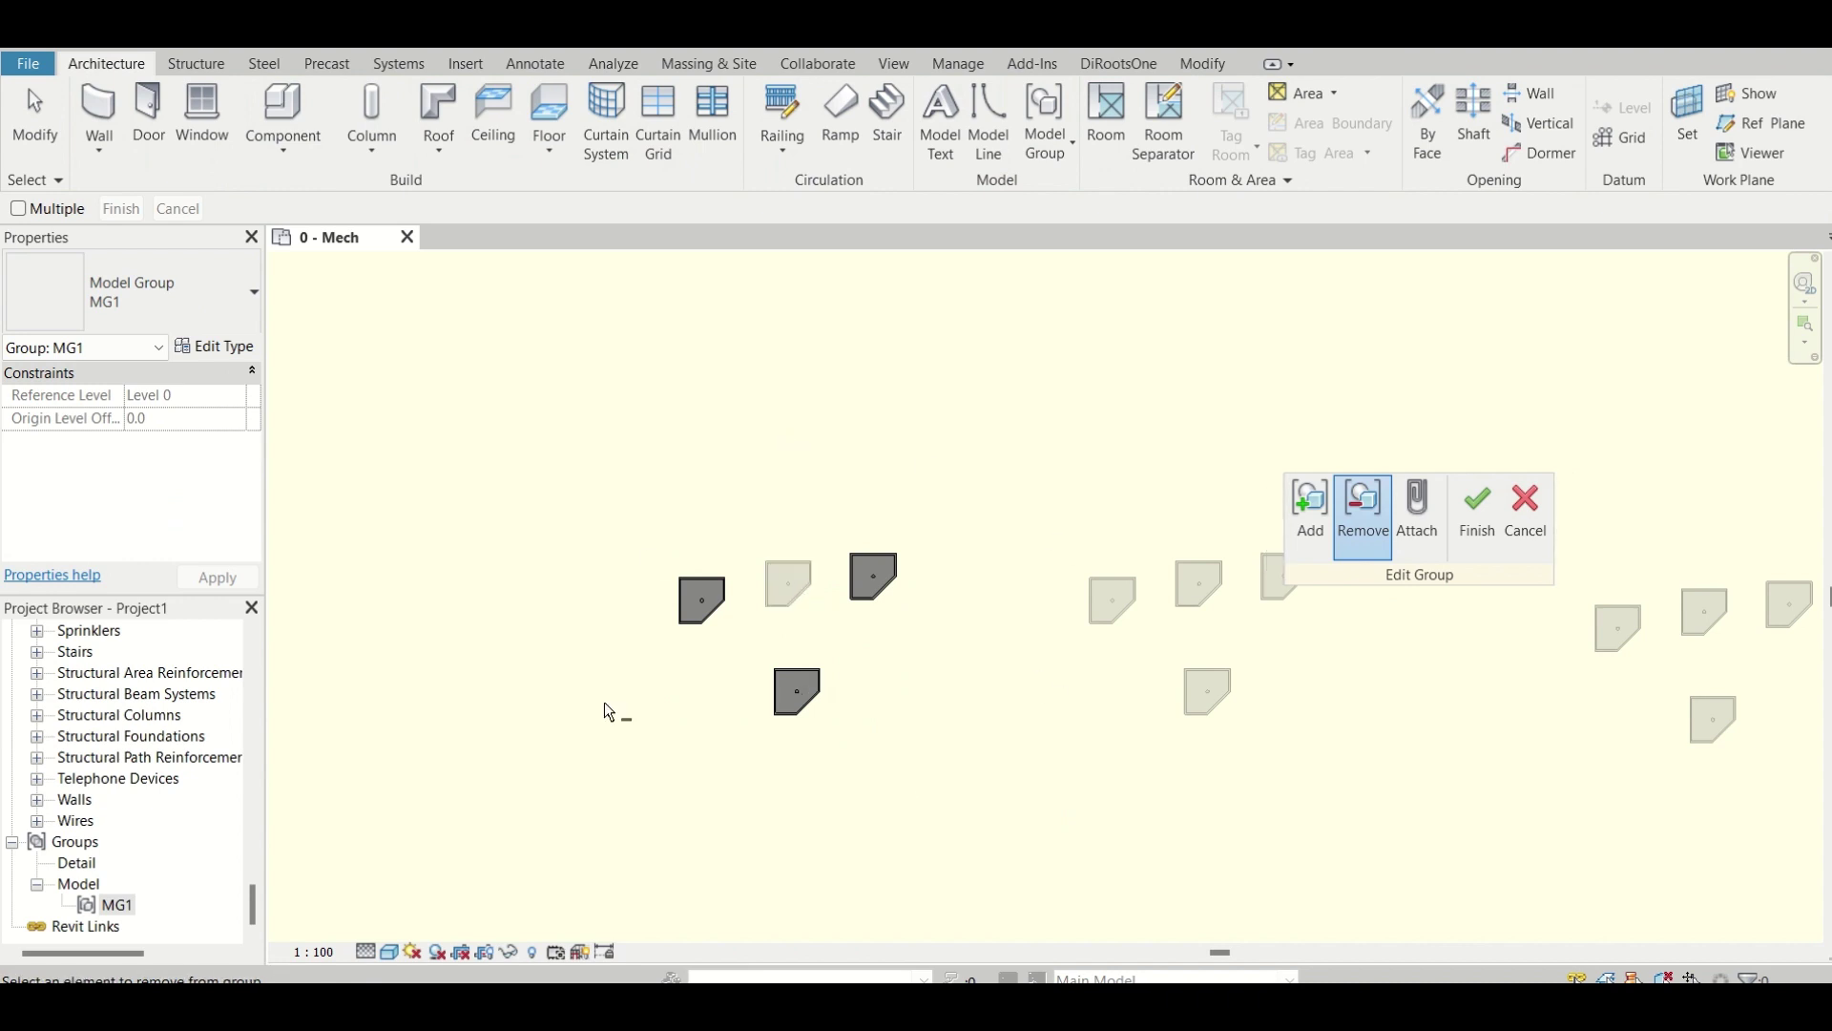
click(1476, 525)
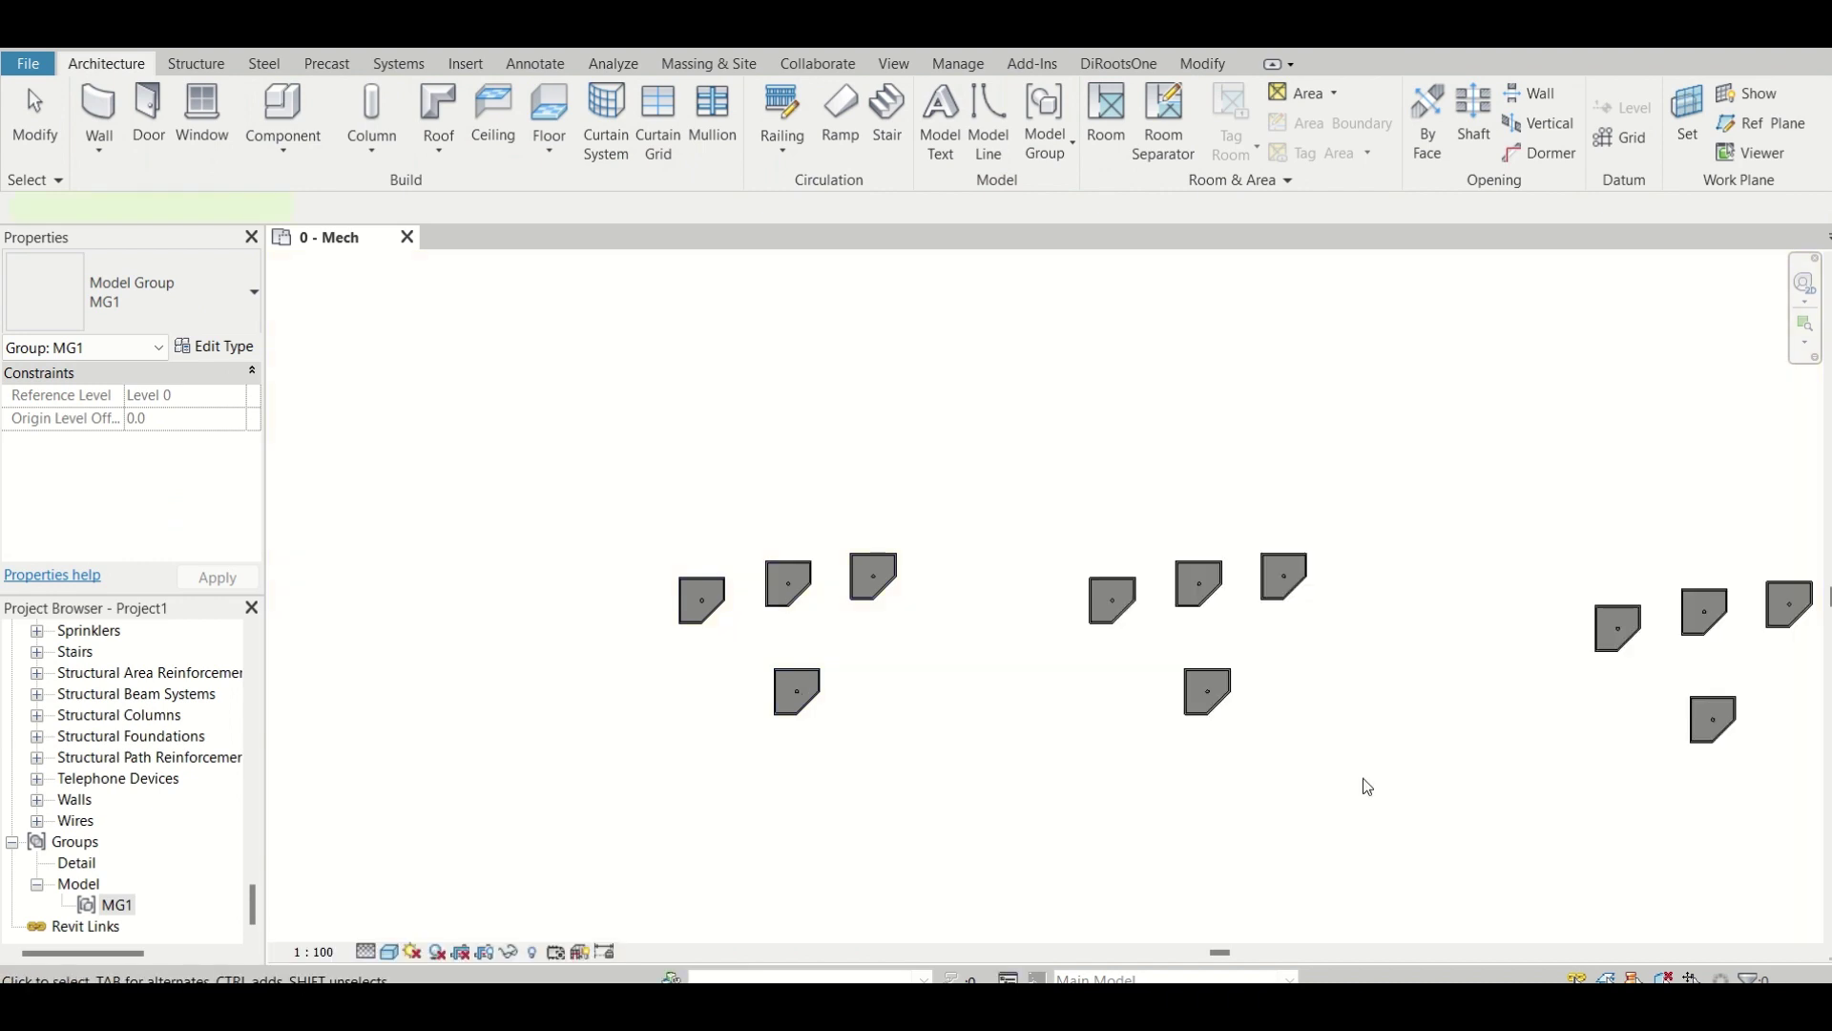
Place three new MG1 instances above the first three groups of the existing row
click(116, 902)
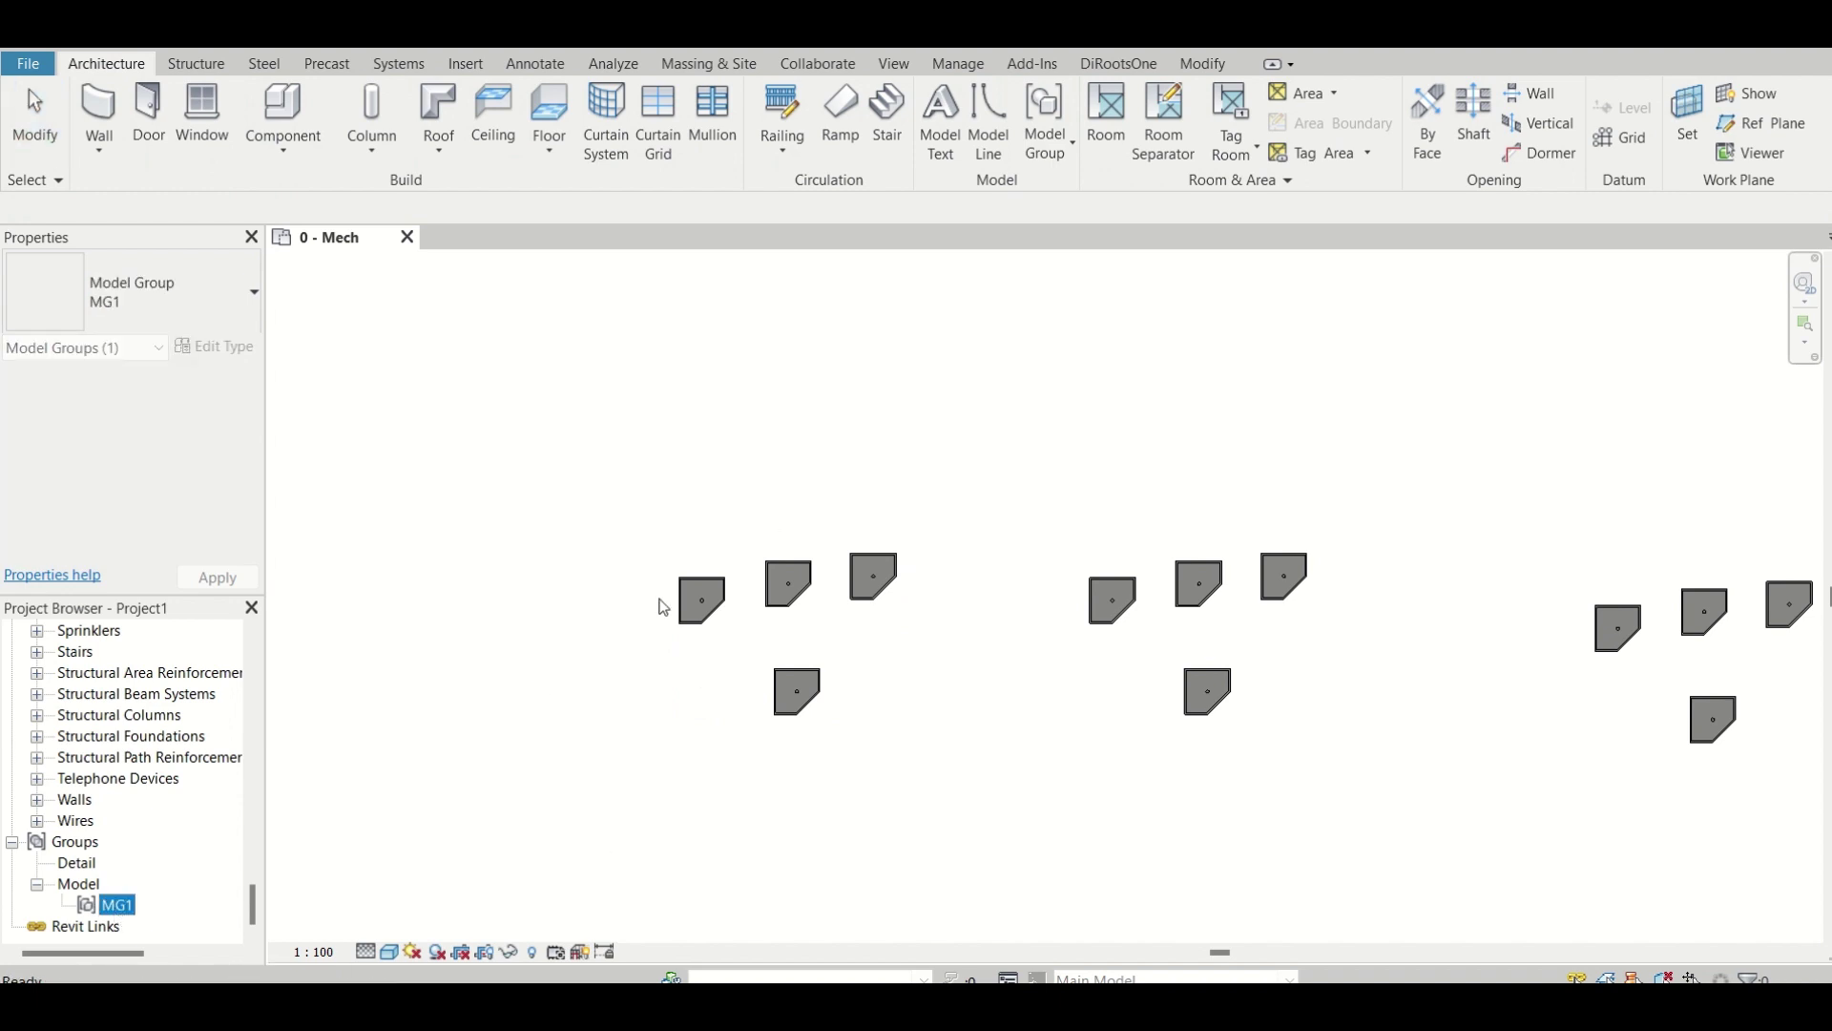
click(518, 703)
click(112, 906)
drag(651, 521, 748, 388)
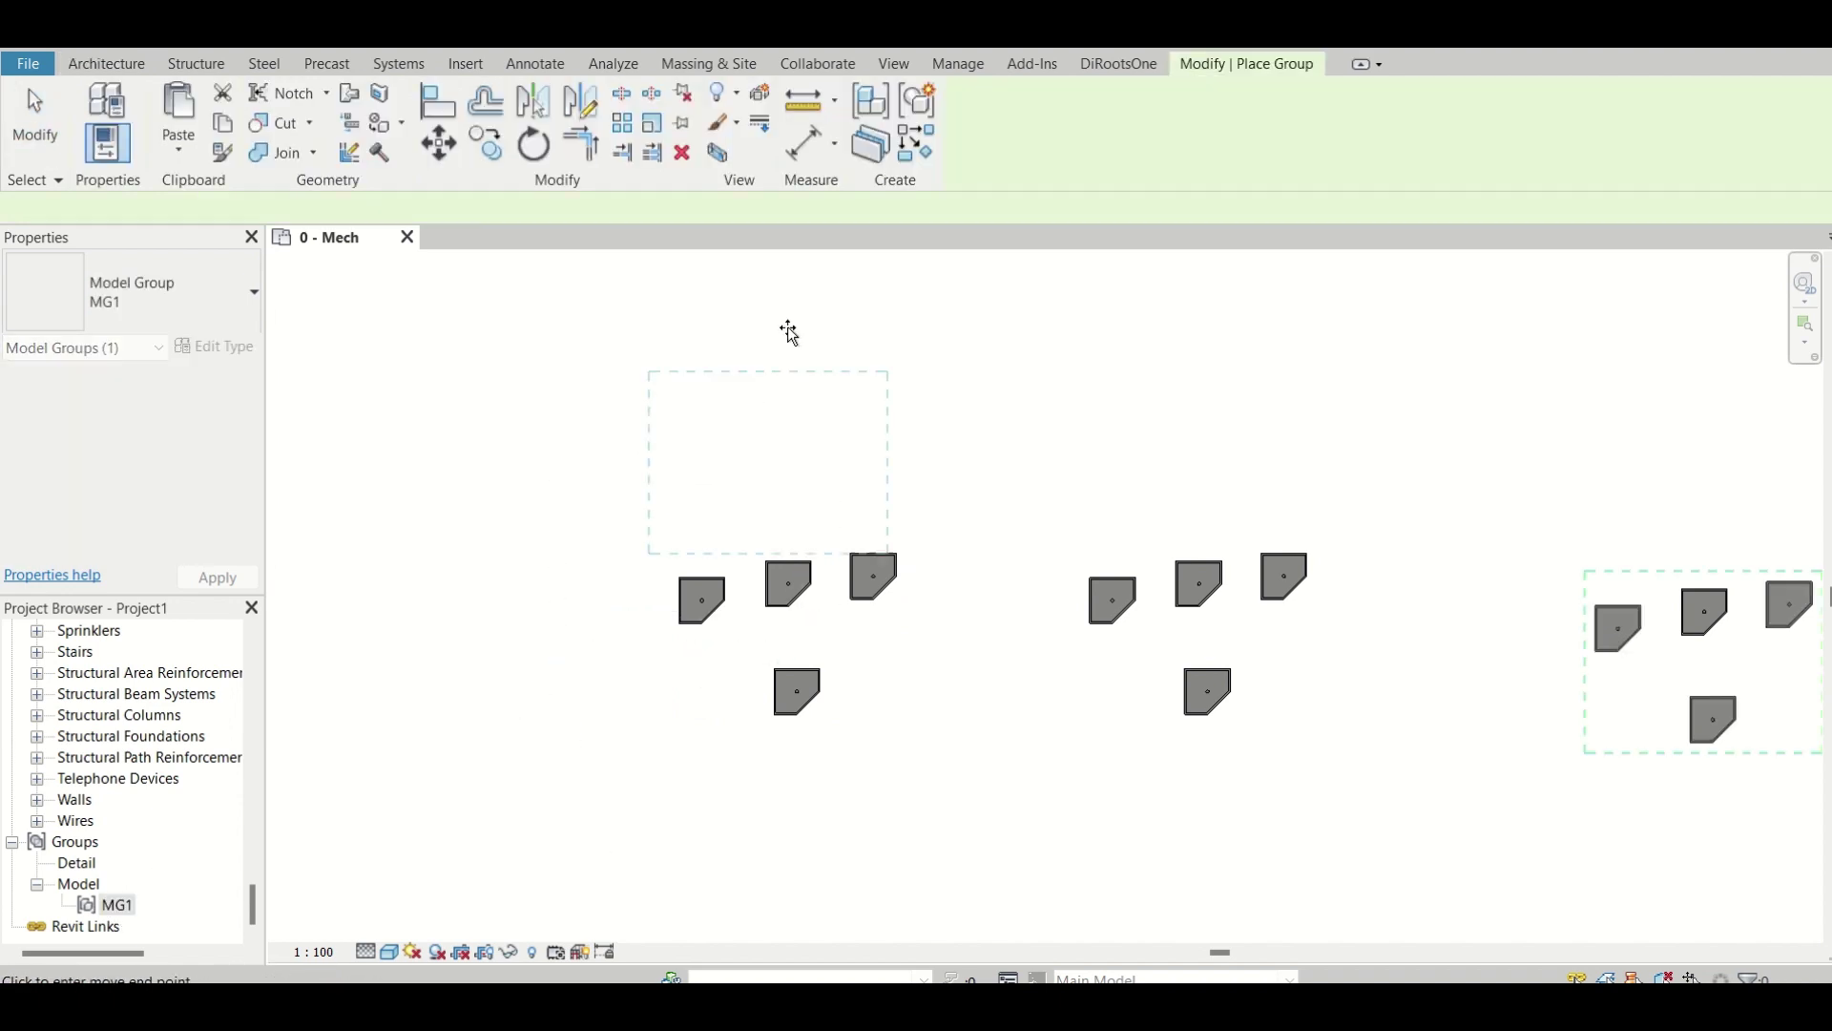
click(799, 299)
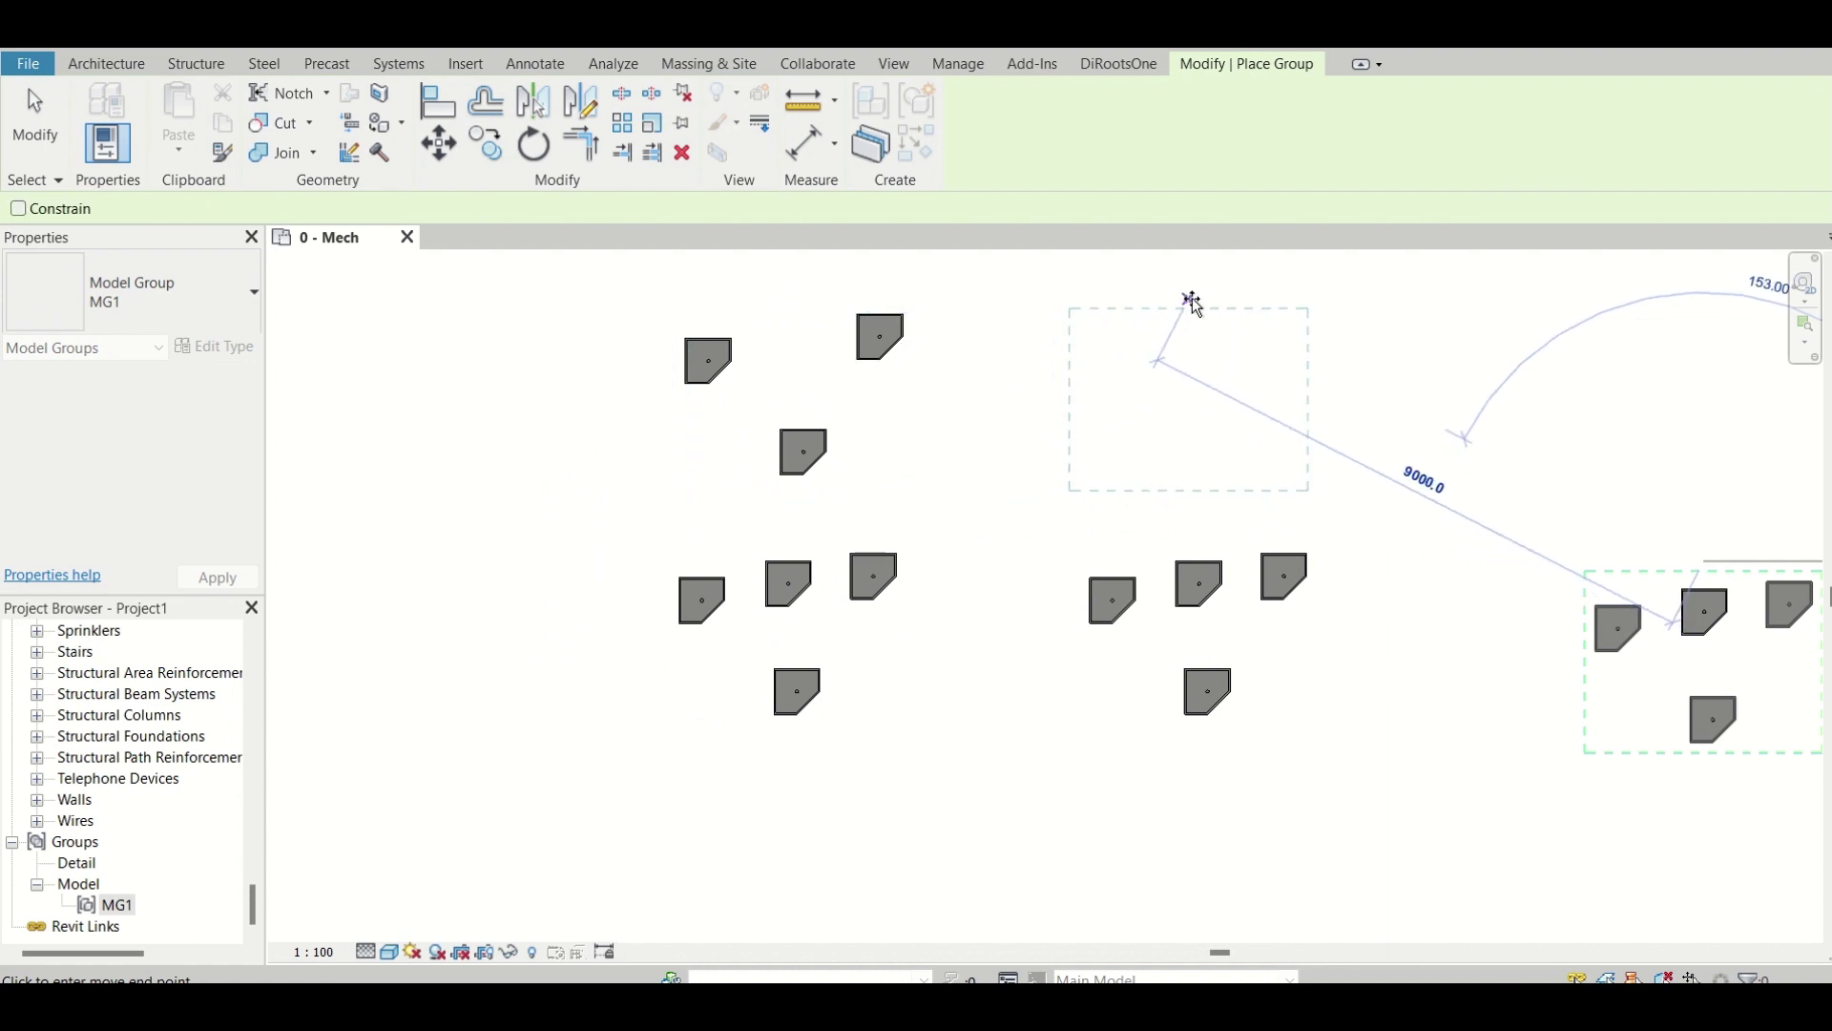
click(1198, 304)
scroll(1206, 450, down, 3)
click(1495, 332)
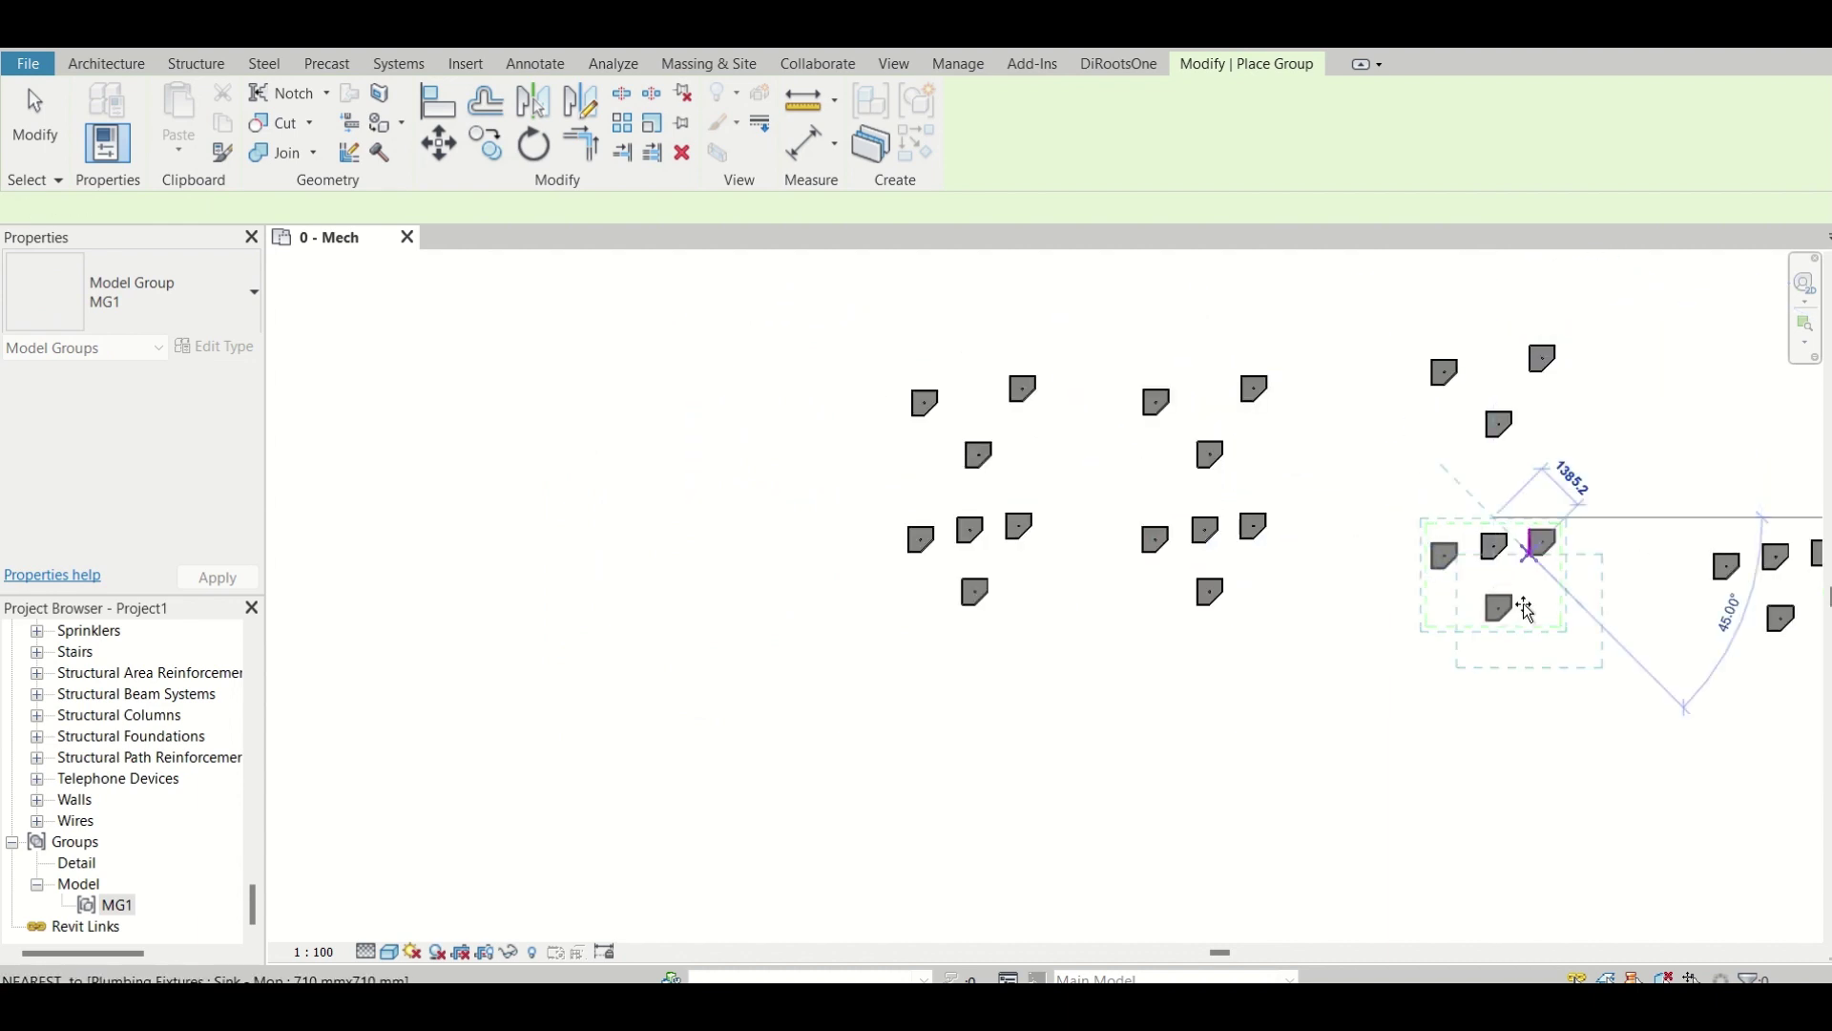
click(974, 606)
scroll(978, 601, up, 4)
key(Escape)
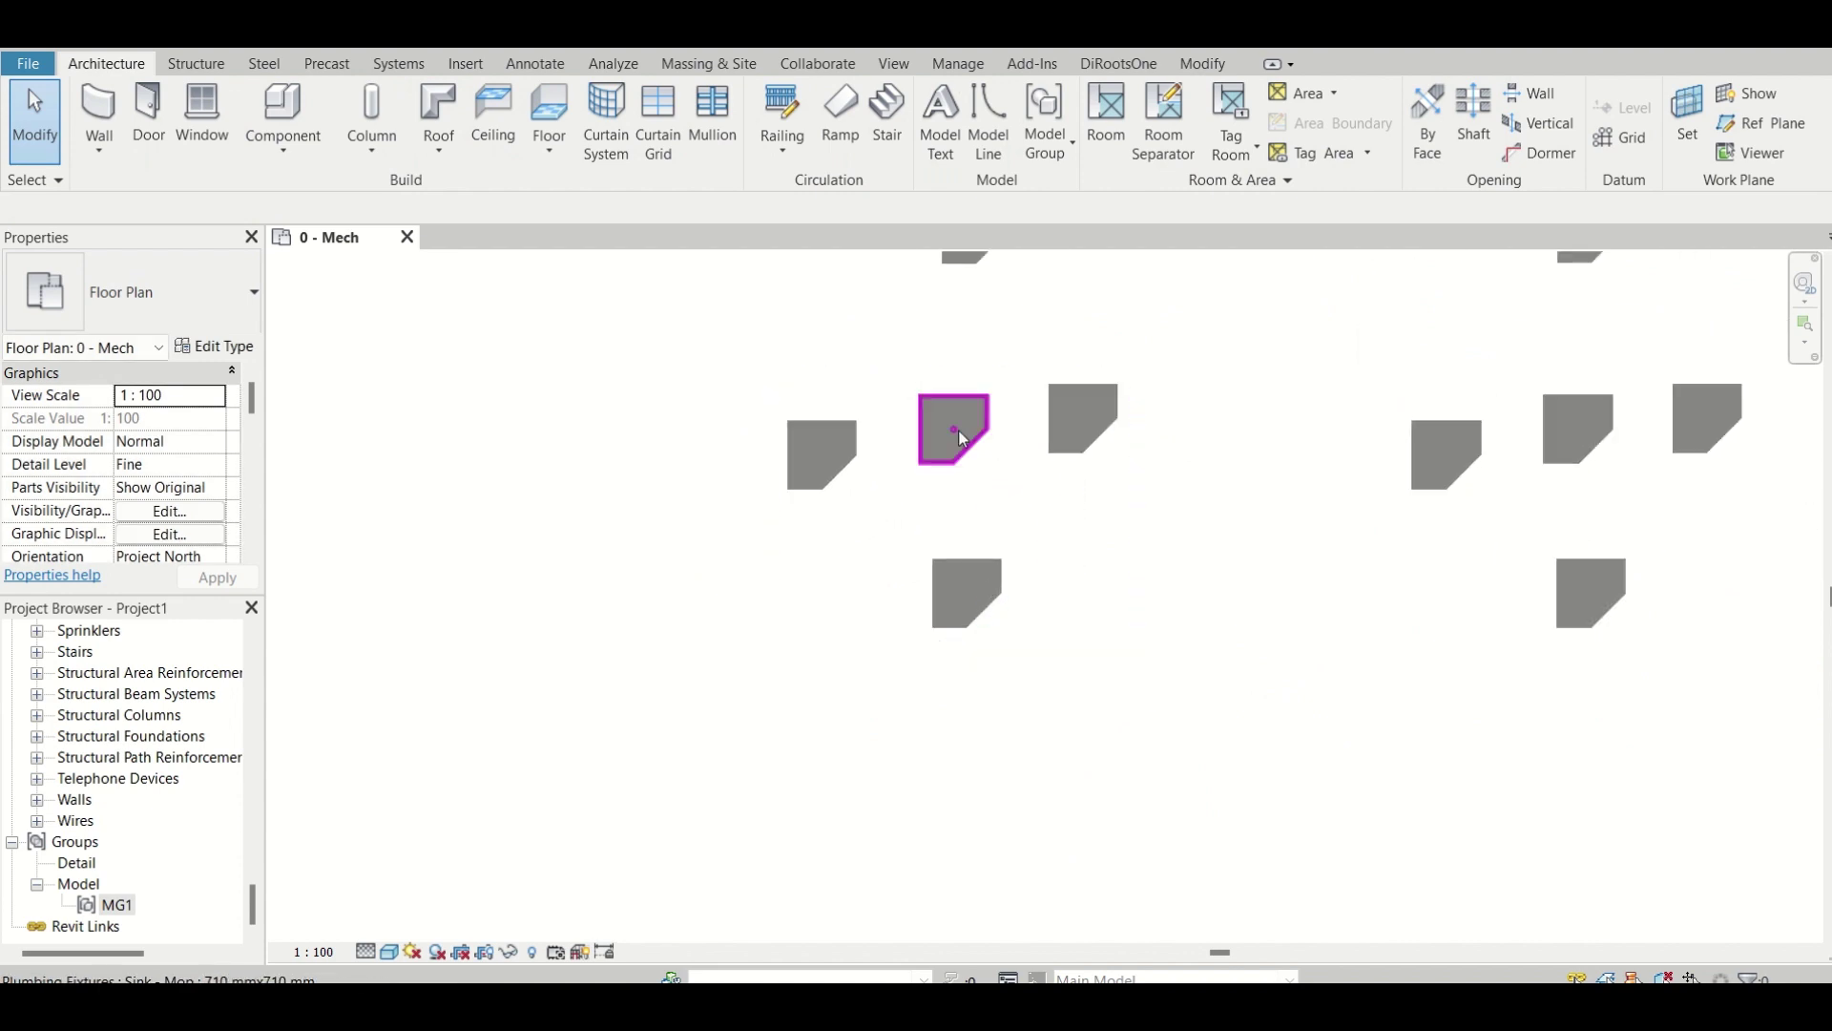
Edit the leftmost lower MG1 instance, add its loose middle mop sink back to the group, and finish, accepting the duplicate-instance warnings
click(954, 429)
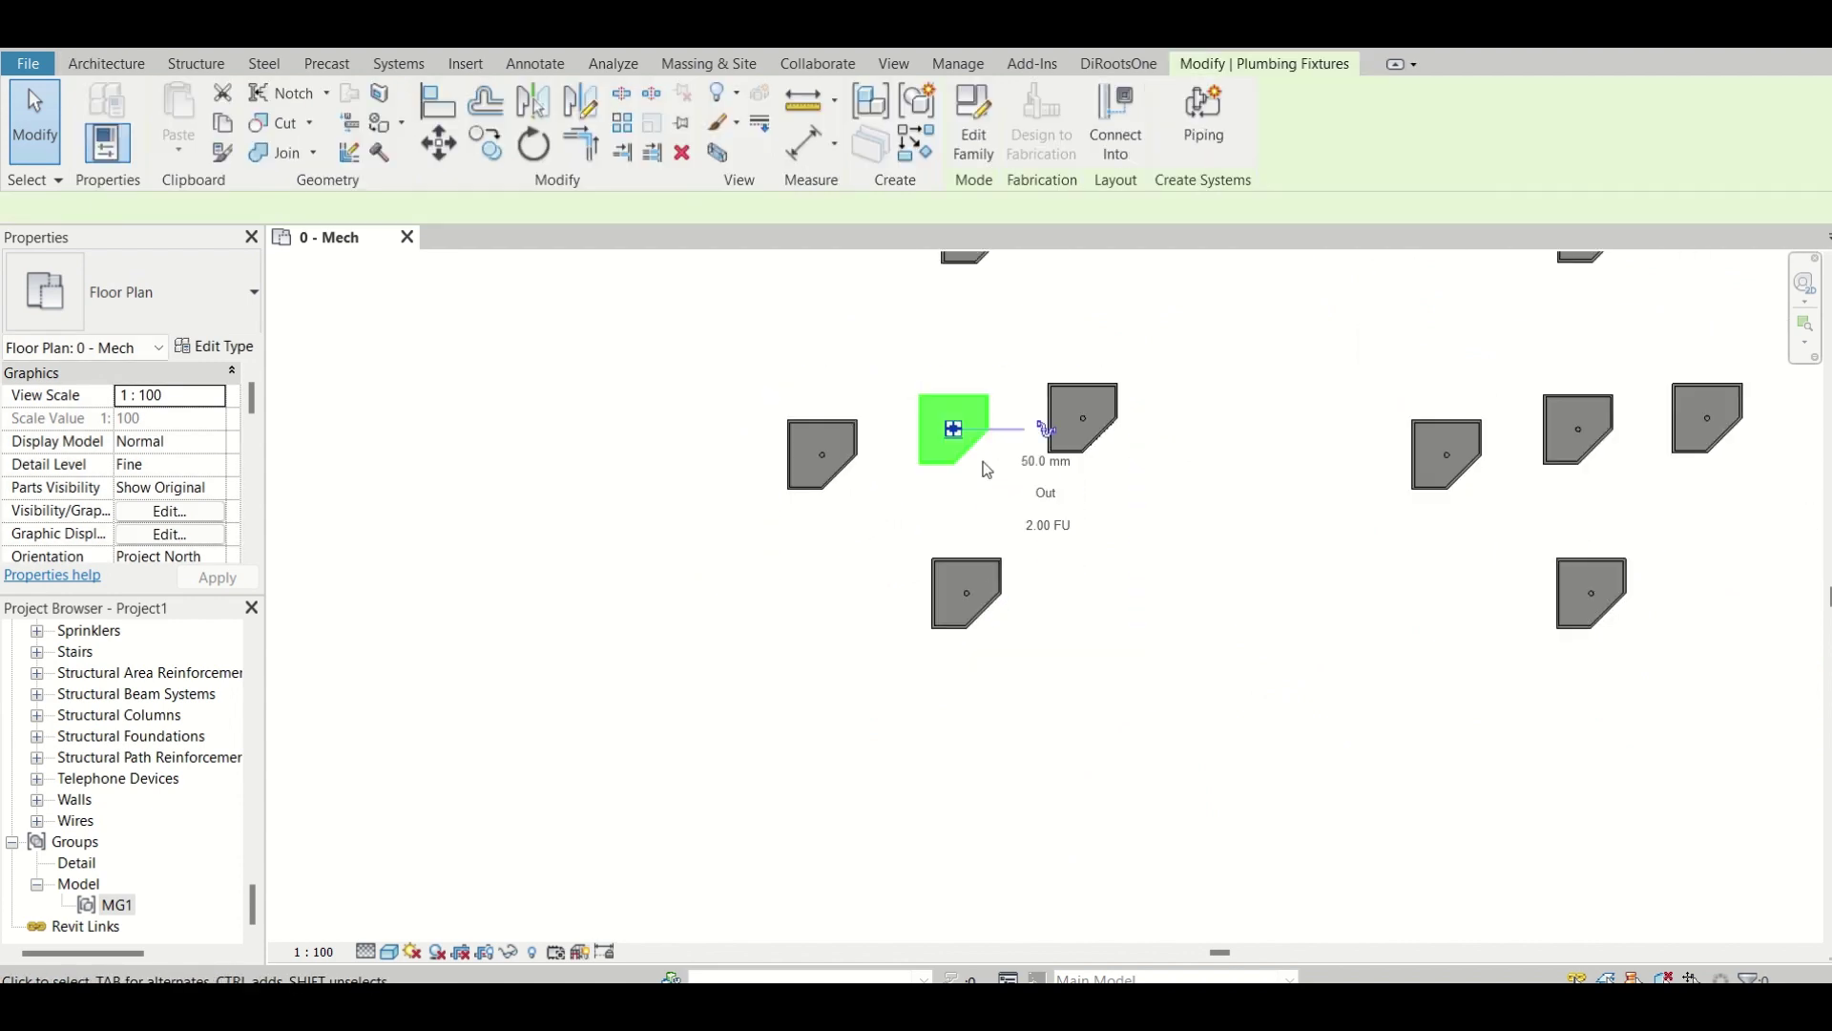
click(979, 572)
double_click(995, 578)
click(1311, 511)
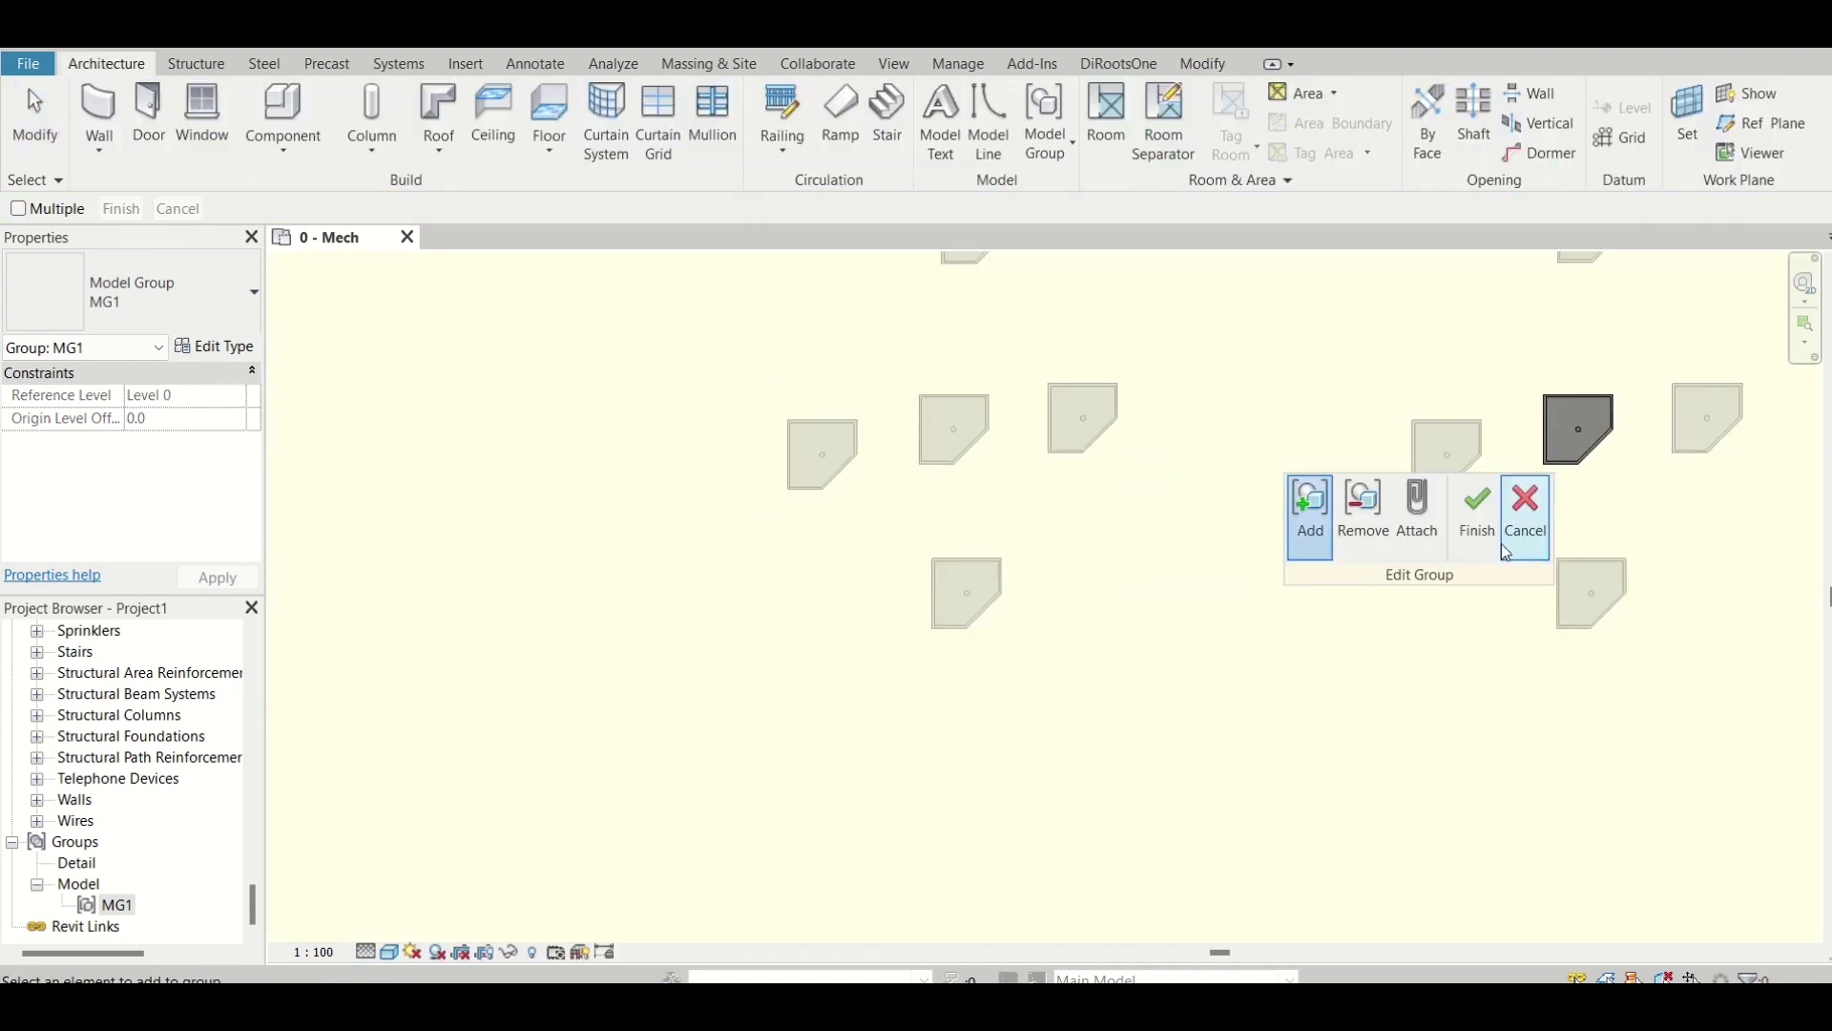
click(1477, 515)
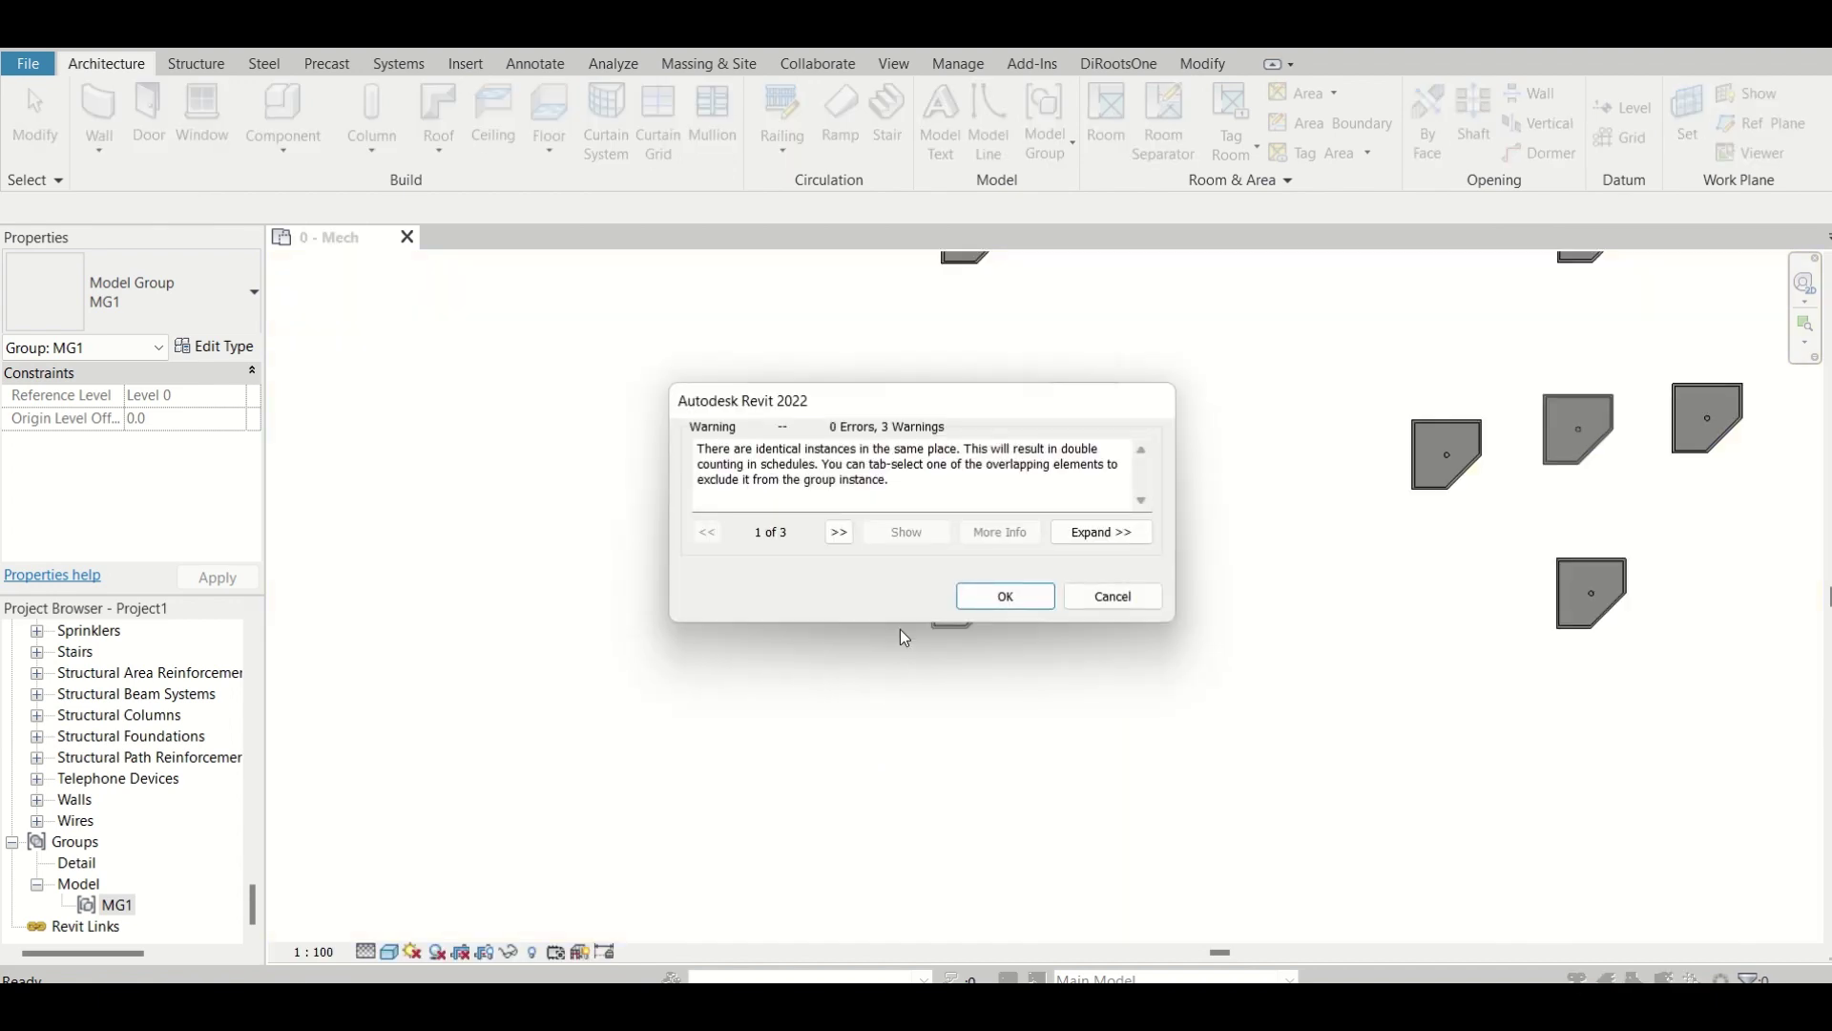
click(1009, 601)
Examine the updated MG1 instances and the Model Group options, including Load as Group into Open Projects
scroll(857, 676, down, 2)
scroll(858, 676, down, 2)
click(806, 397)
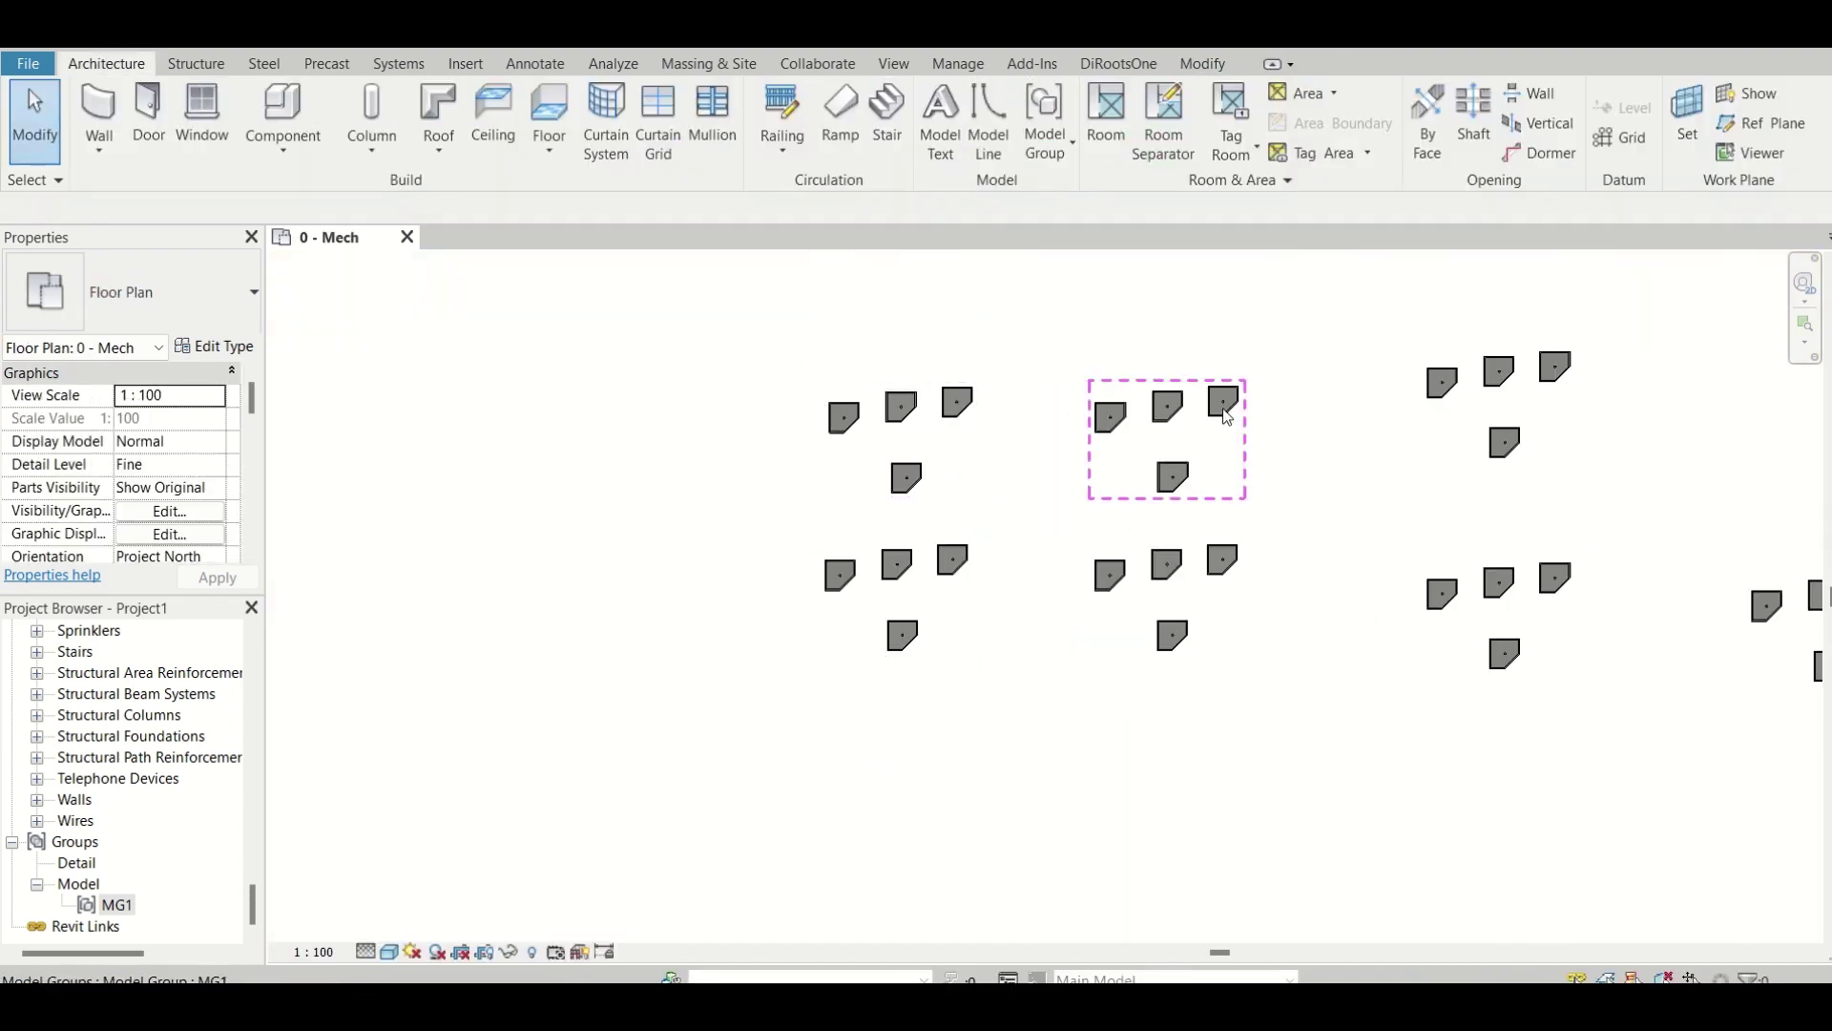
scroll(1297, 490, down, 2)
scroll(1121, 451, up, 1)
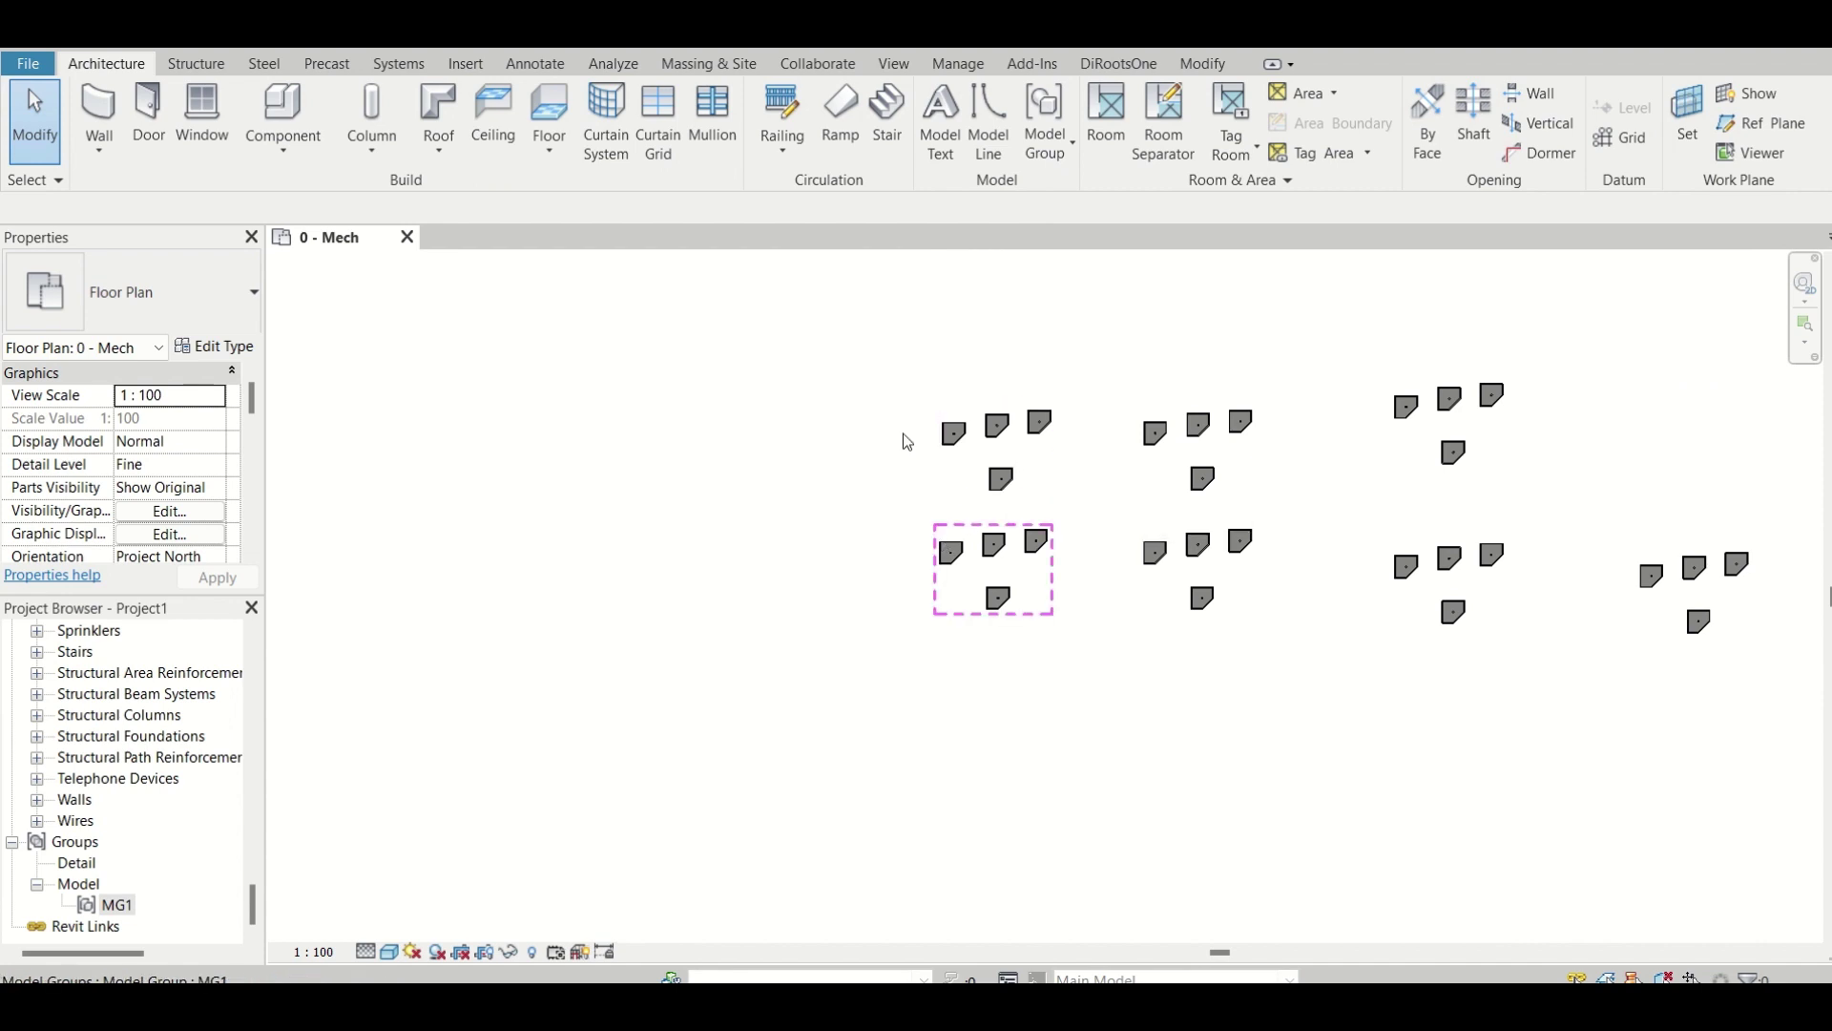
click(1046, 143)
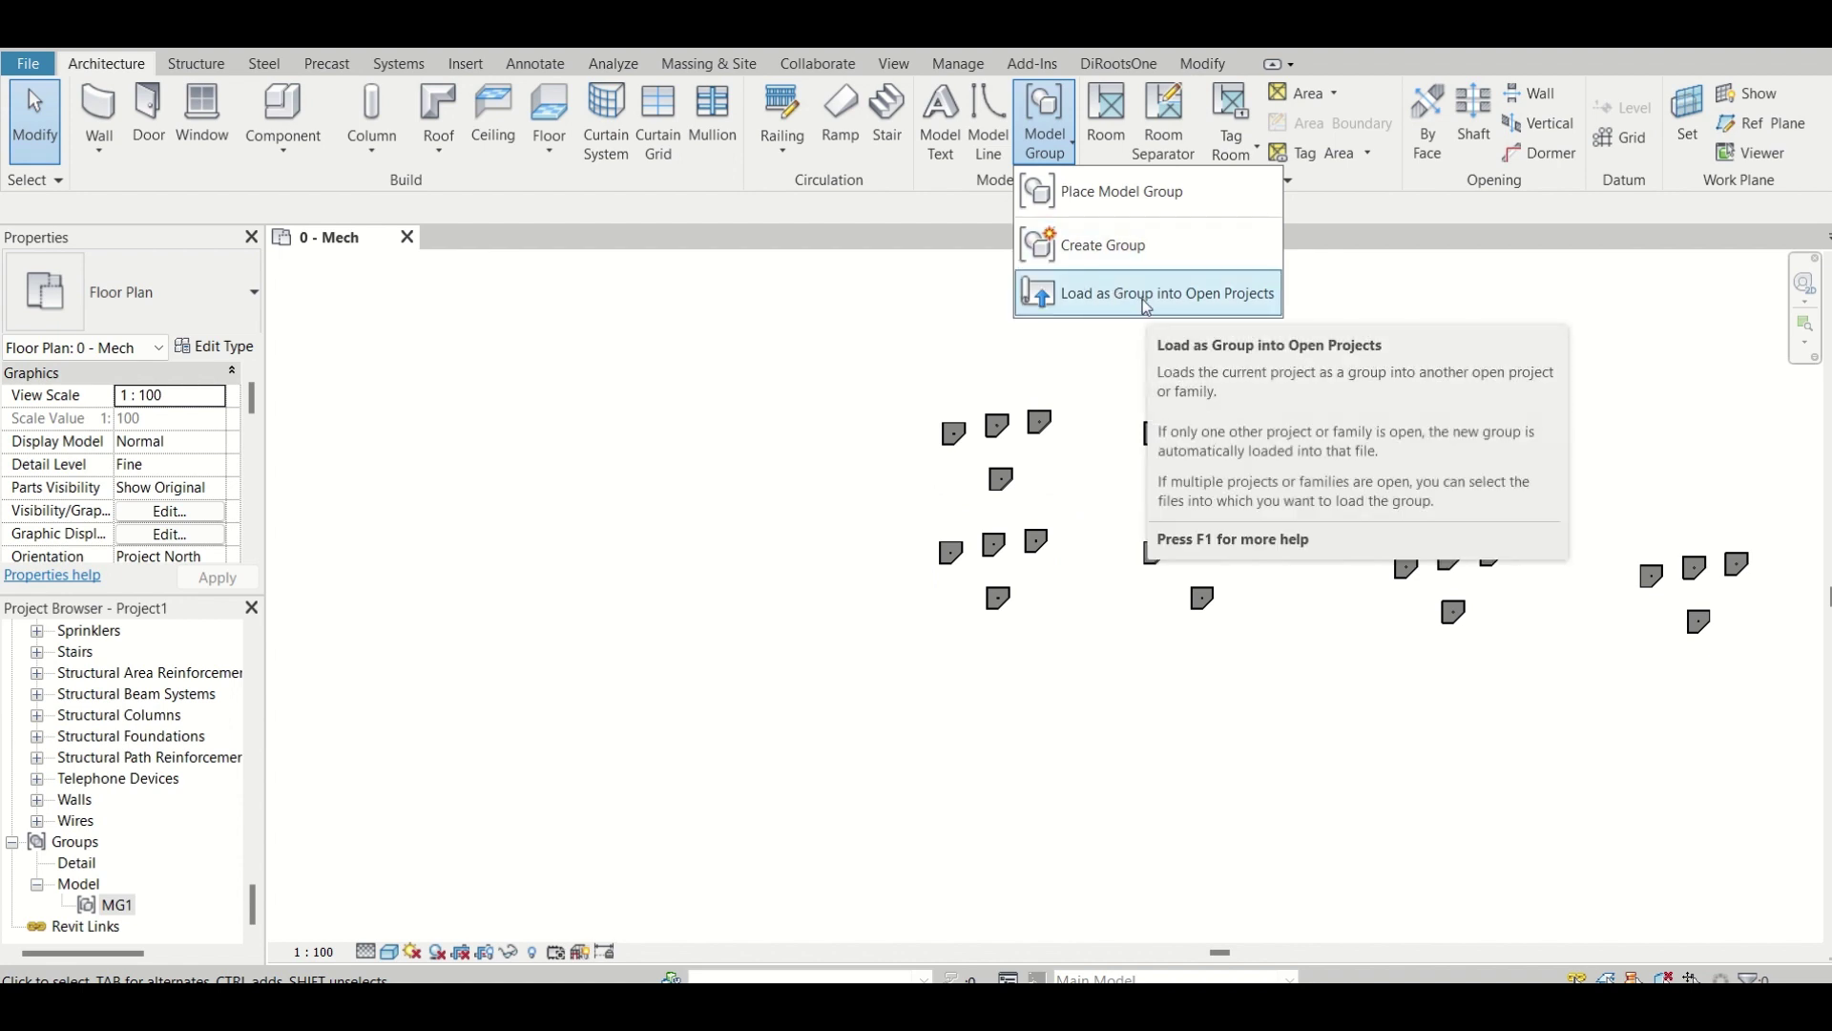
click(715, 610)
Delete the six MG1 instances on the left, keeping only the rightmost one
scroll(715, 610, down, 2)
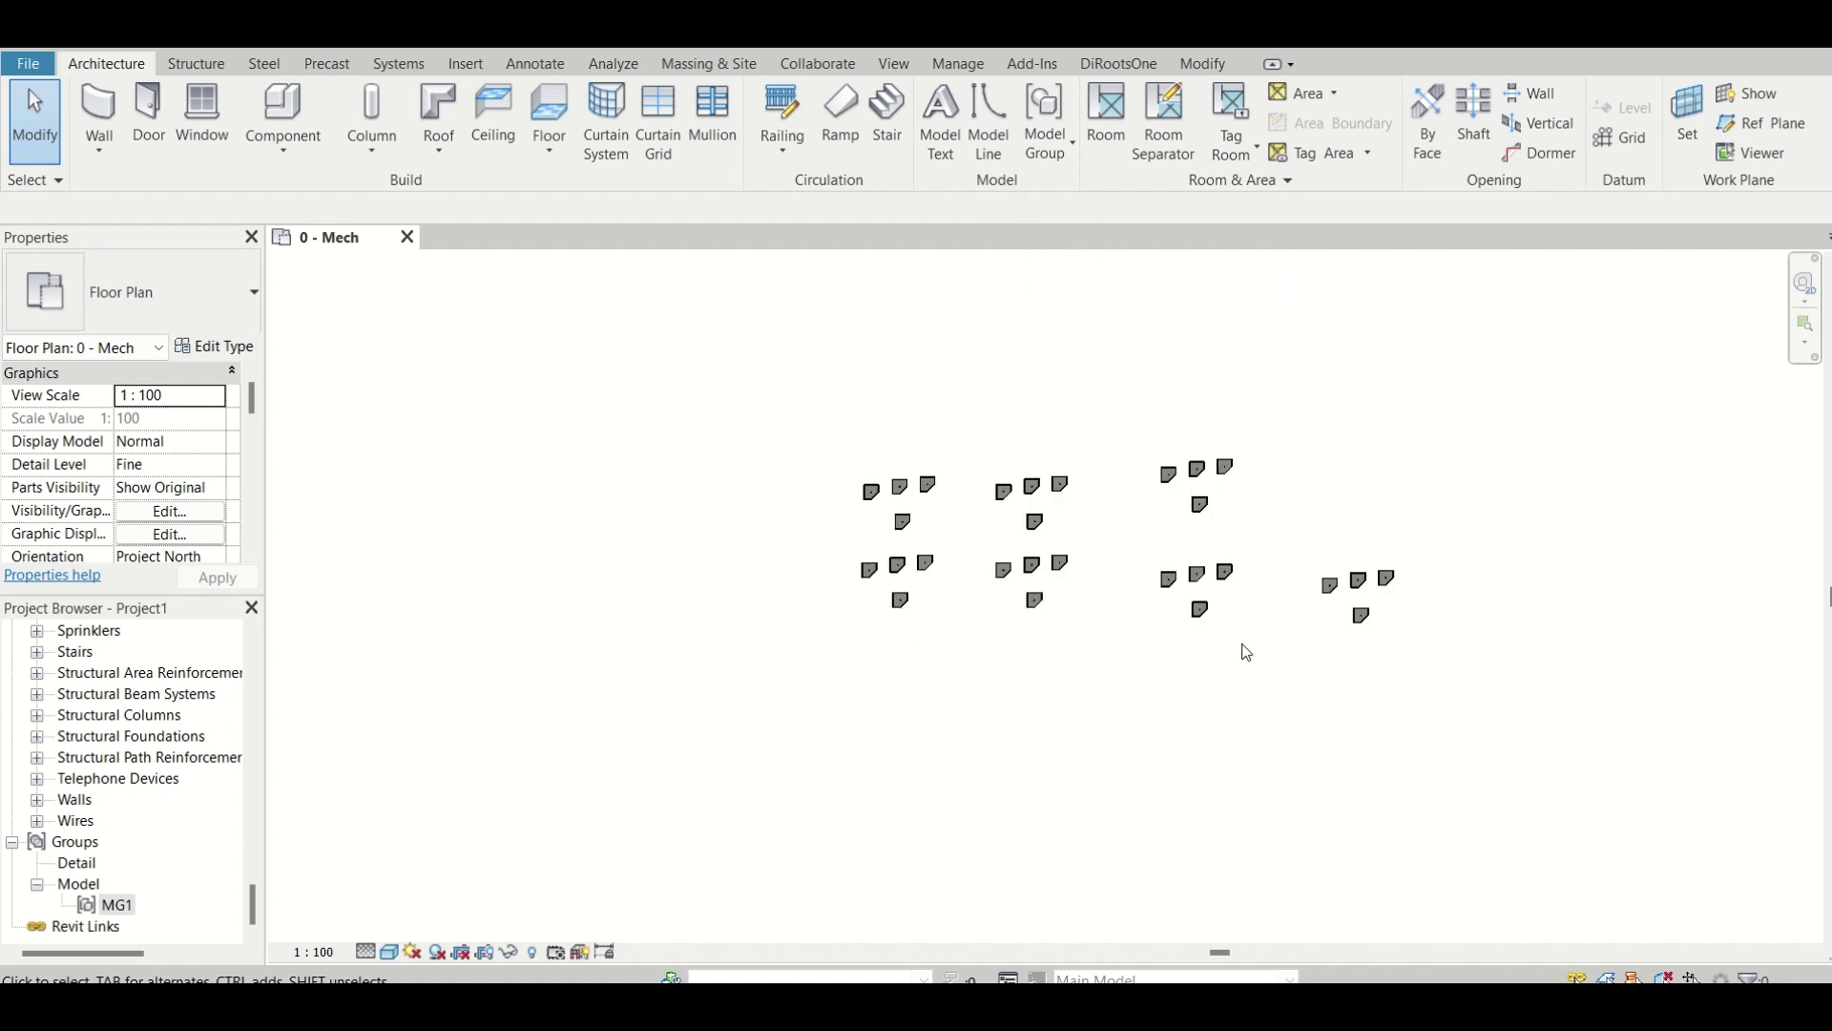
drag(1246, 652, 843, 443)
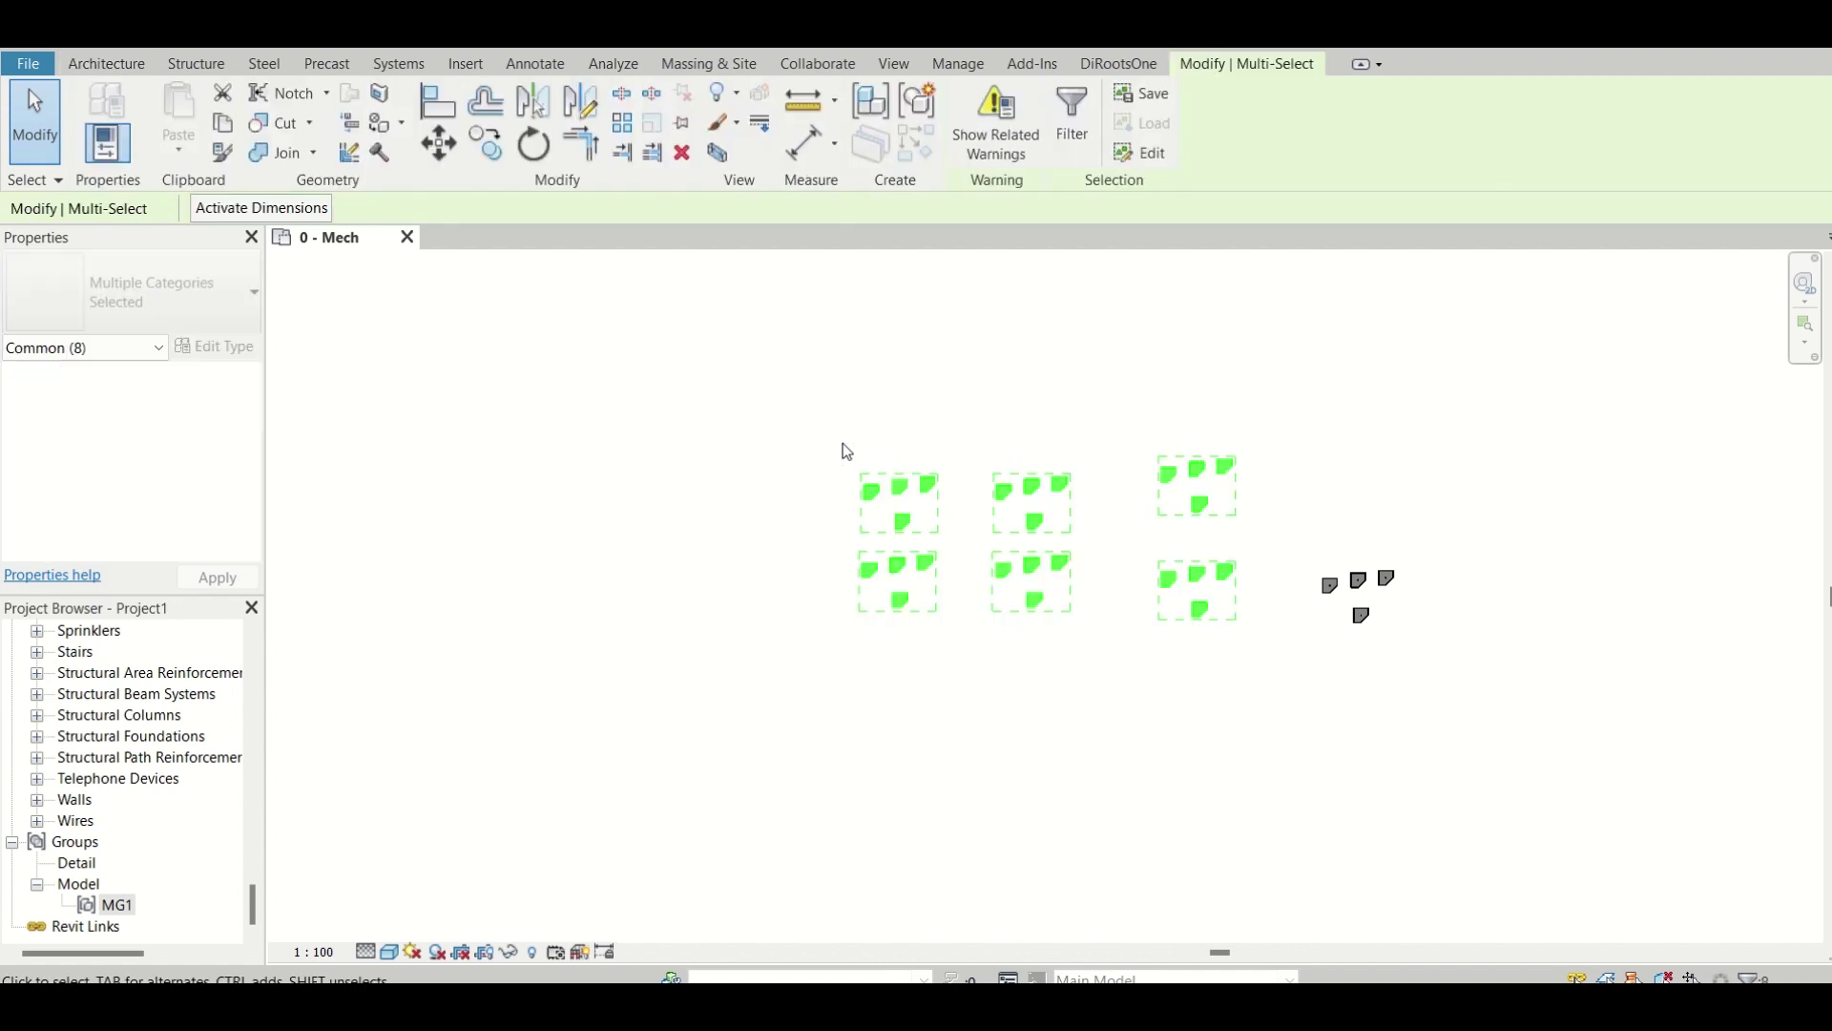
key(Delete)
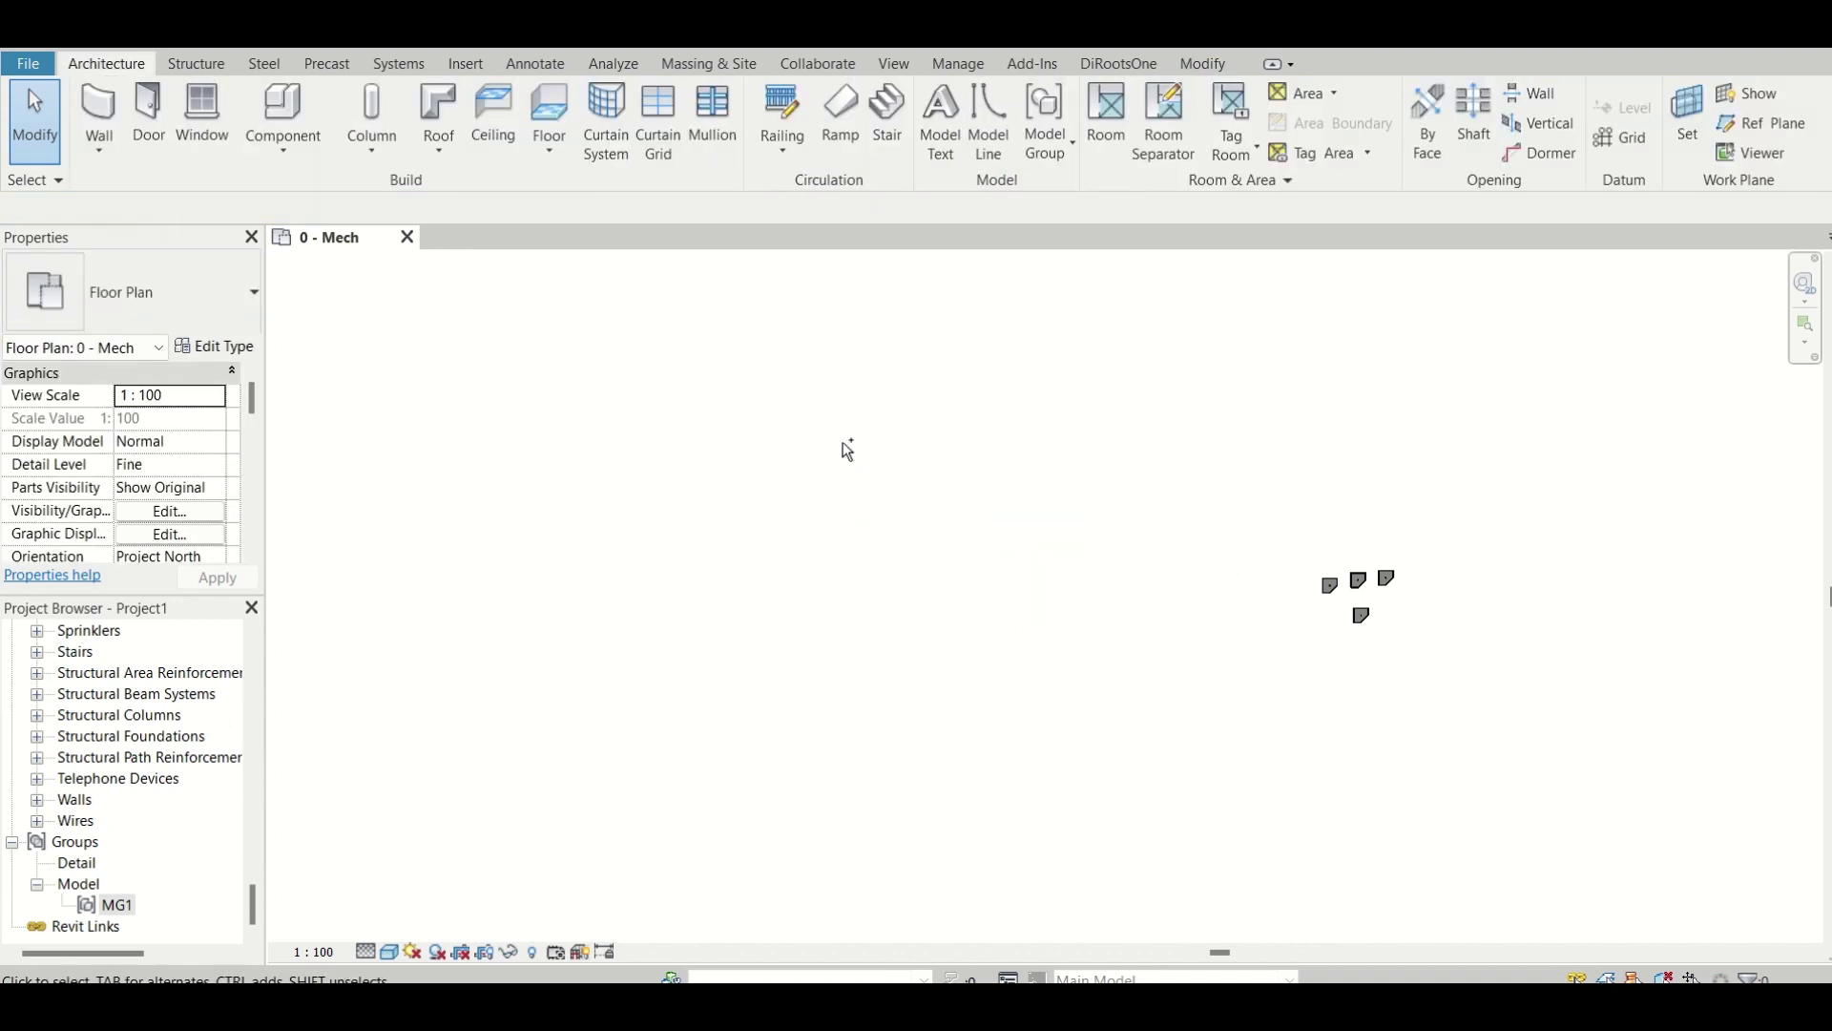
key(ctrl+z)
drag(1208, 670, 857, 457)
key(Delete)
Move the remaining MG1 instance to the left and delete the loose mop sink left at its old position
click(1347, 593)
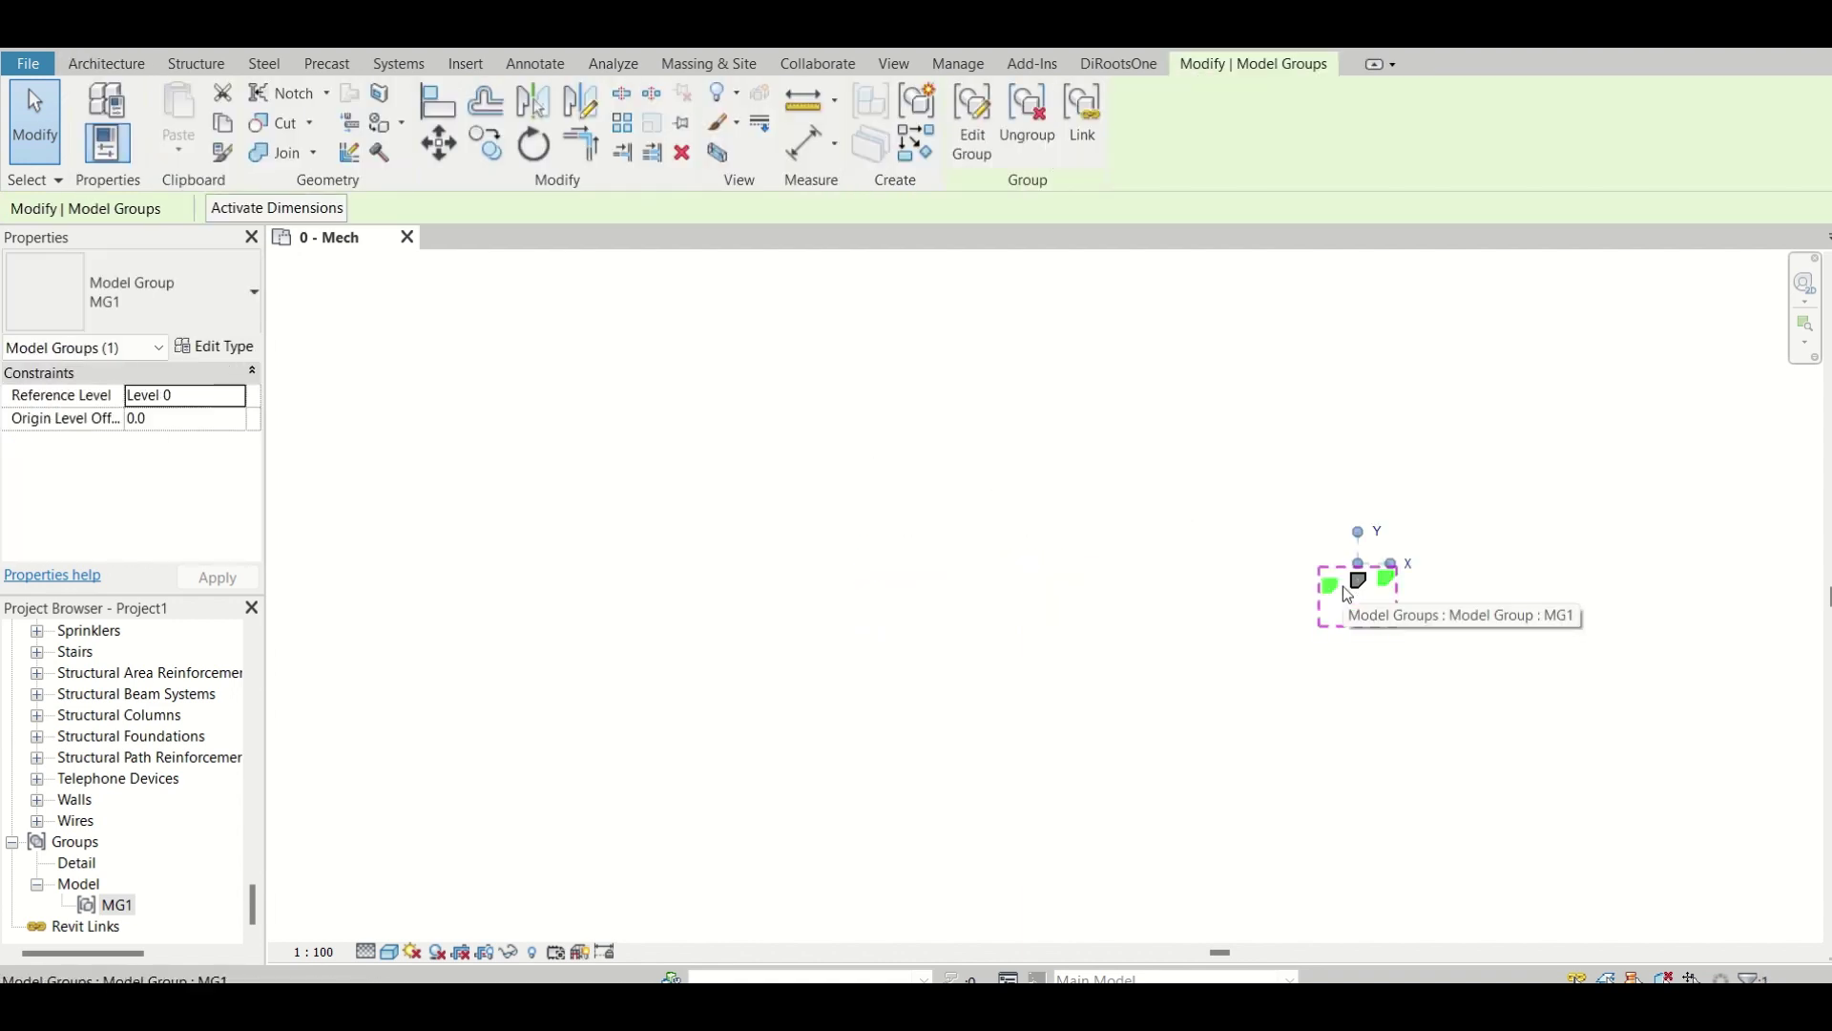
drag(1347, 594, 991, 620)
scroll(1084, 601, up, 2)
click(1473, 565)
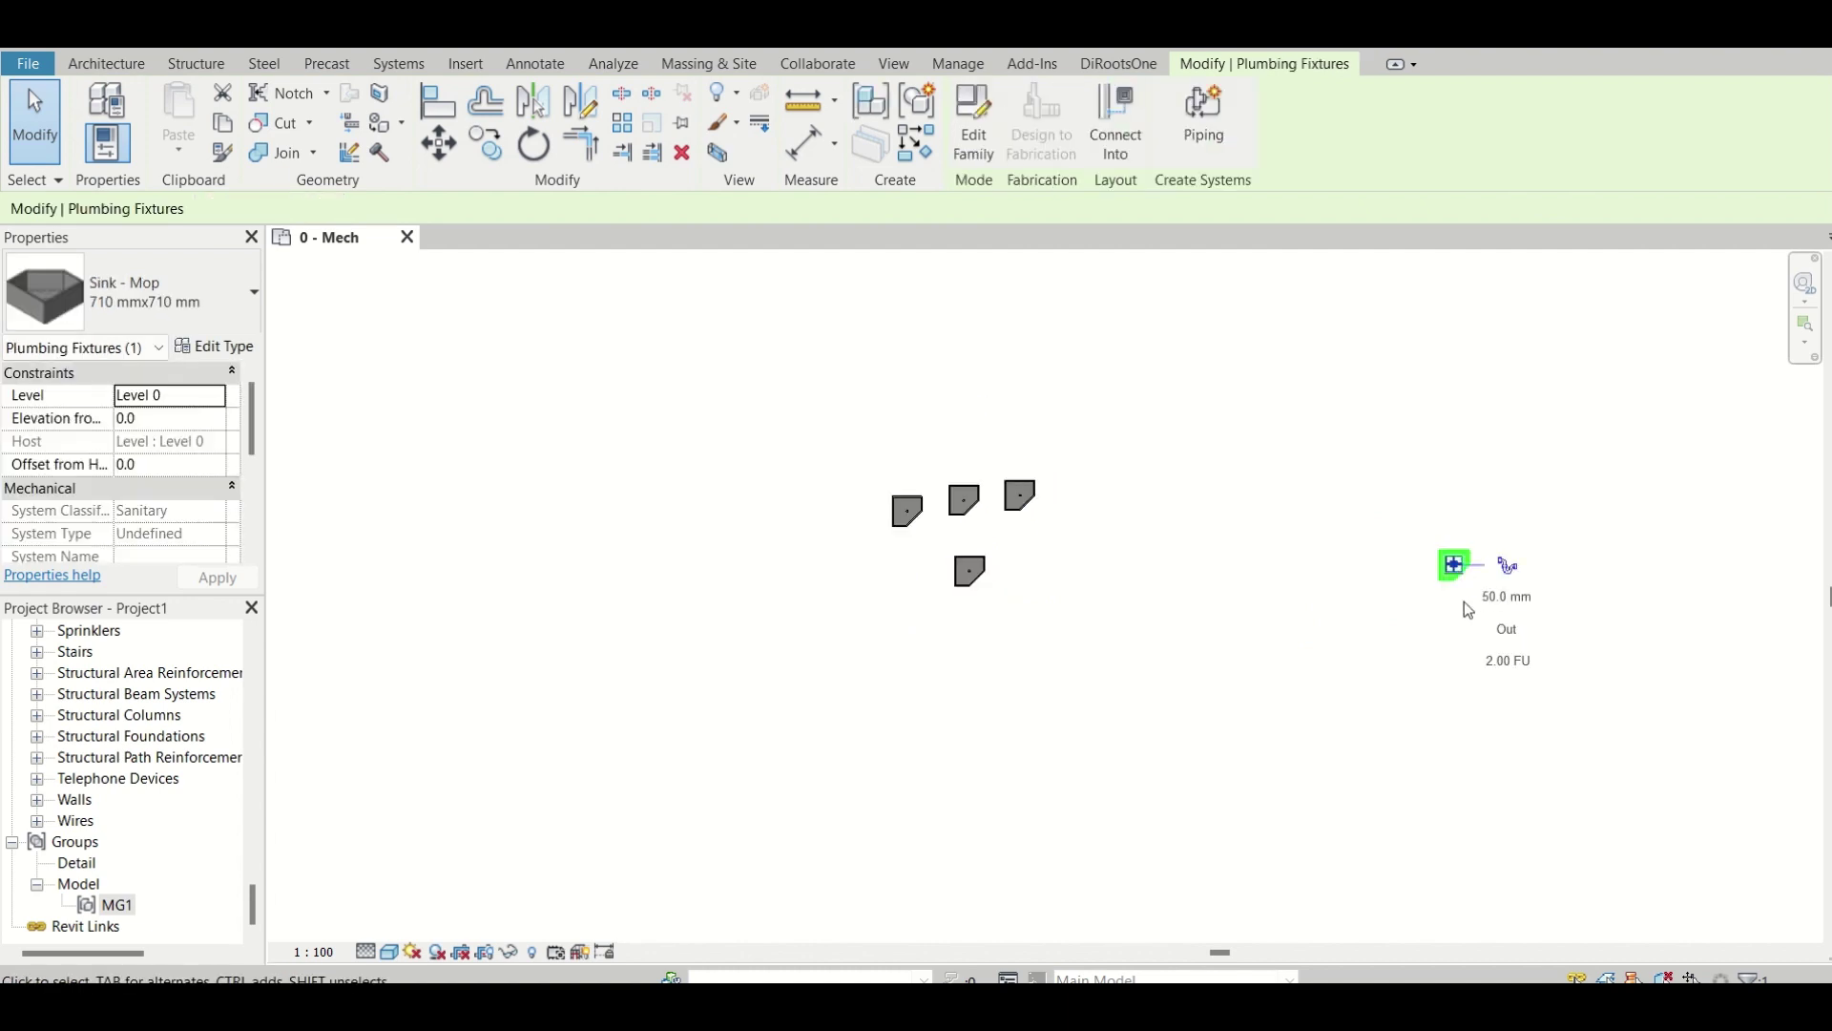
key(Delete)
Duplicate the remaining MG1 instance's group type under the name MG2 and check the type assigned to the instance
click(990, 513)
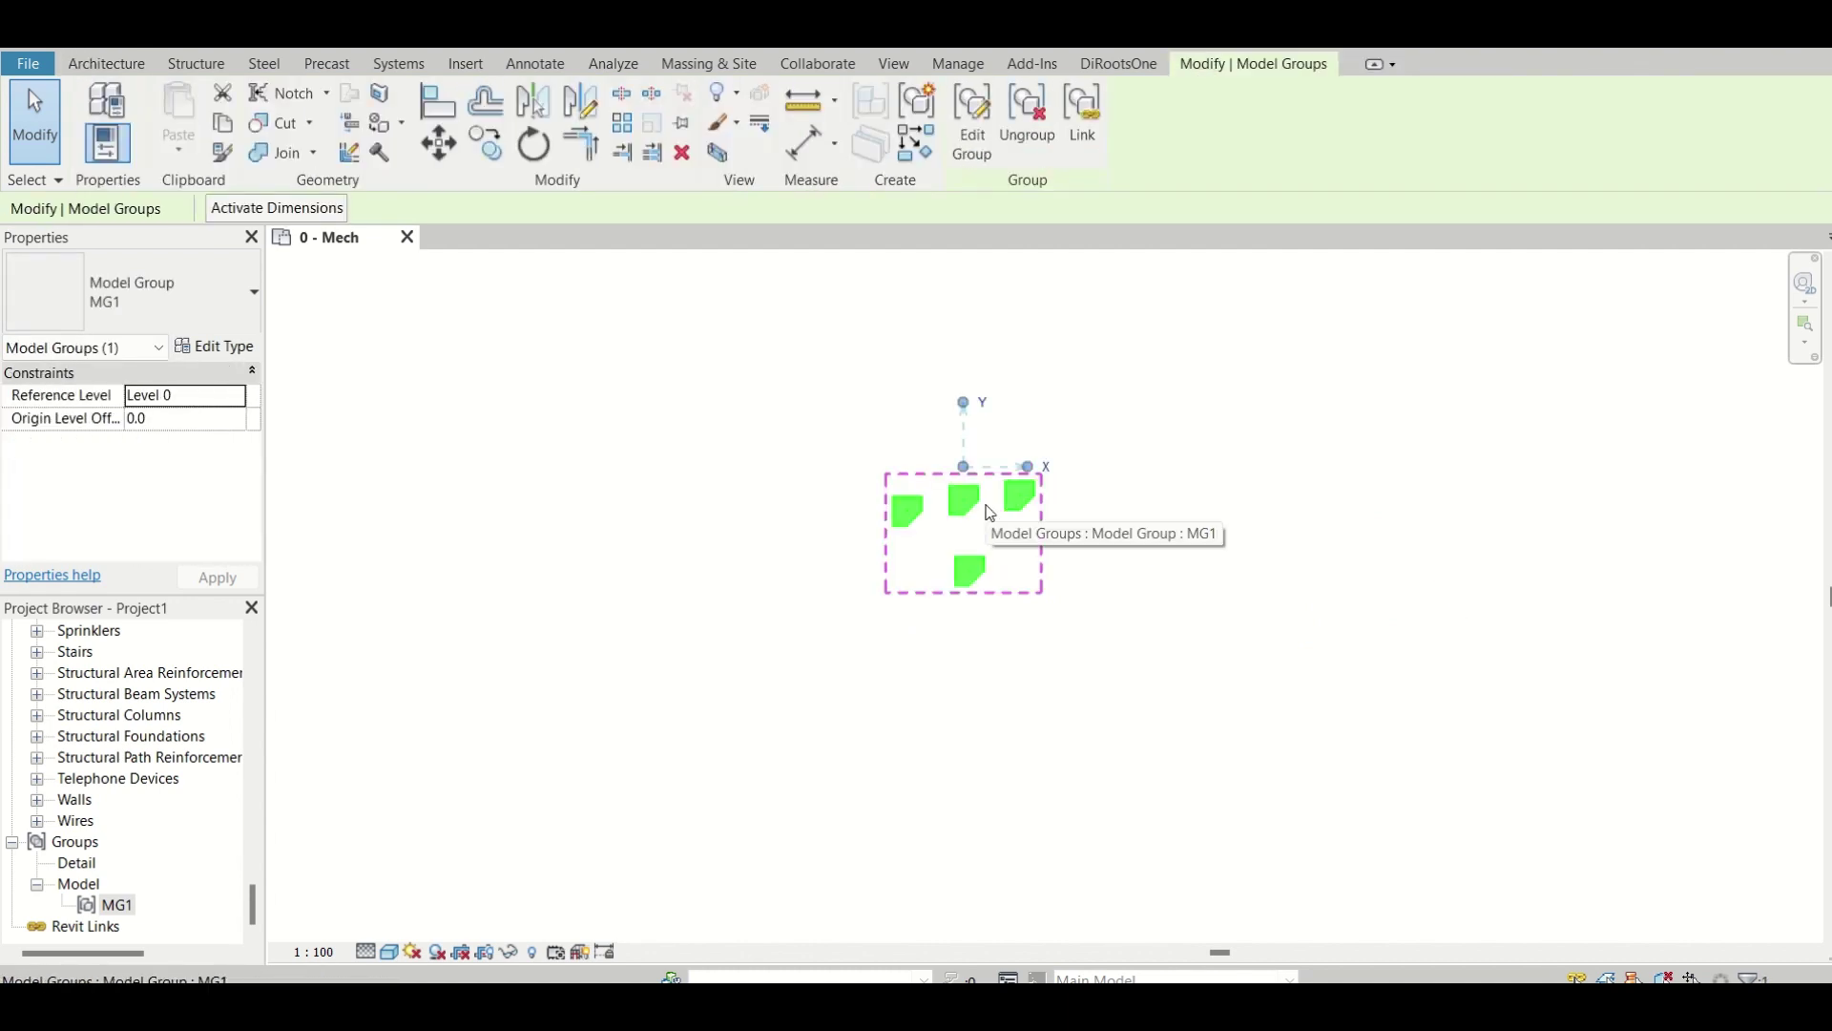
right_click(1014, 478)
key(Escape)
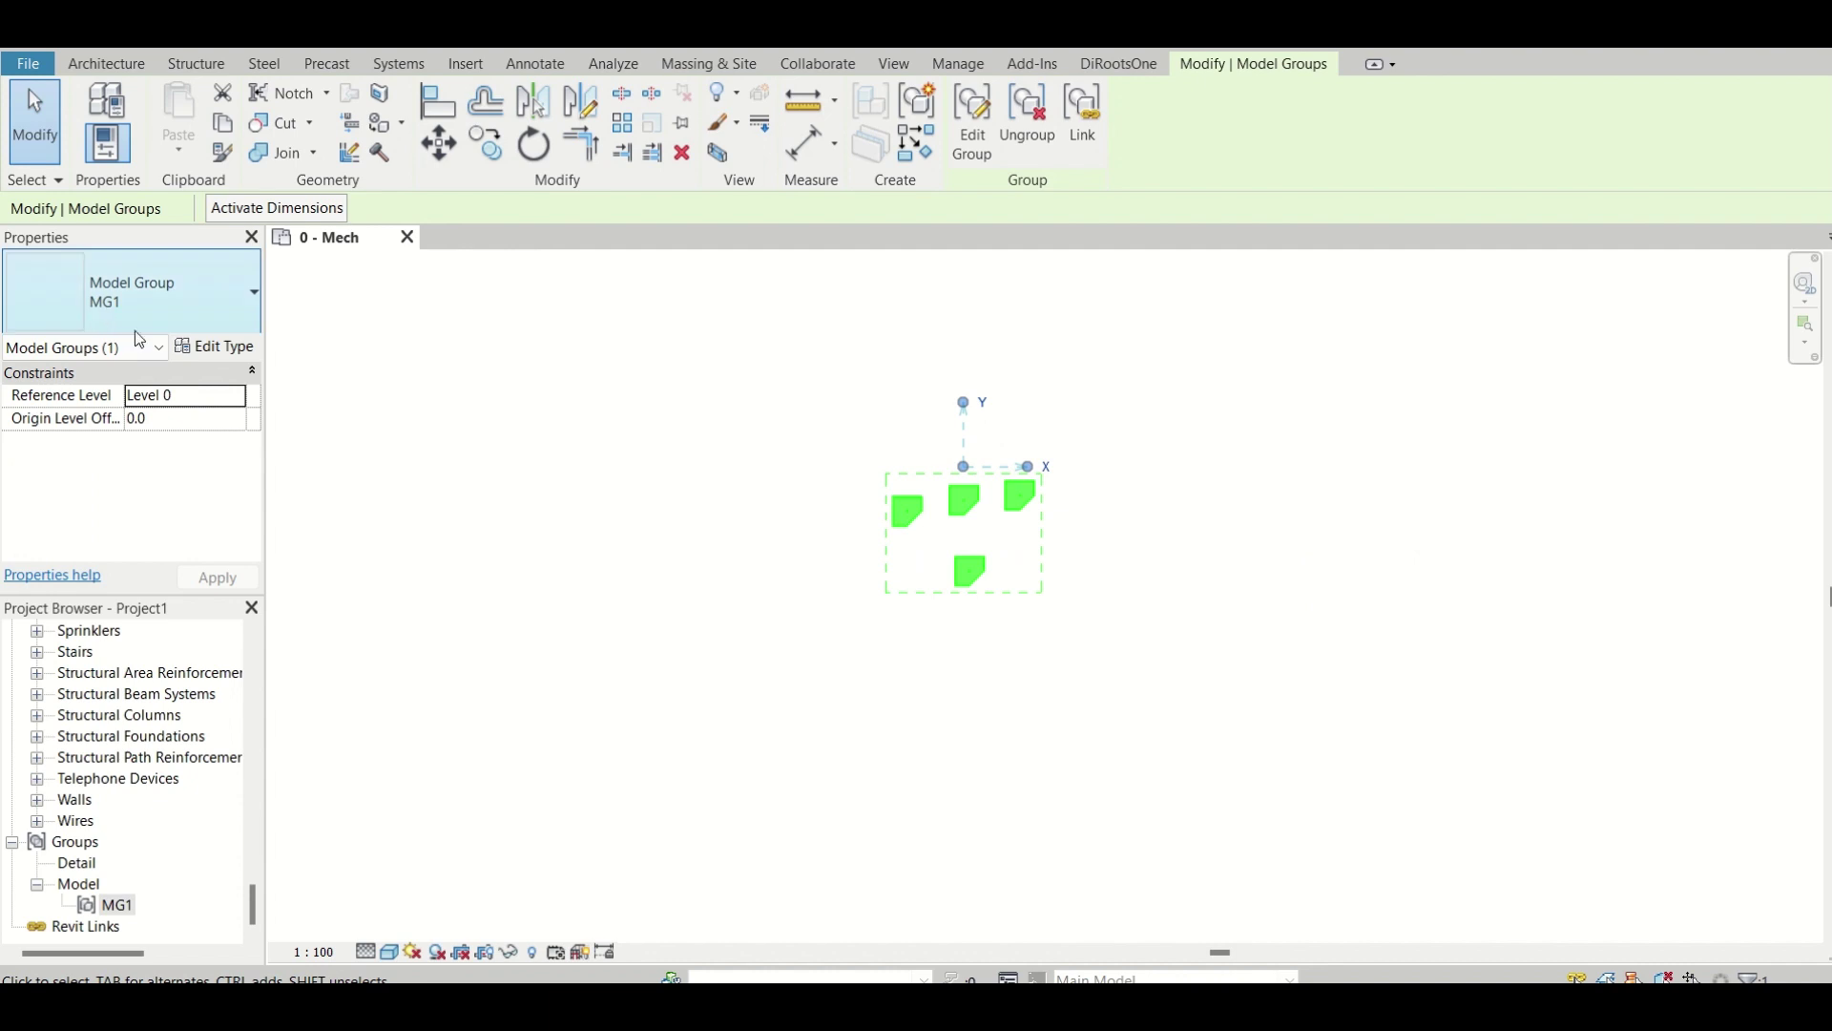
click(214, 346)
click(1198, 239)
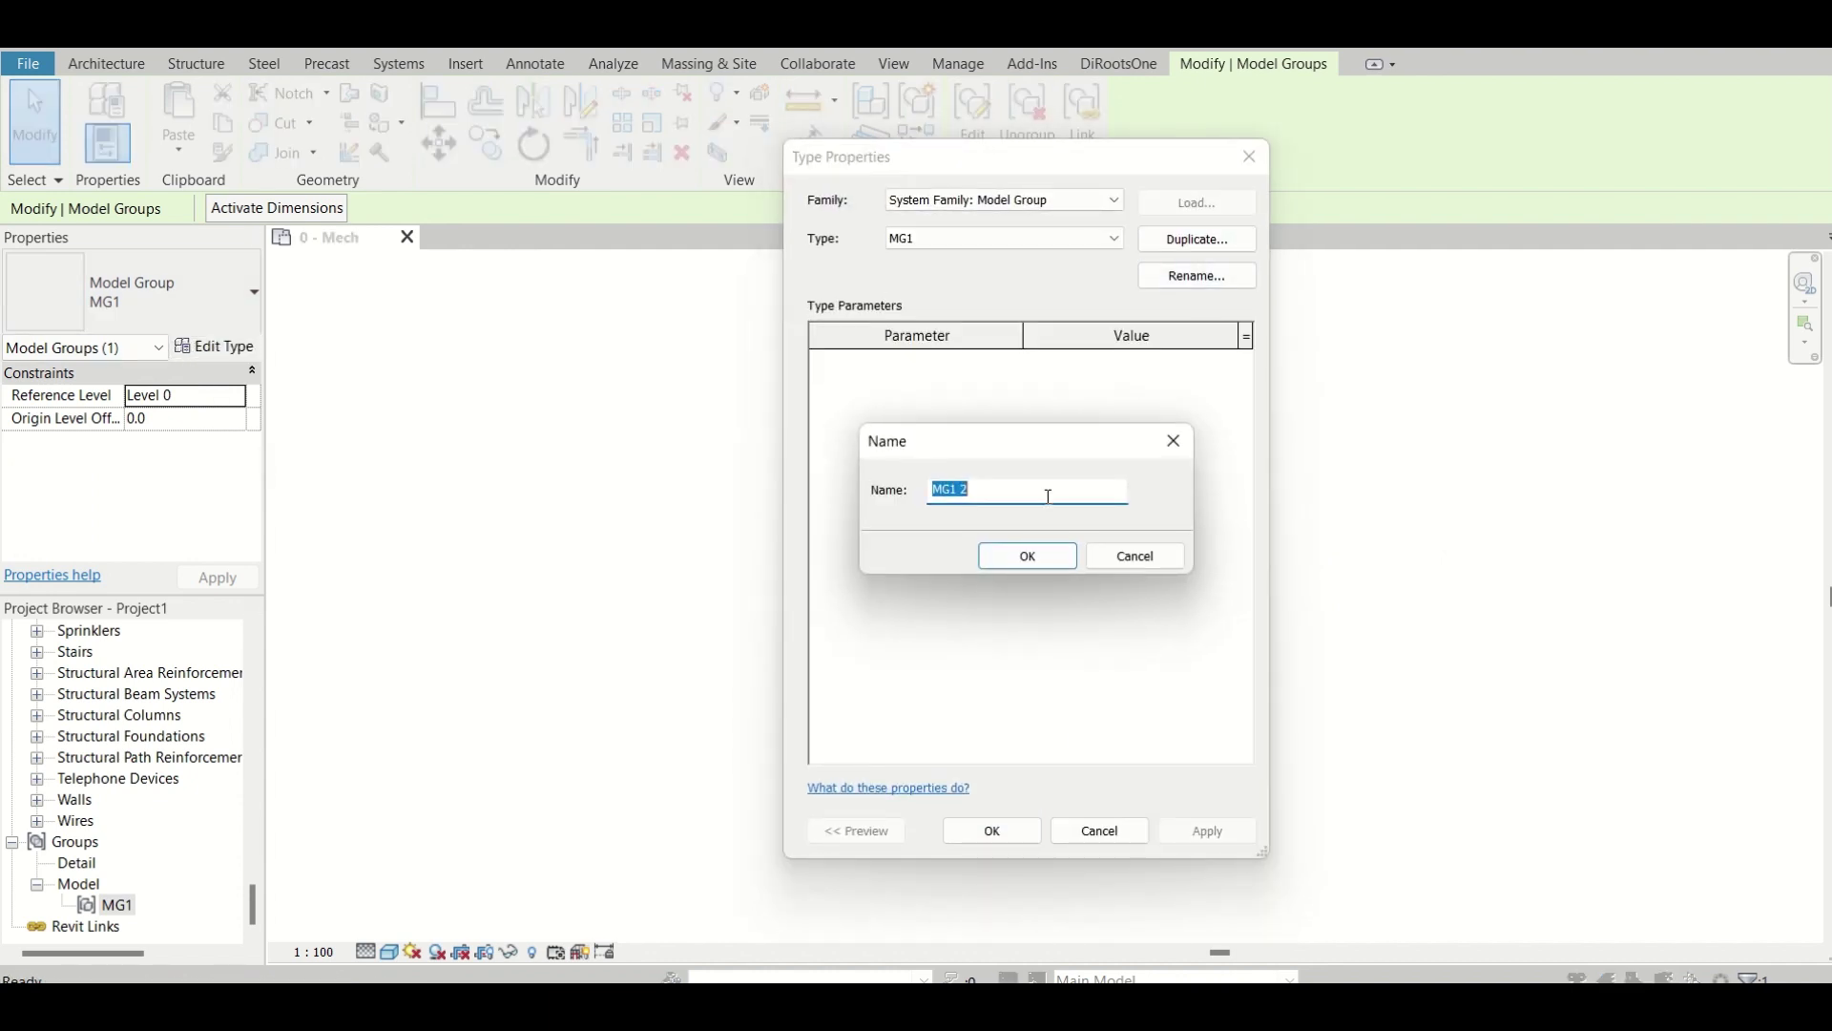
key(BackSpace)
text(M)
click(1027, 552)
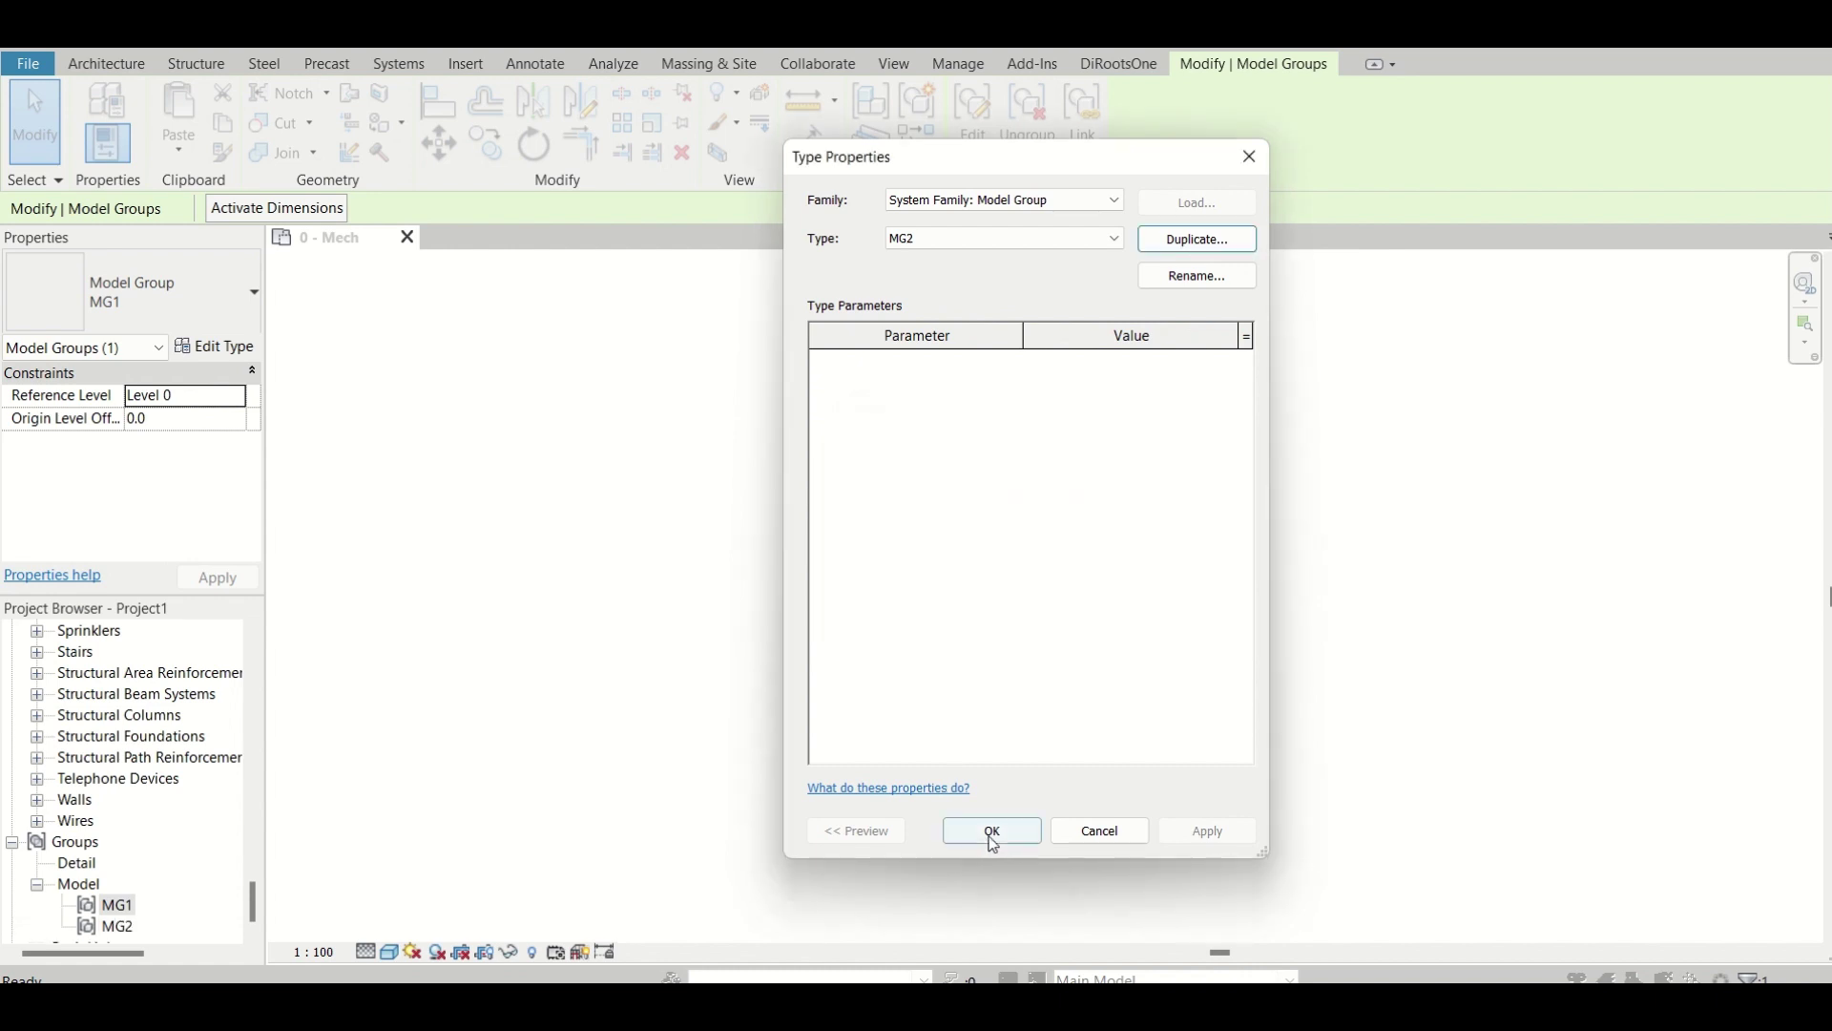
click(992, 830)
key(Escape)
scroll(193, 820, down, 1)
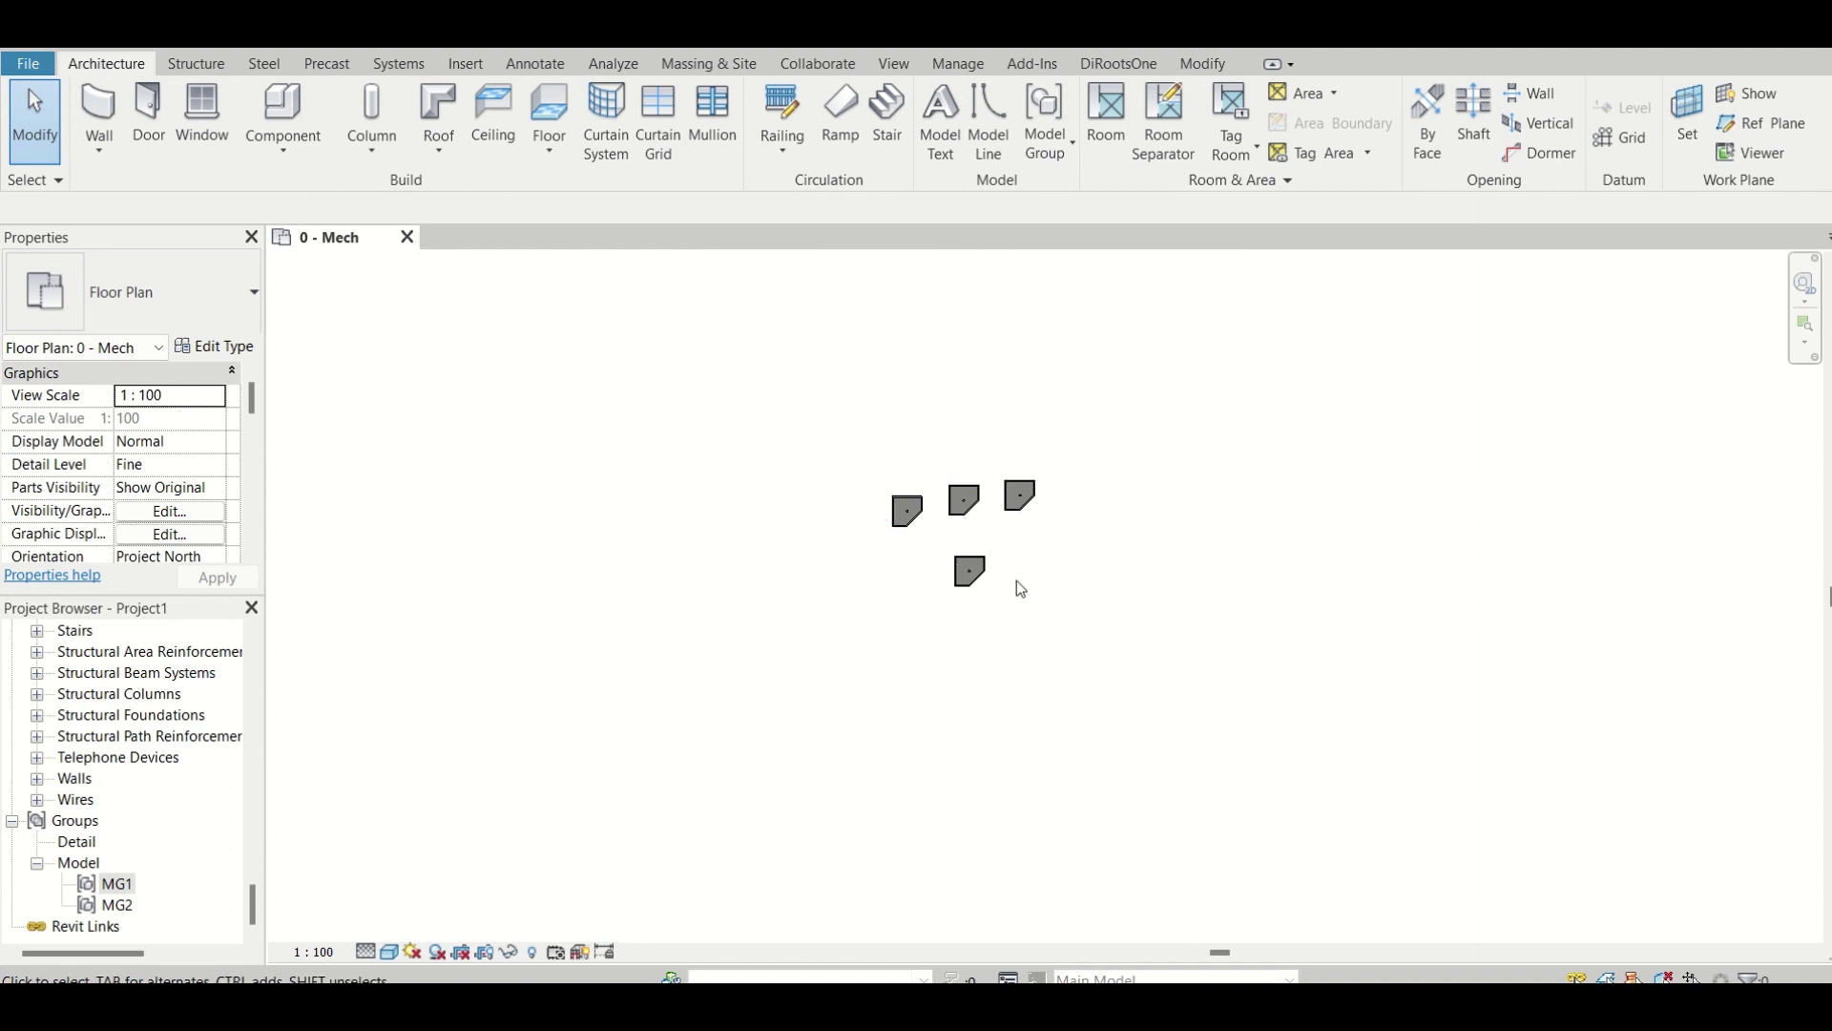
click(970, 567)
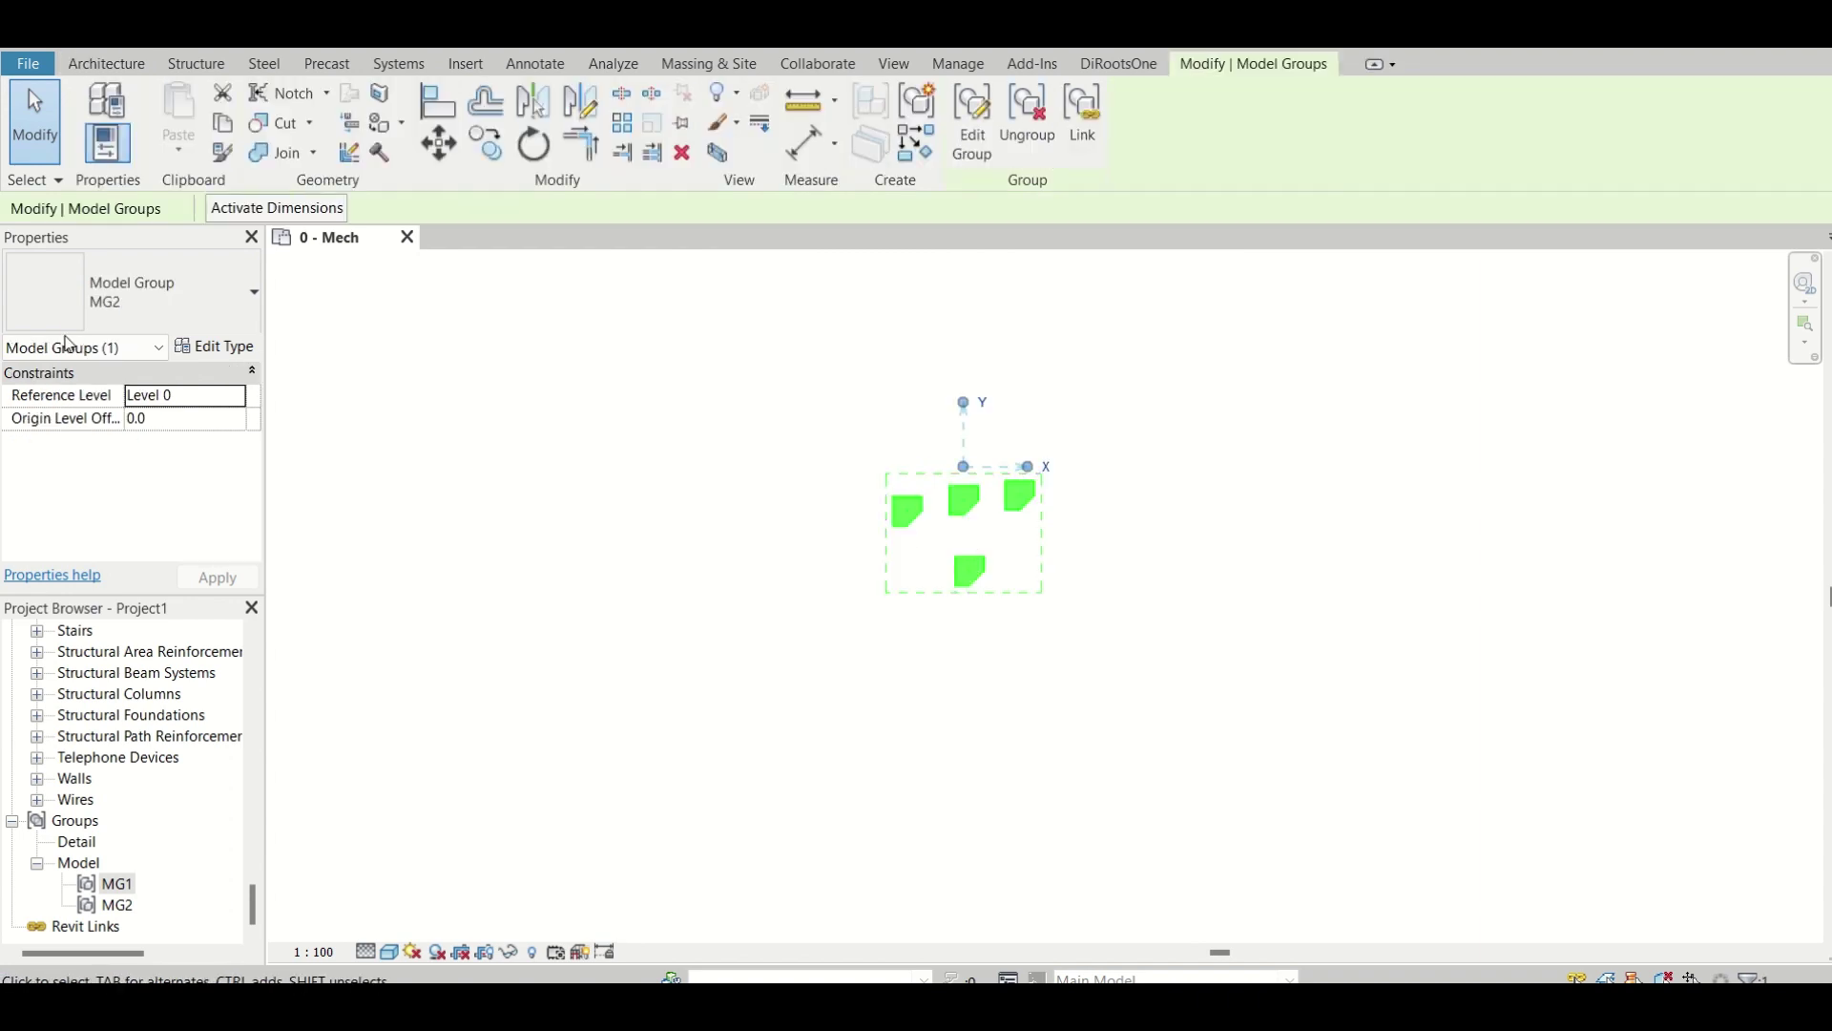
click(795, 627)
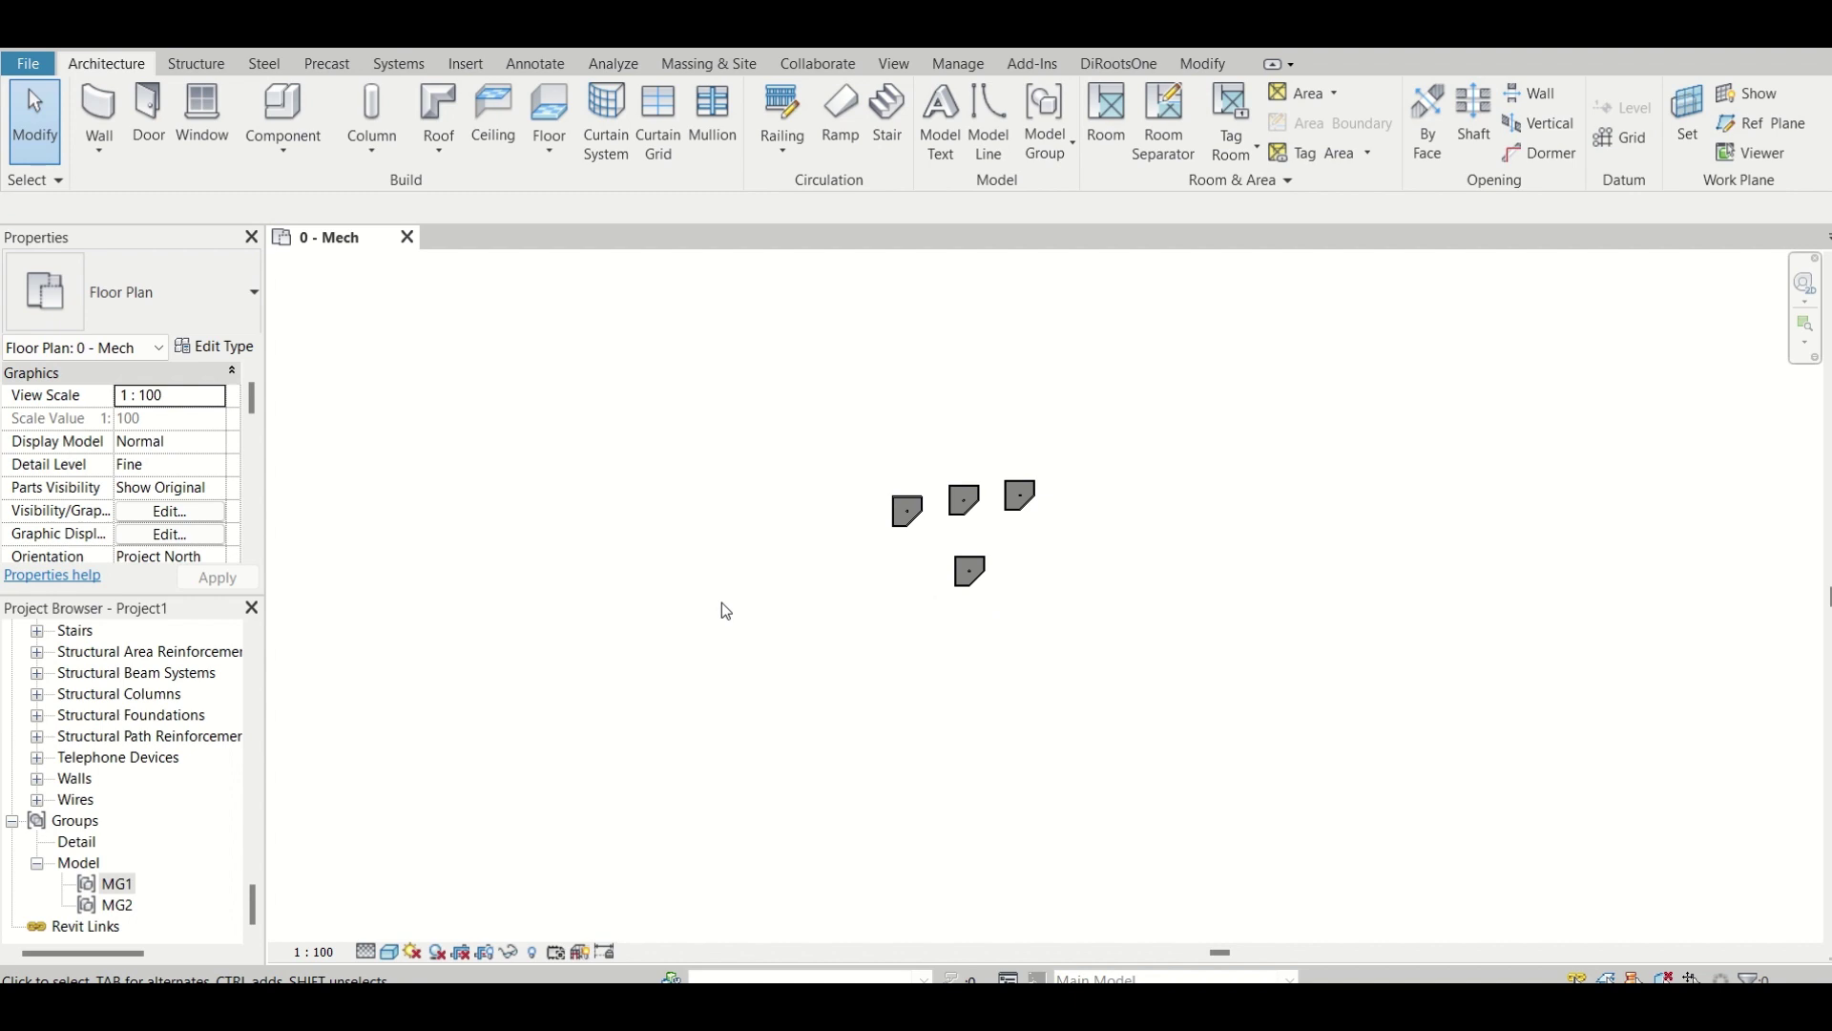
Create a new project from the Systems Template
key(ctrl+n)
click(781, 476)
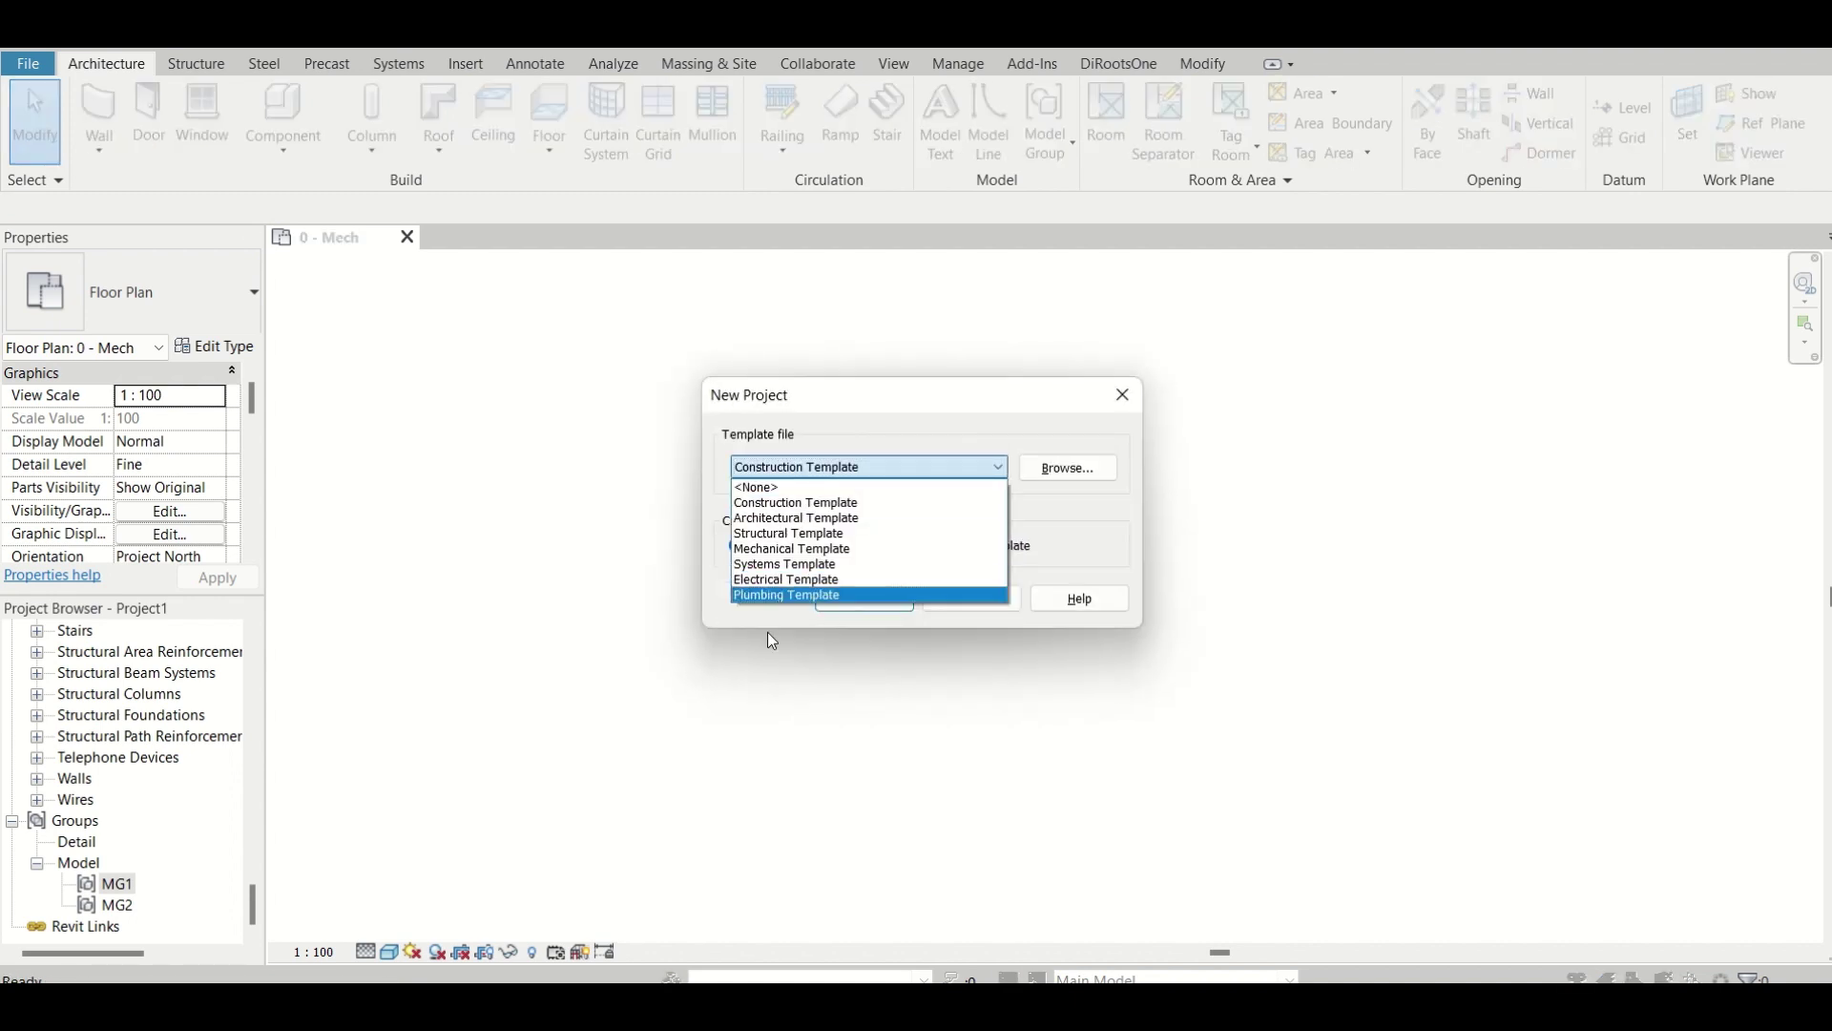
click(782, 561)
click(864, 598)
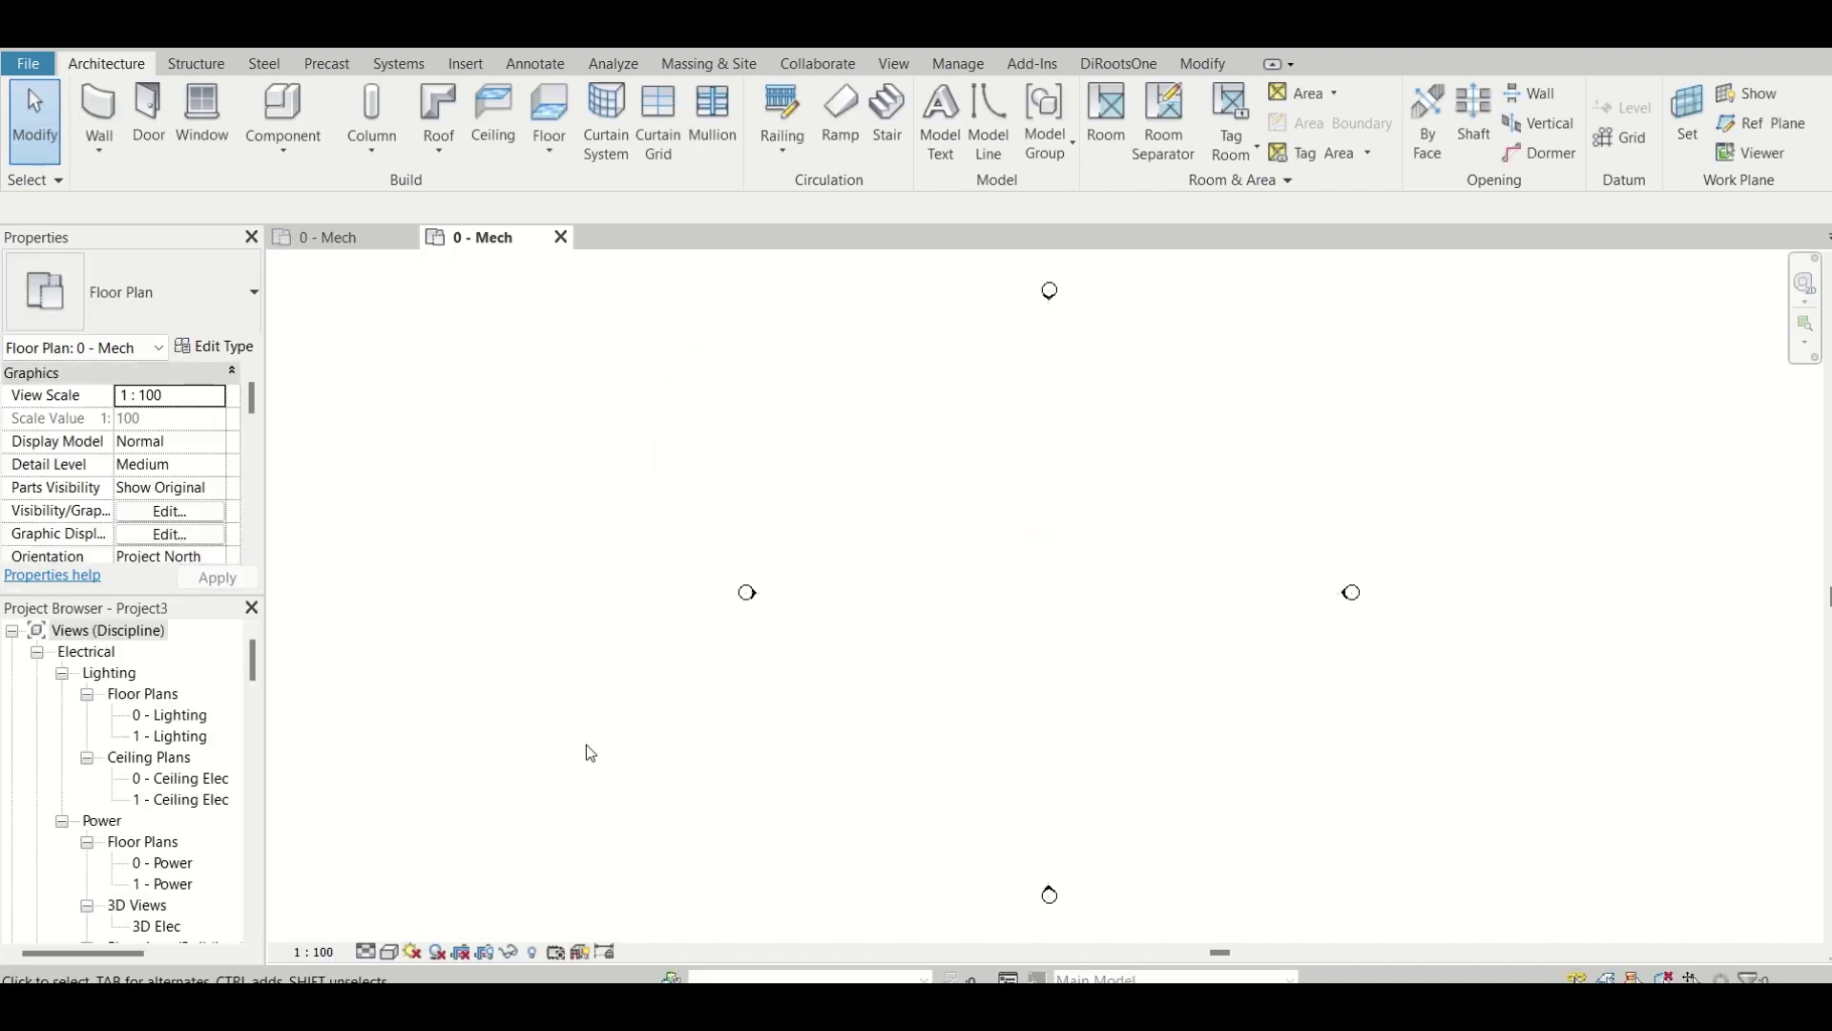
Expand the Groups branch of the new project's browser and check its Detail and Model categories
scroll(157, 817, down, 12)
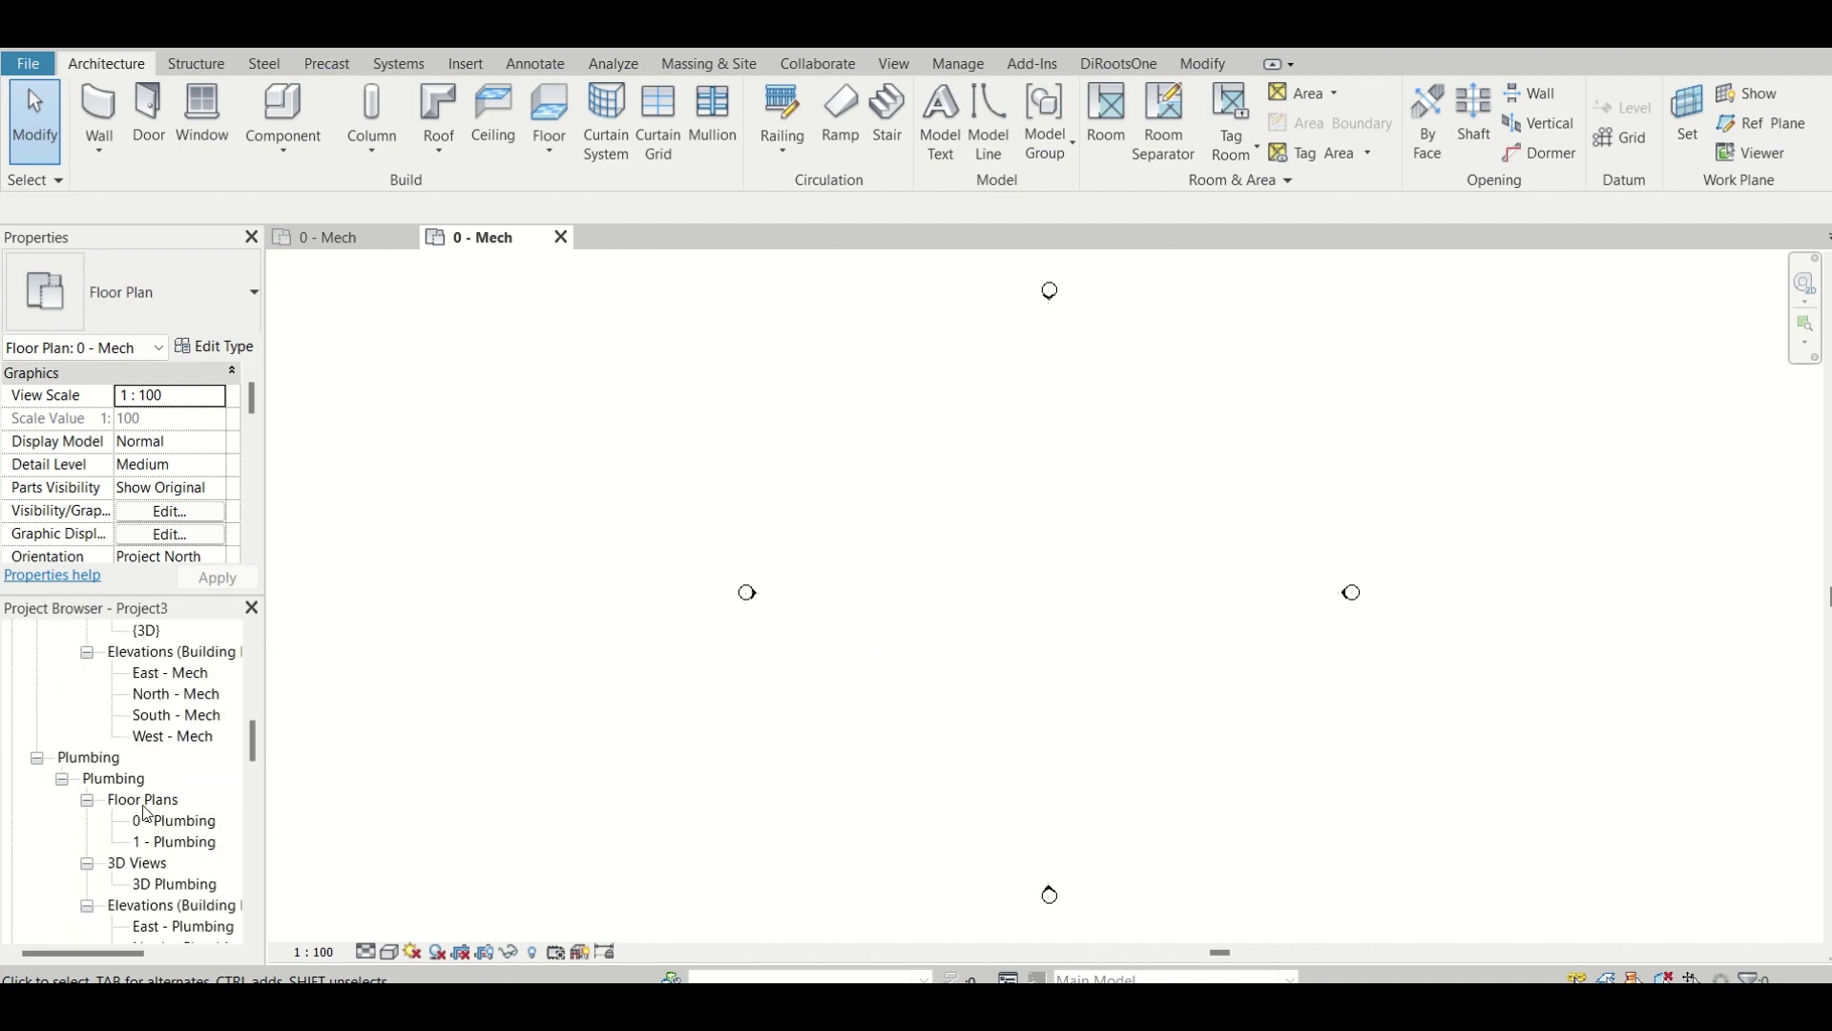
scroll(147, 817, down, 15)
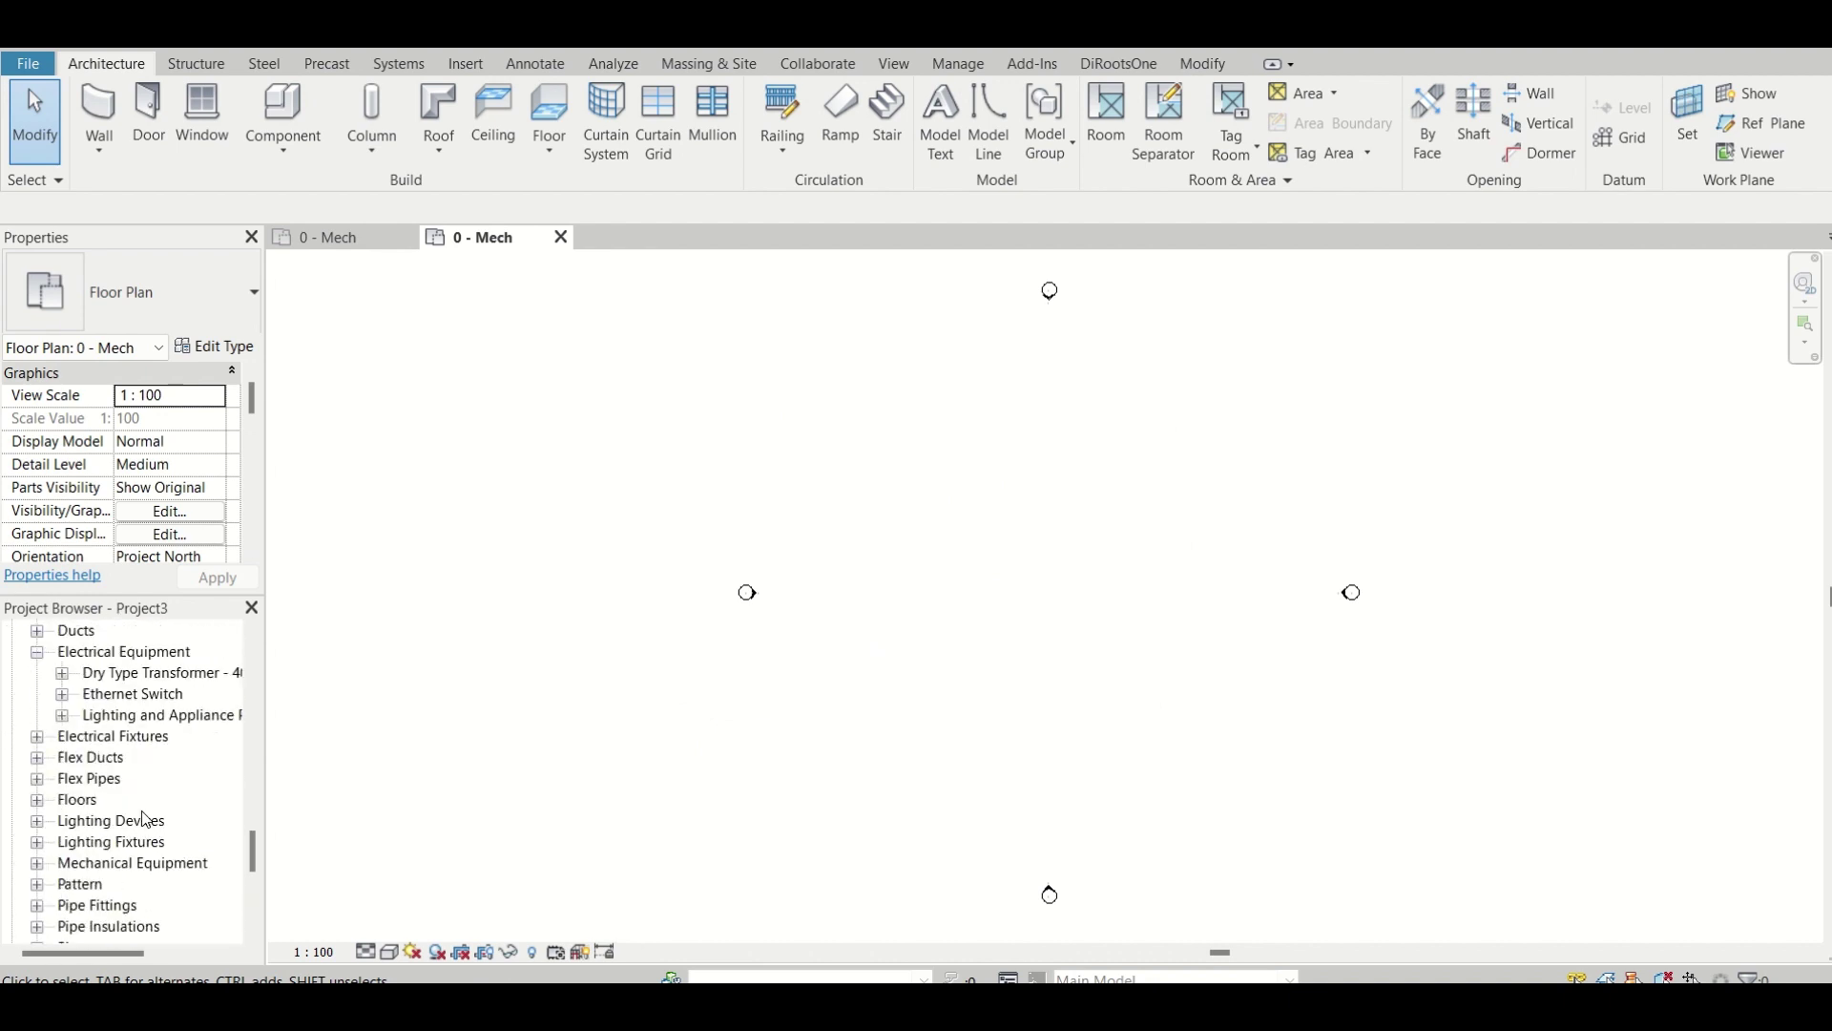
scroll(145, 821, down, 4)
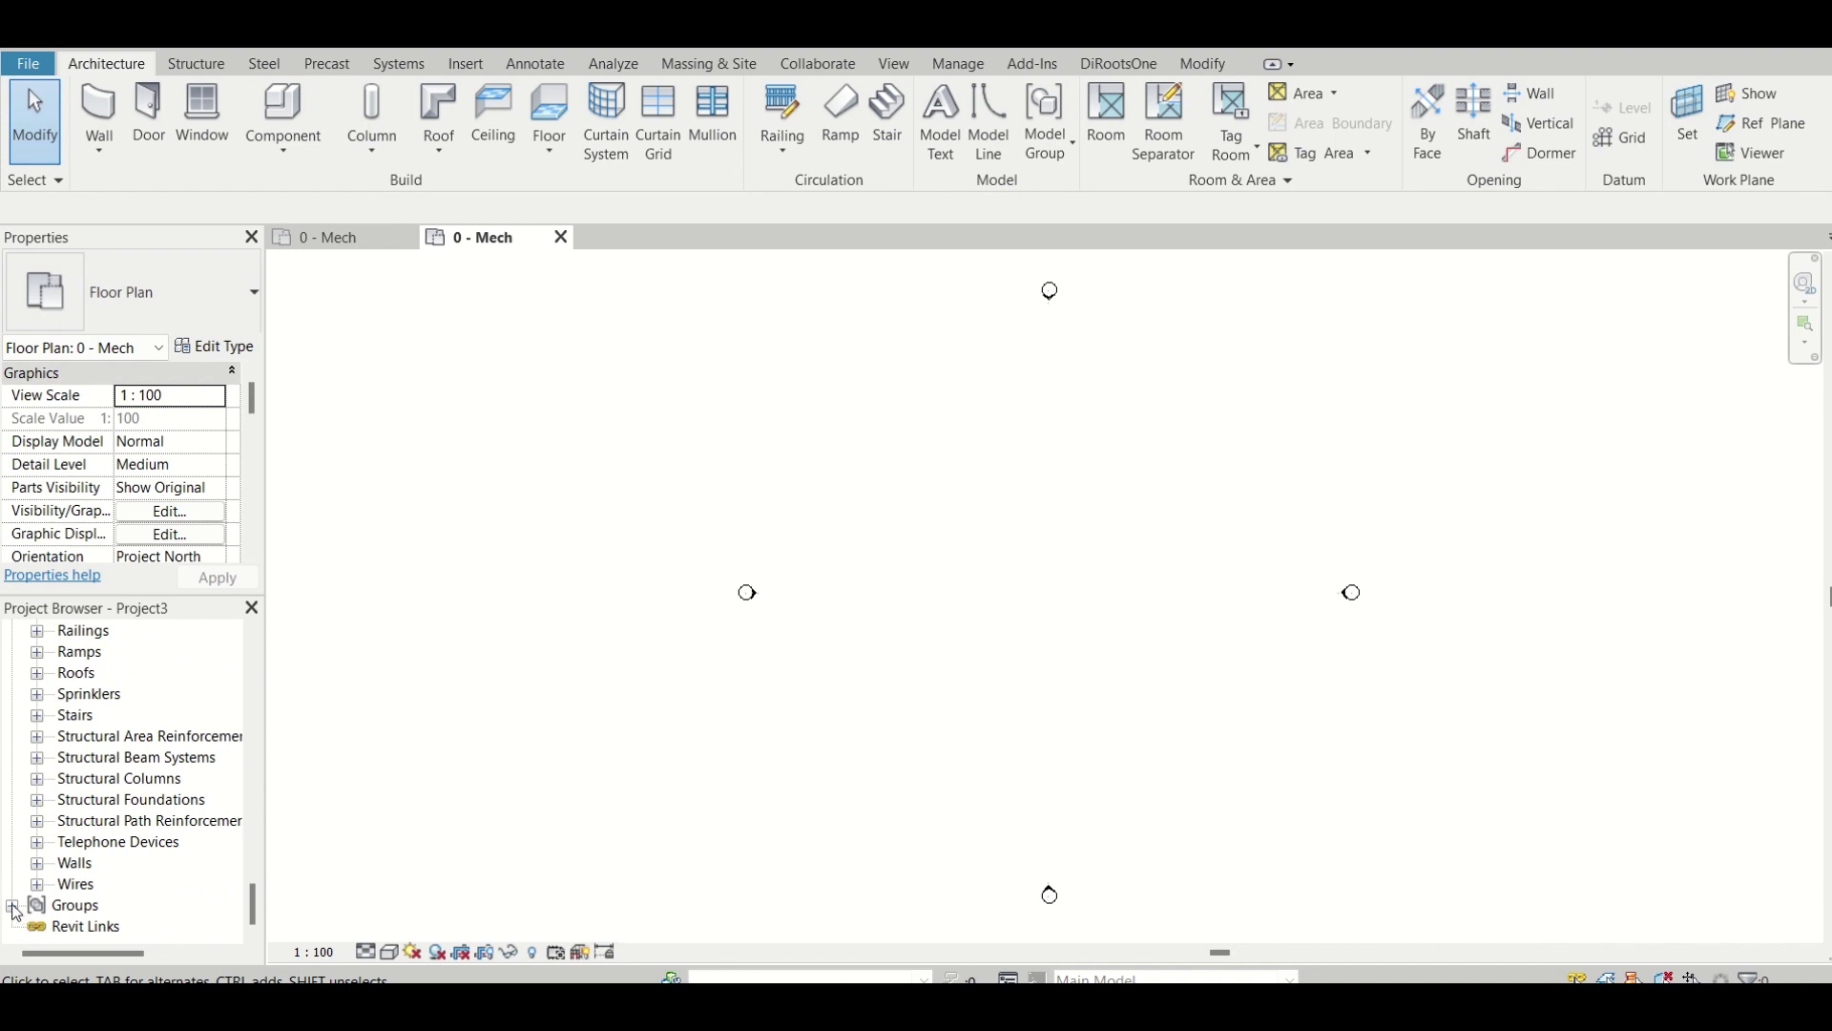
click(13, 905)
click(77, 885)
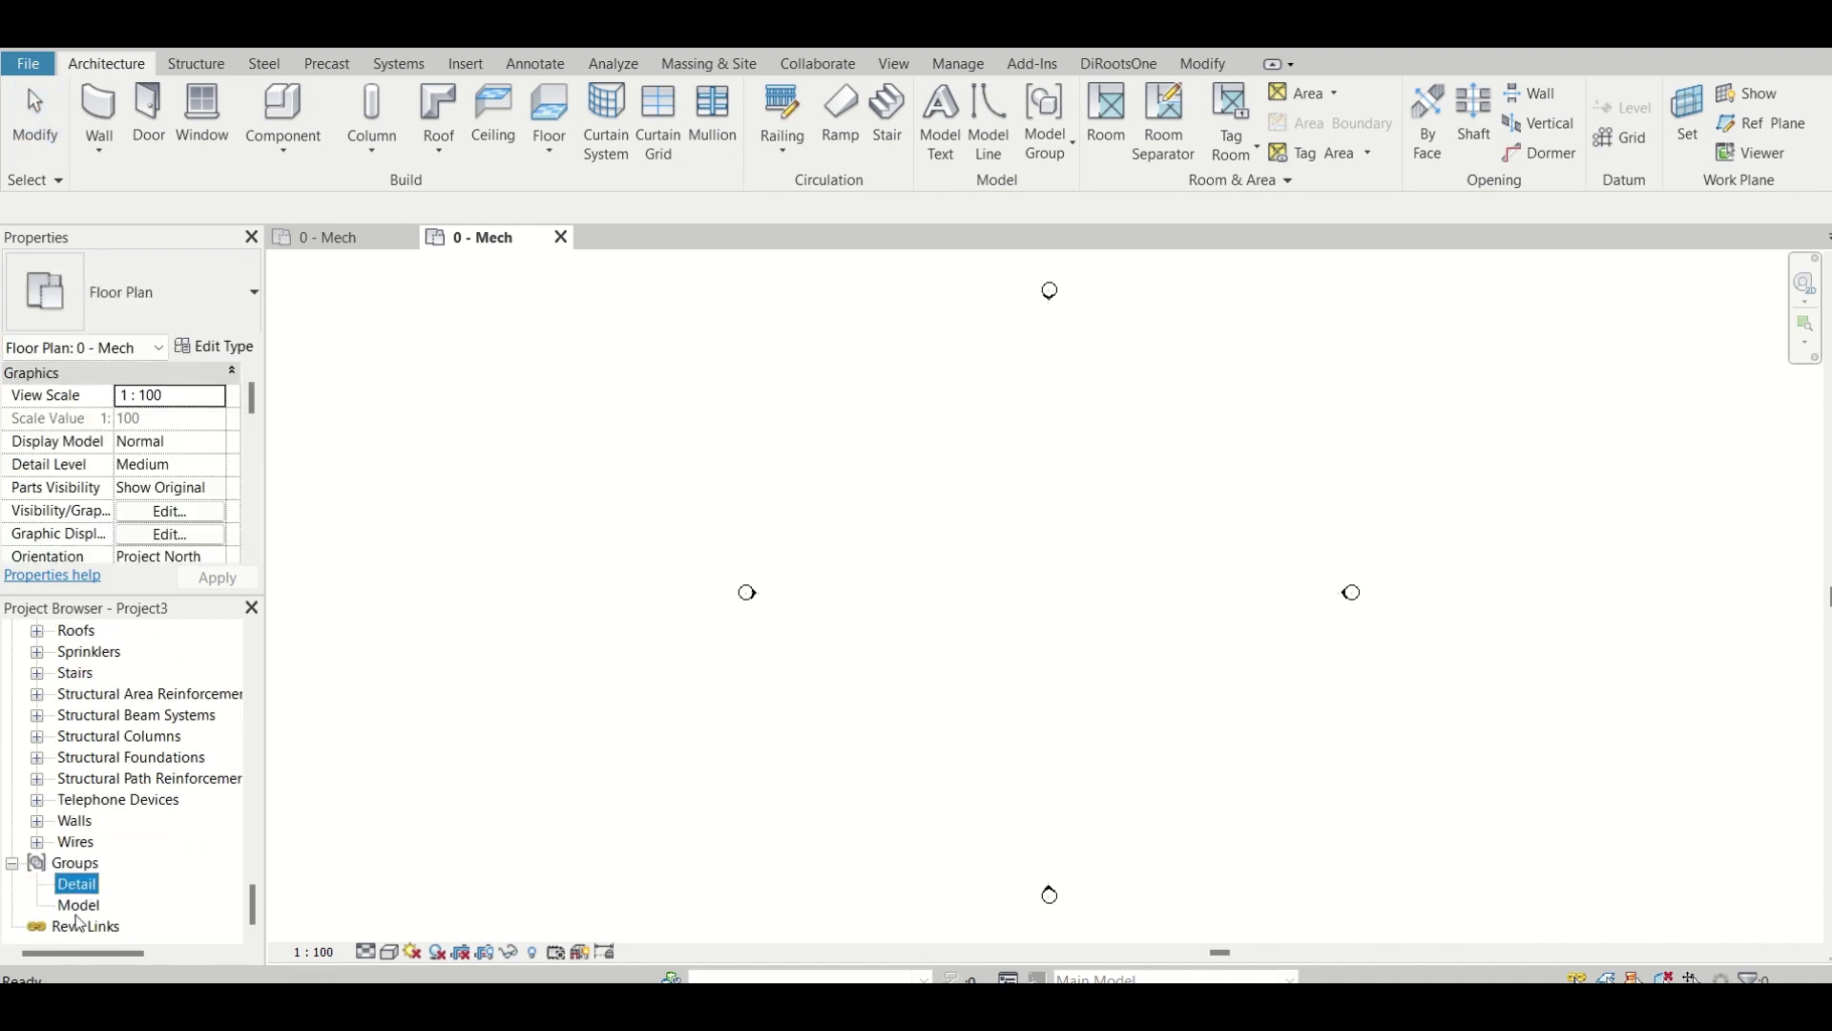
Return to Project1 and load it as a group into the open Project3, including attached details
click(332, 237)
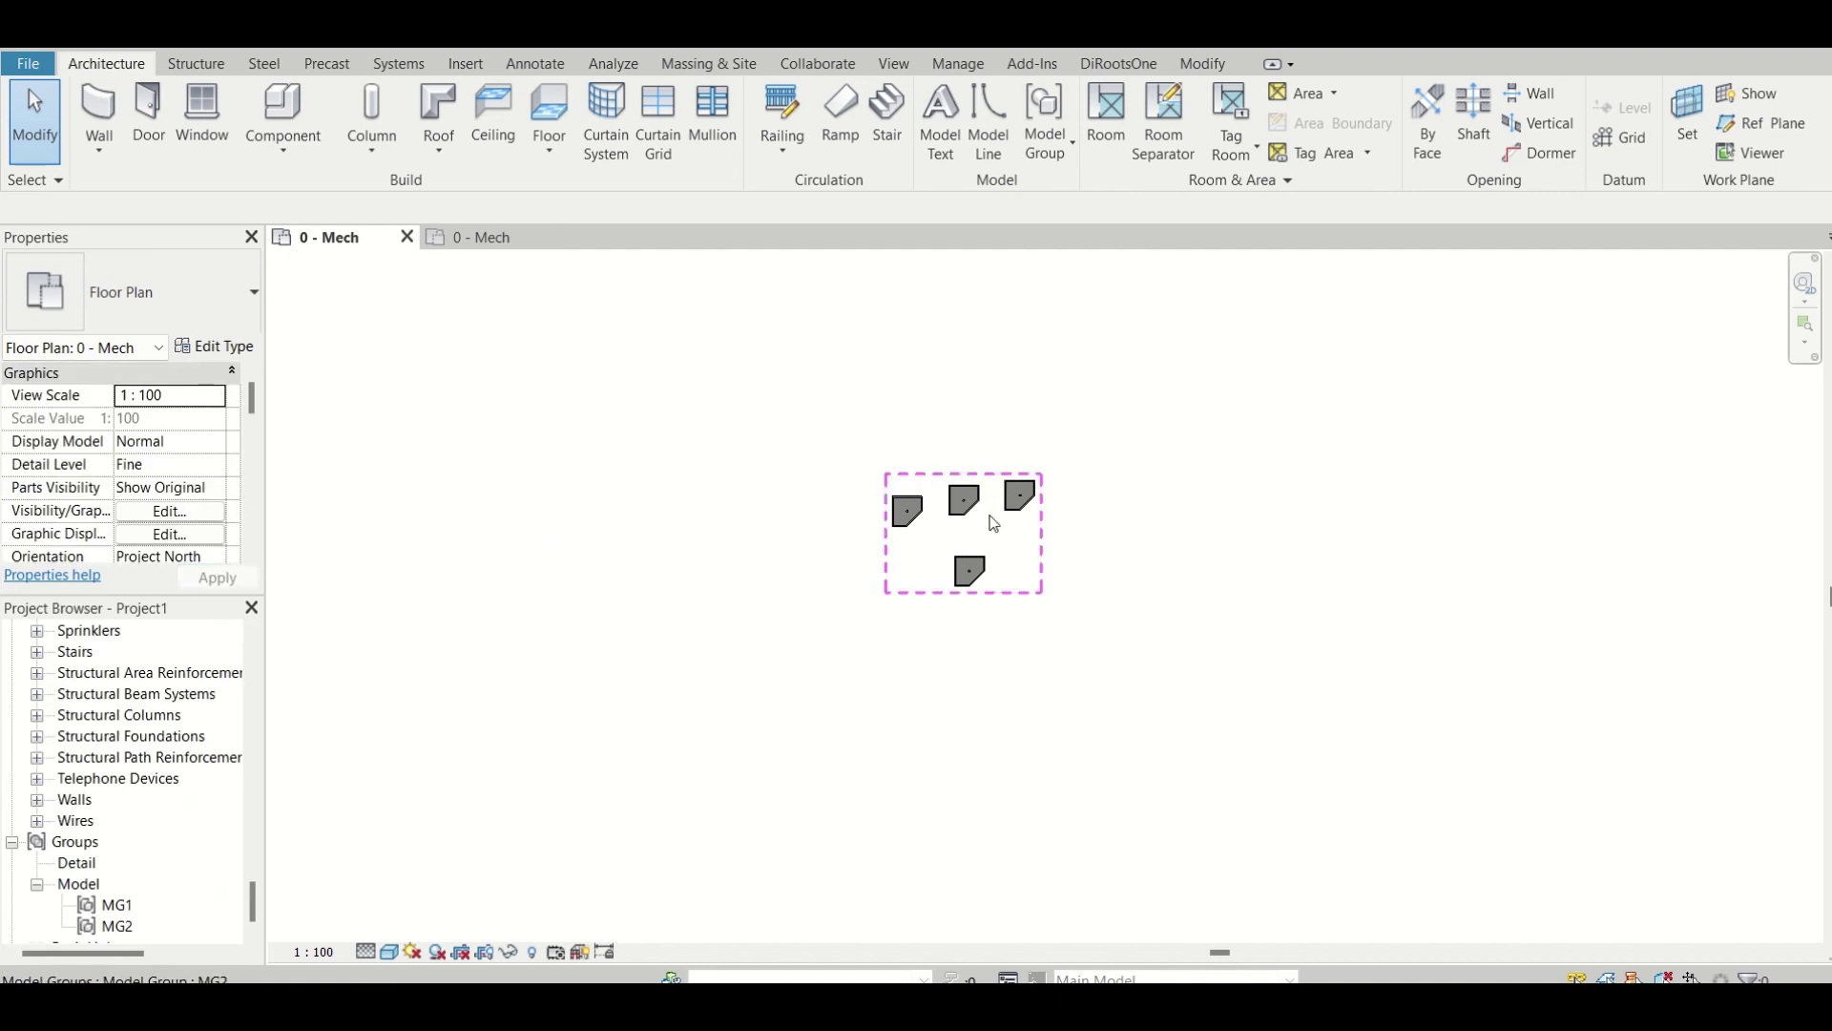
click(1045, 531)
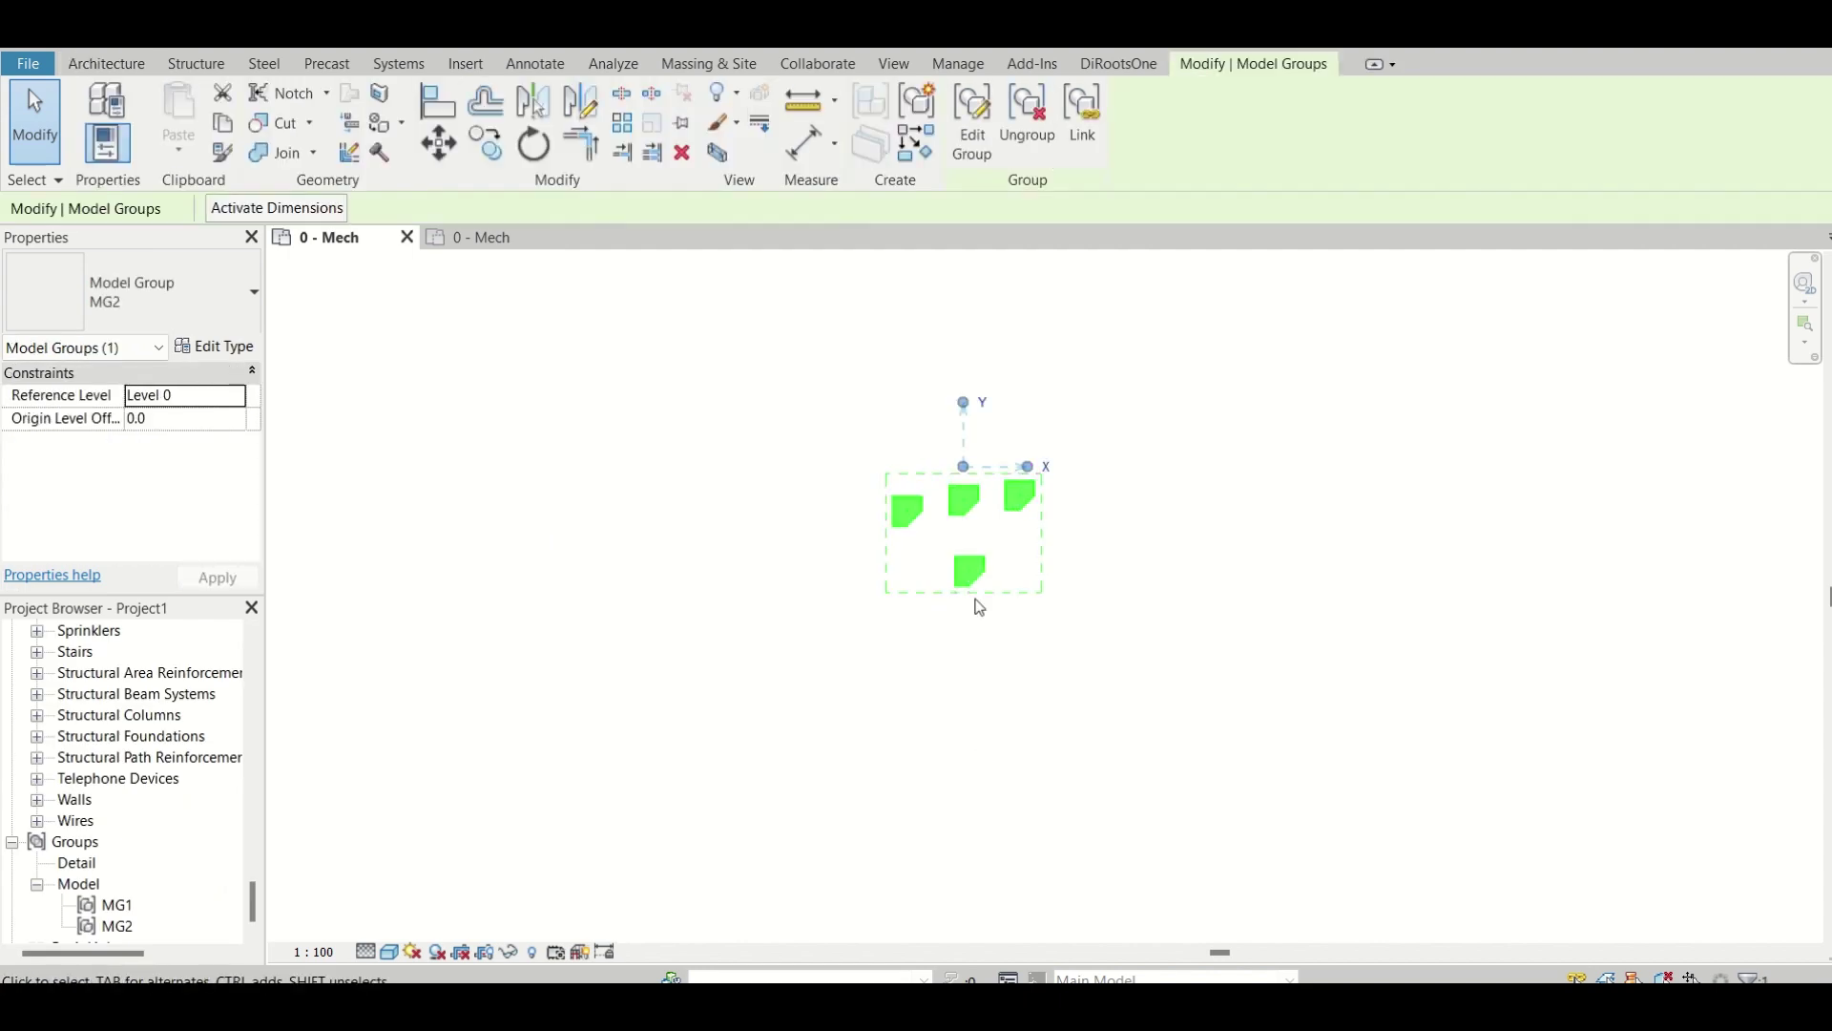
click(942, 682)
scroll(81, 930, down, 1)
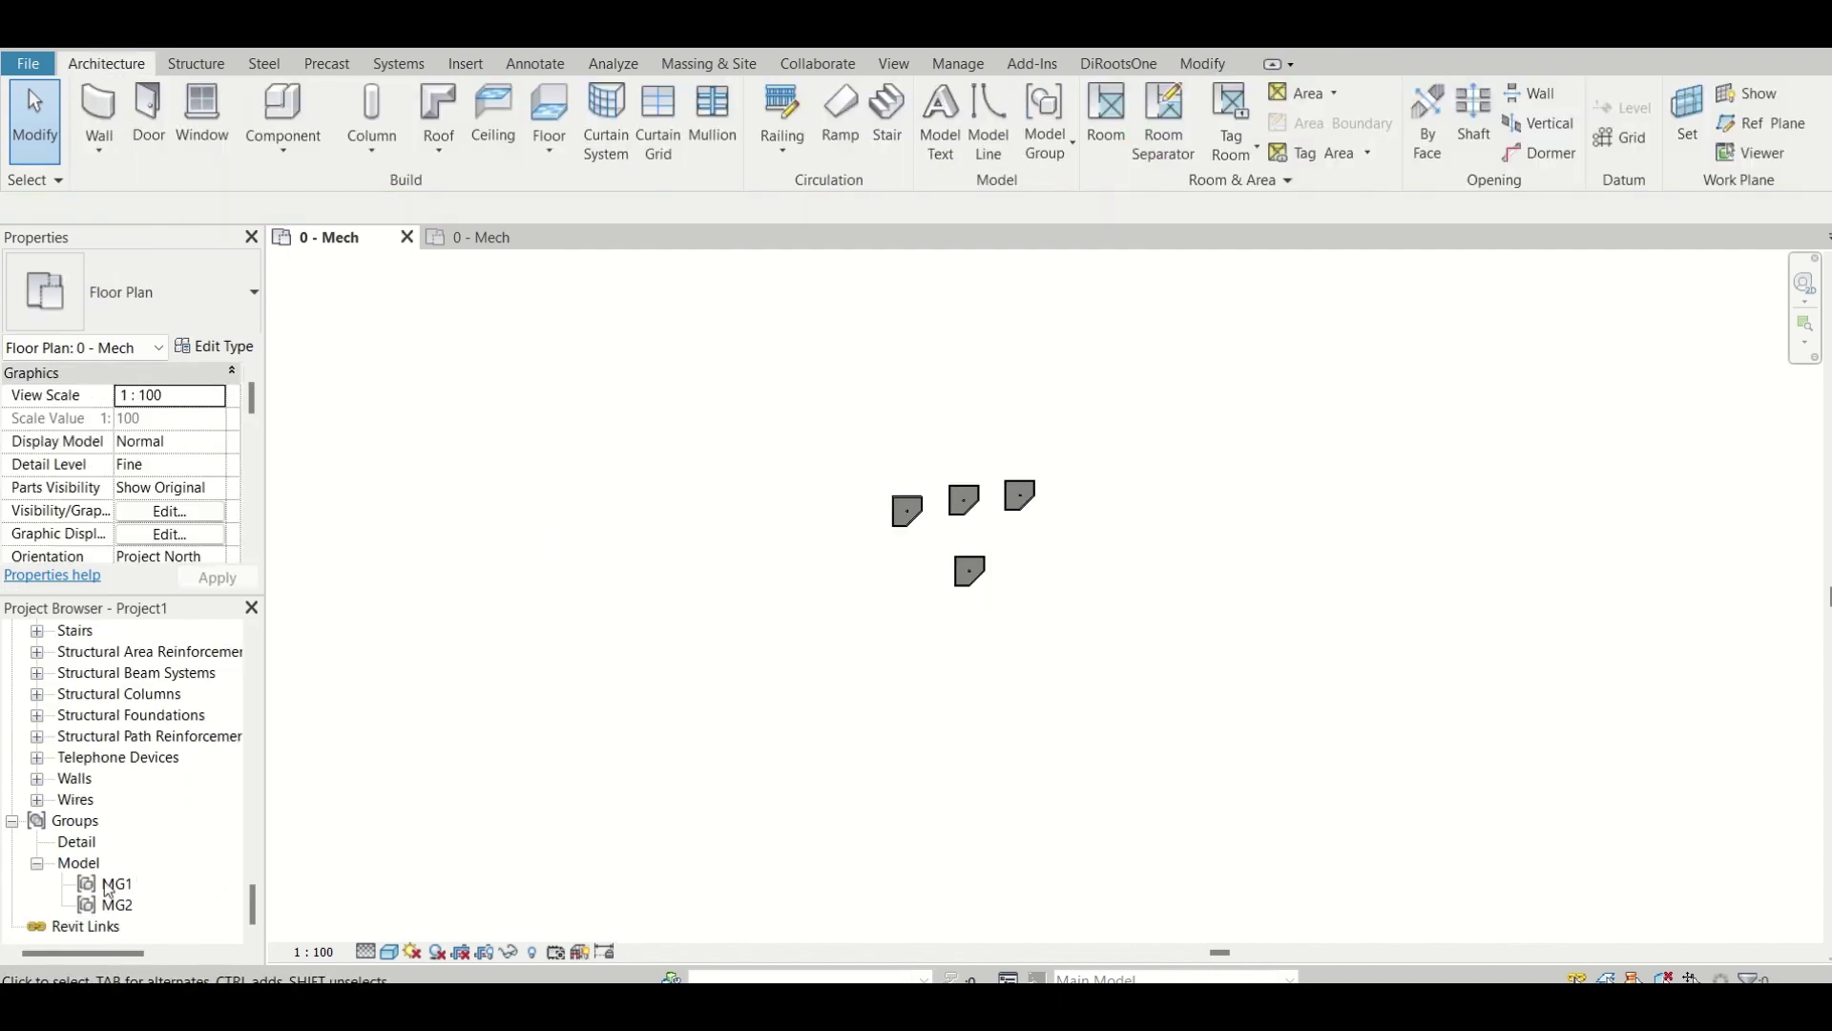
click(1059, 152)
click(1102, 296)
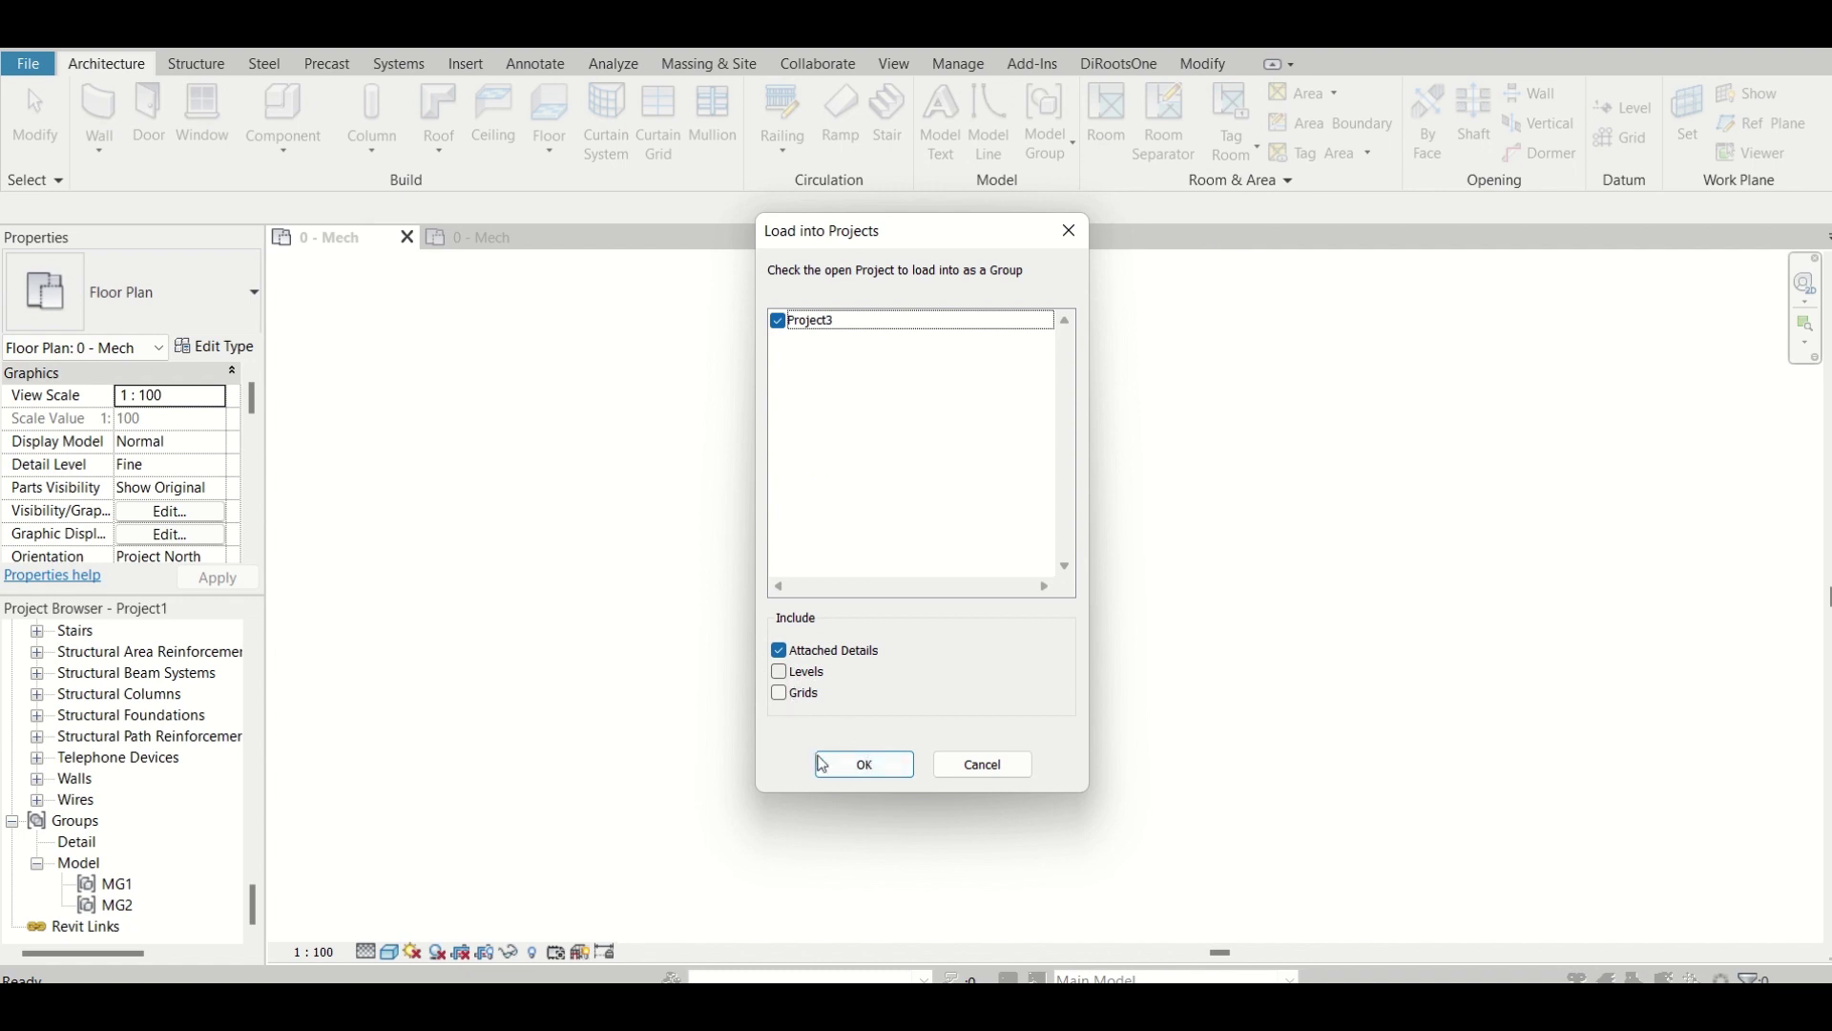
click(845, 764)
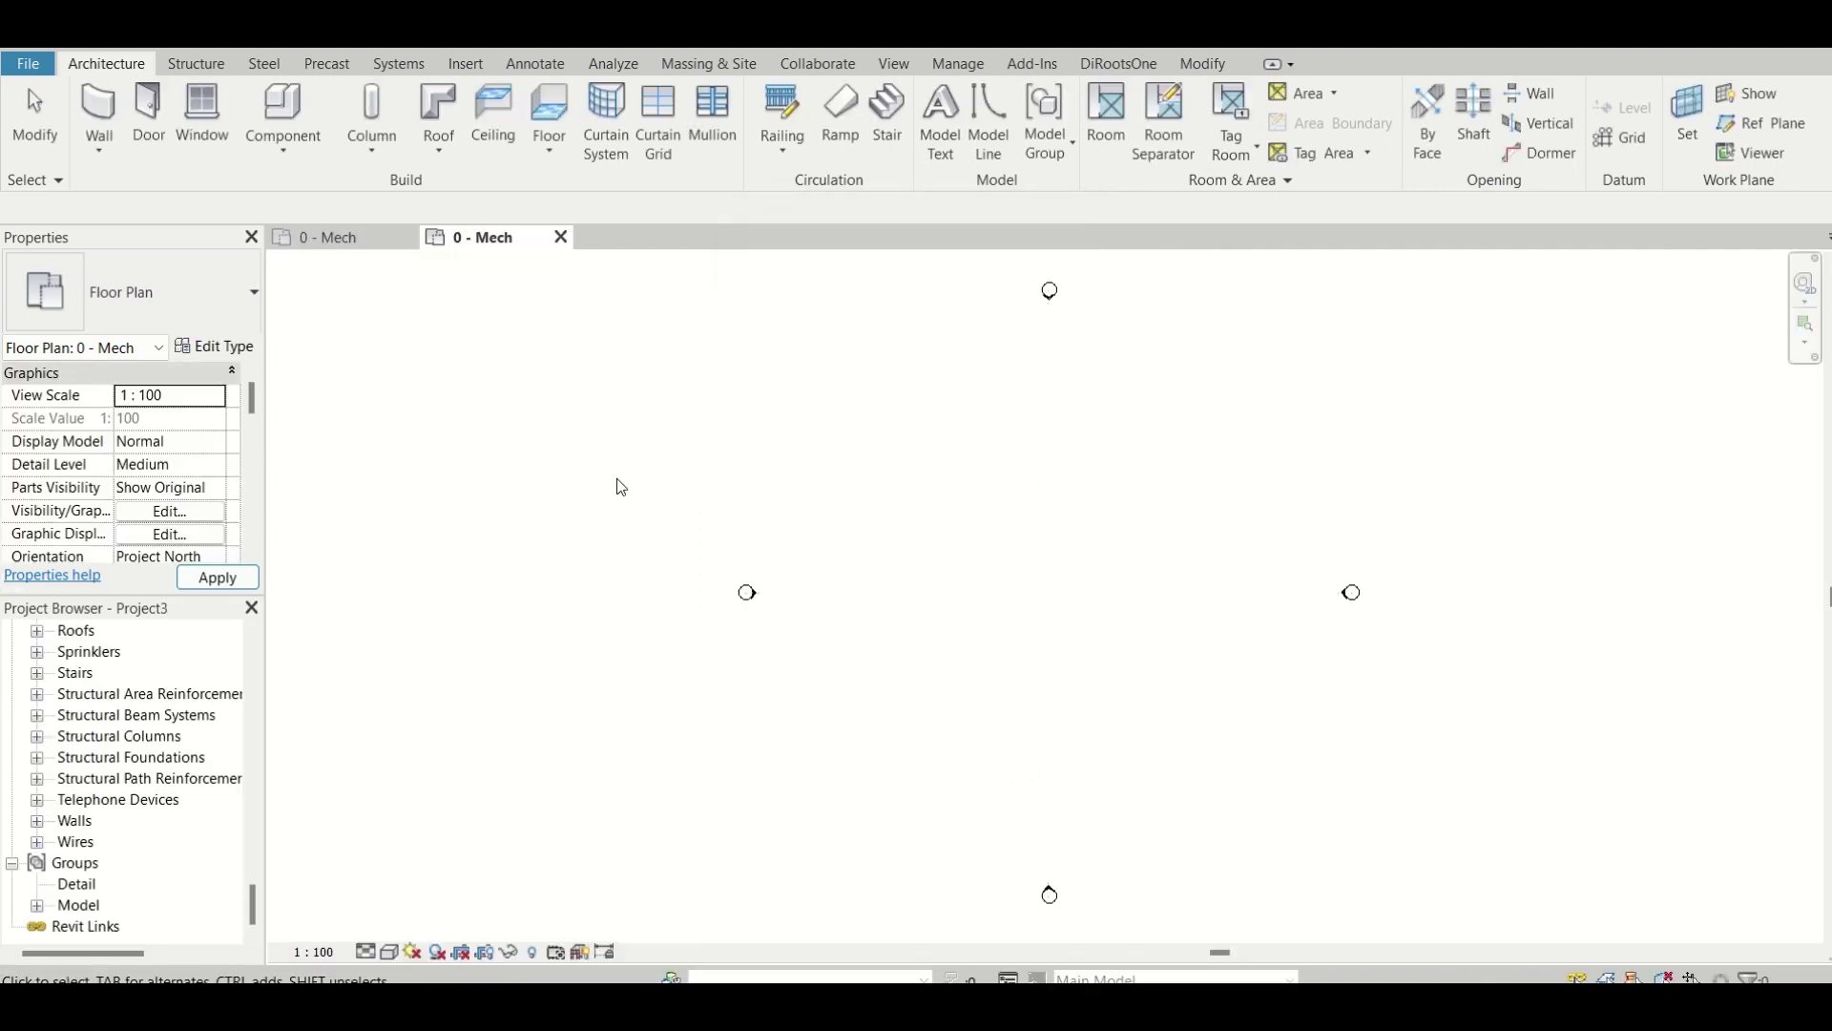
Place one instance of the loaded MG2 group between the elevation markers in Project3's 0 - Mech plan
click(38, 905)
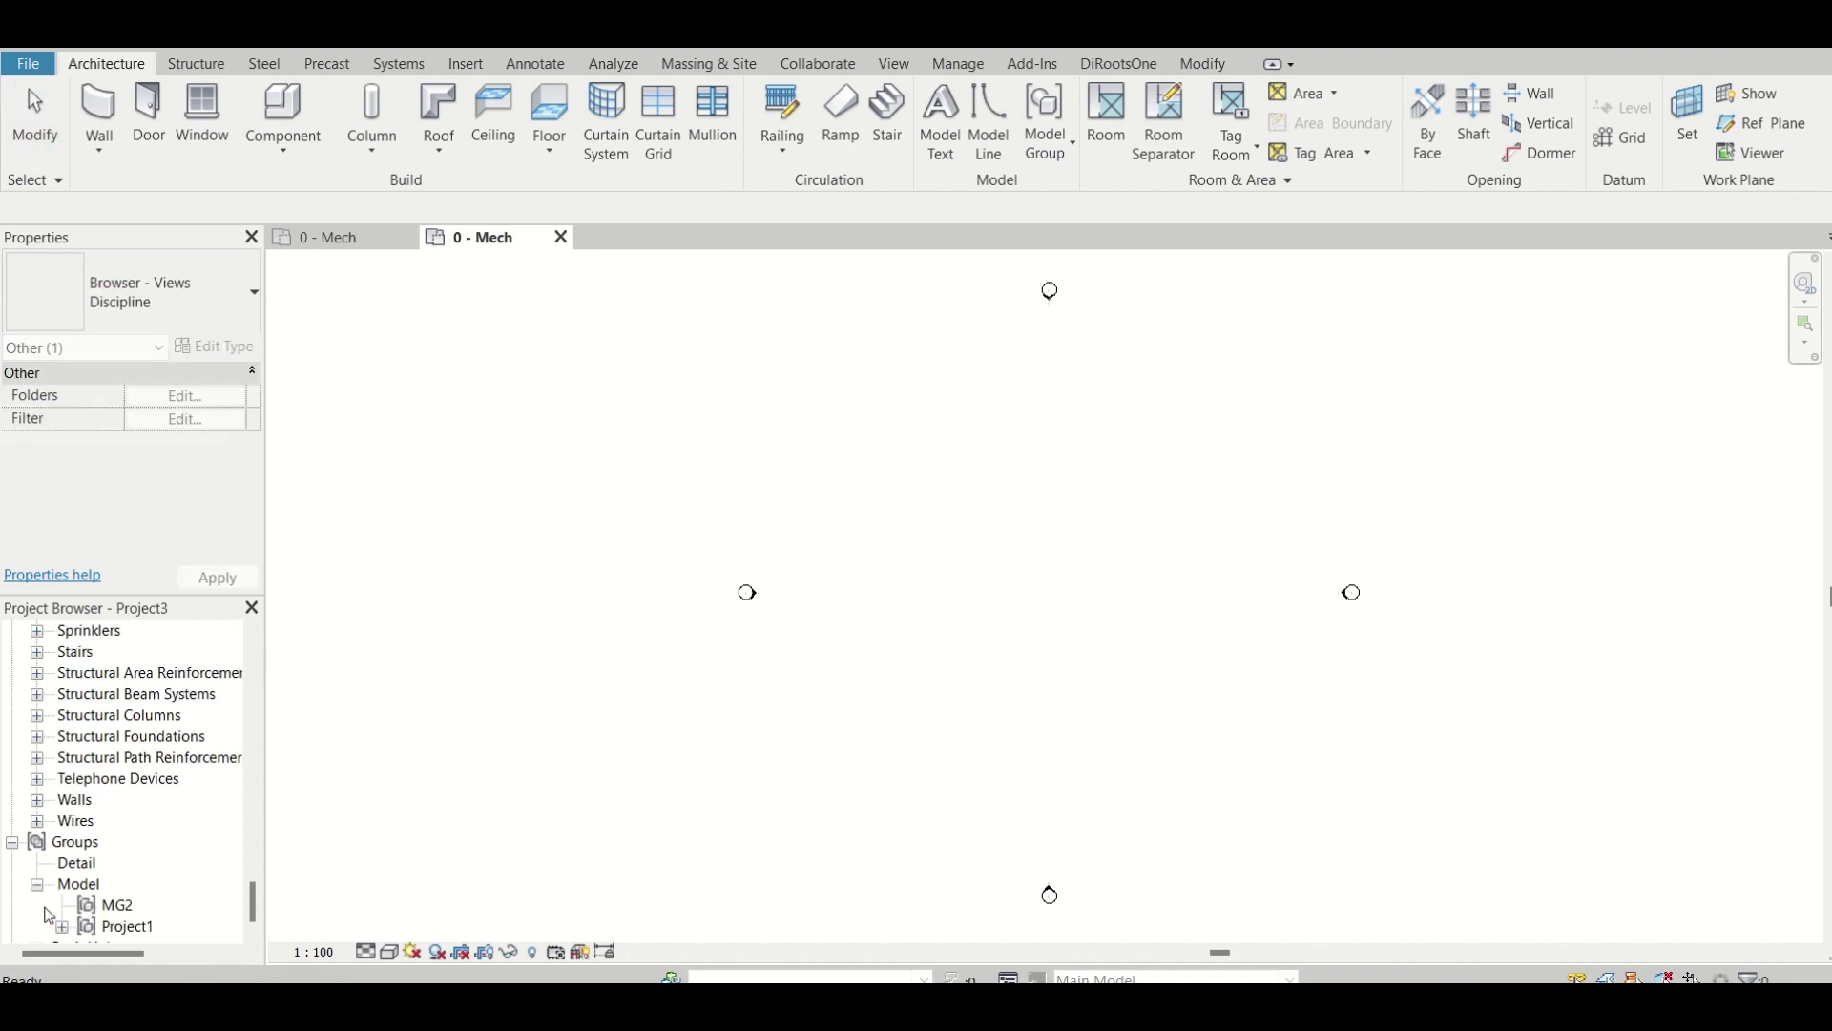
click(115, 886)
drag(116, 892, 994, 586)
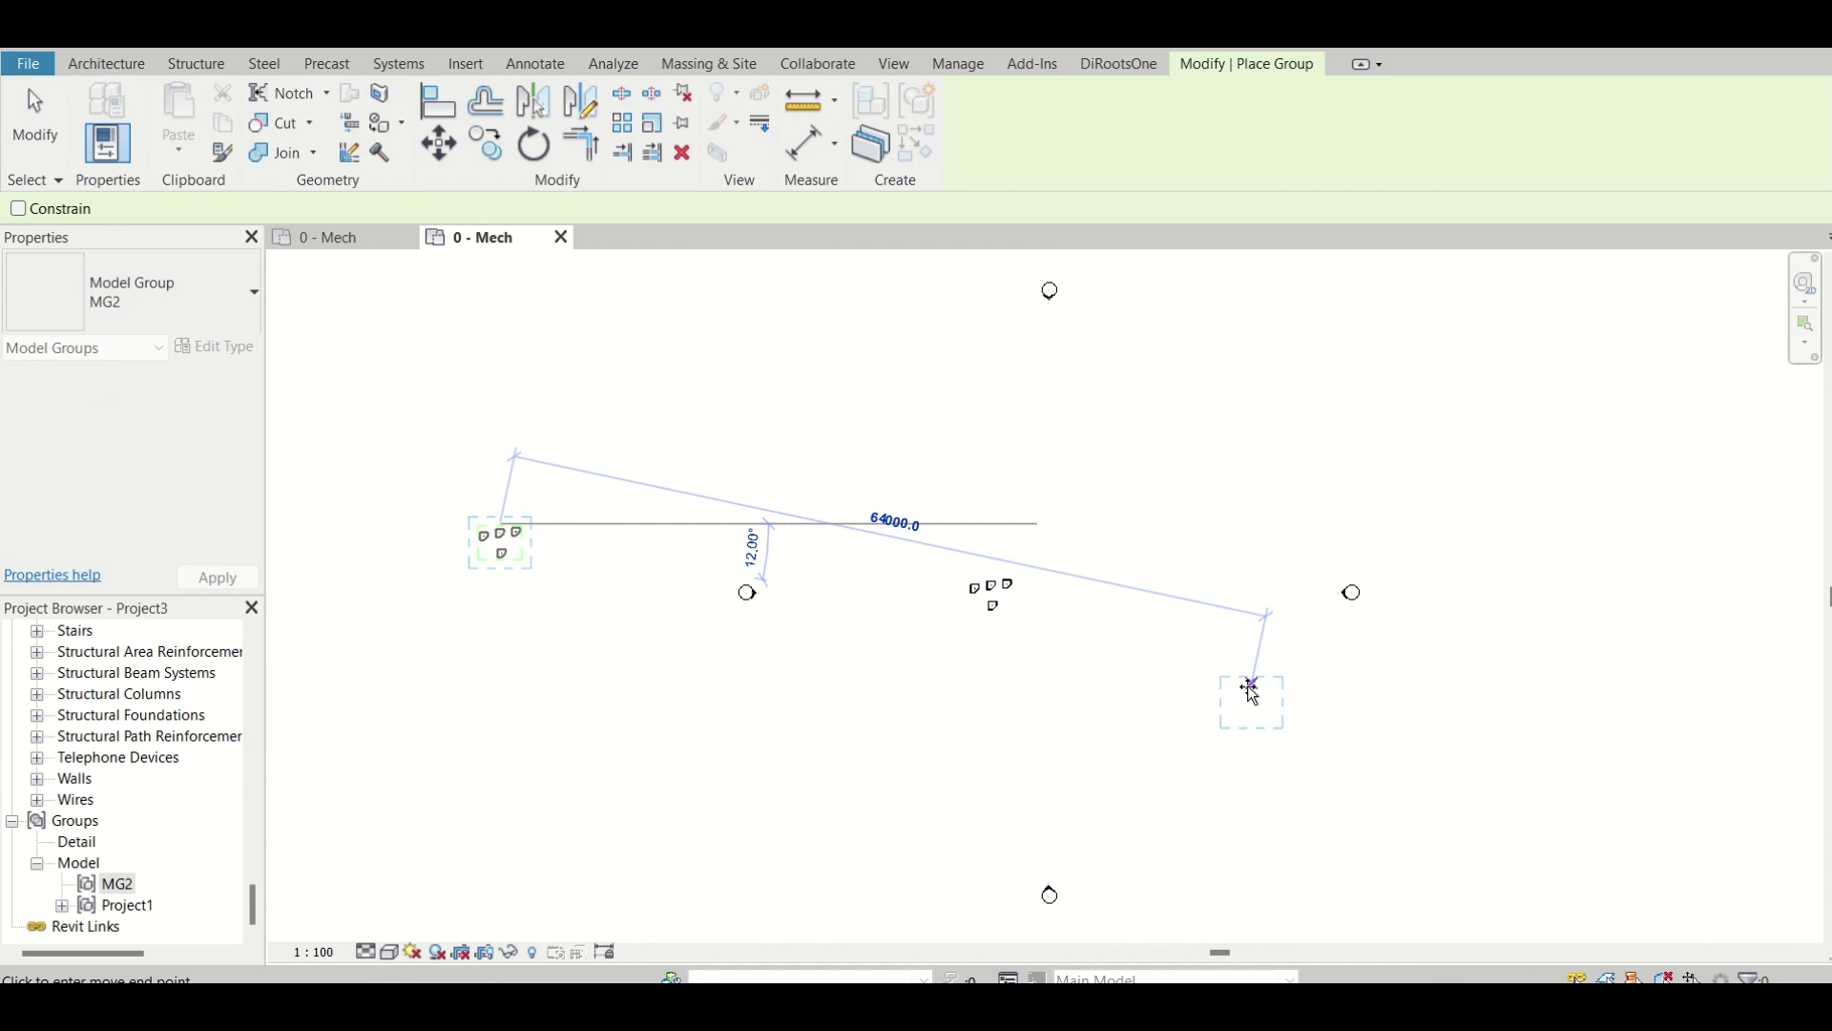
key(Escape)
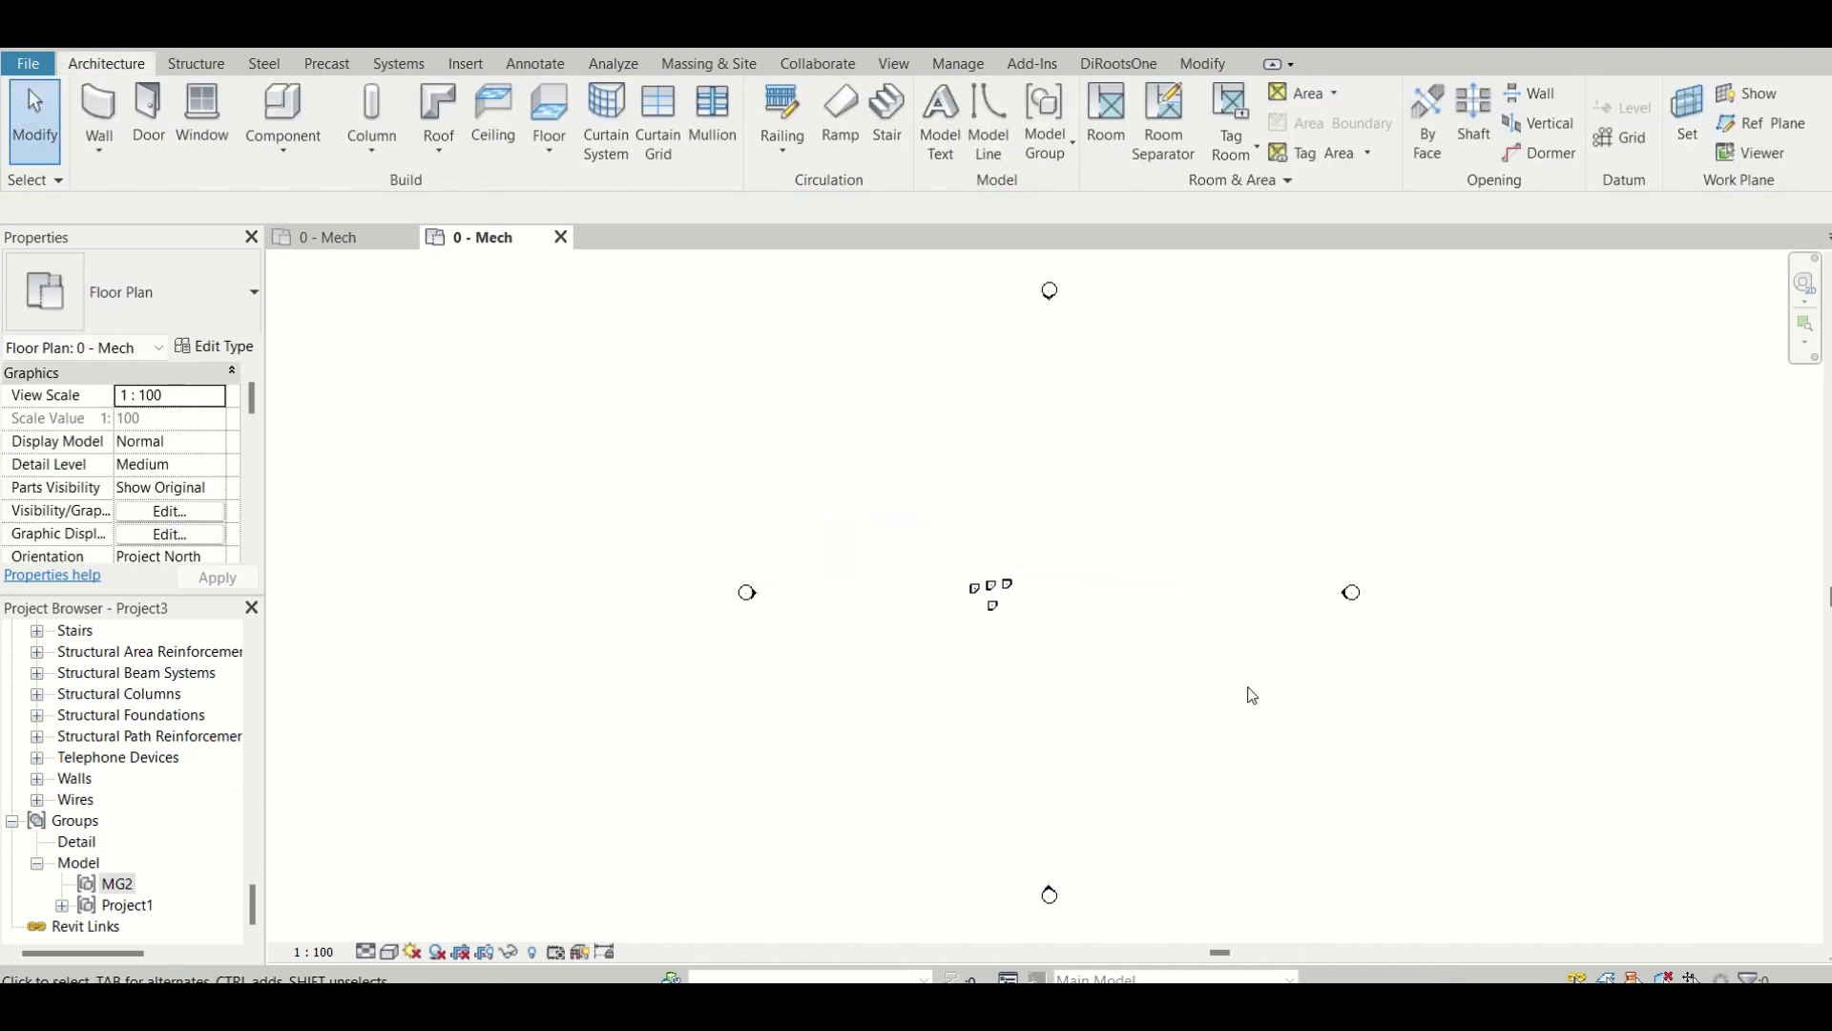
Expand the Project1 model group in Project3's browser and inspect its nested MG2 group
click(62, 905)
scroll(112, 922, down, 1)
click(134, 906)
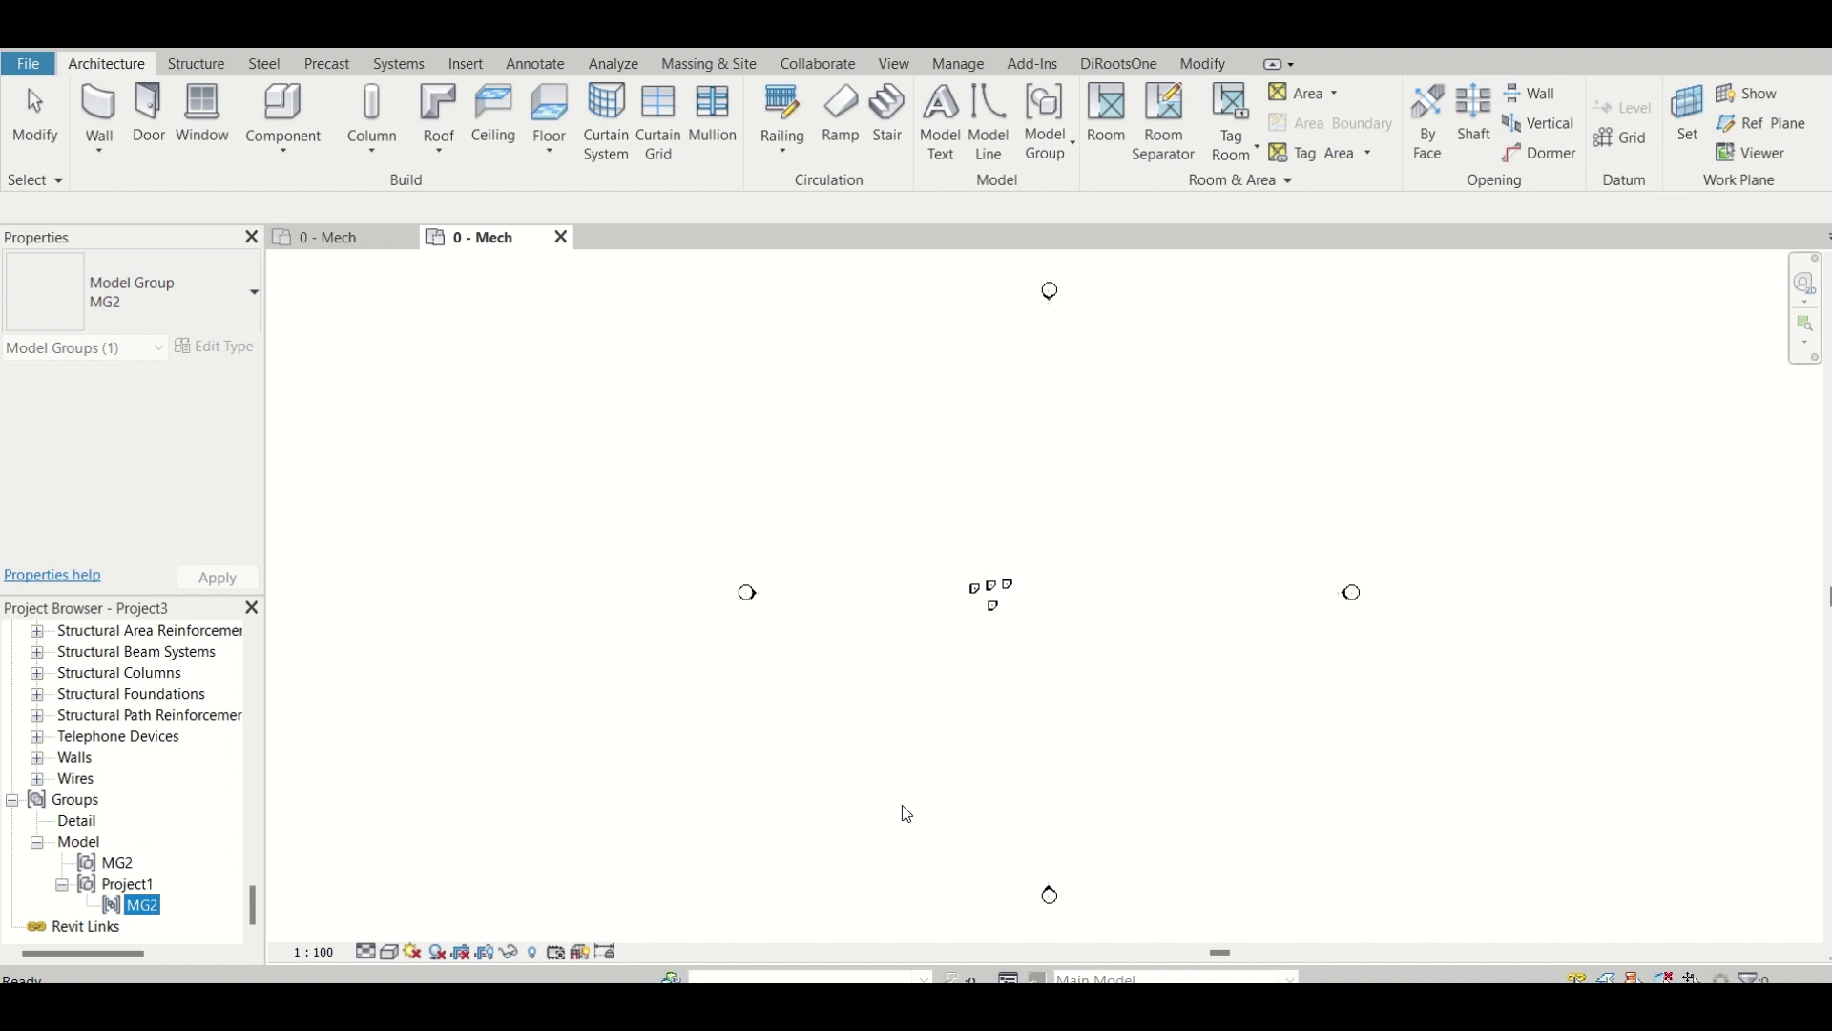
In Project1, place an MG1 instance to the lower right of the existing MG2 instance and return to Project3
click(333, 229)
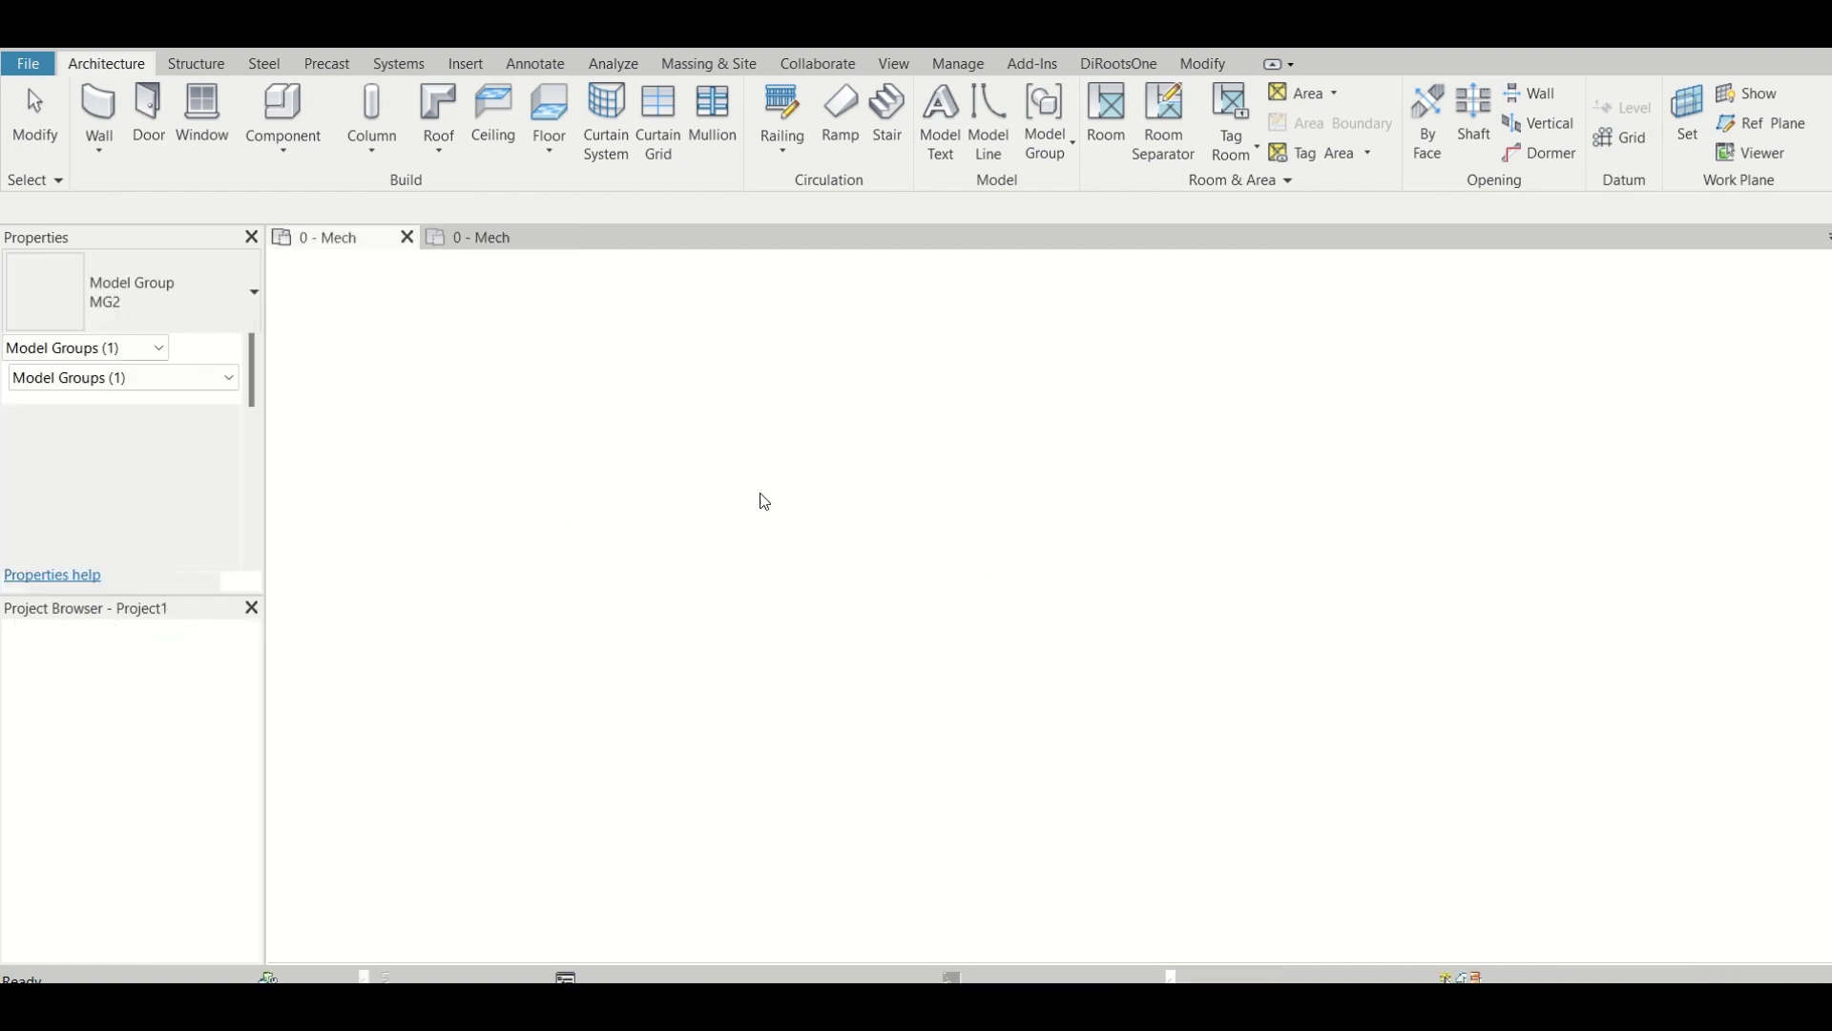
drag(116, 905, 954, 744)
click(1219, 635)
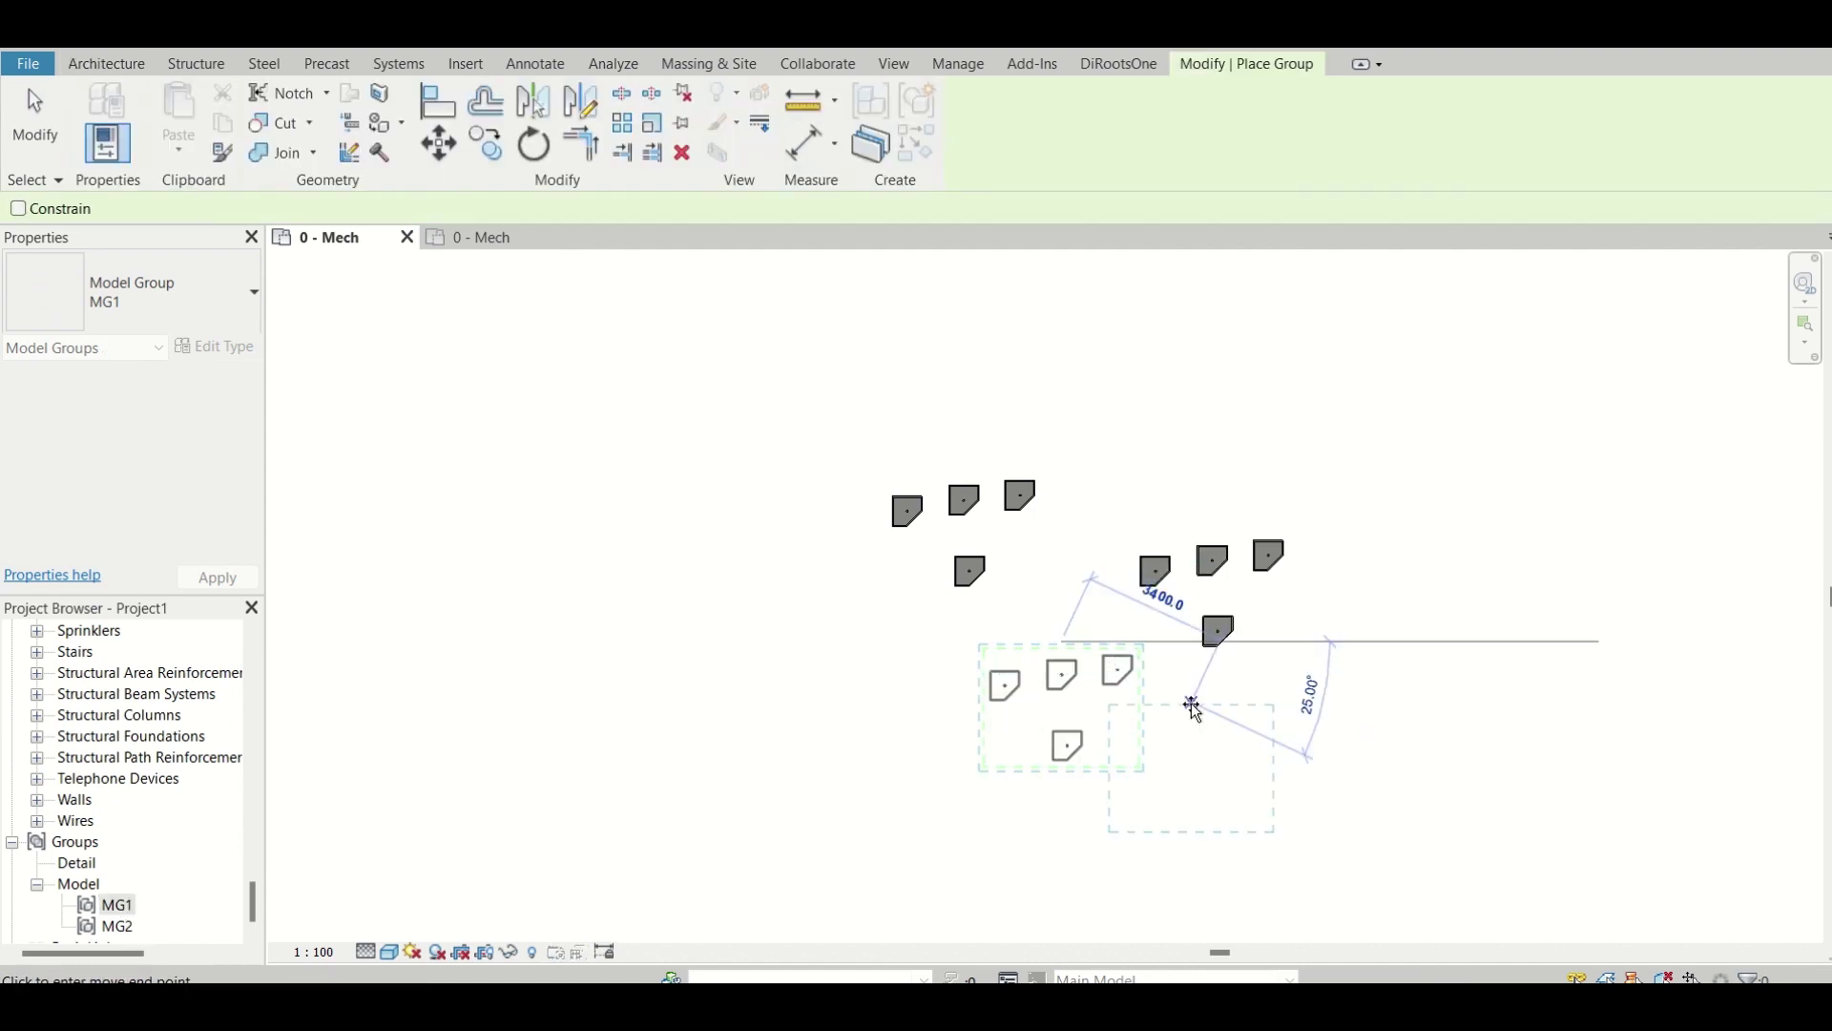
key(Escape)
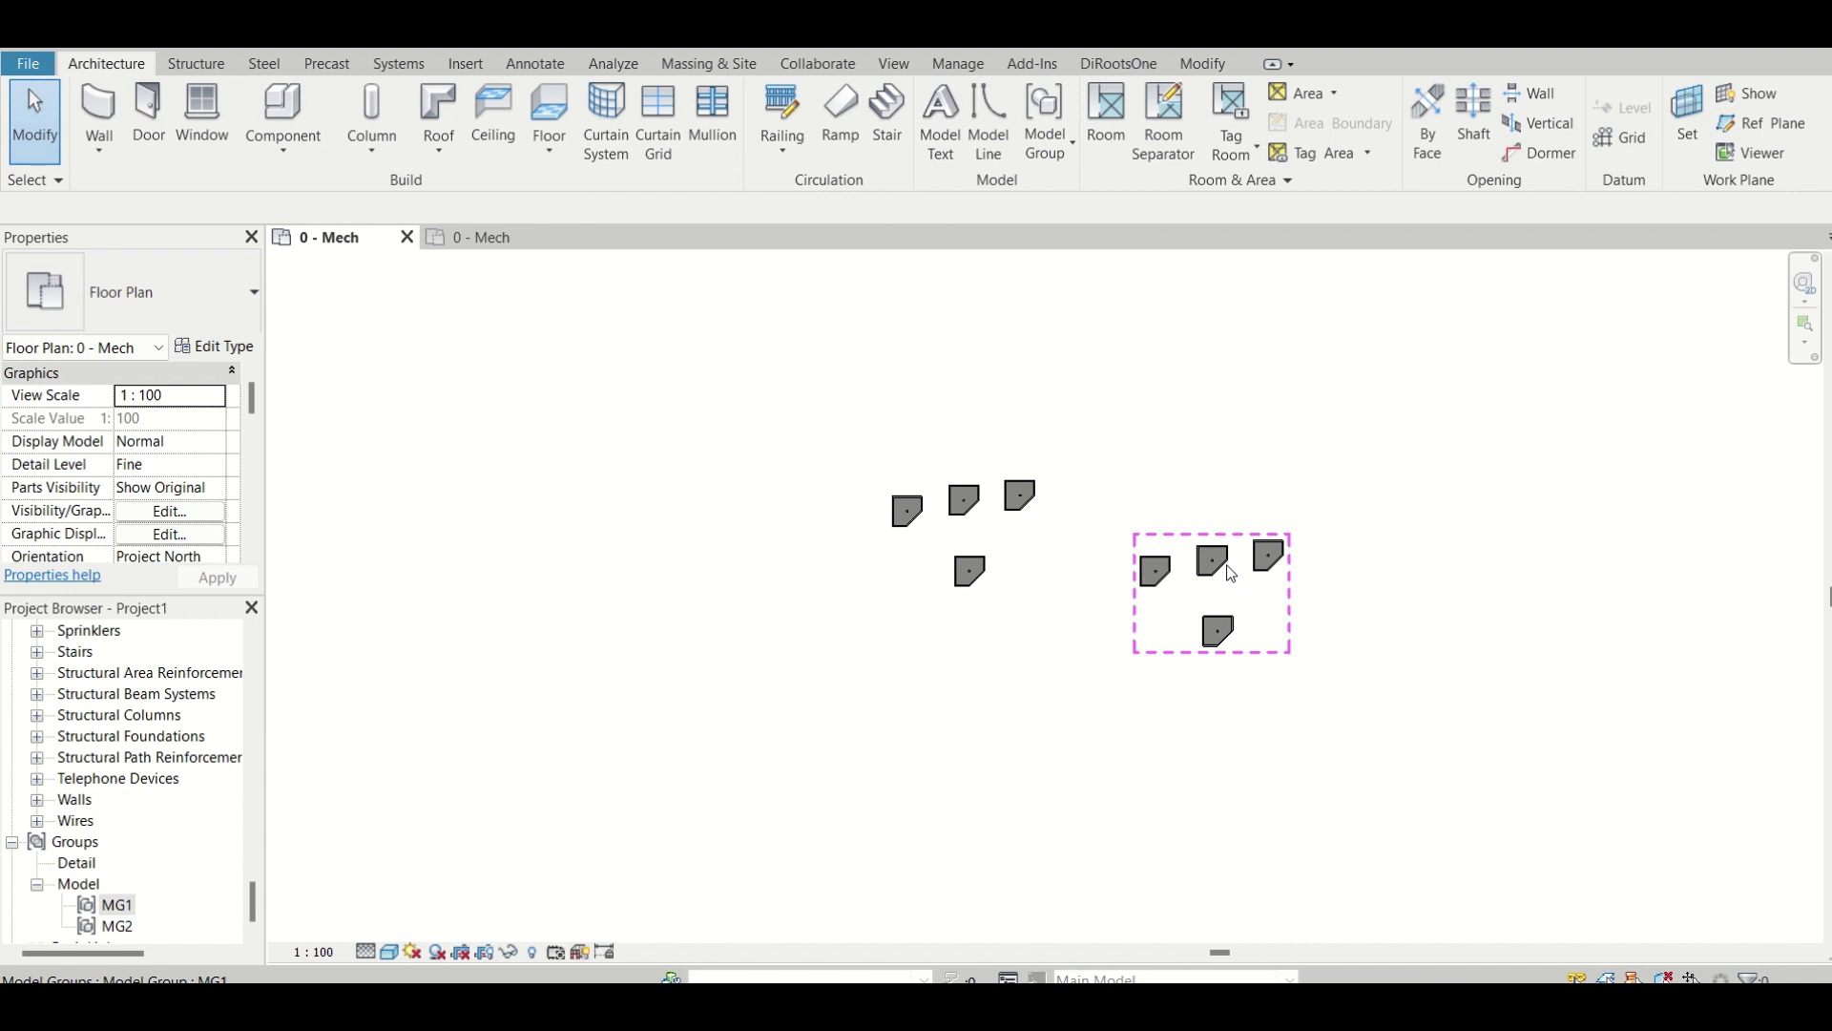
click(472, 237)
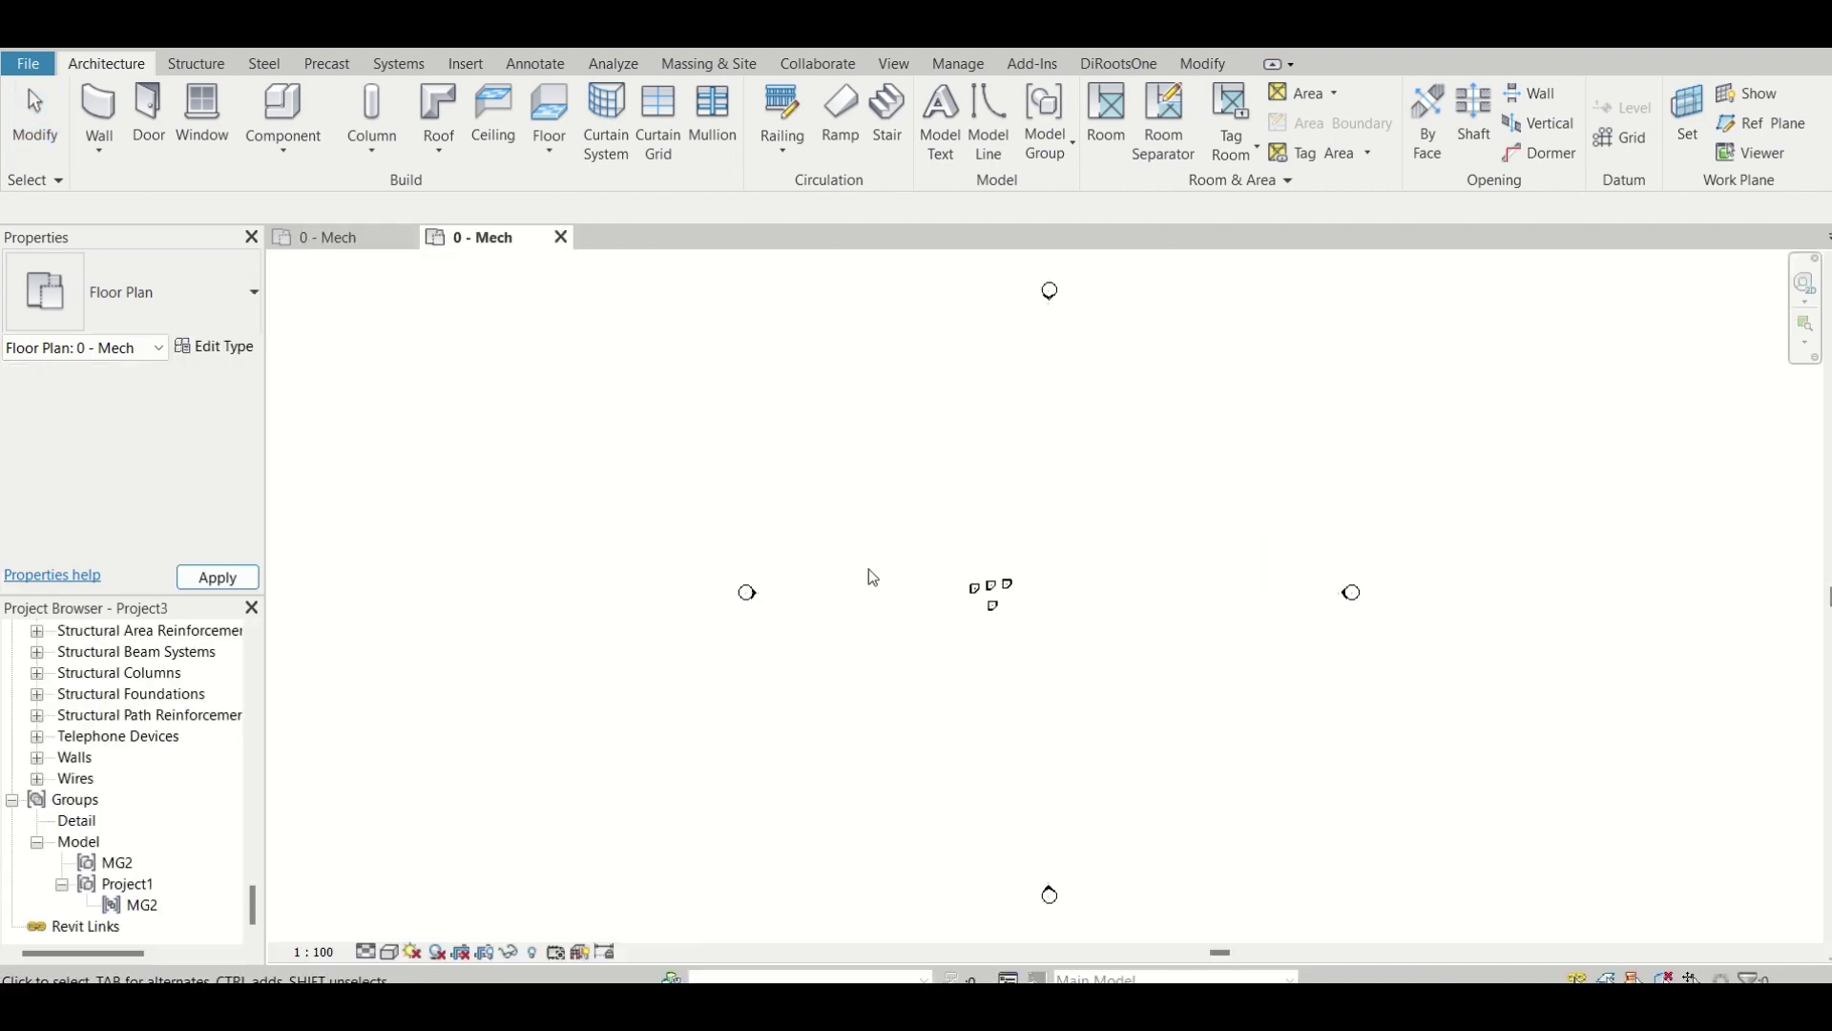
Ungroup the MG2 instance placed in Project3
click(953, 601)
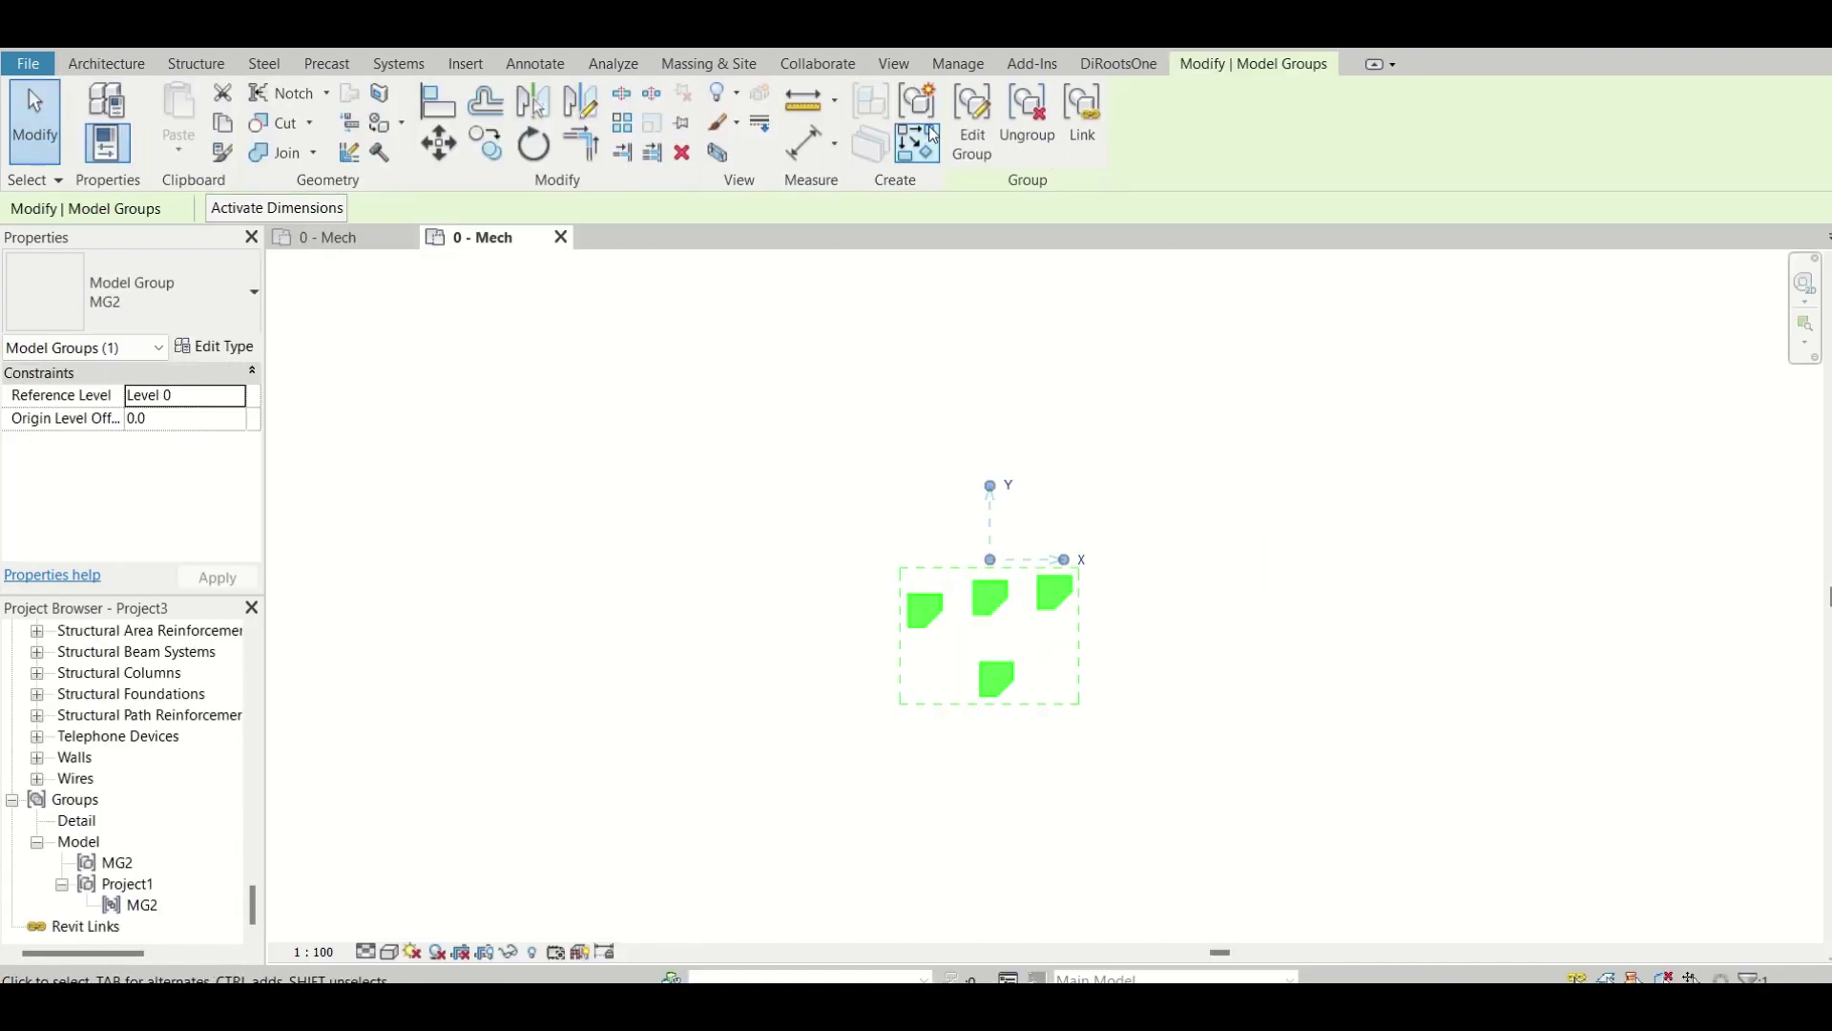
click(1031, 119)
scroll(844, 662, up, 2)
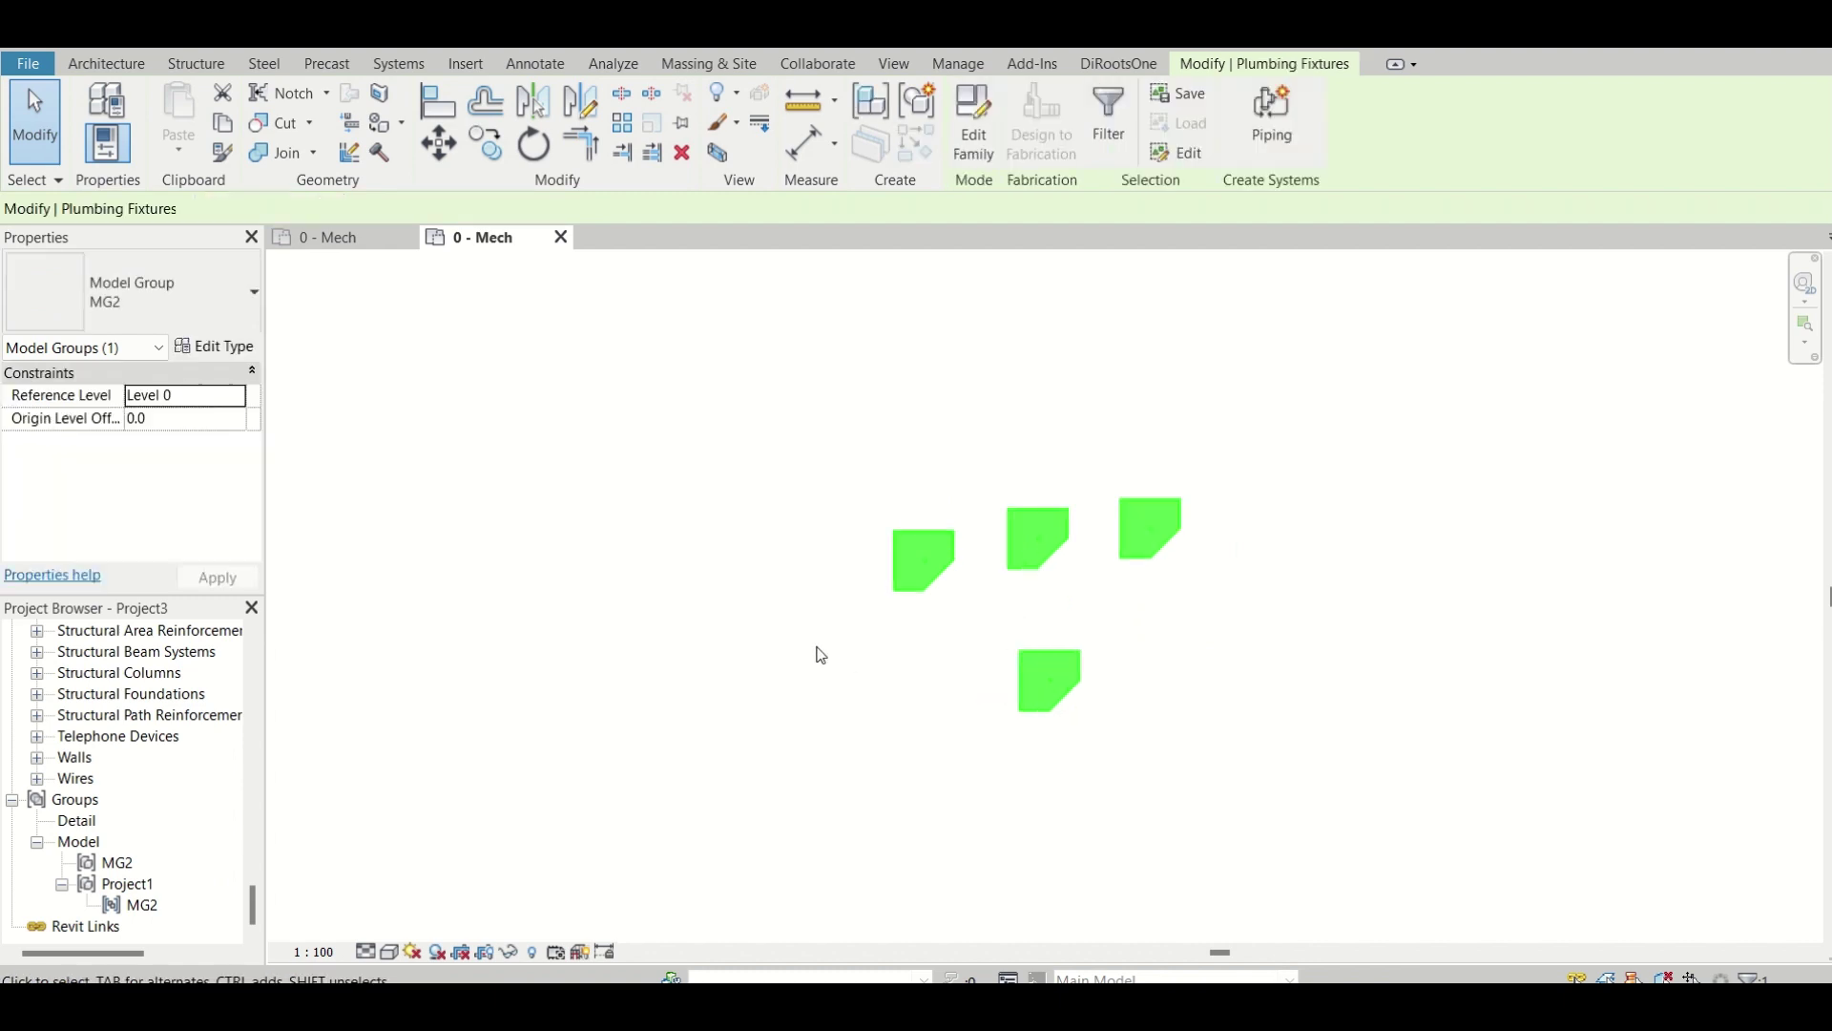
Select individual ungrouped mop sinks and examine the fixture types available for the leftmost one
click(988, 607)
click(1038, 539)
click(927, 563)
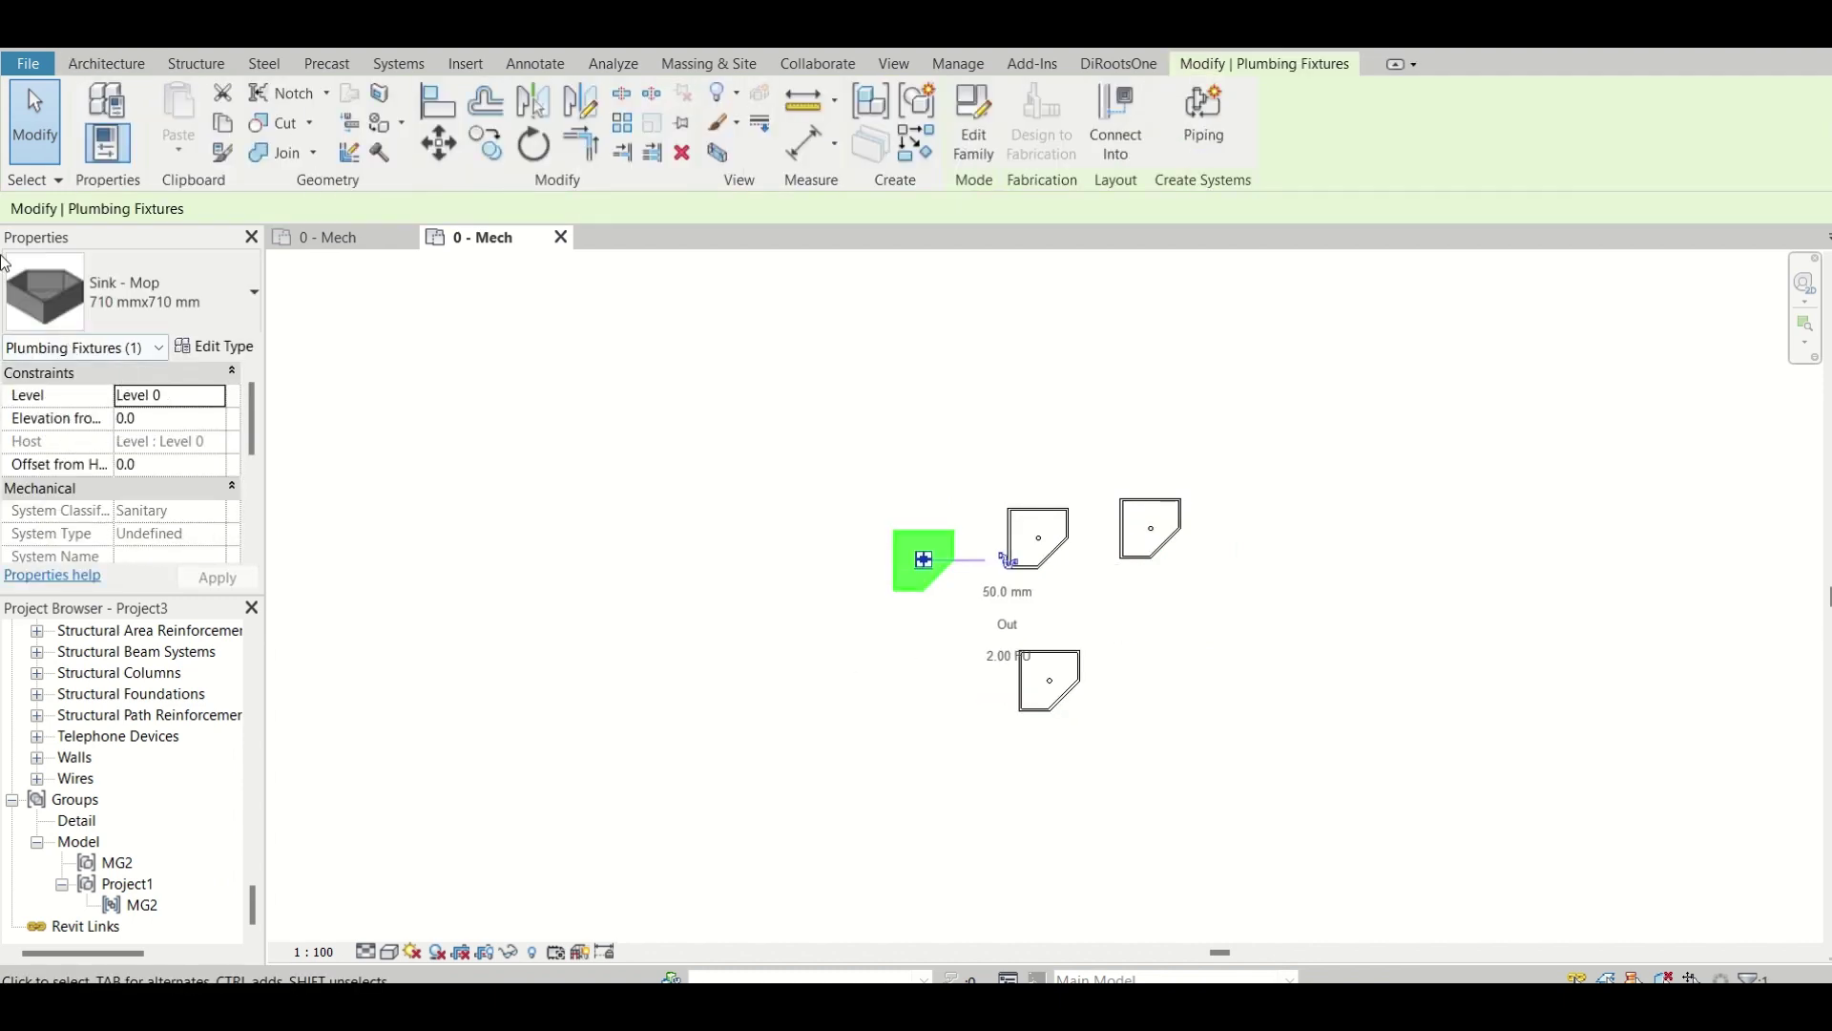
click(86, 307)
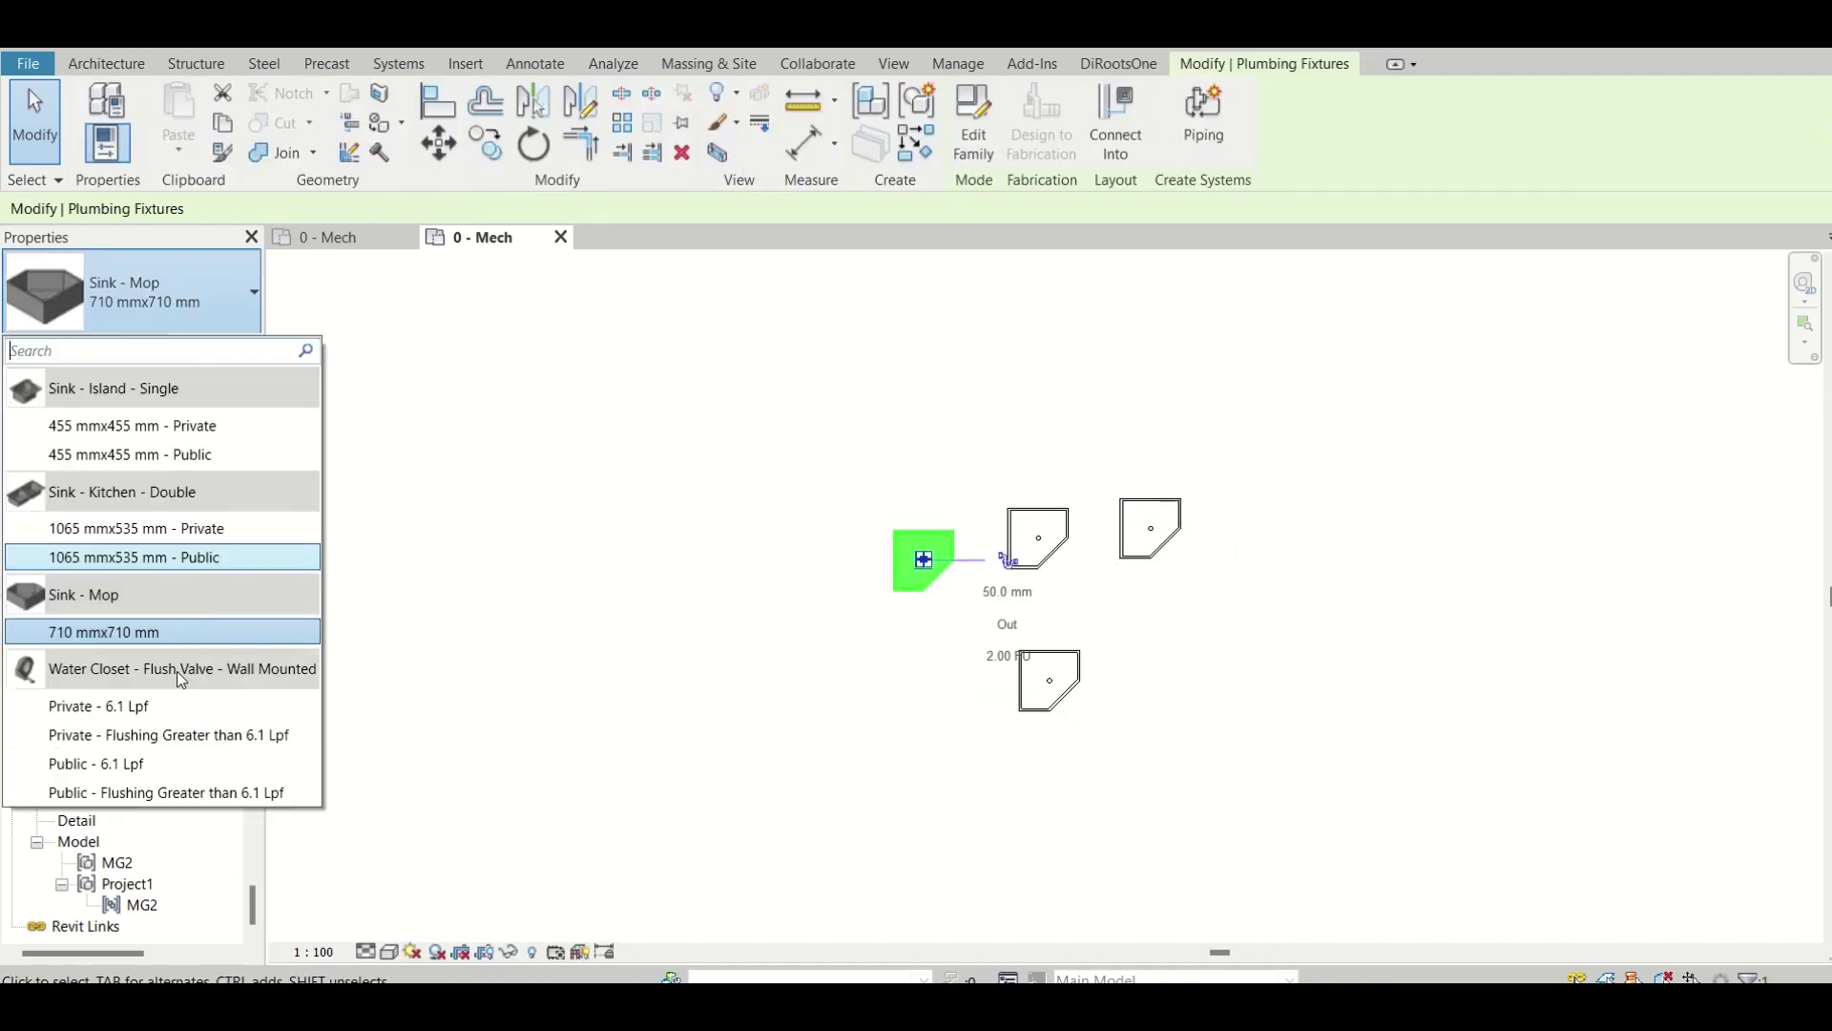
click(923, 730)
scroll(963, 552, down, 1)
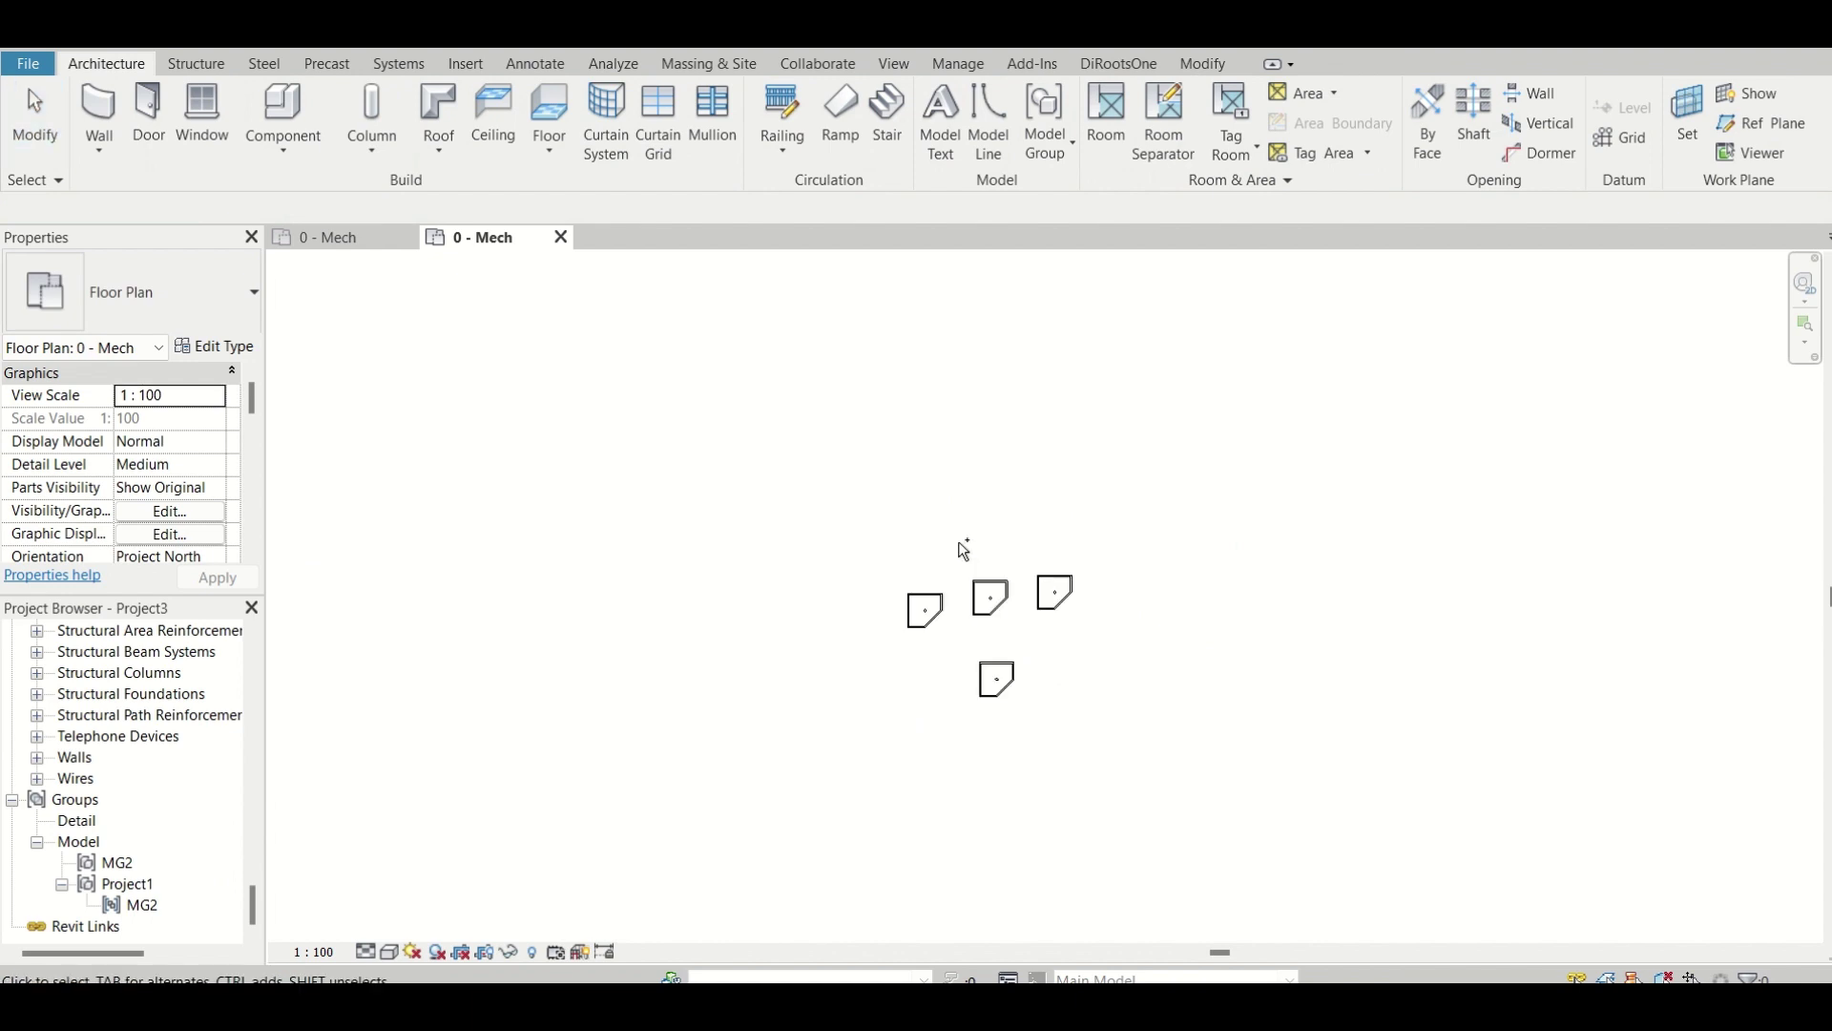
Ungroup the regrouped MG2 instance in Project3 and select all four freed mop sinks
click(1049, 594)
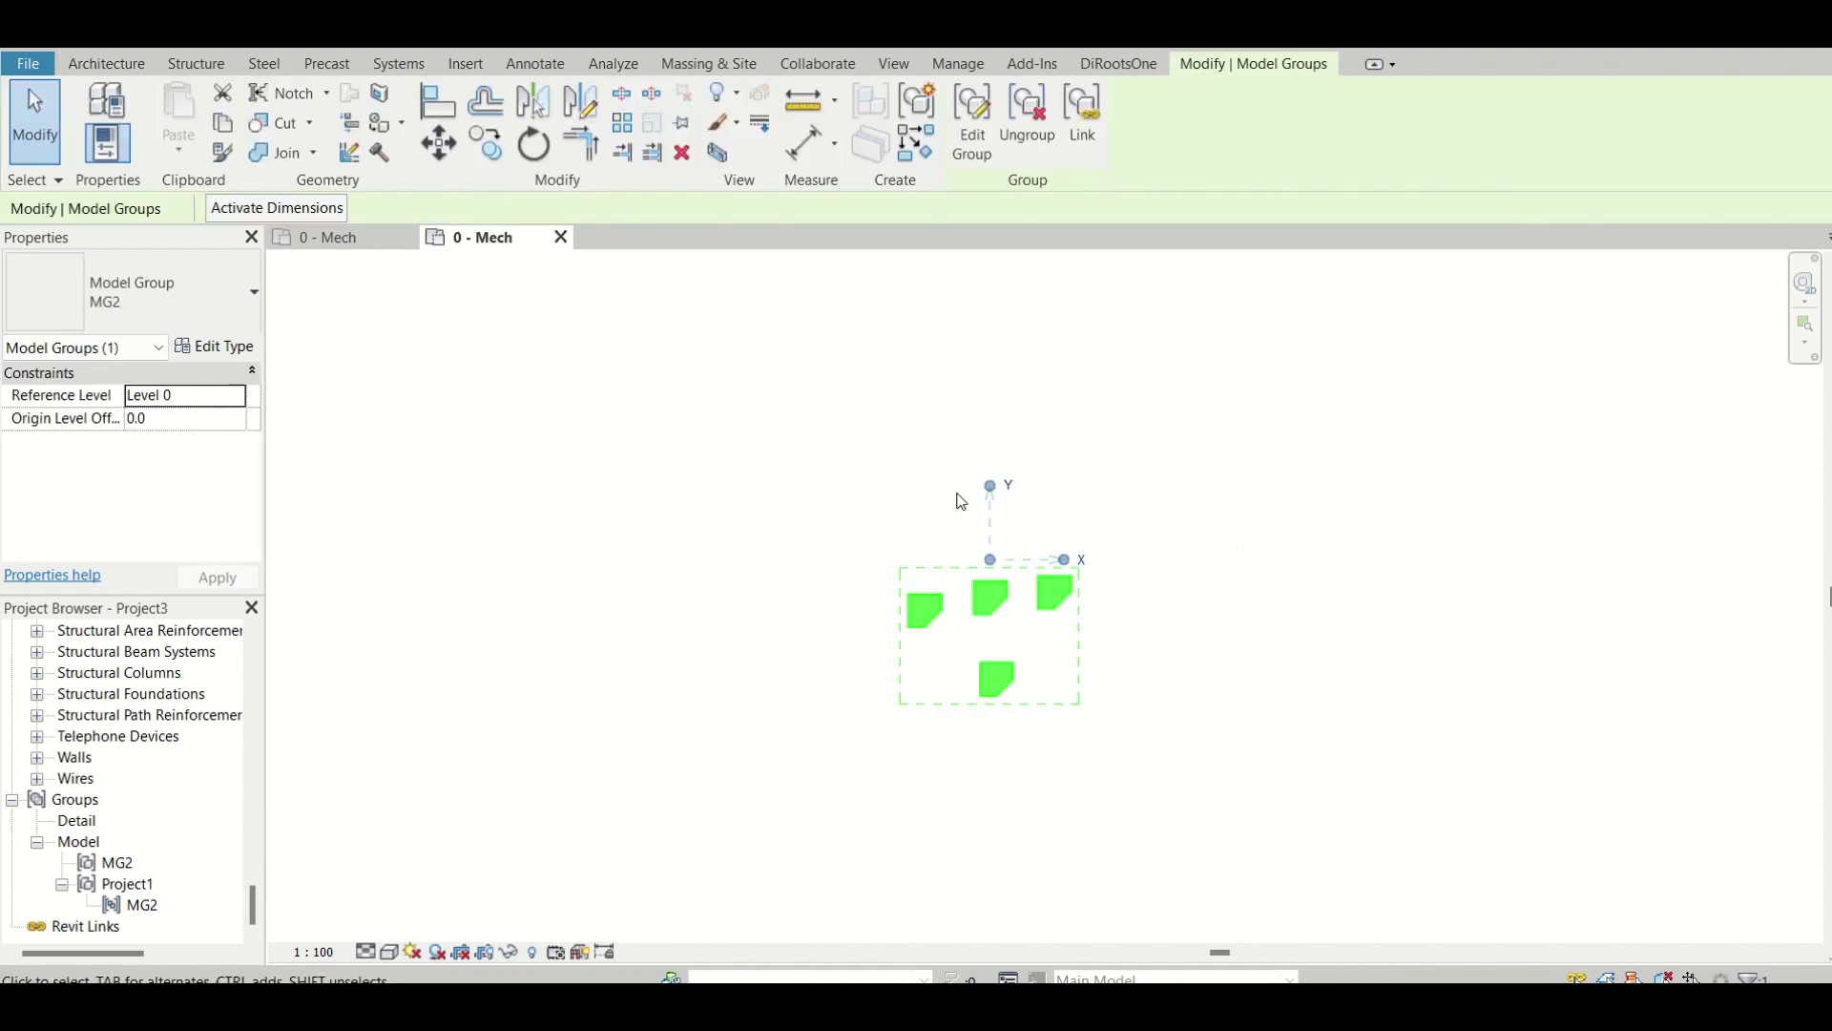
click(811, 498)
click(993, 625)
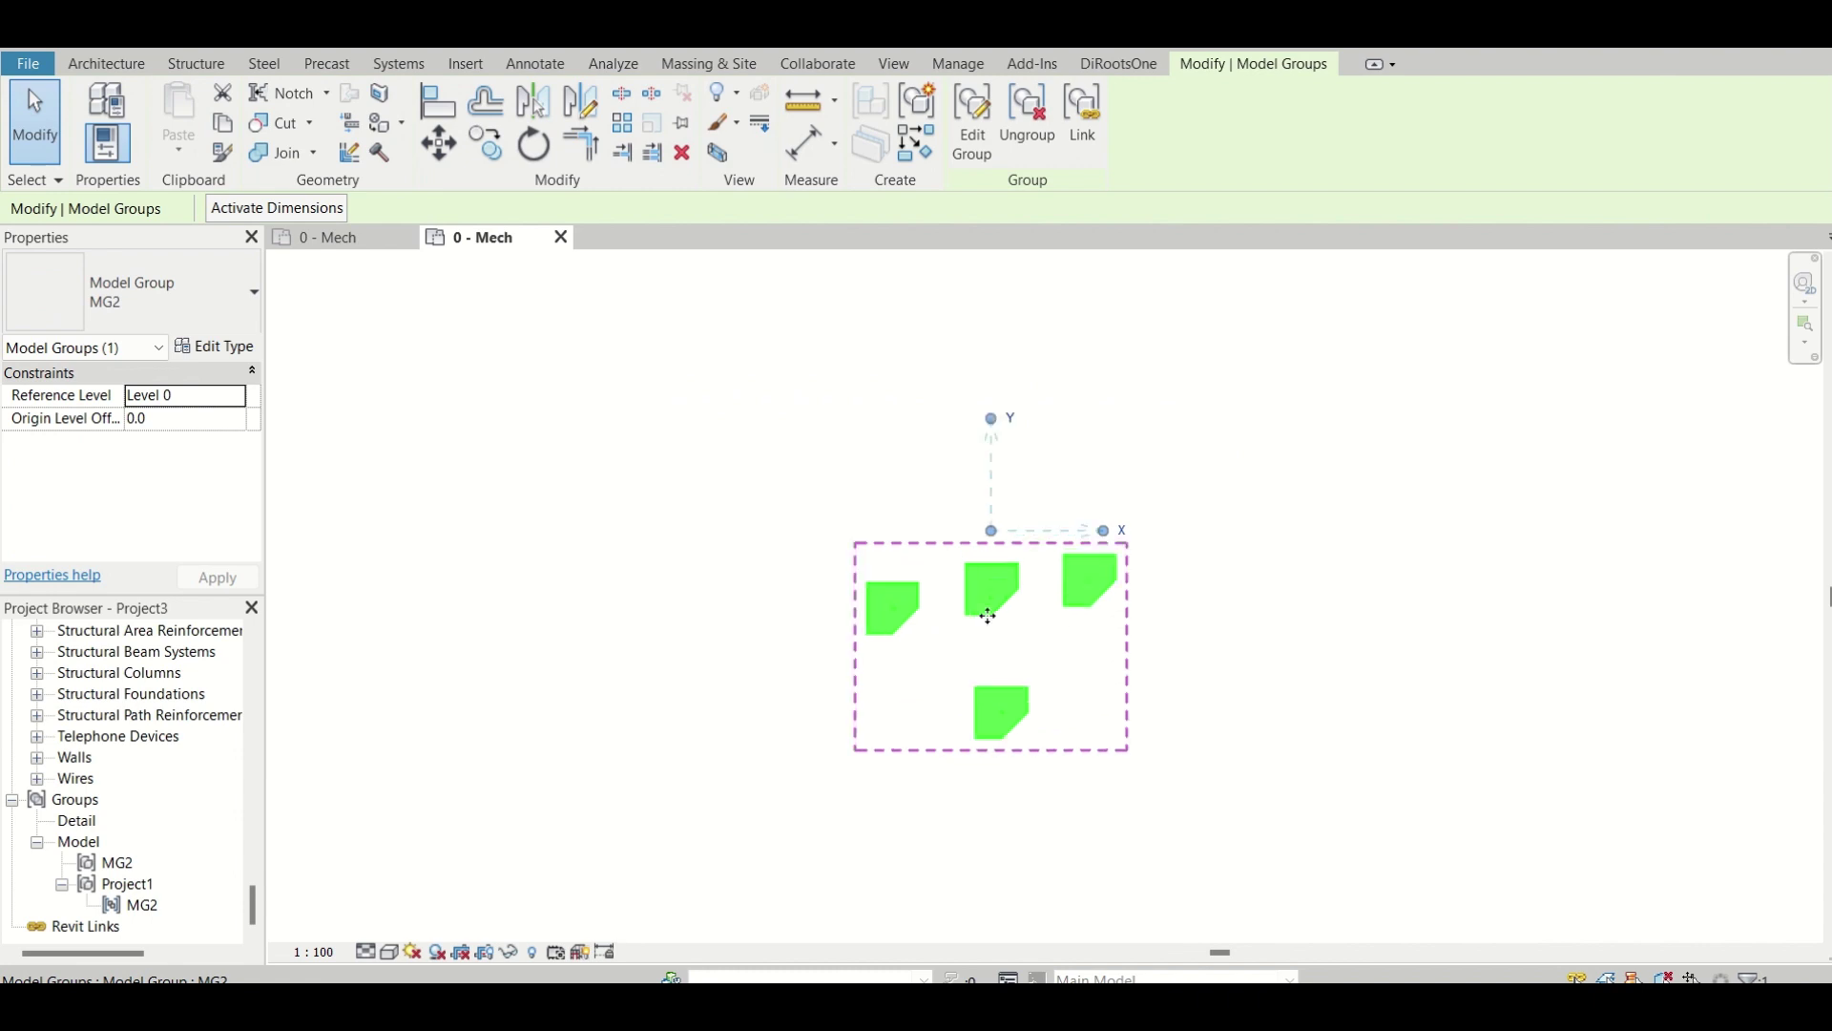
click(1028, 133)
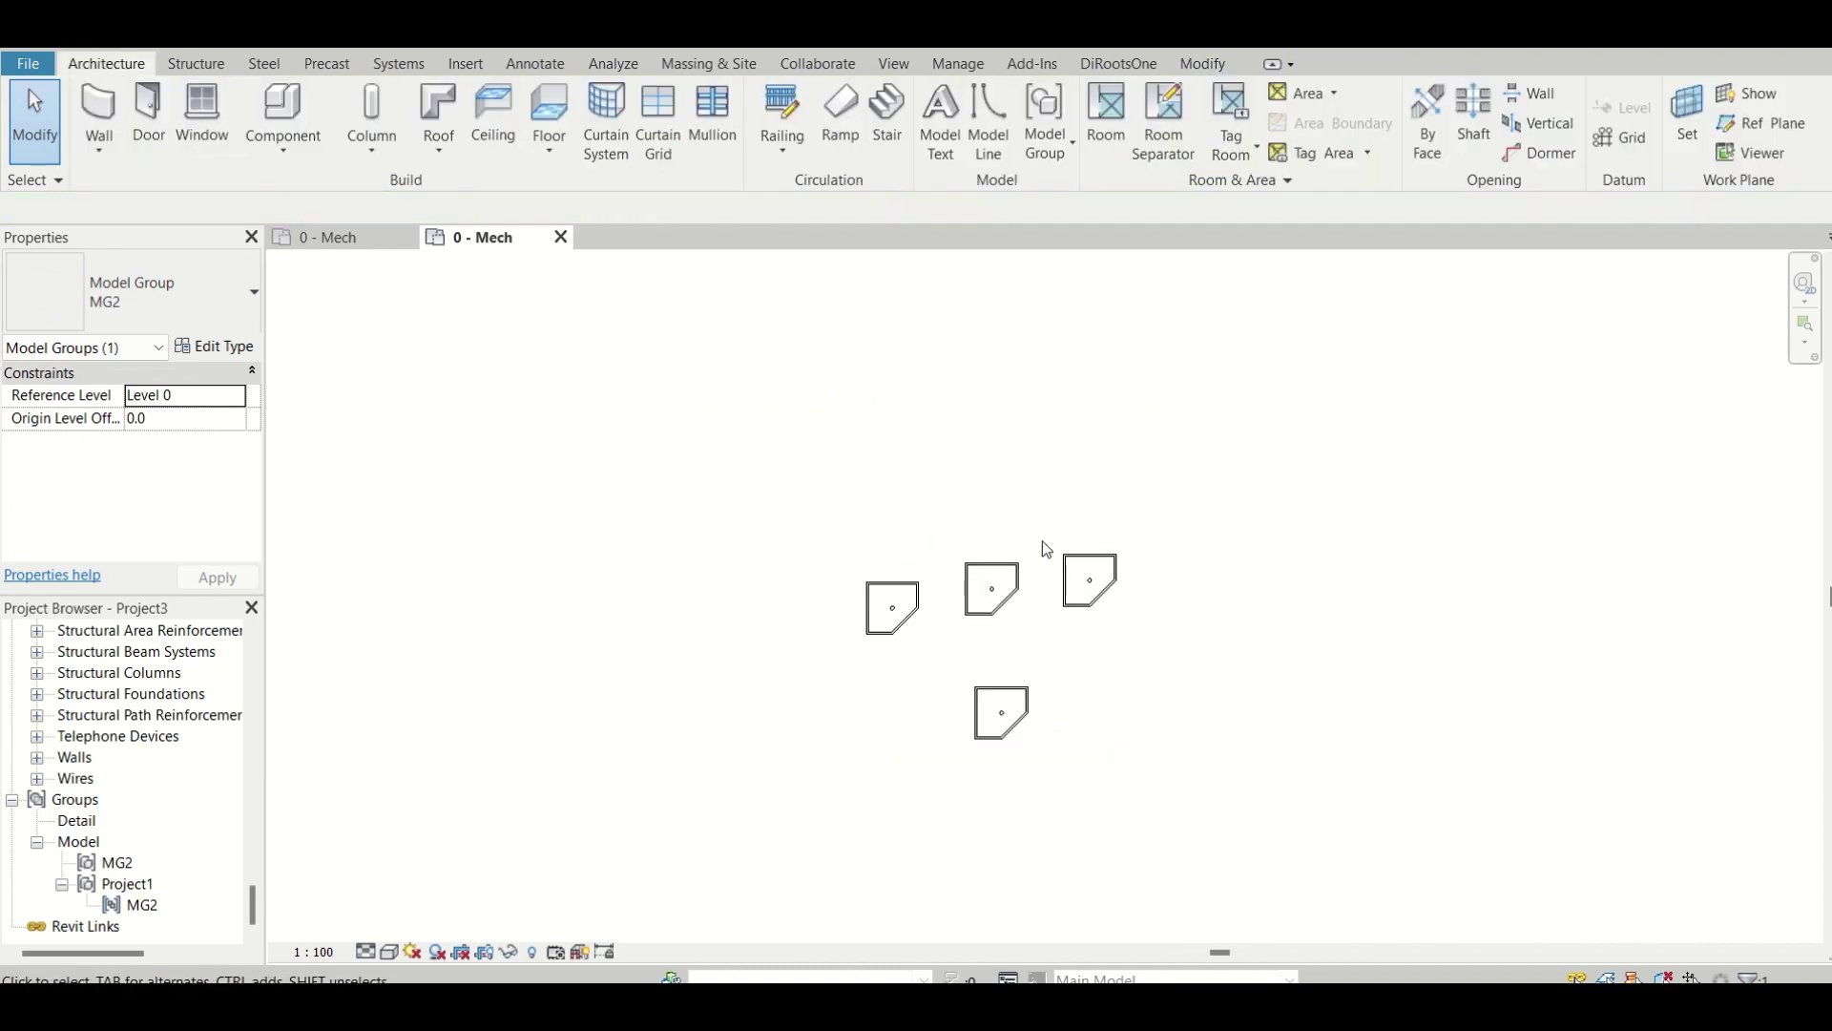
drag(730, 482, 1497, 859)
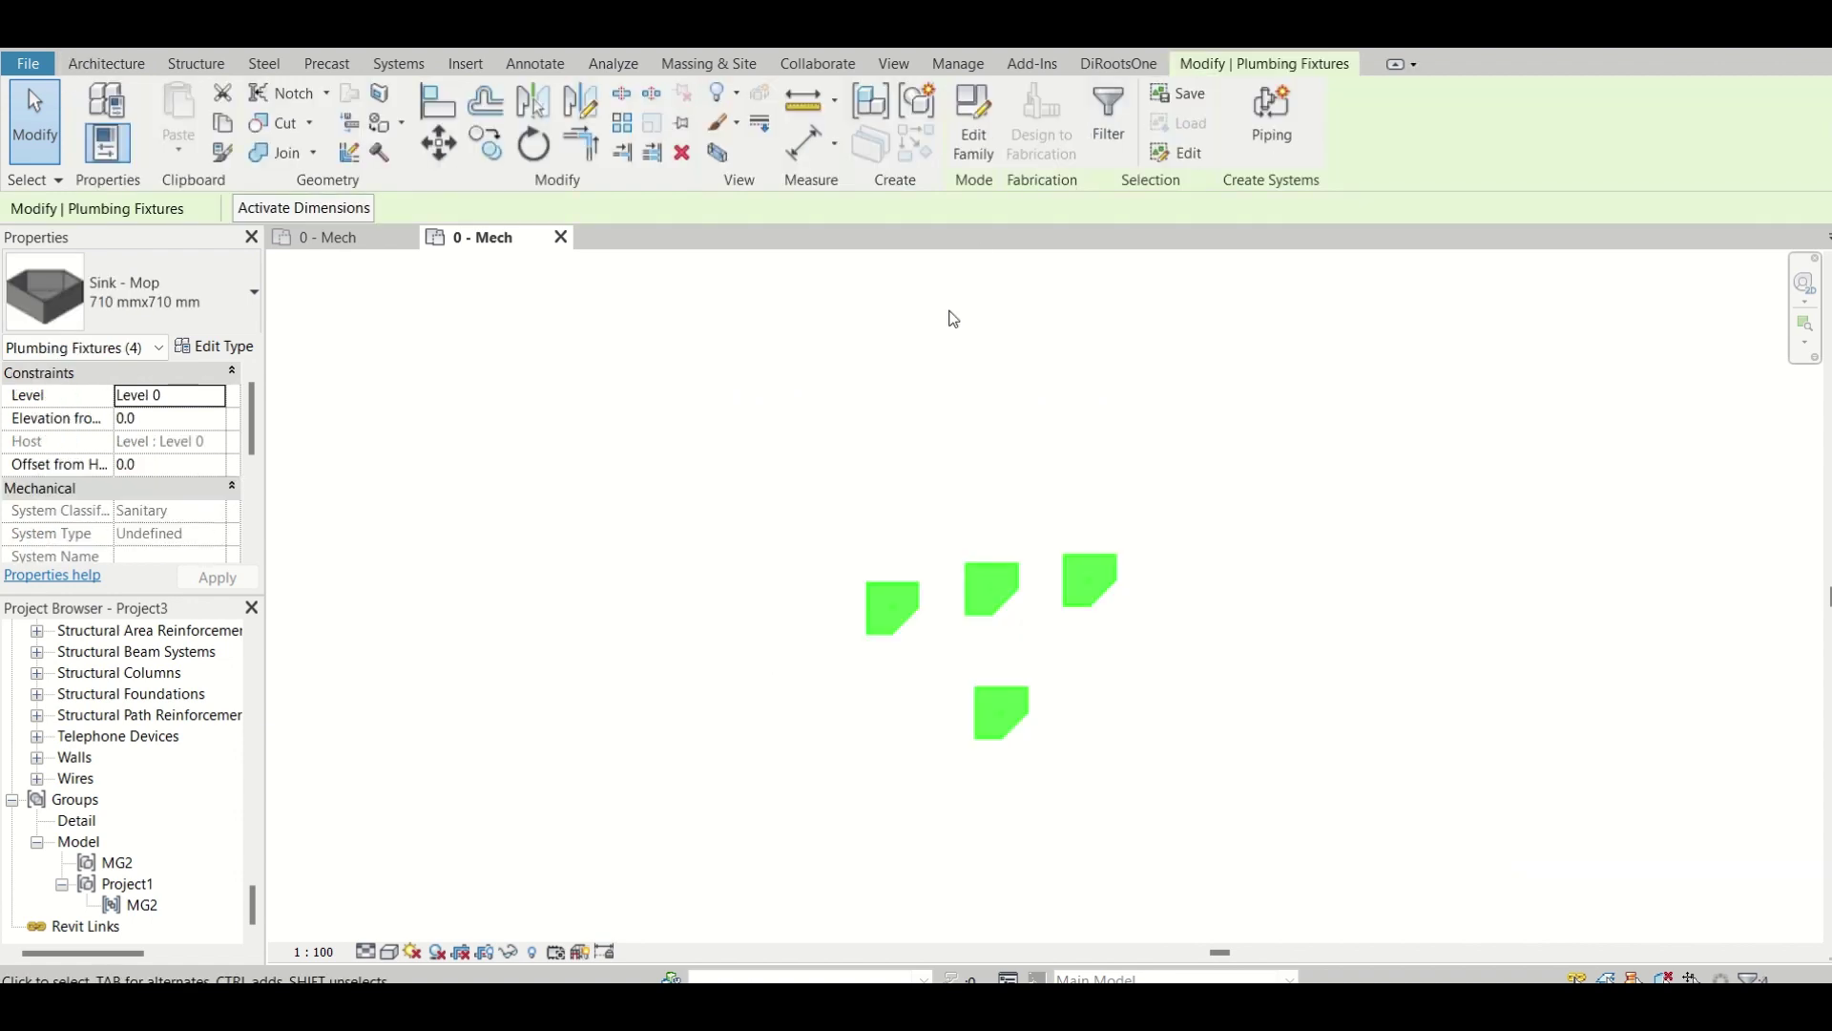
click(921, 107)
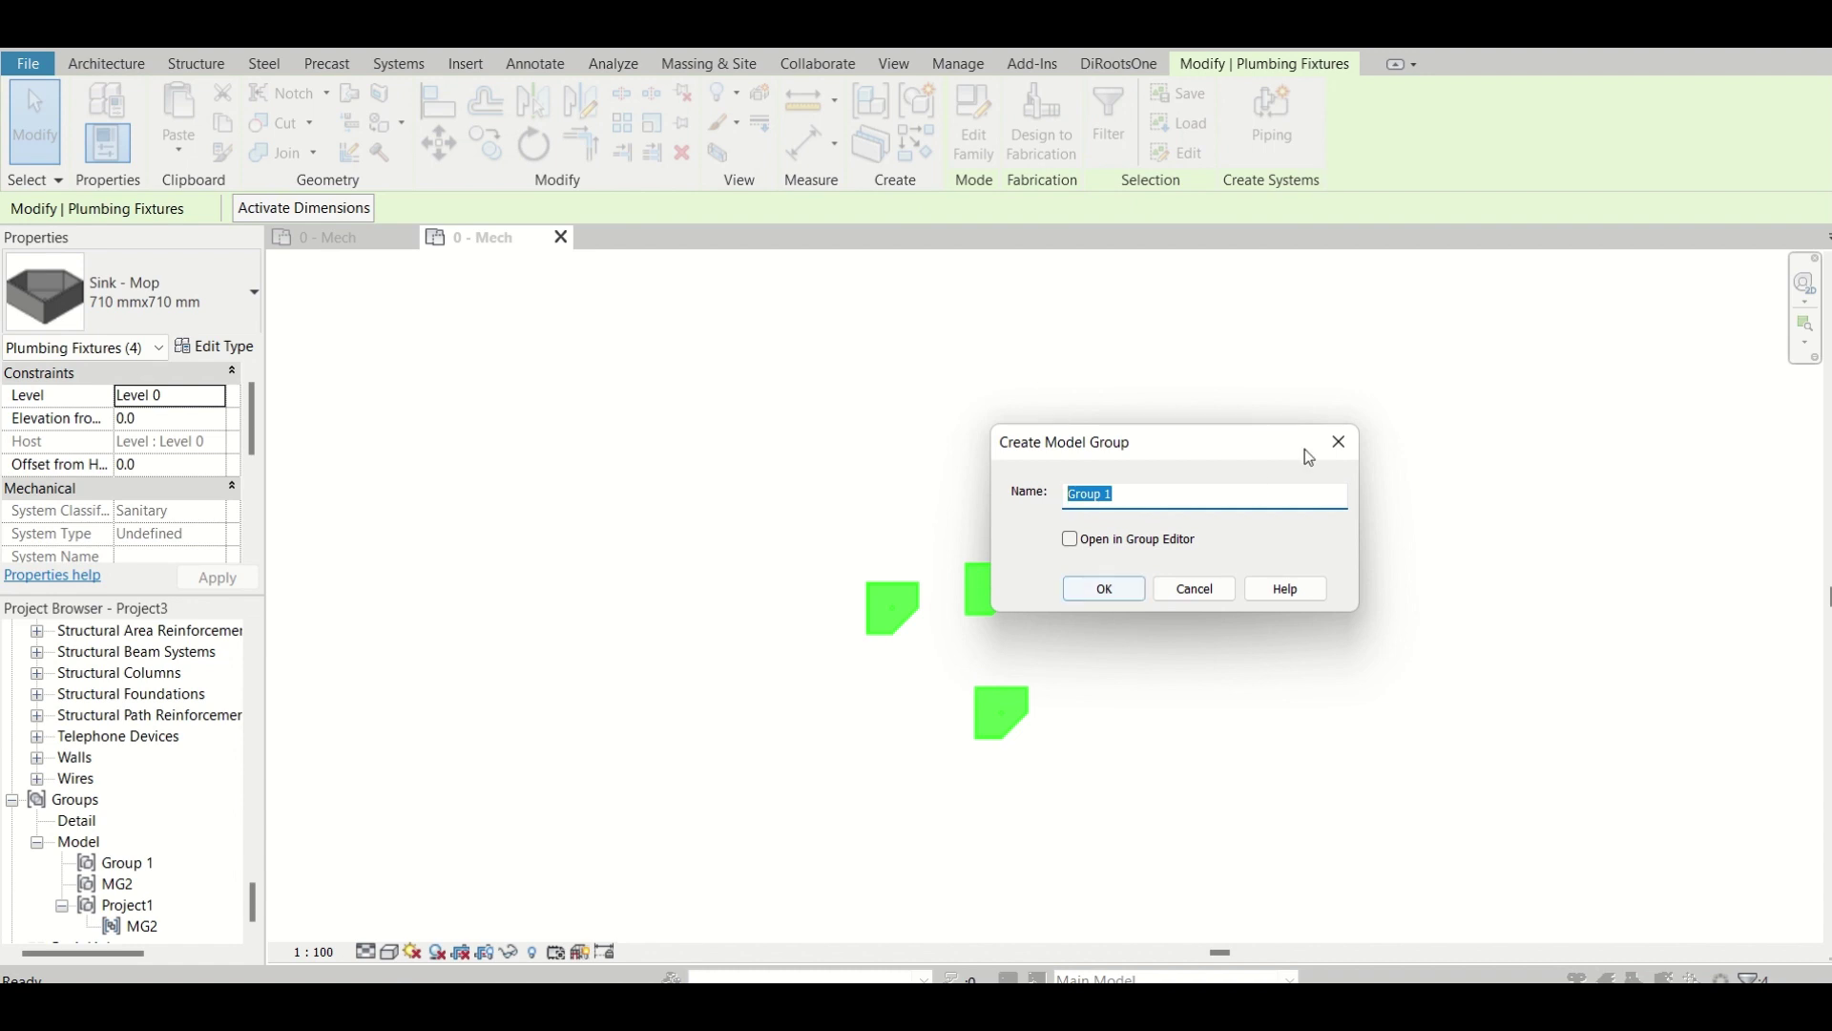
click(1339, 442)
click(722, 638)
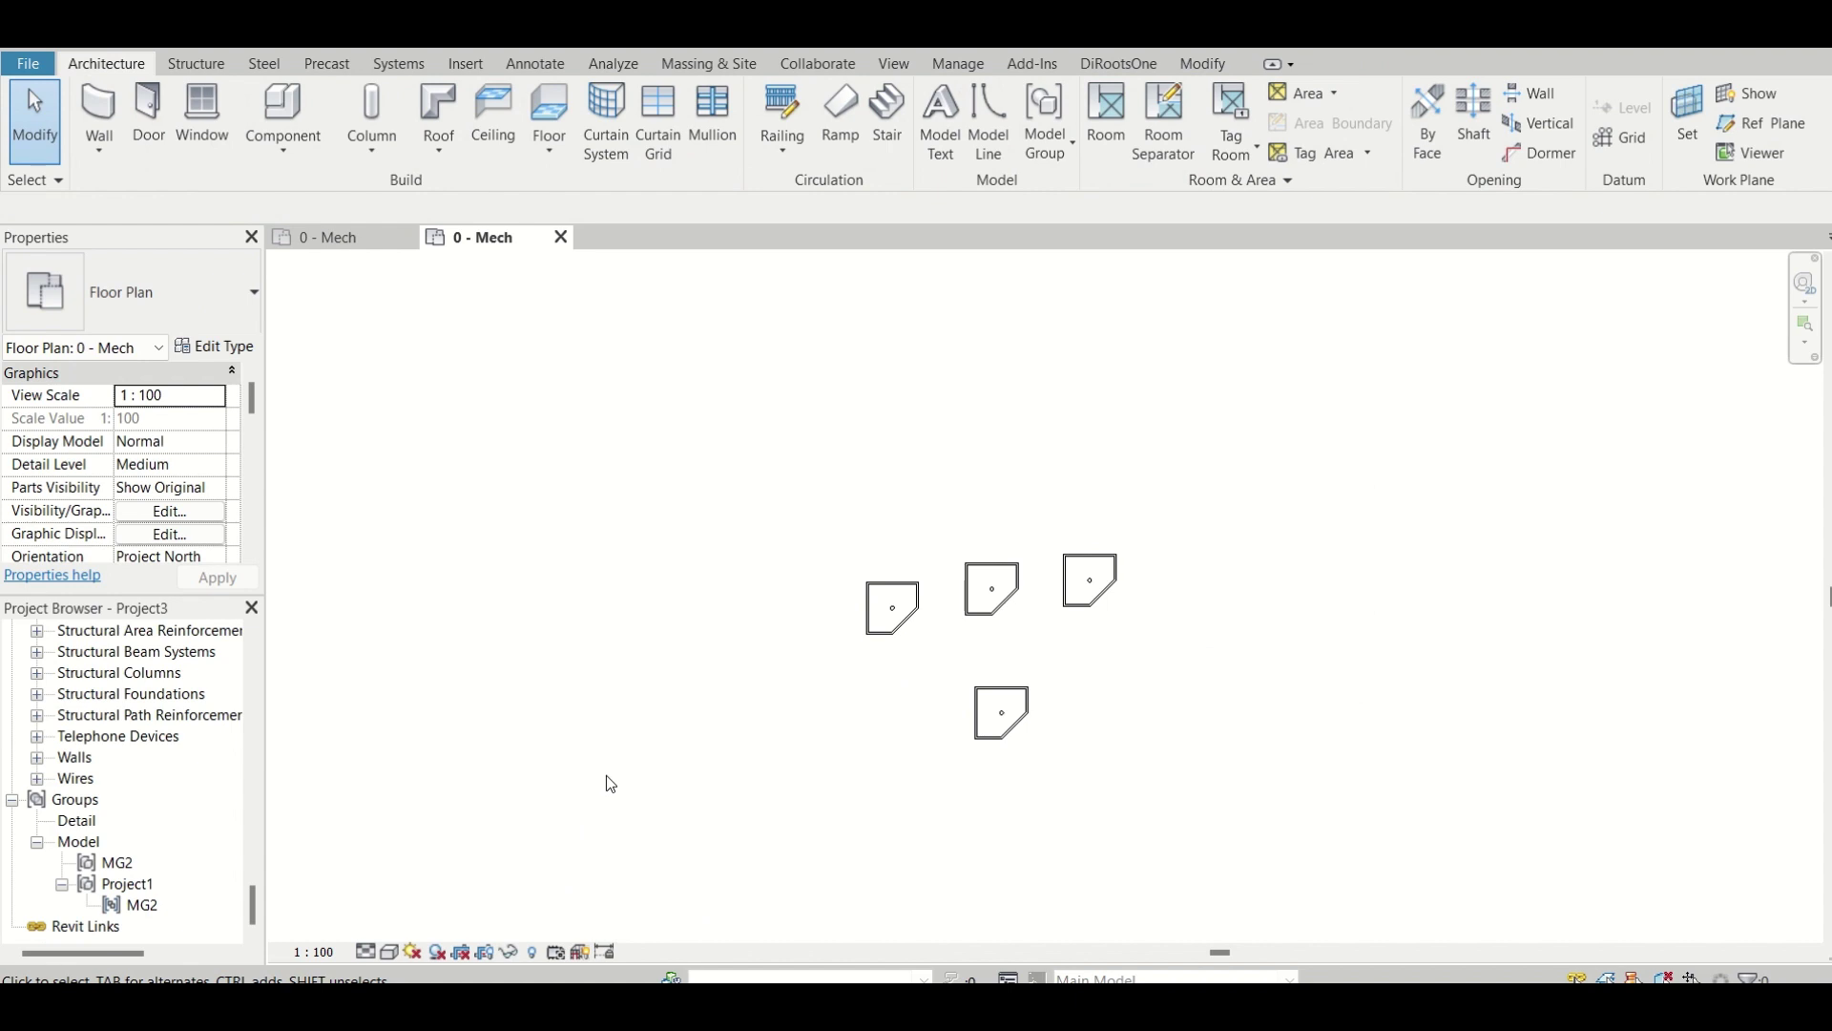
scroll(609, 774, down, 2)
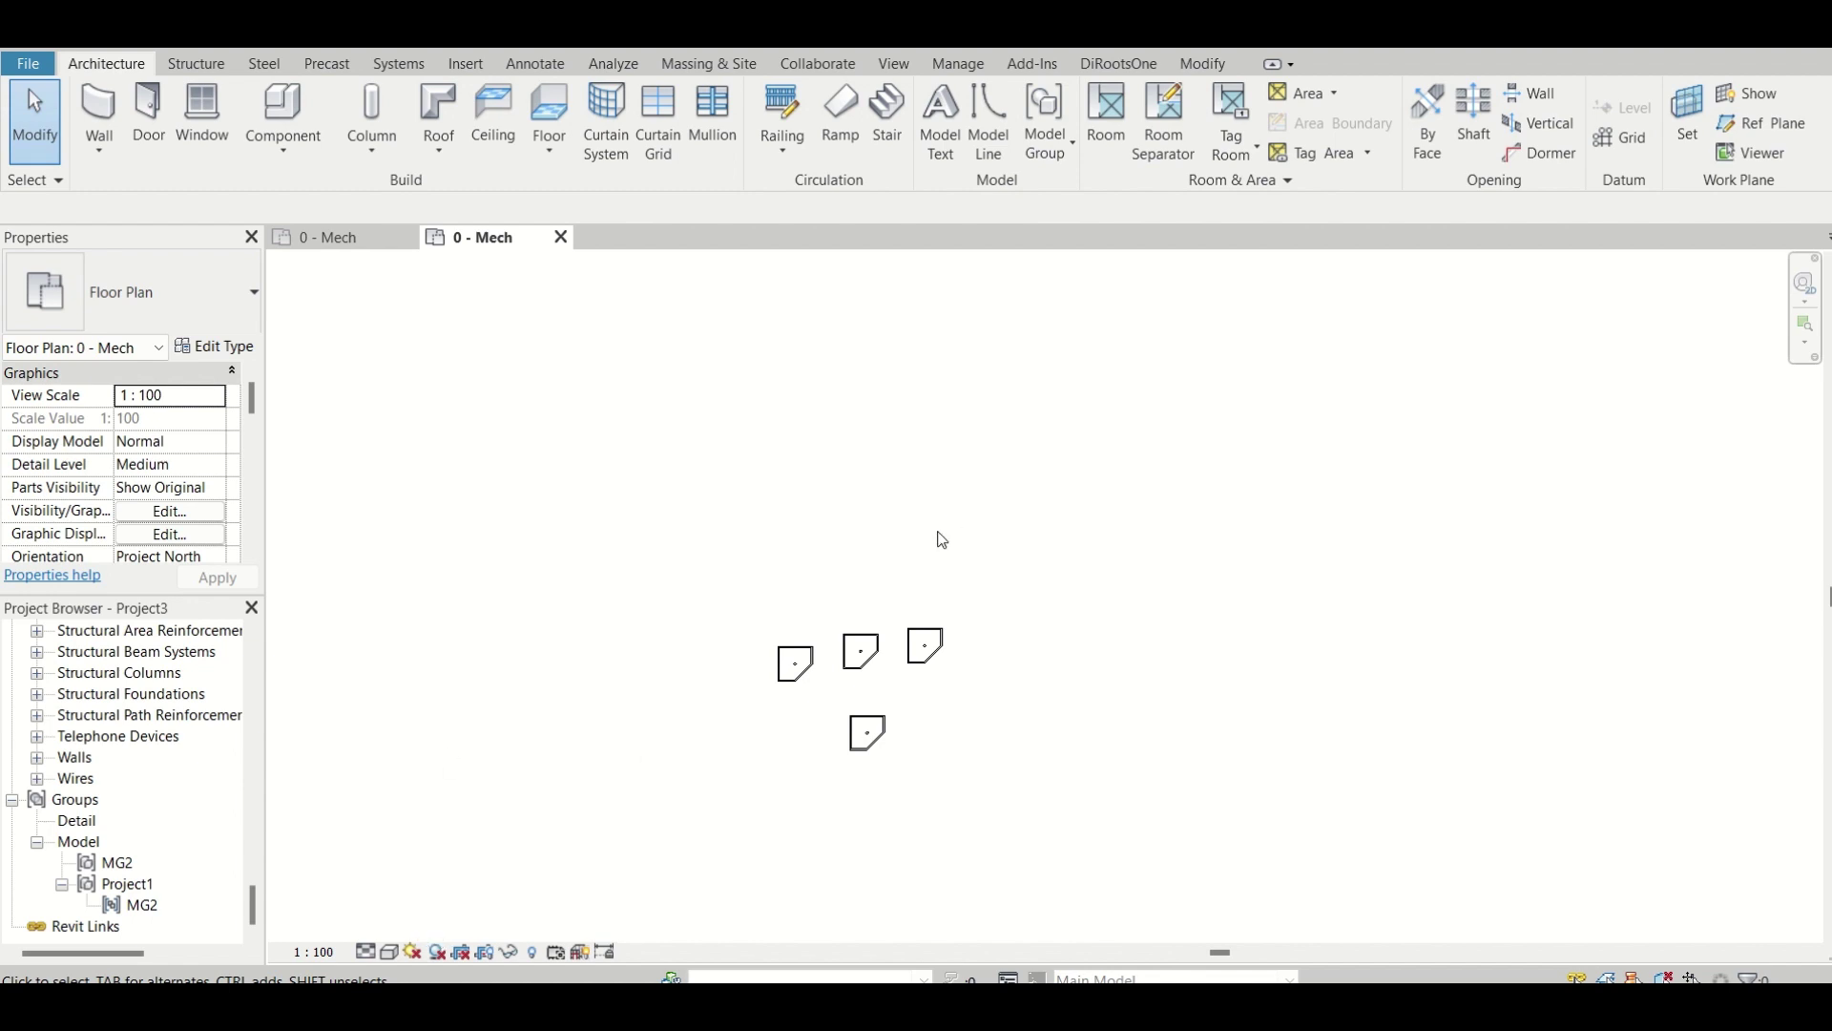
scroll(610, 586, up, 3)
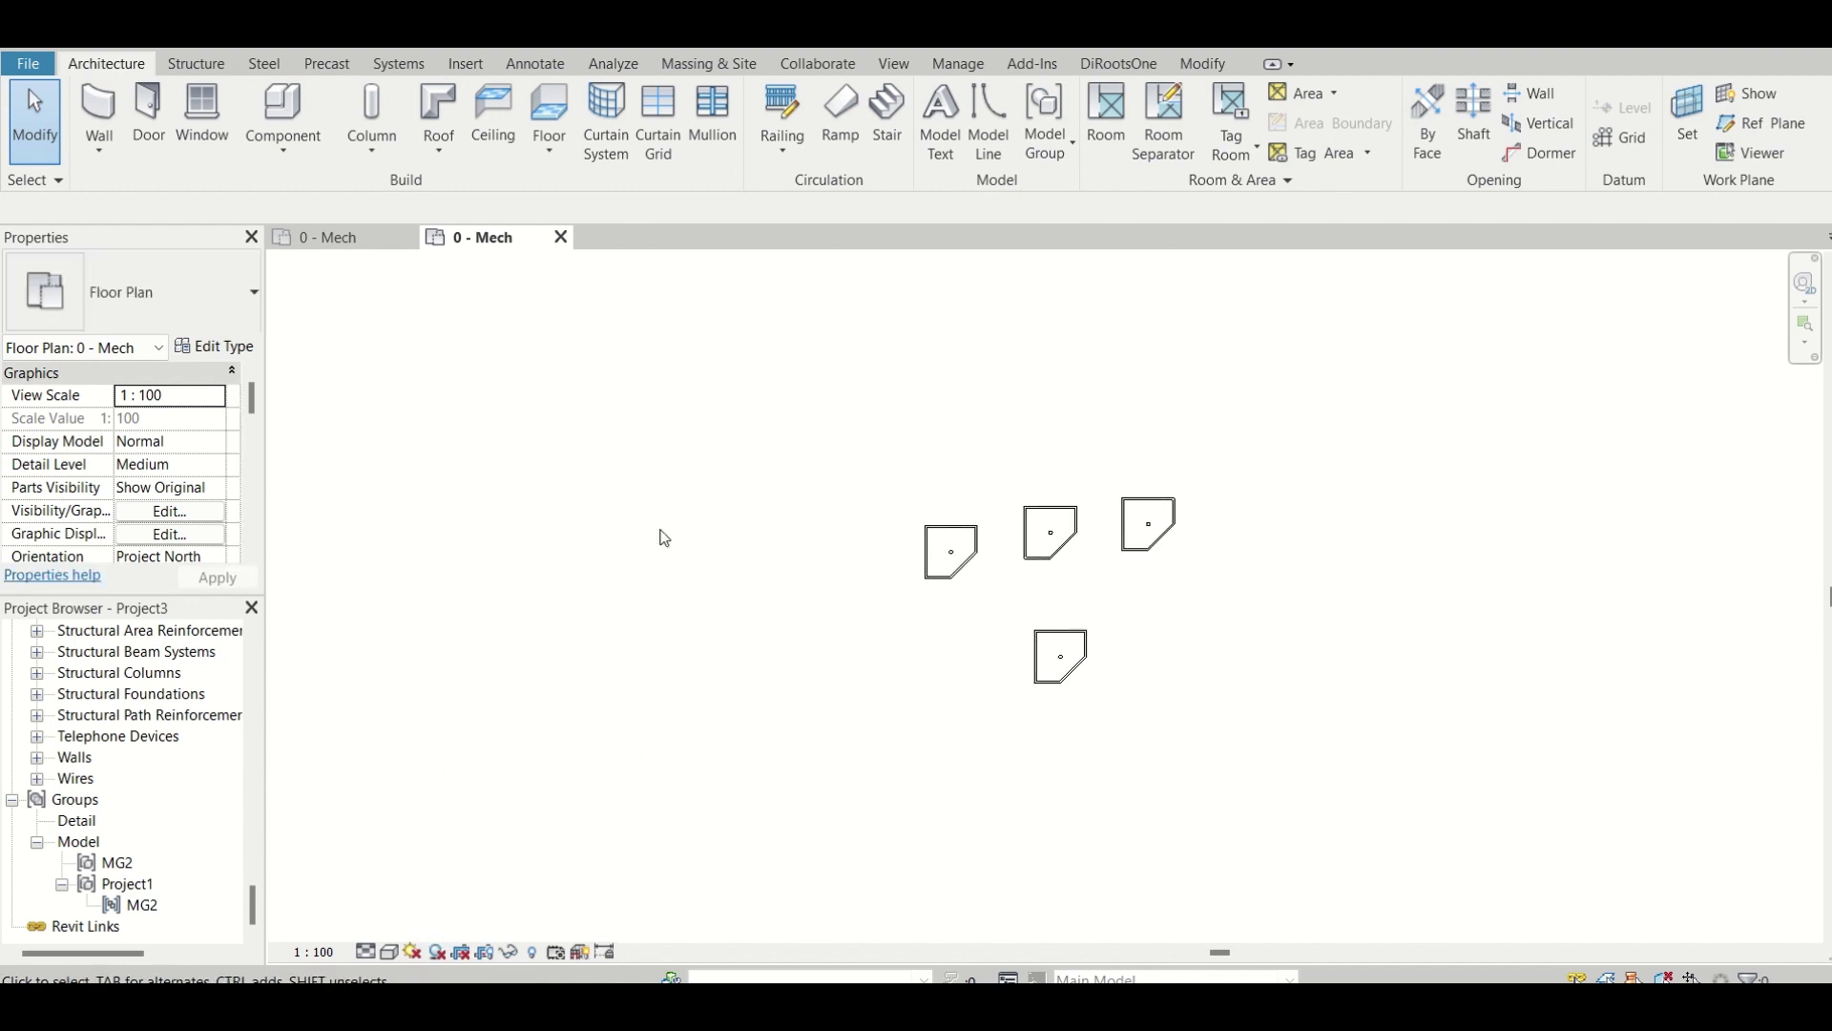
drag(1188, 722, 899, 462)
key(Escape)
scroll(895, 541, up, 1)
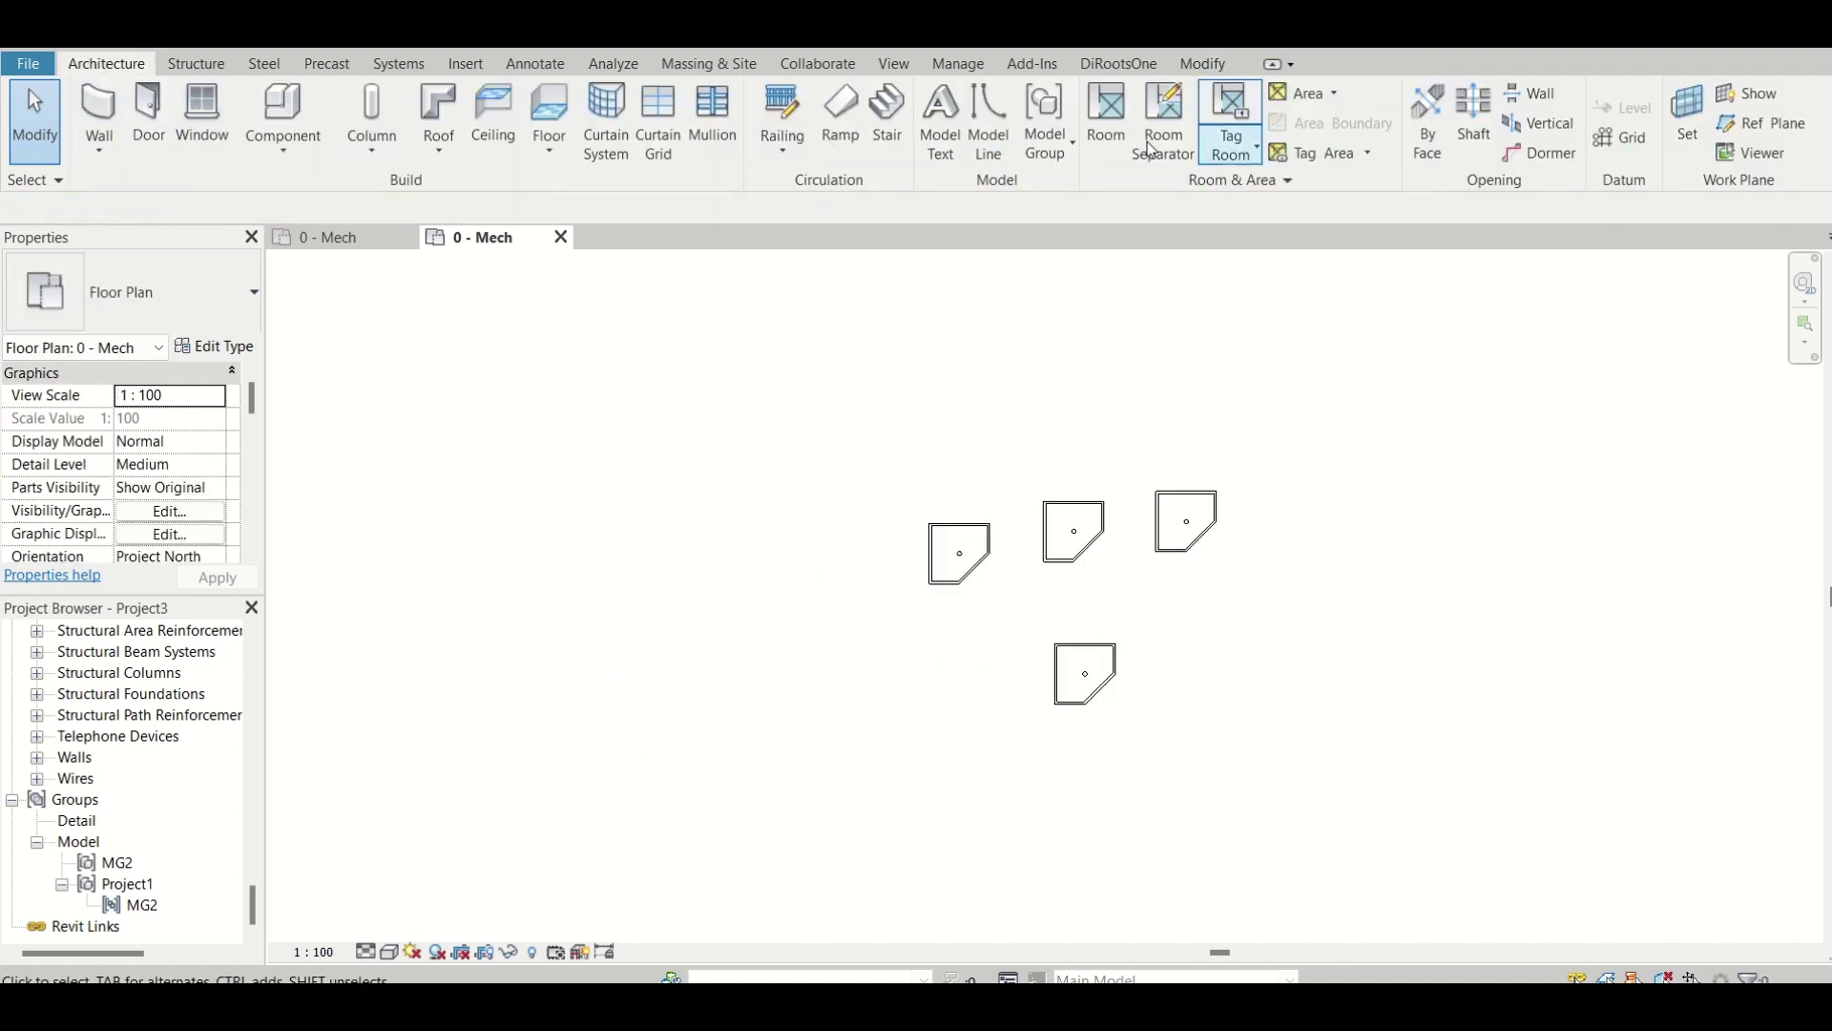
Create a new empty group named DG1 with the group type set to Detail
click(1040, 155)
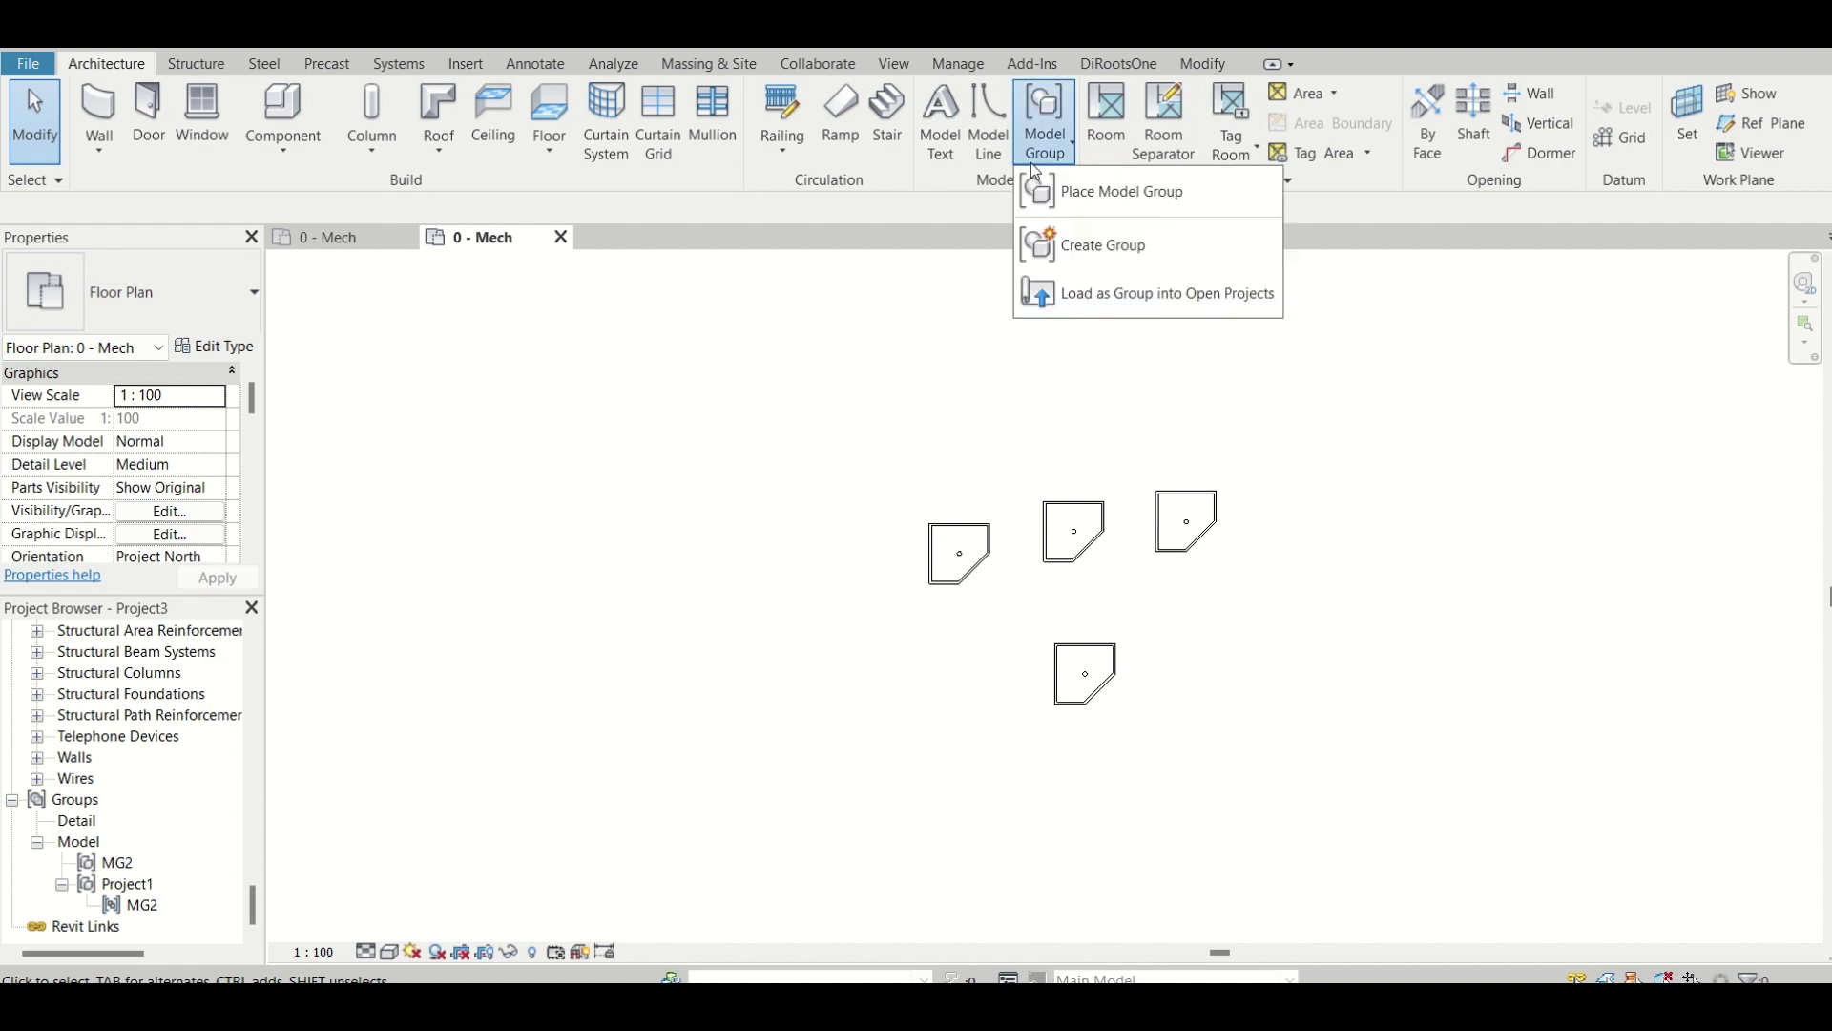
click(1088, 250)
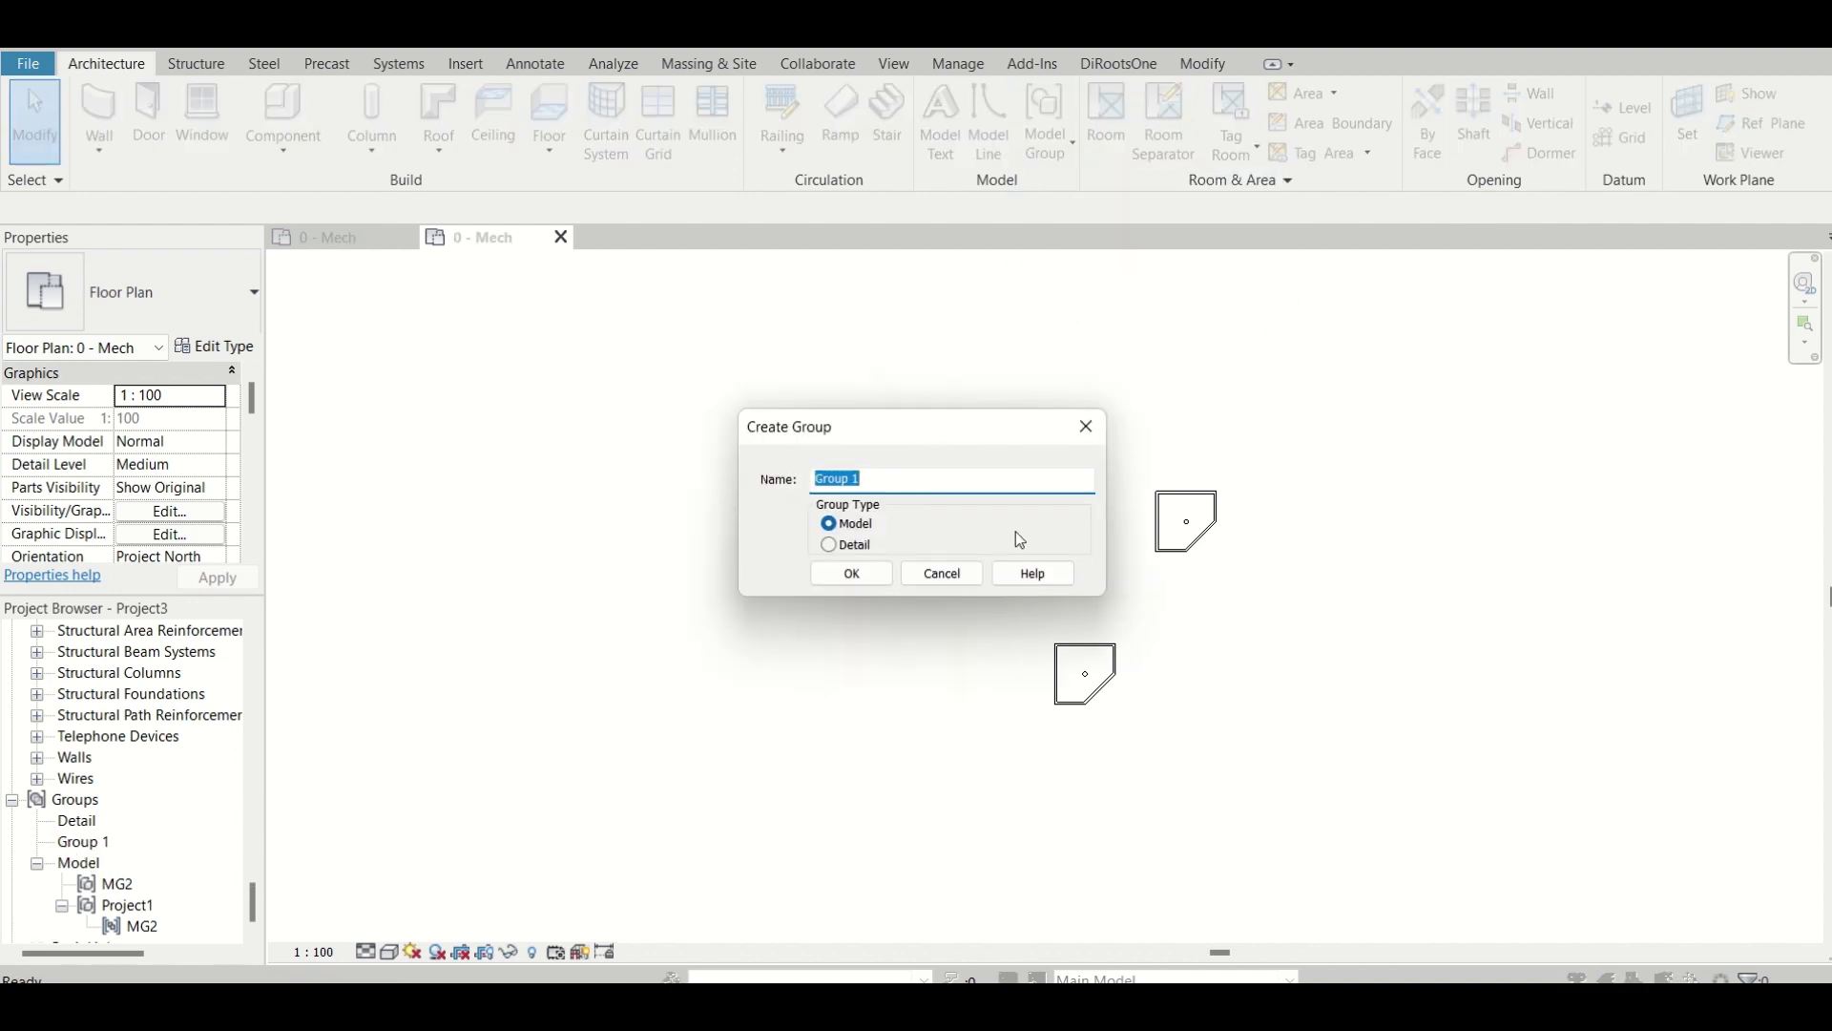
click(857, 551)
text(D)
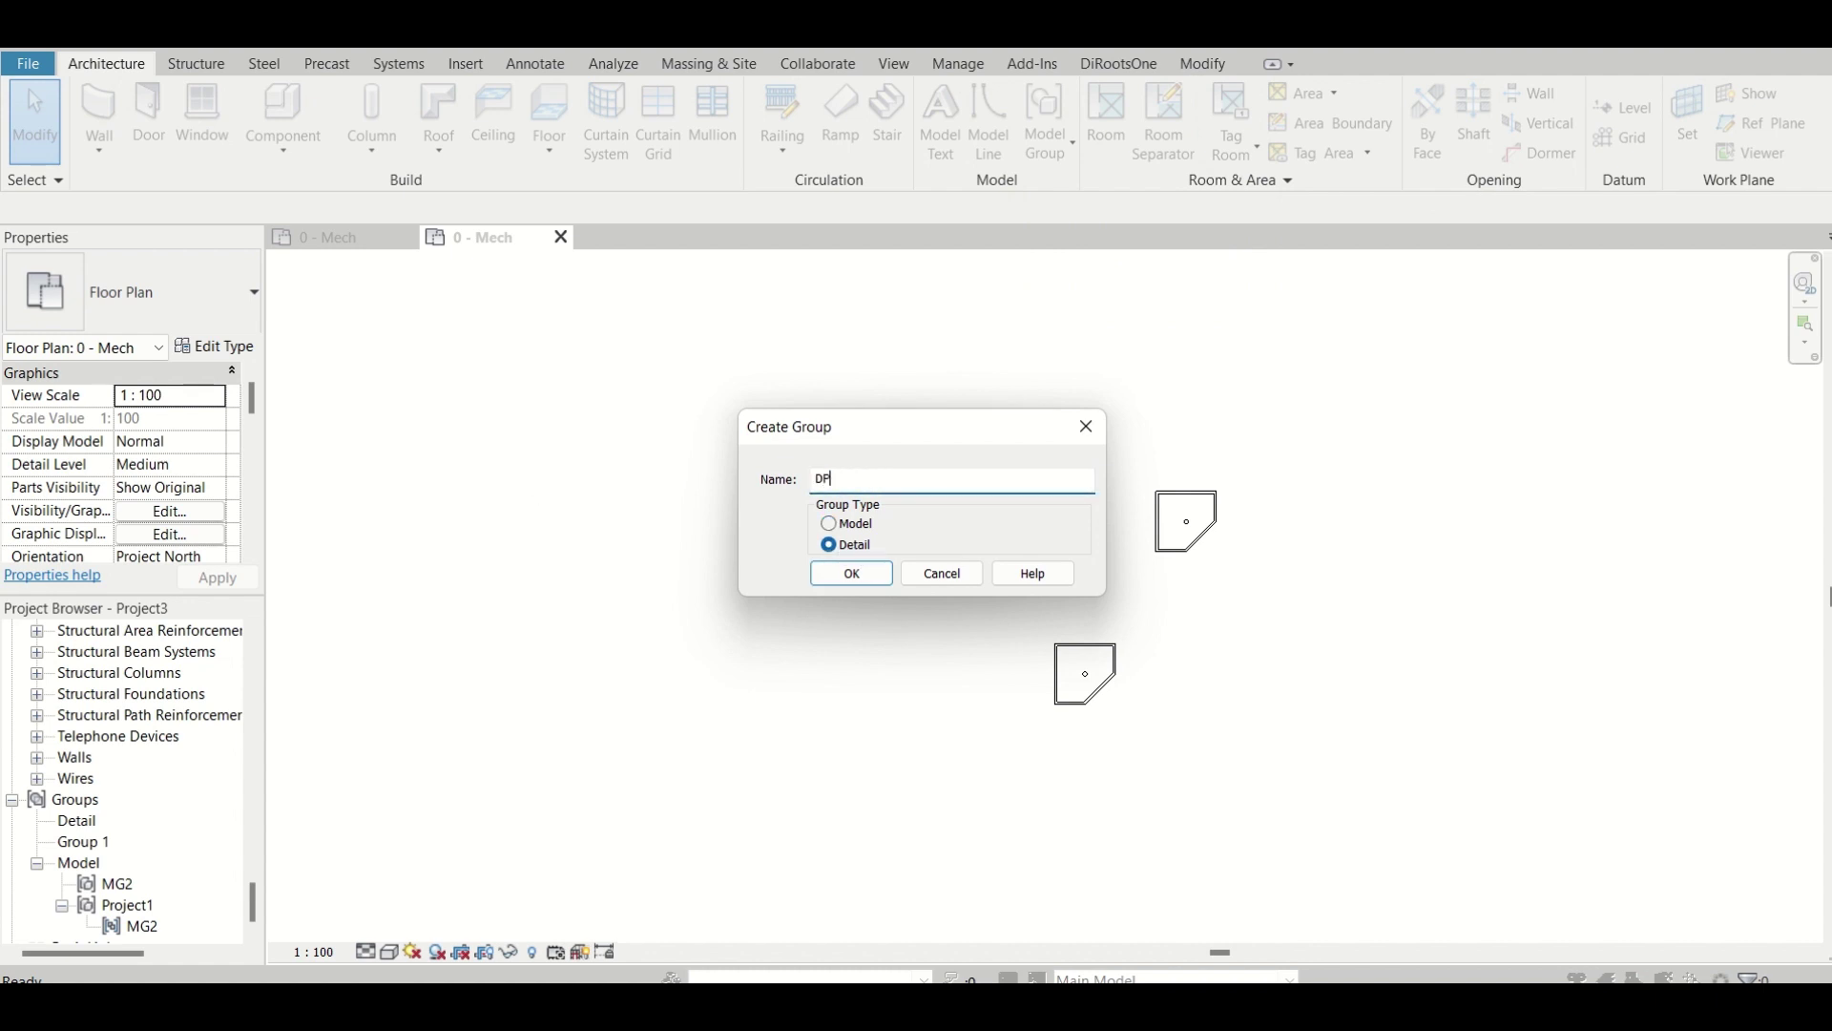
text(P)
key(BackSpace)
text(G1)
click(828, 577)
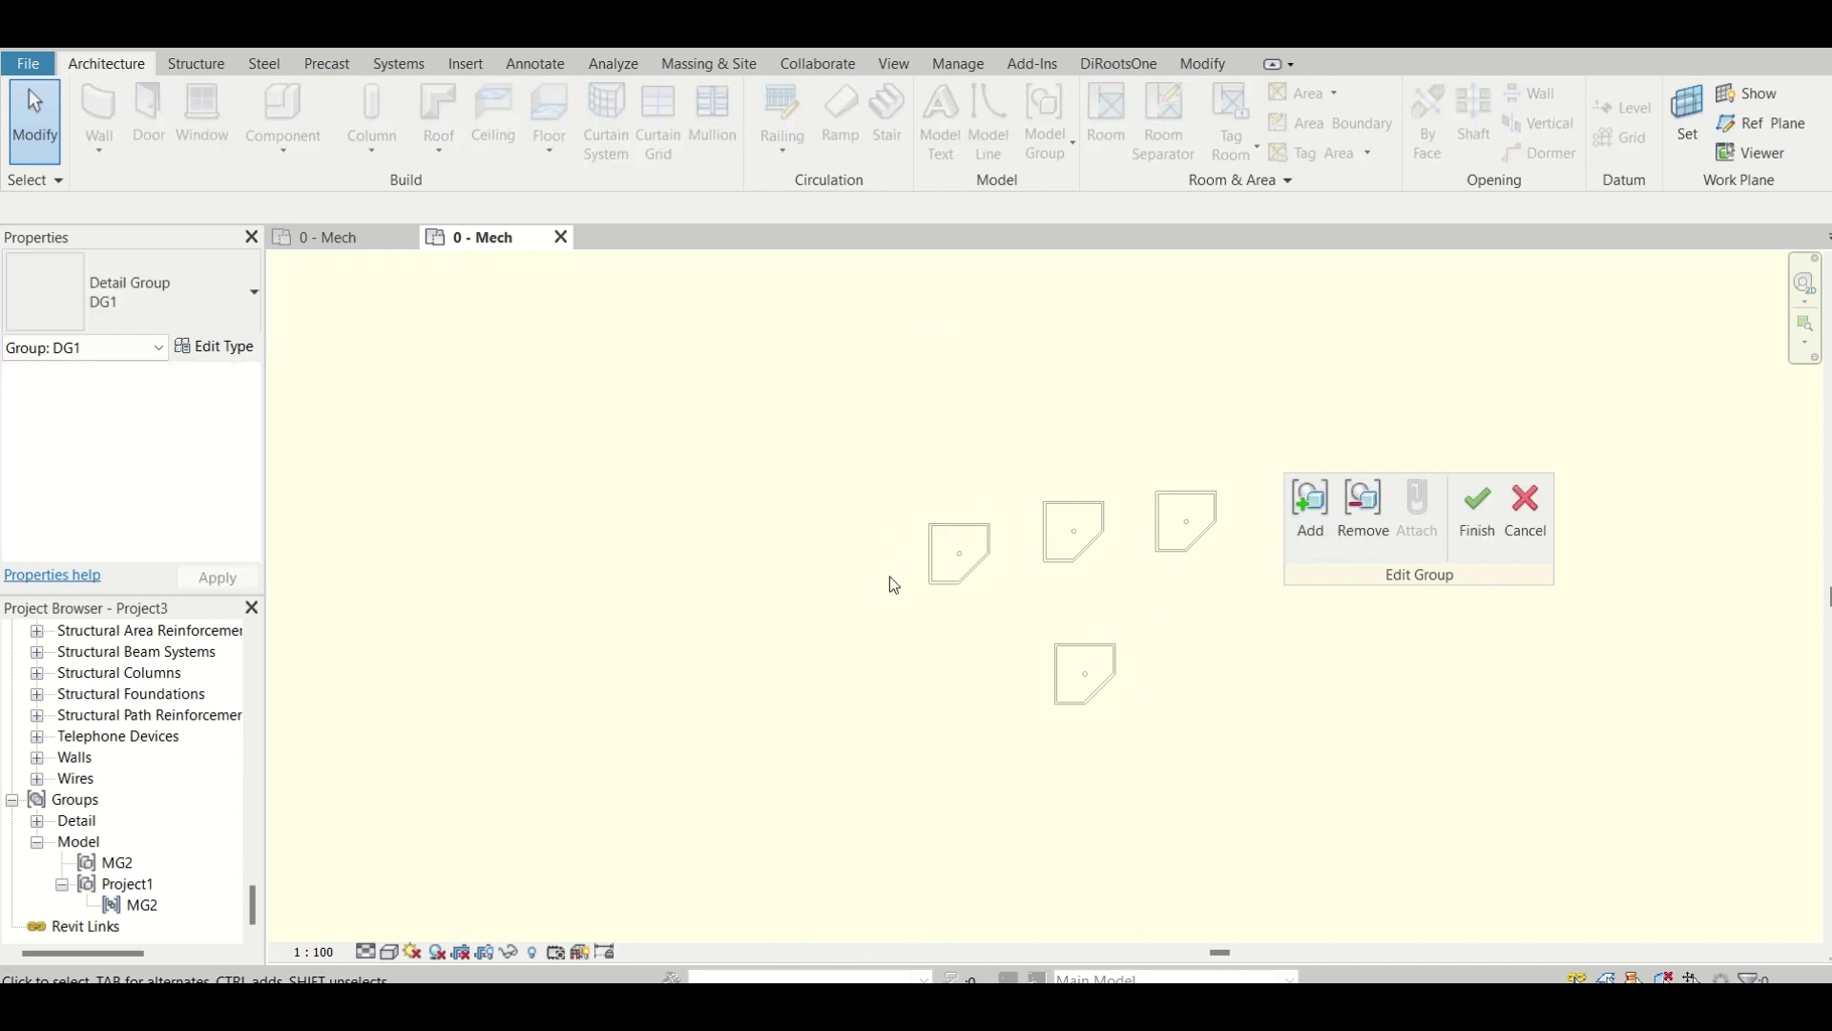
Add the text note "BIM Guru" to DG1 near the leftmost mop sink and finish editing the group
key(t)
key(x)
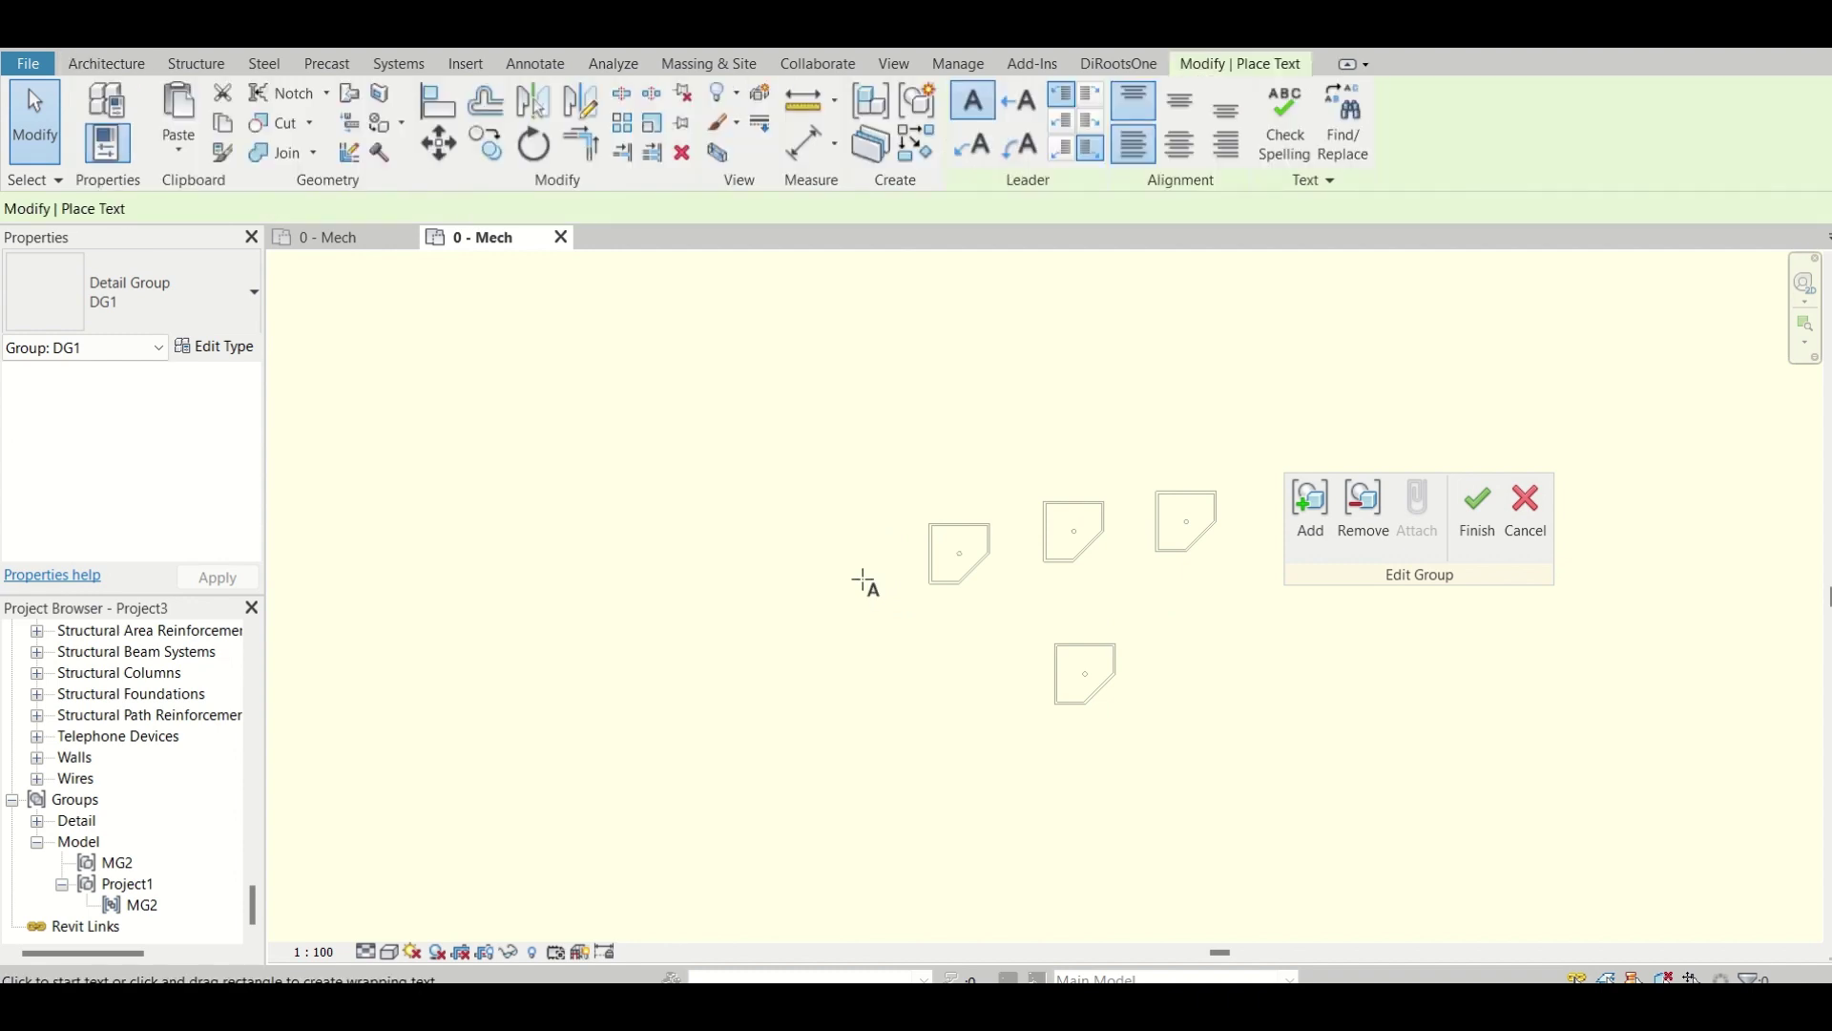
click(813, 520)
text(BIM Guru)
click(738, 344)
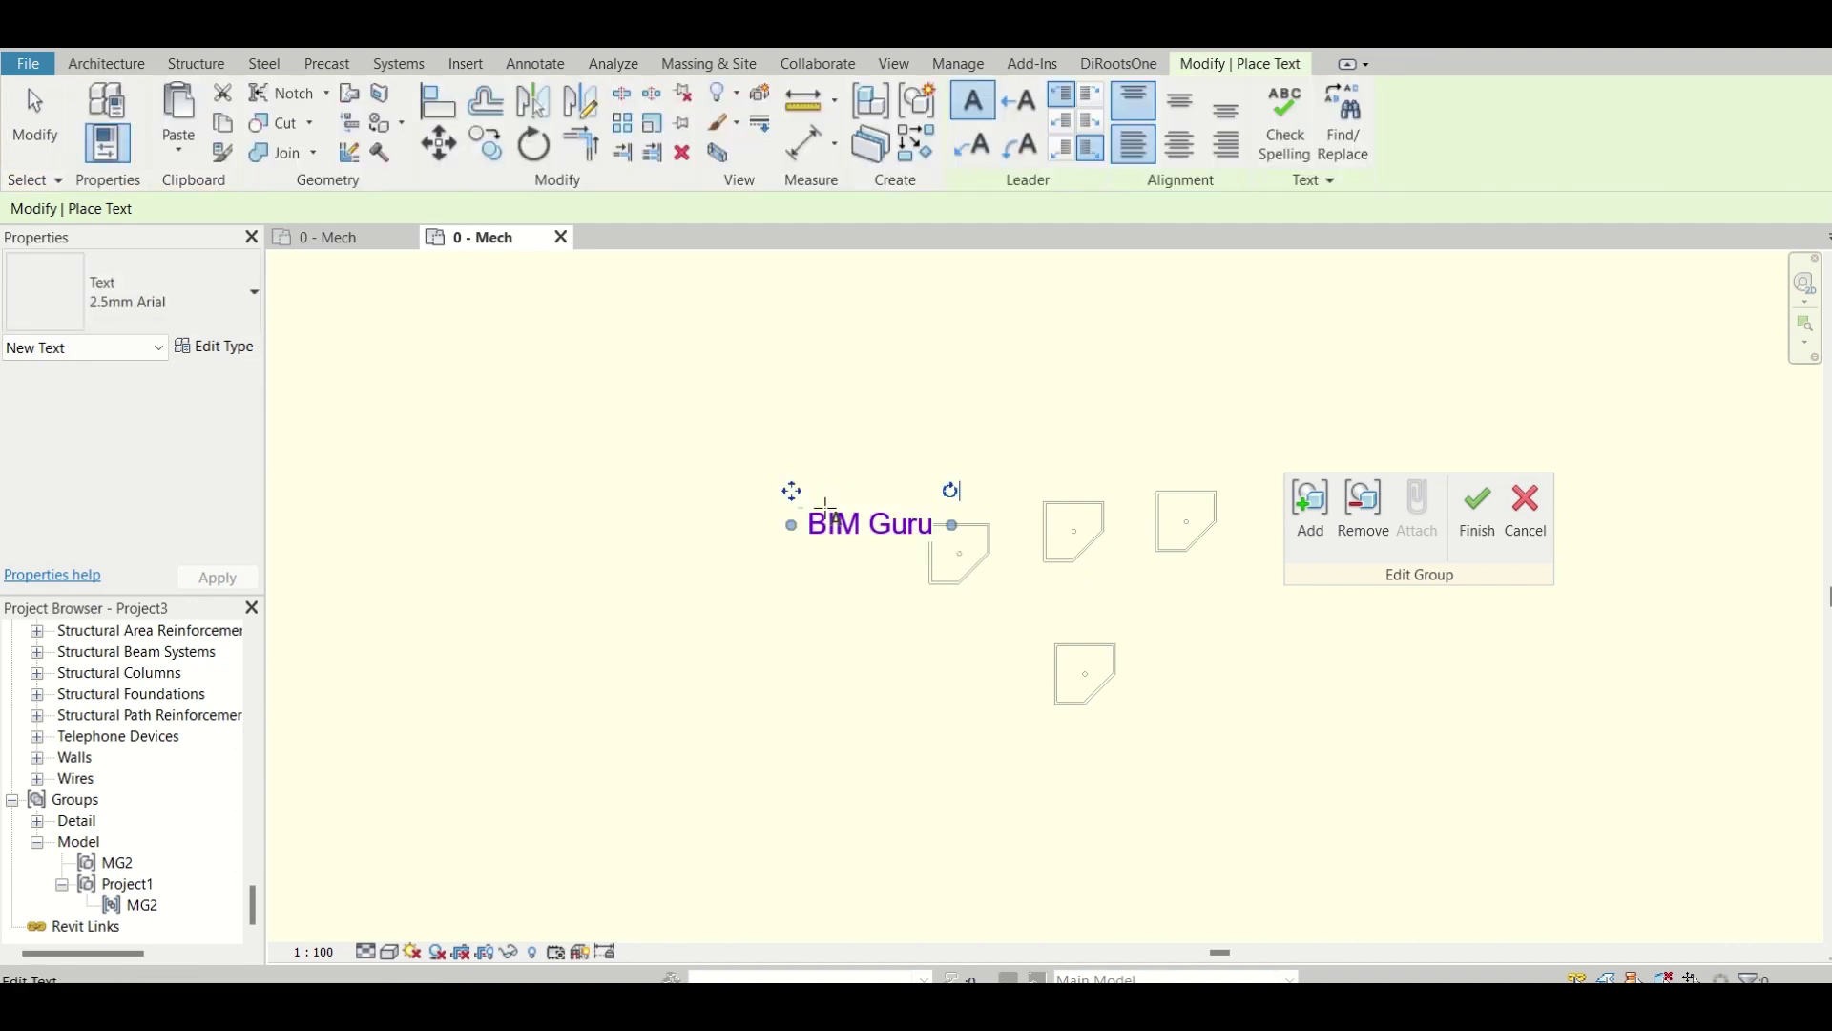
click(1477, 510)
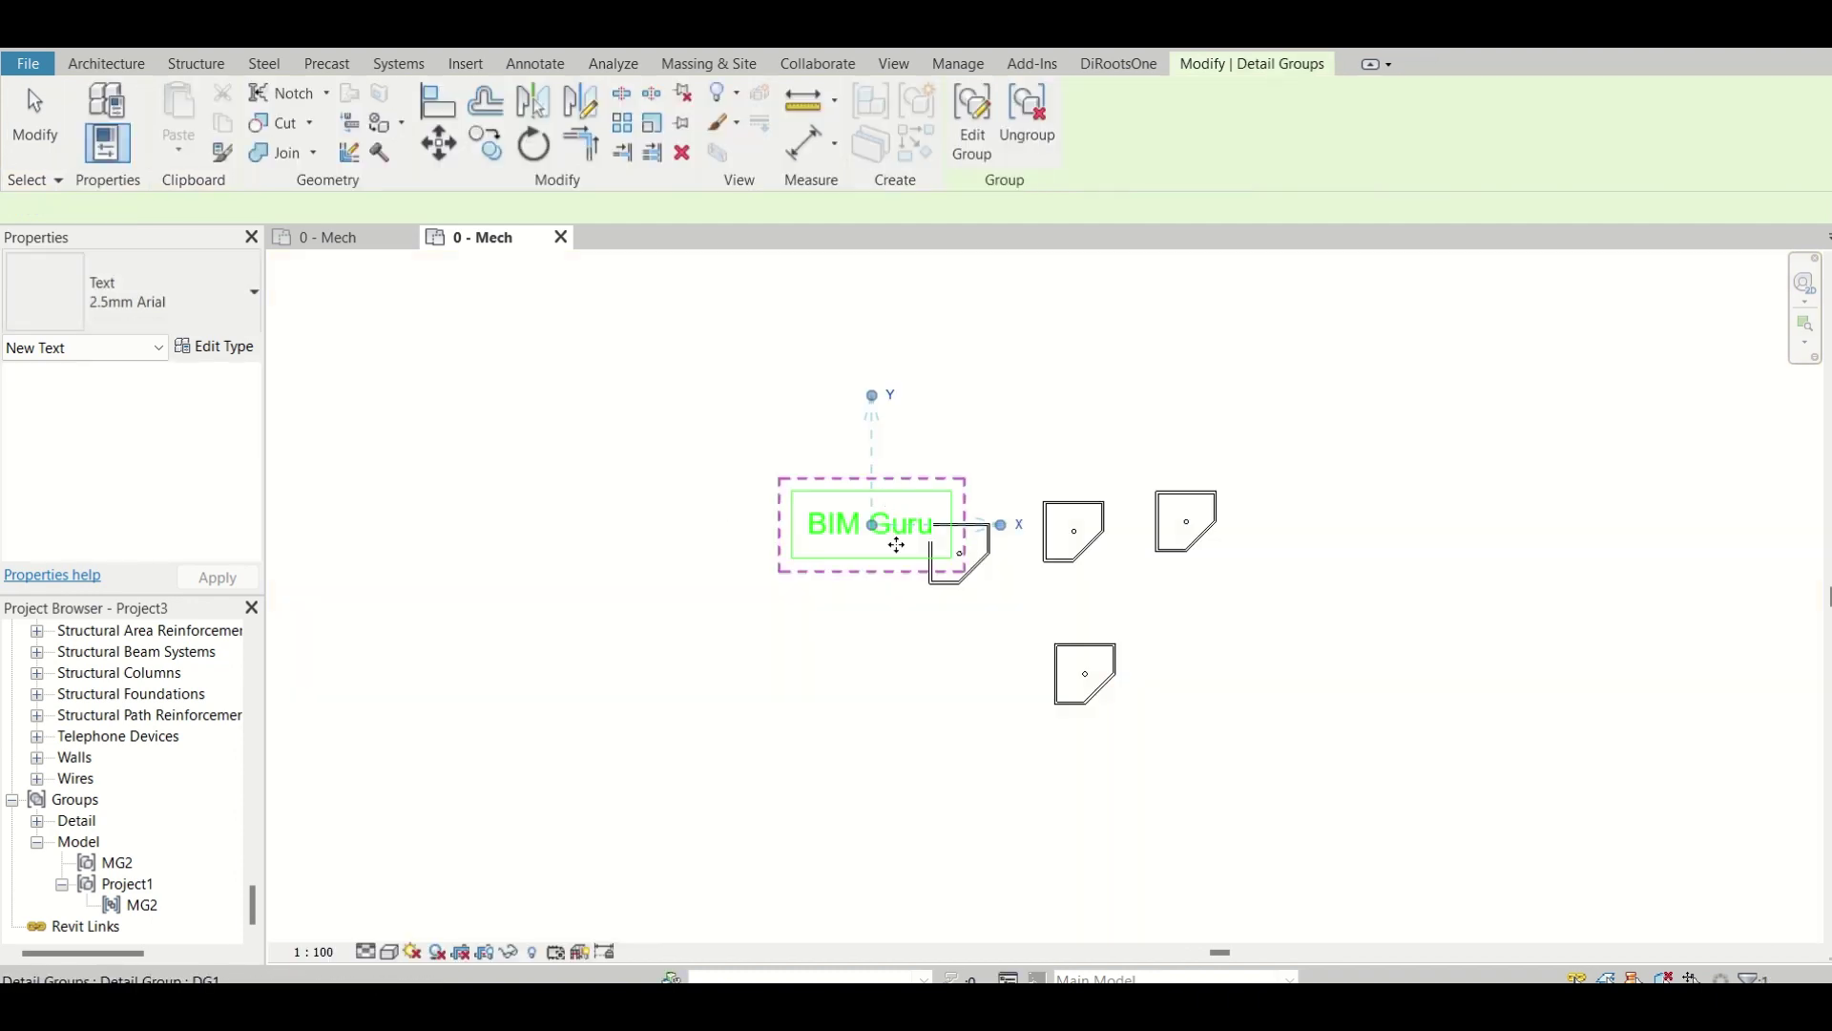
Move the DG1 instance up and to the left, clear of the sinks, and inspect its type properties
drag(896, 545, 705, 485)
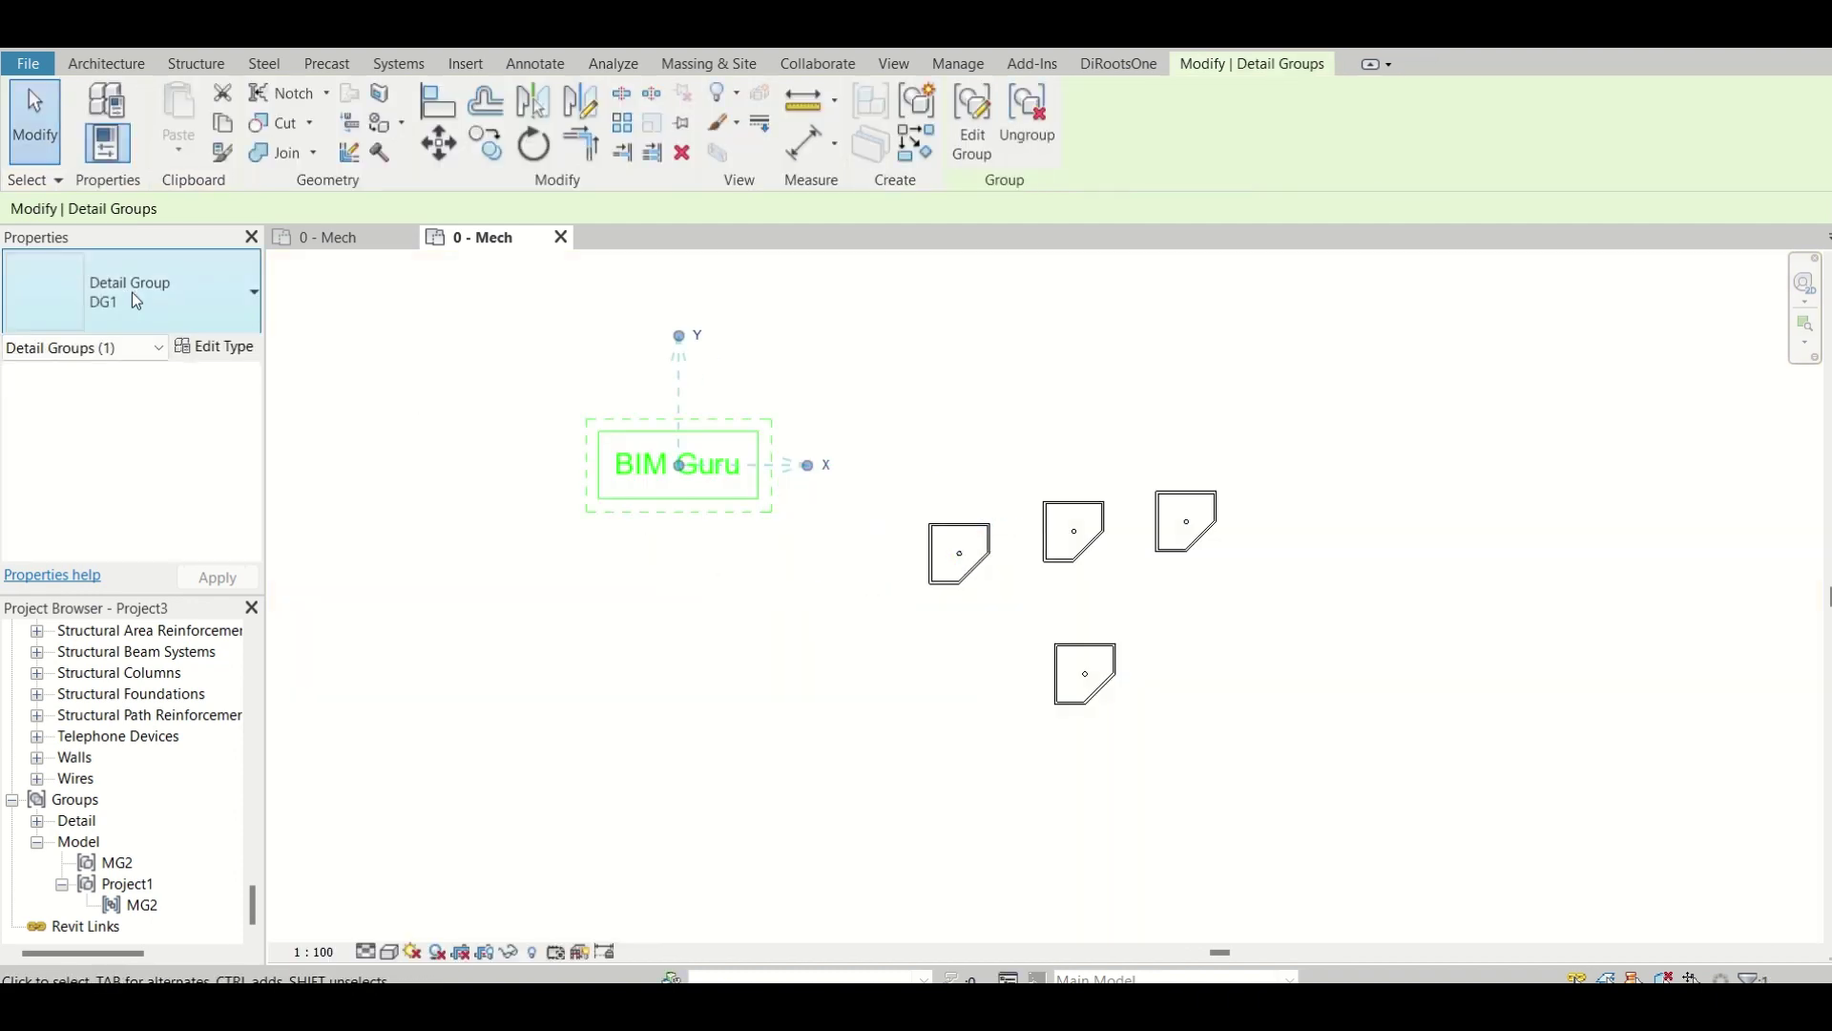
click(234, 349)
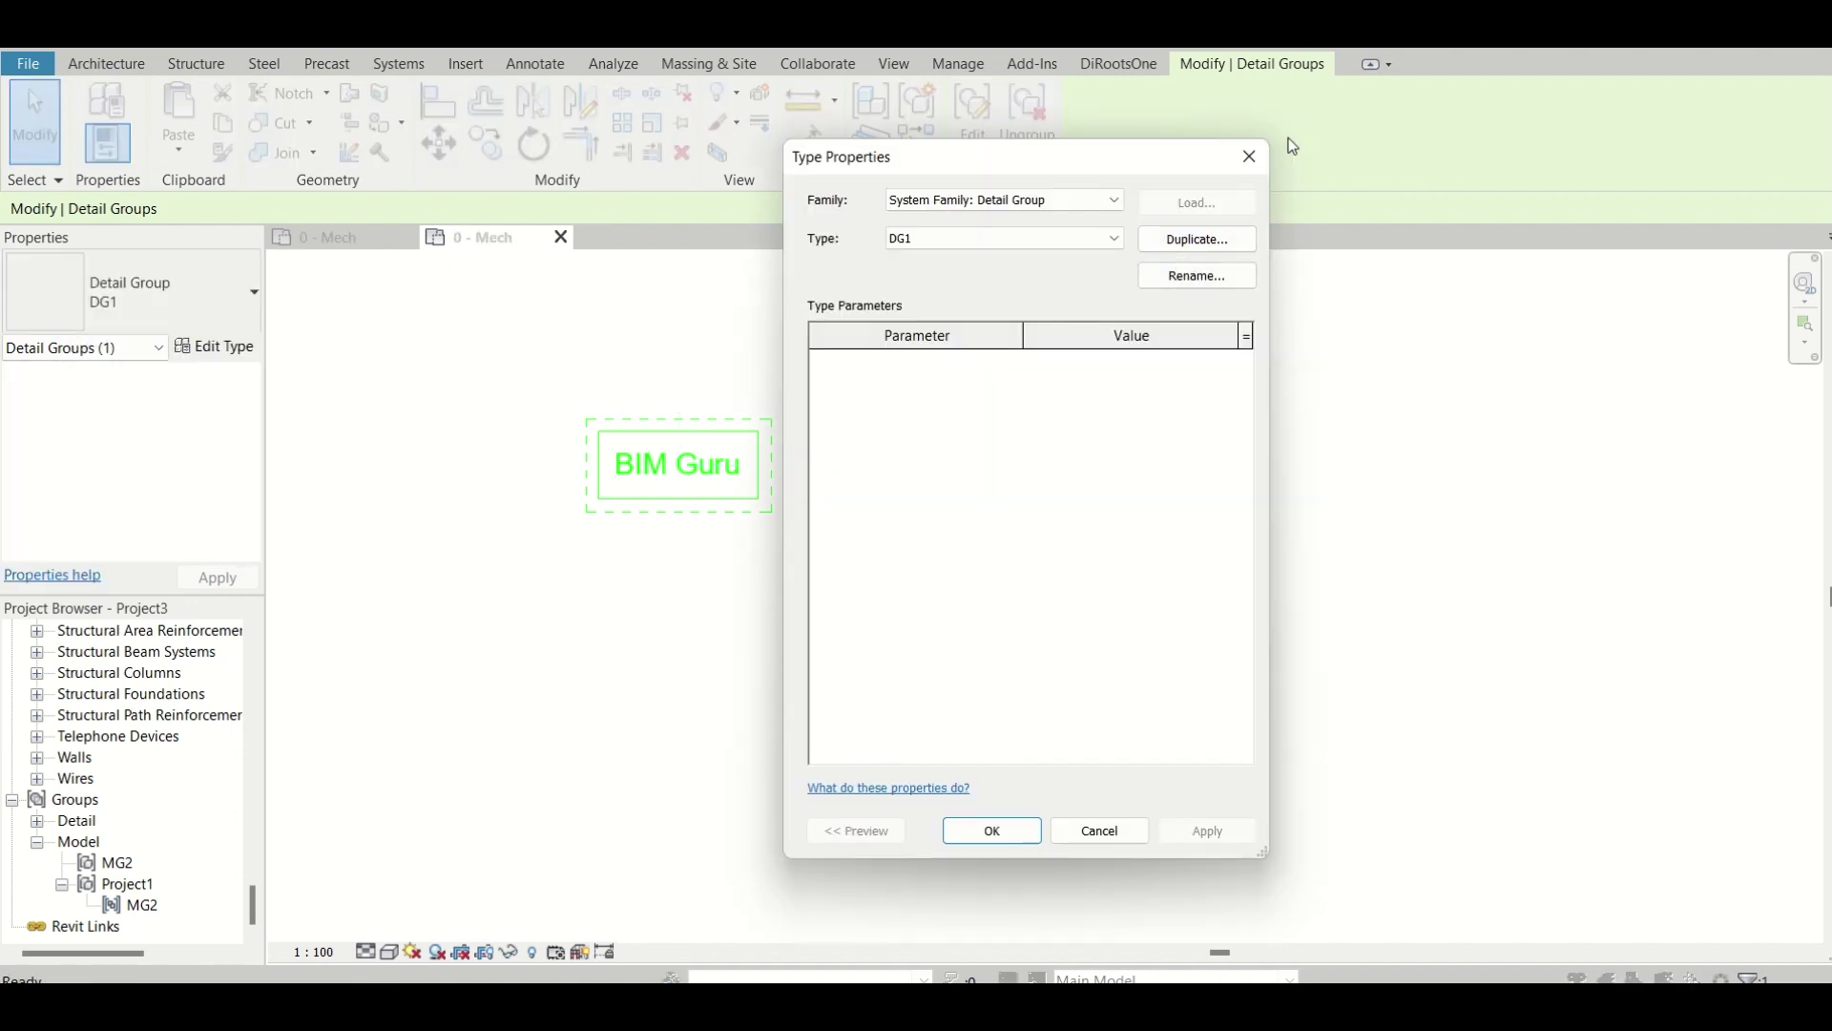
click(1248, 156)
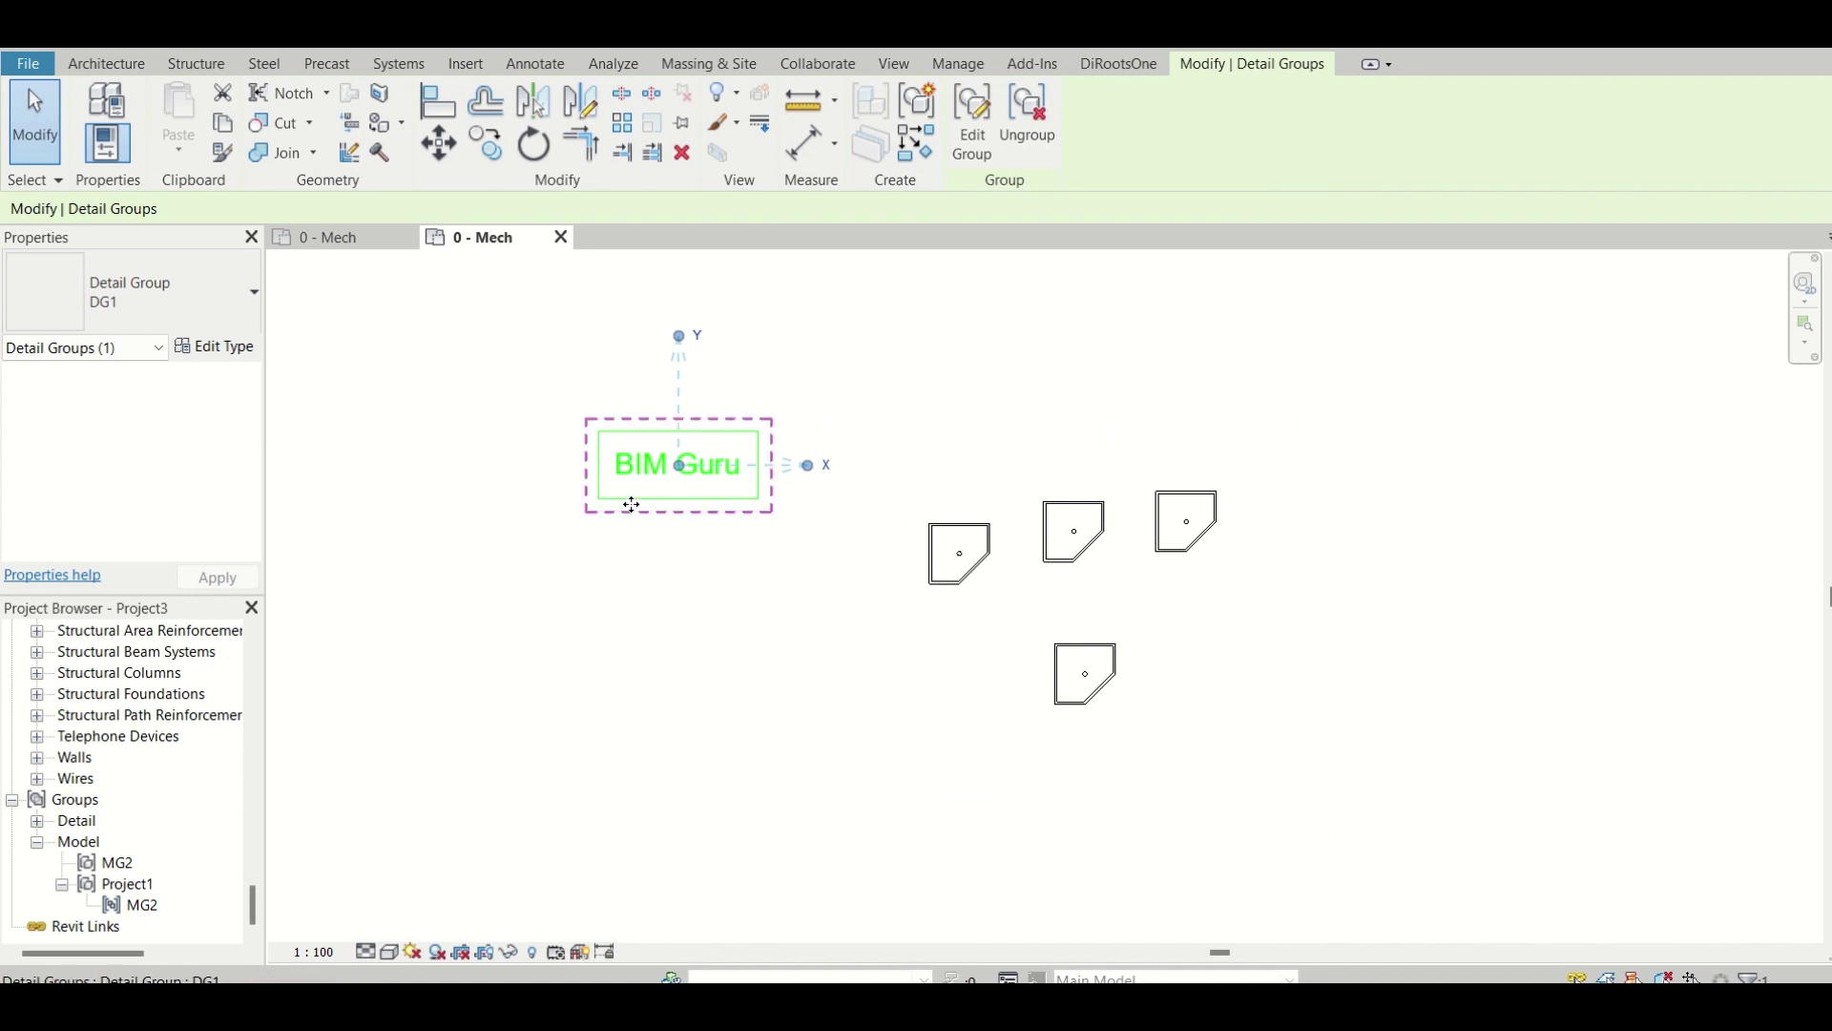
scroll(632, 505, up, 2)
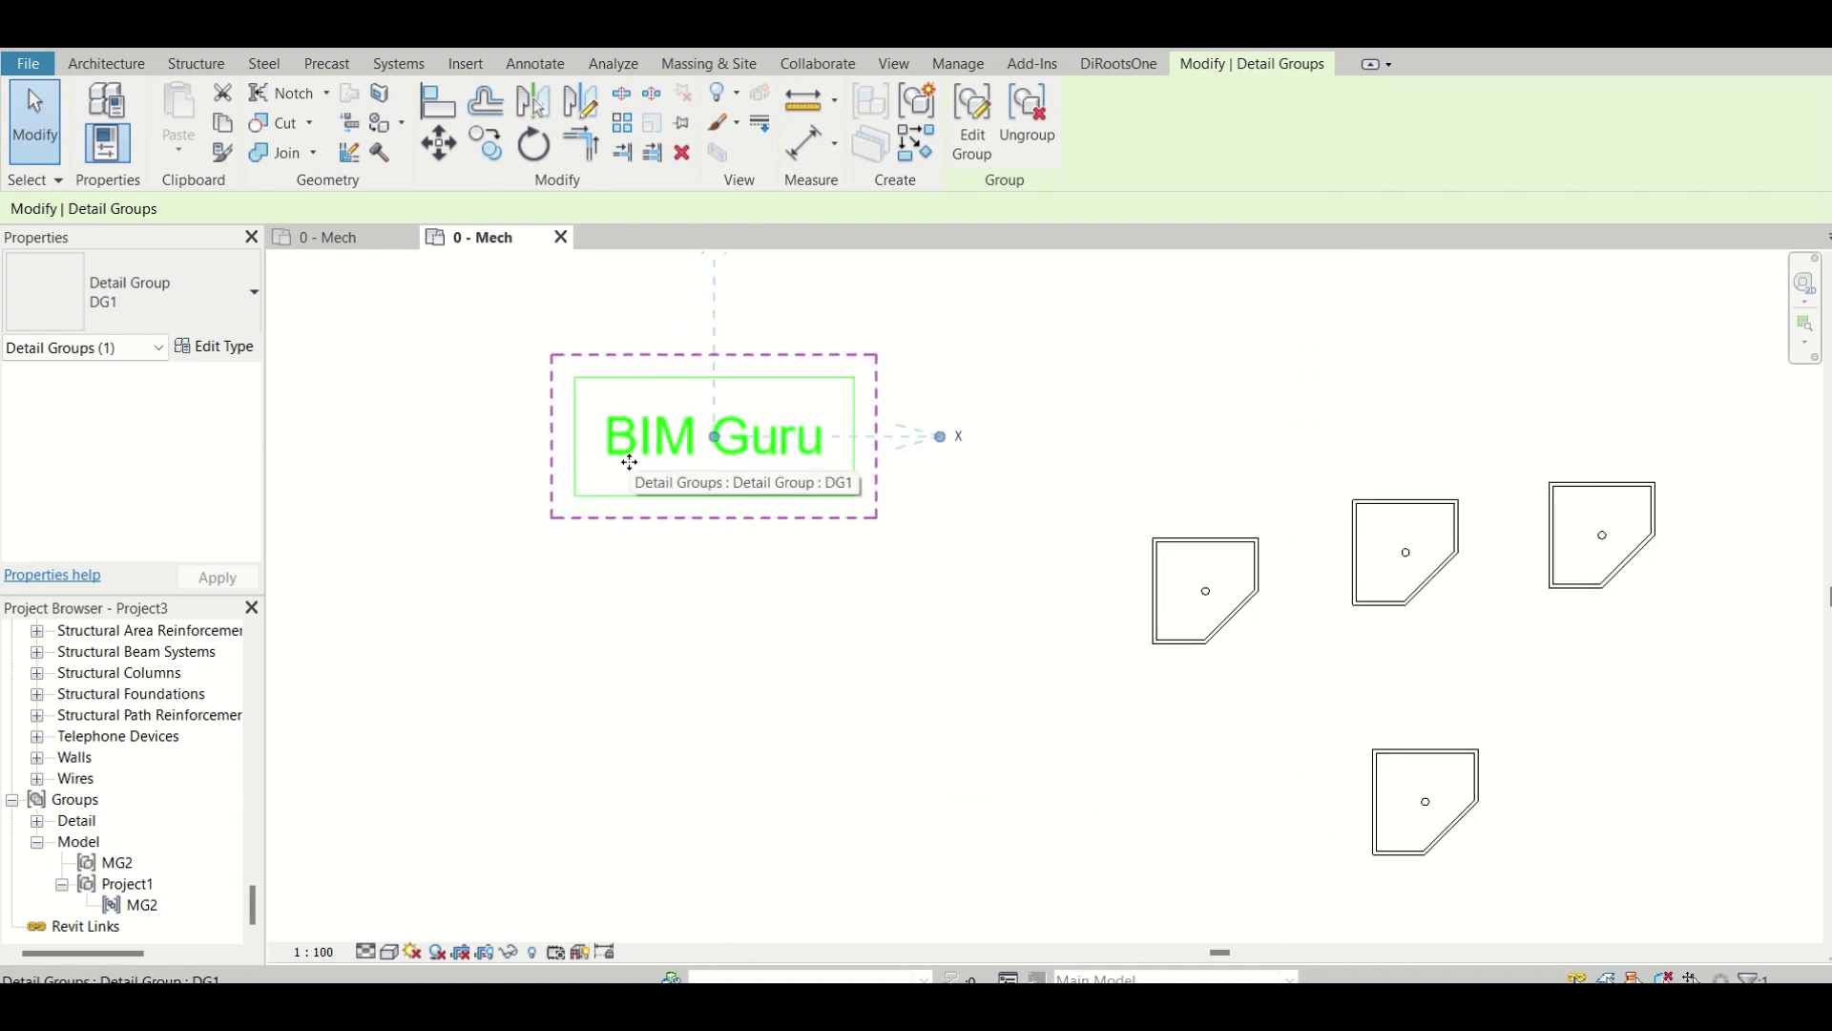
double_click(630, 463)
click(728, 449)
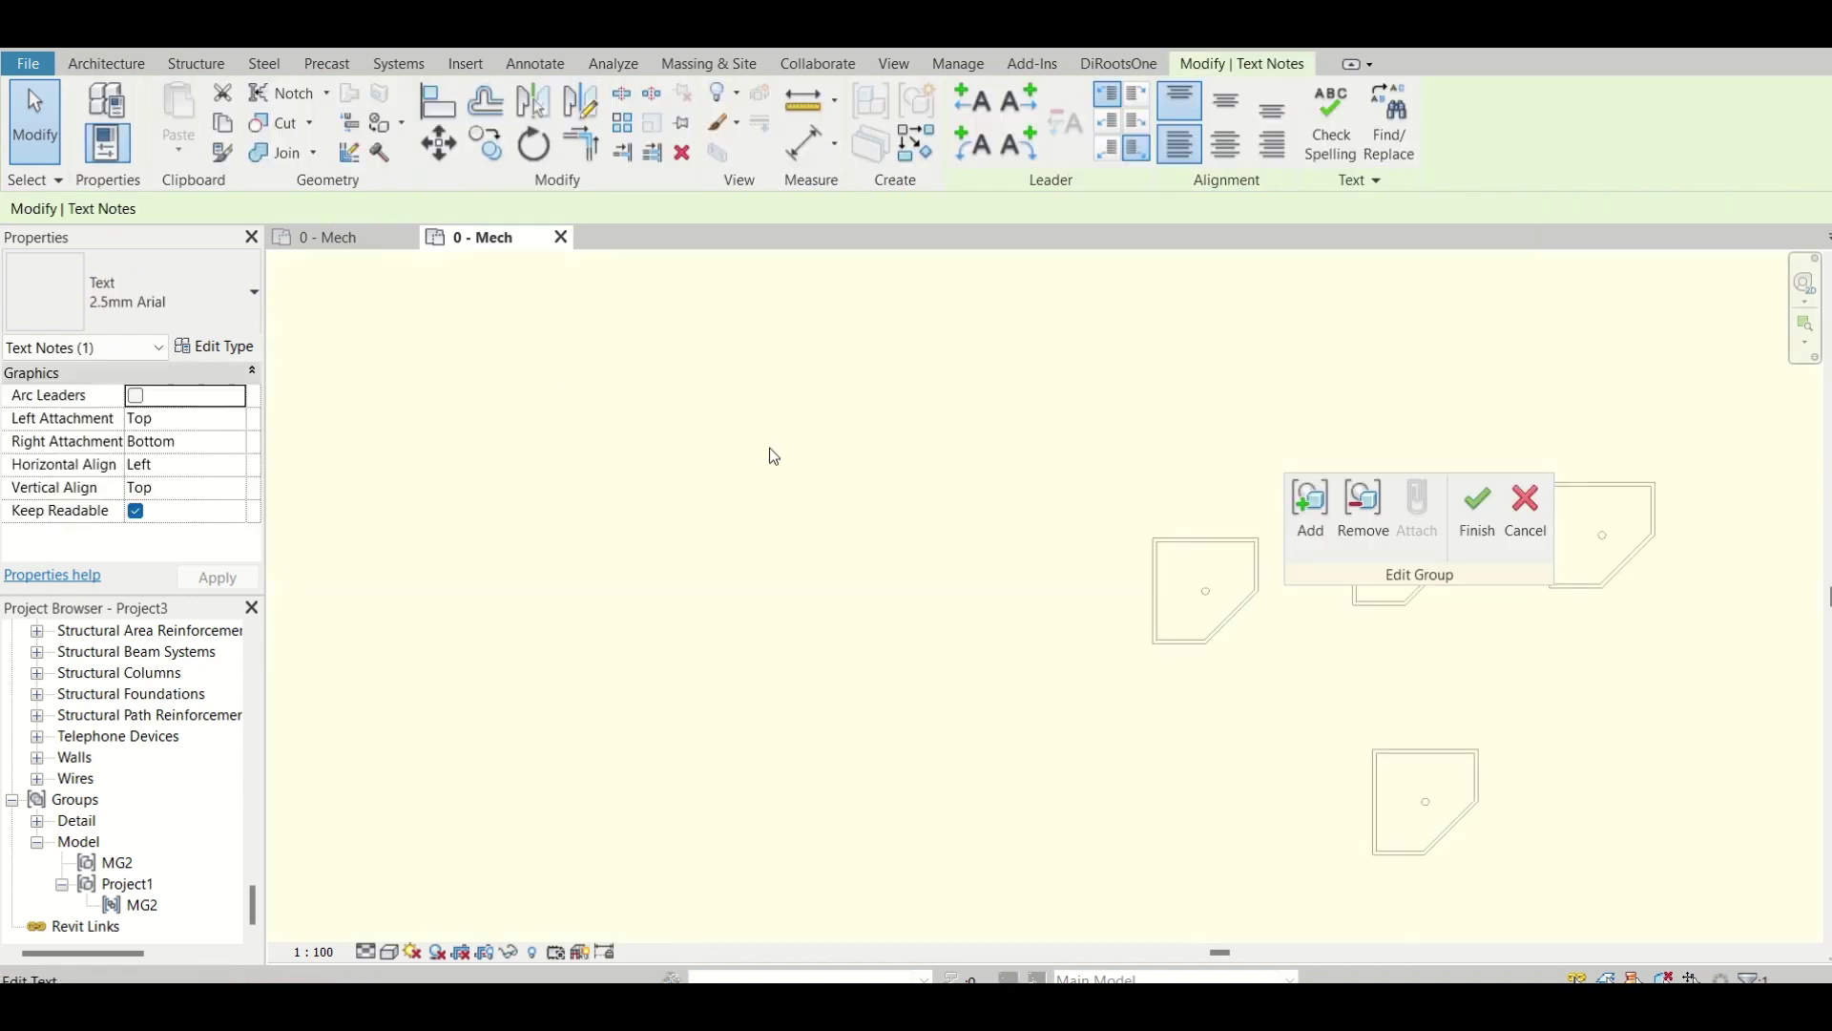
double_click(773, 457)
click(830, 452)
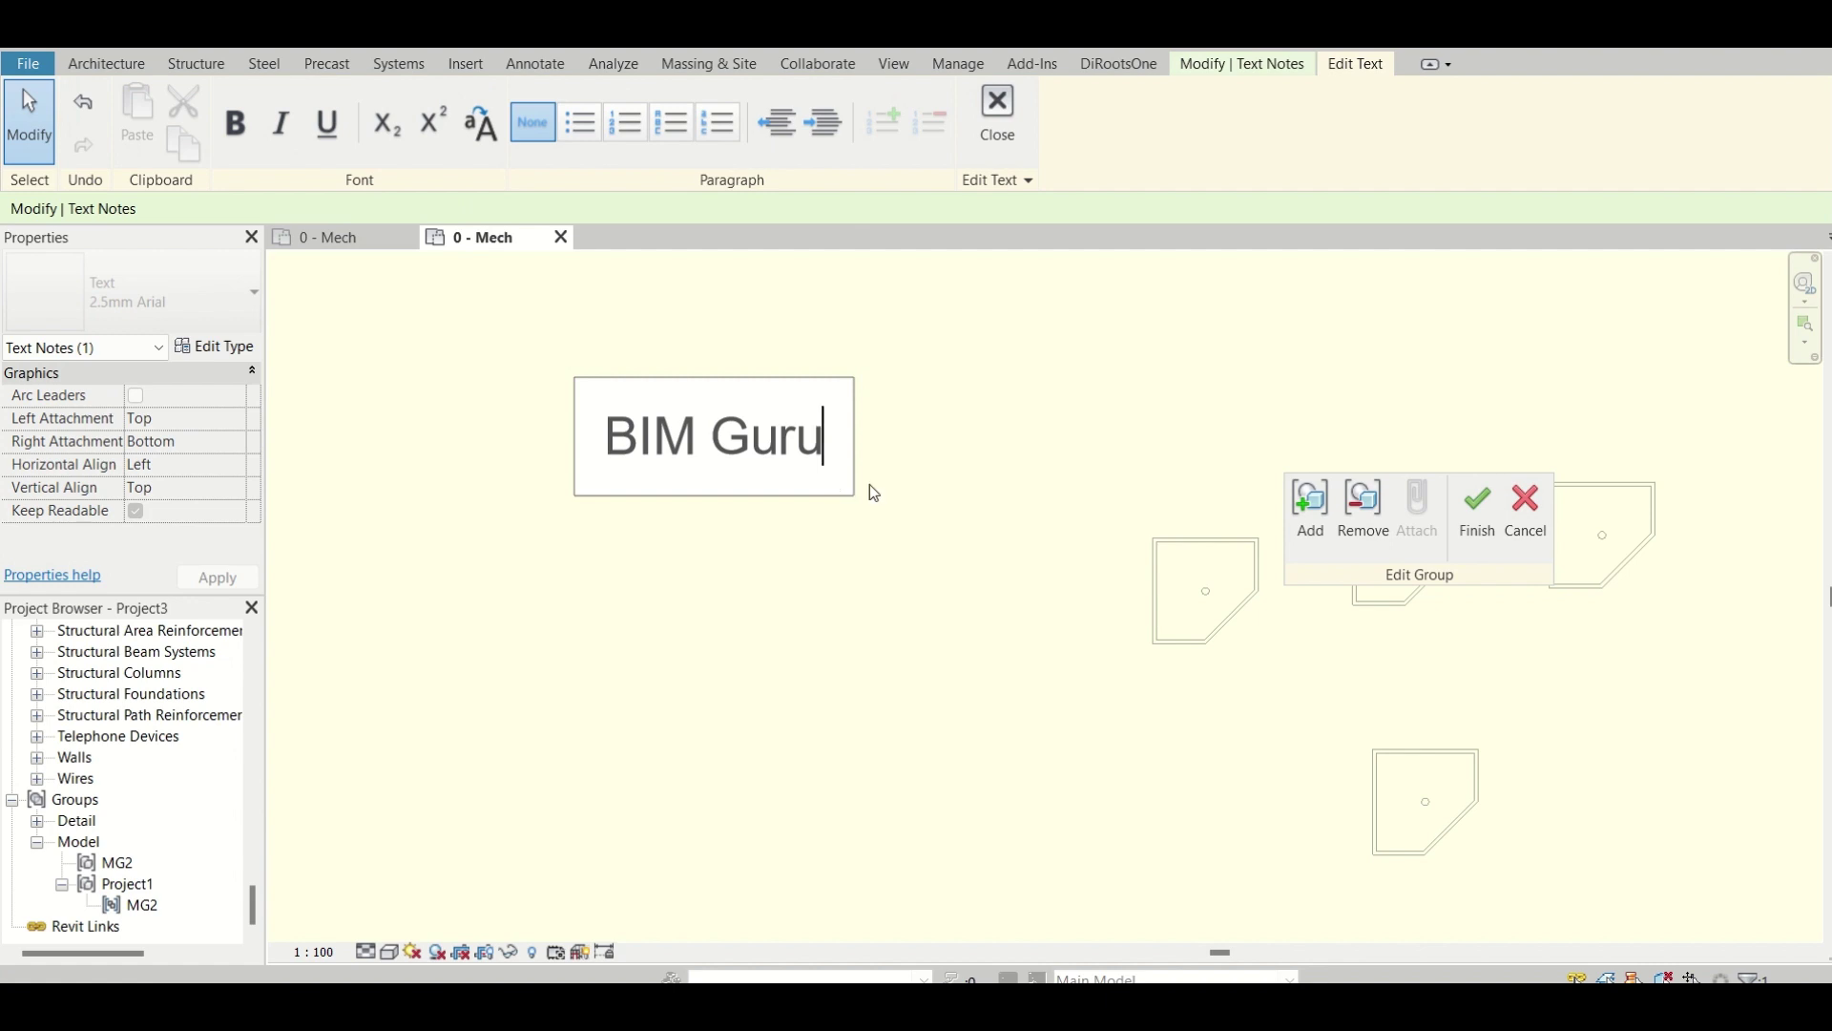
click(1527, 521)
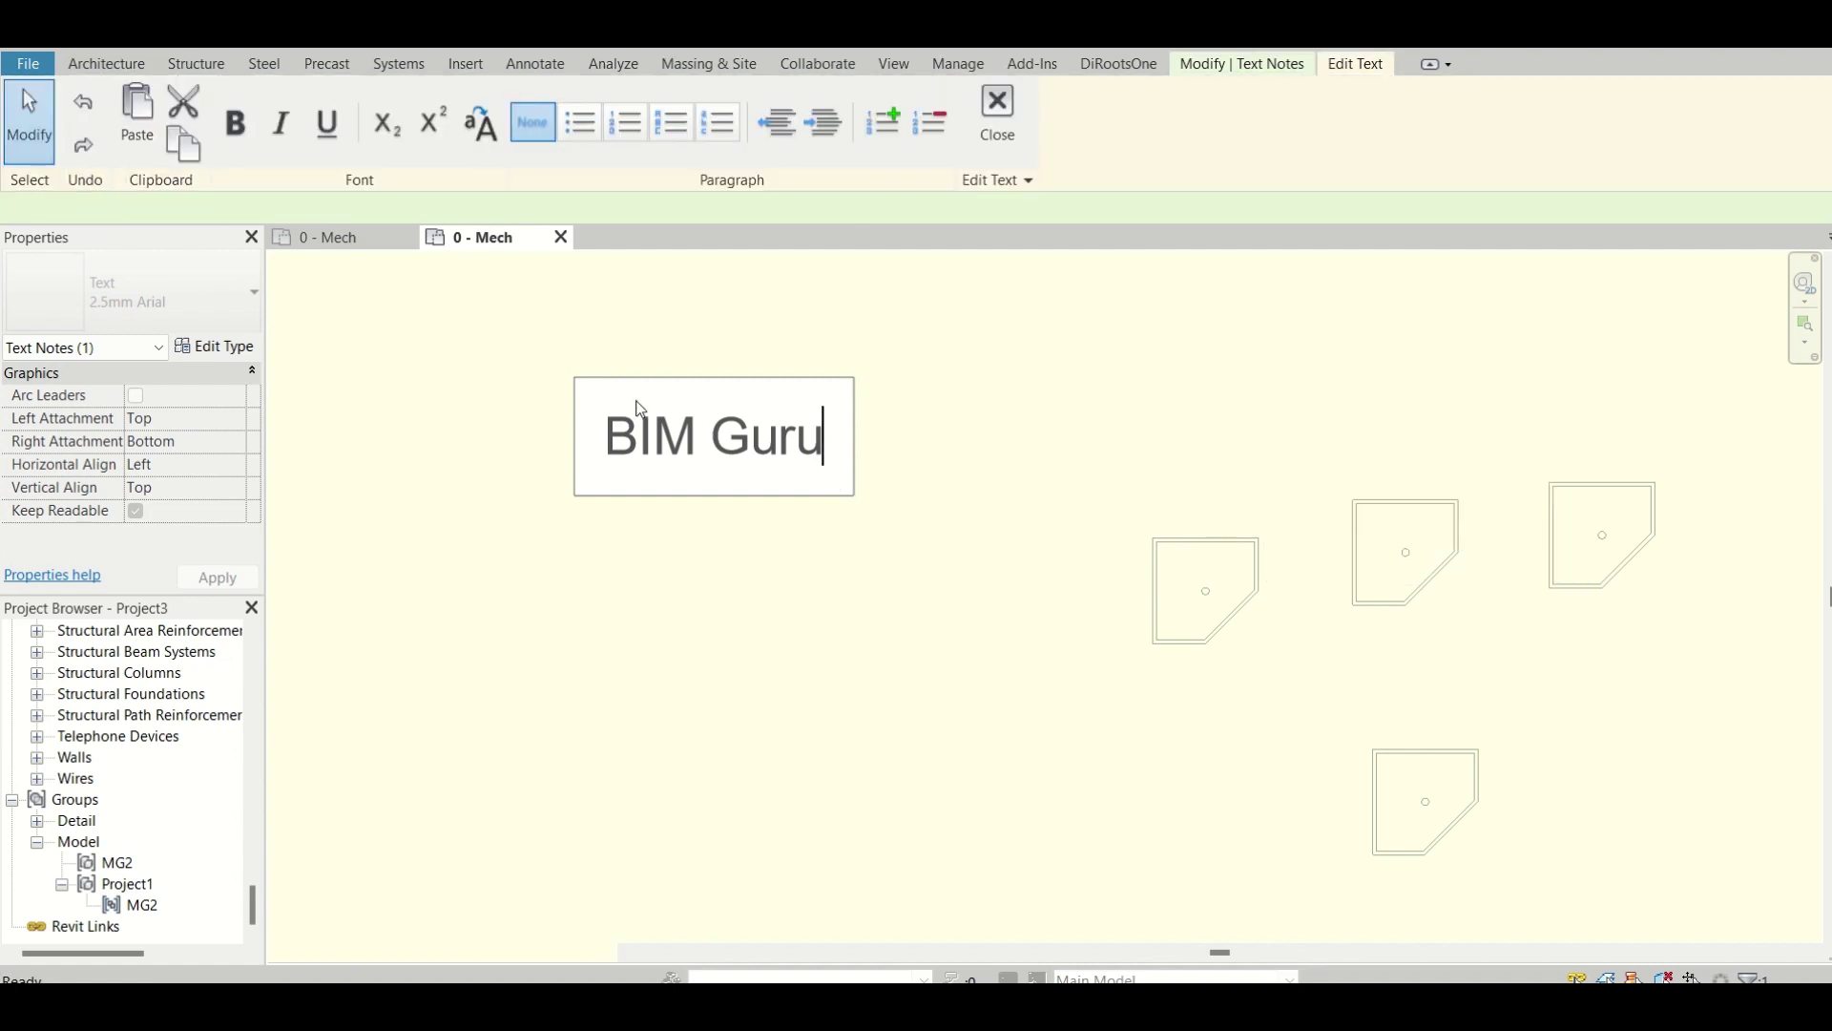
Open DG1 for group editing and copy the BIM Guru text note directly below the original
double_click(654, 473)
click(645, 465)
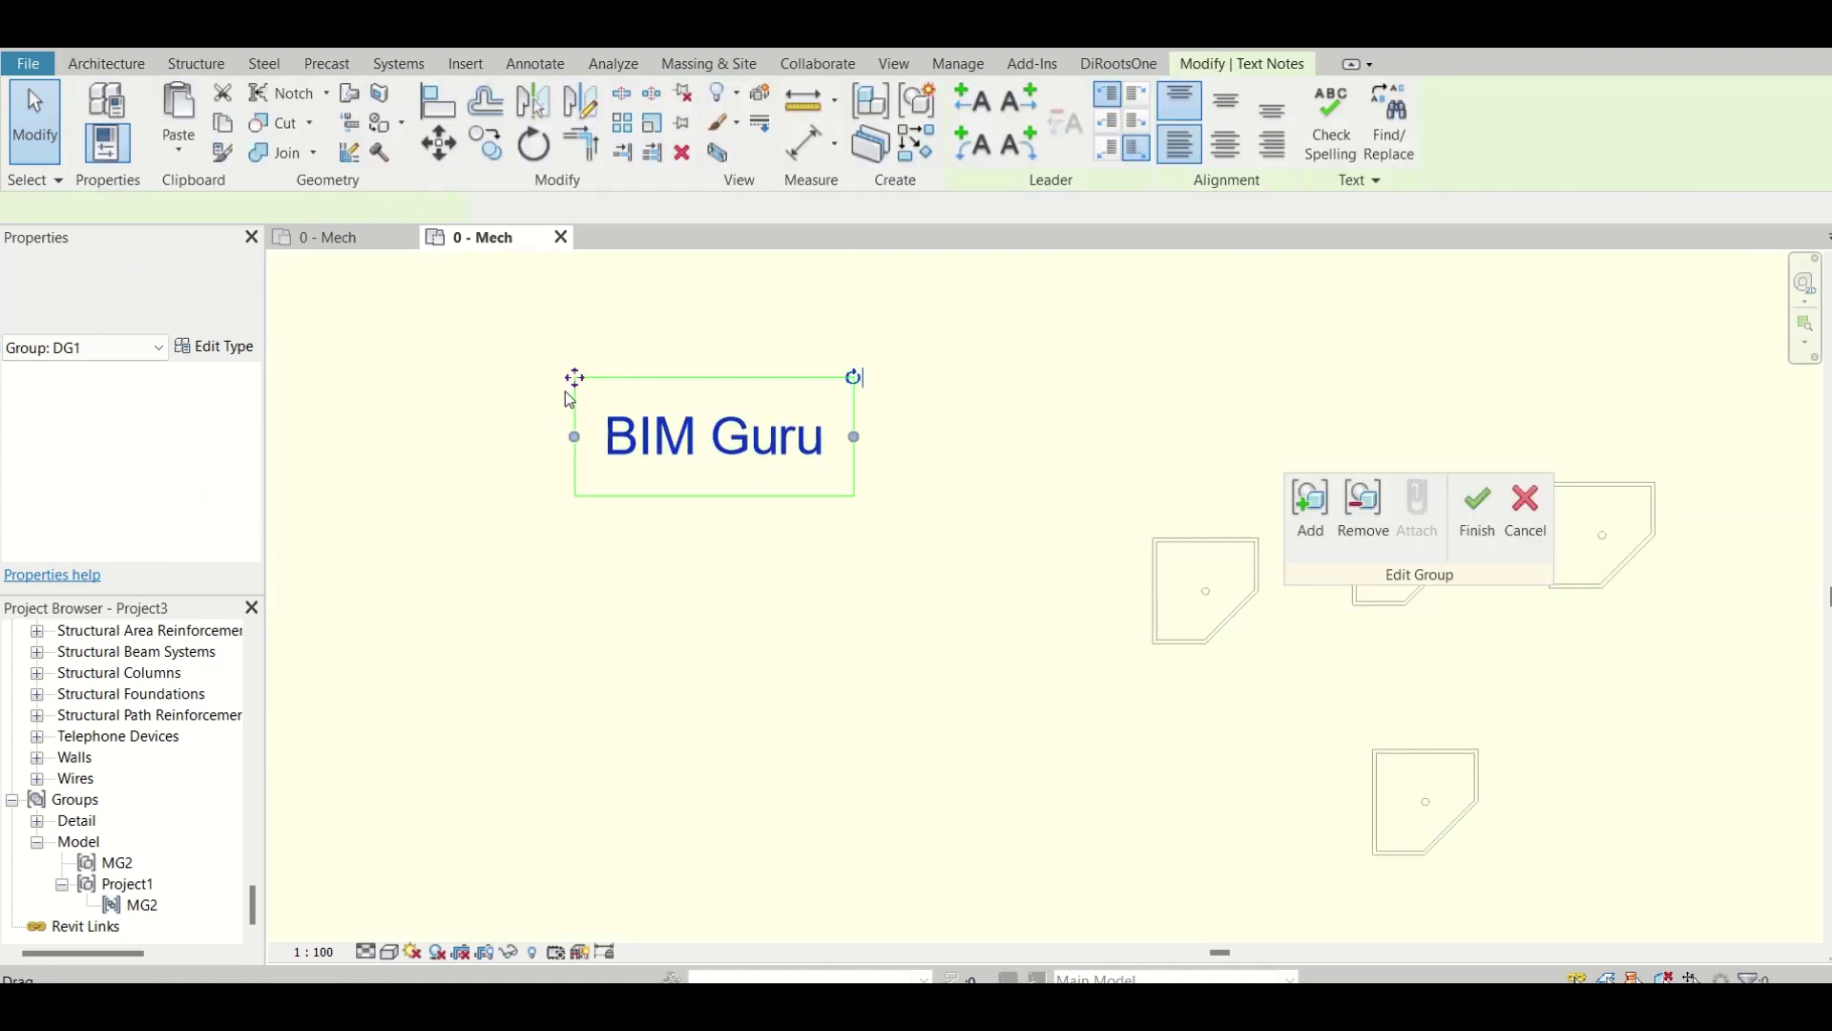
ctrl+drag(595, 523, 576, 503)
Replace the copied note's text with "Revit" and move it up so it sits centred beneath BIM Guru
double_click(700, 554)
click(826, 563)
drag(828, 564, 386, 569)
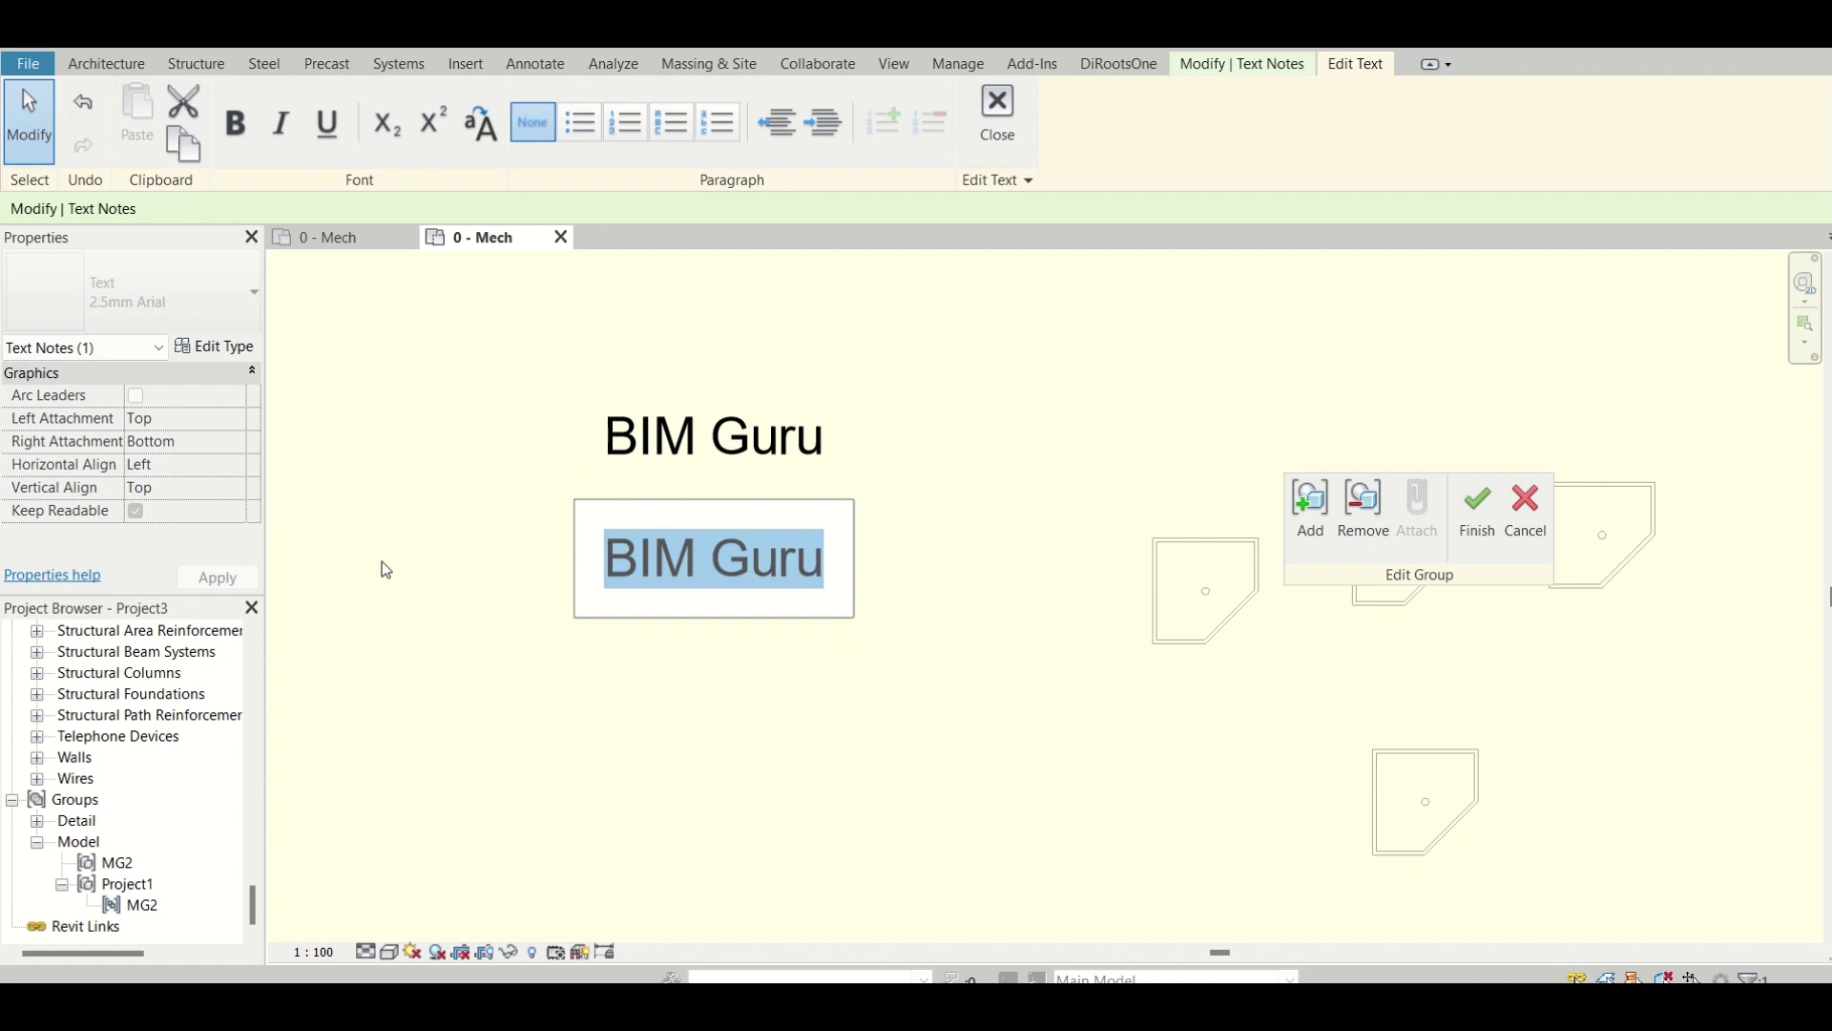
key(BackSpace)
text(Revit)
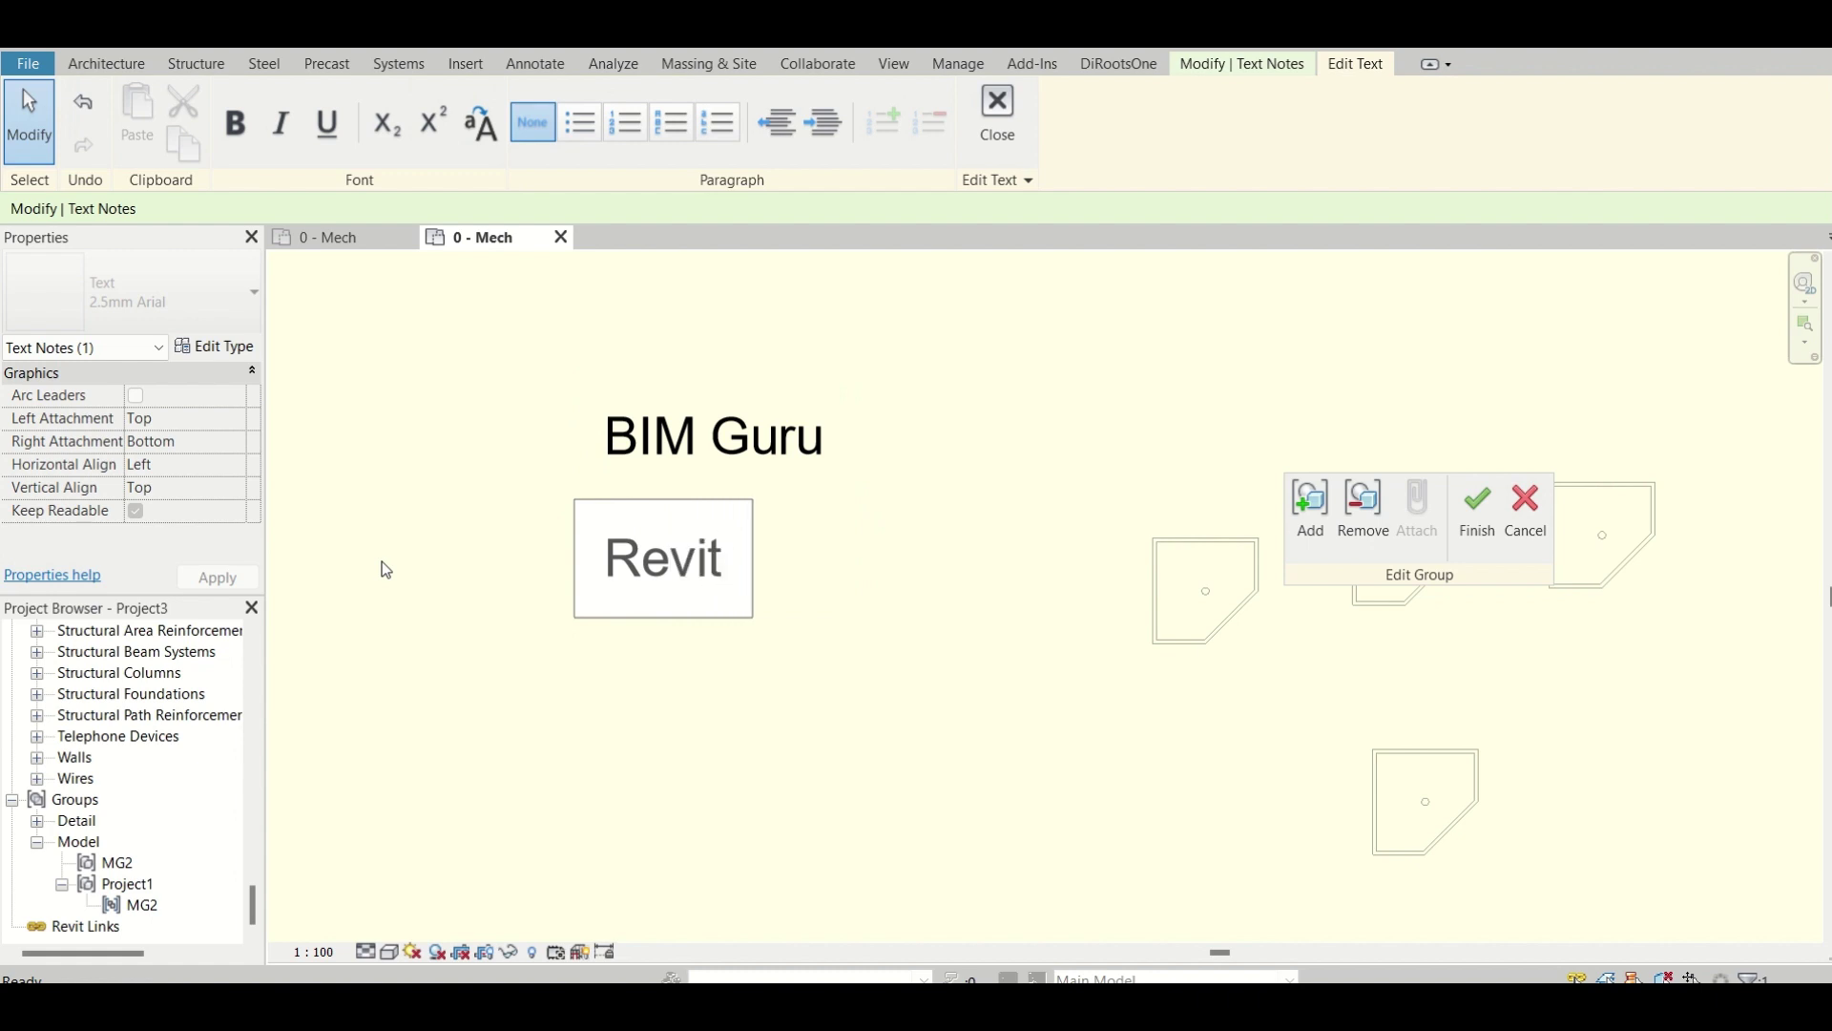
click(372, 564)
ctrl+drag(570, 493, 628, 450)
click(546, 544)
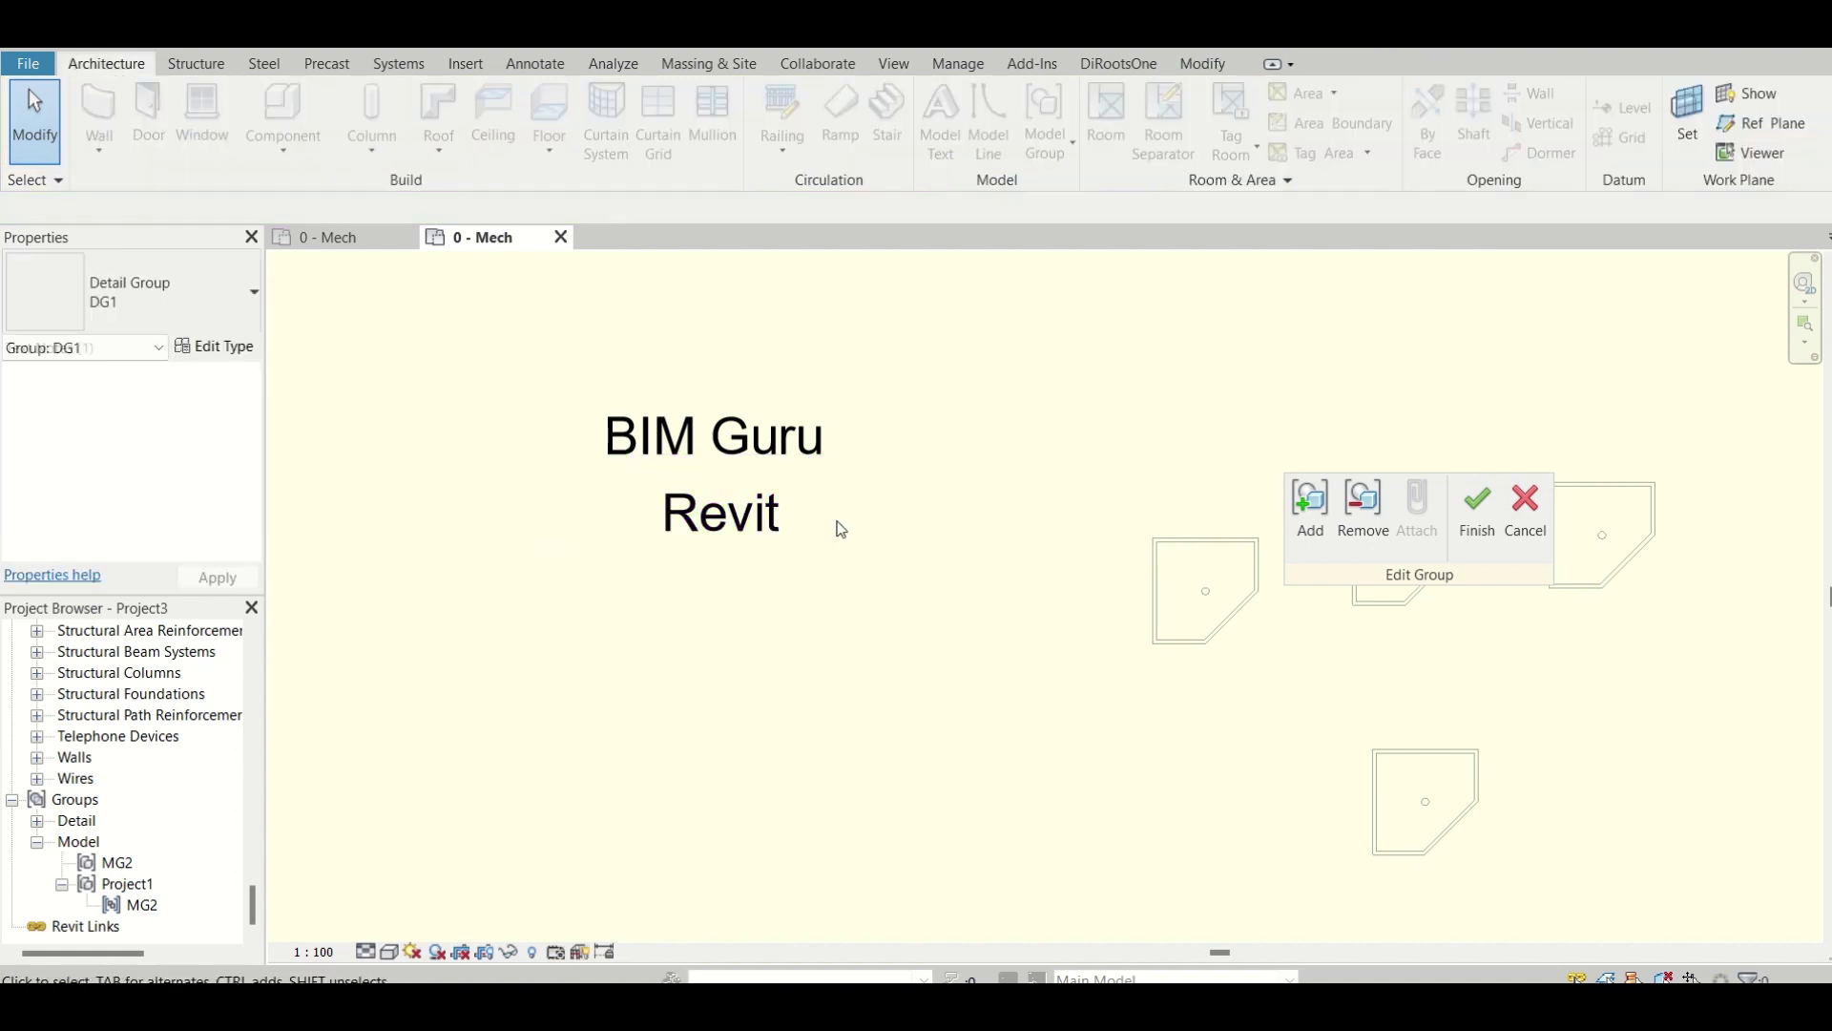
Finish editing DG1 and move the group down and to the right, beside the leftmost mop sink
click(1477, 517)
drag(769, 564, 1014, 696)
click(654, 704)
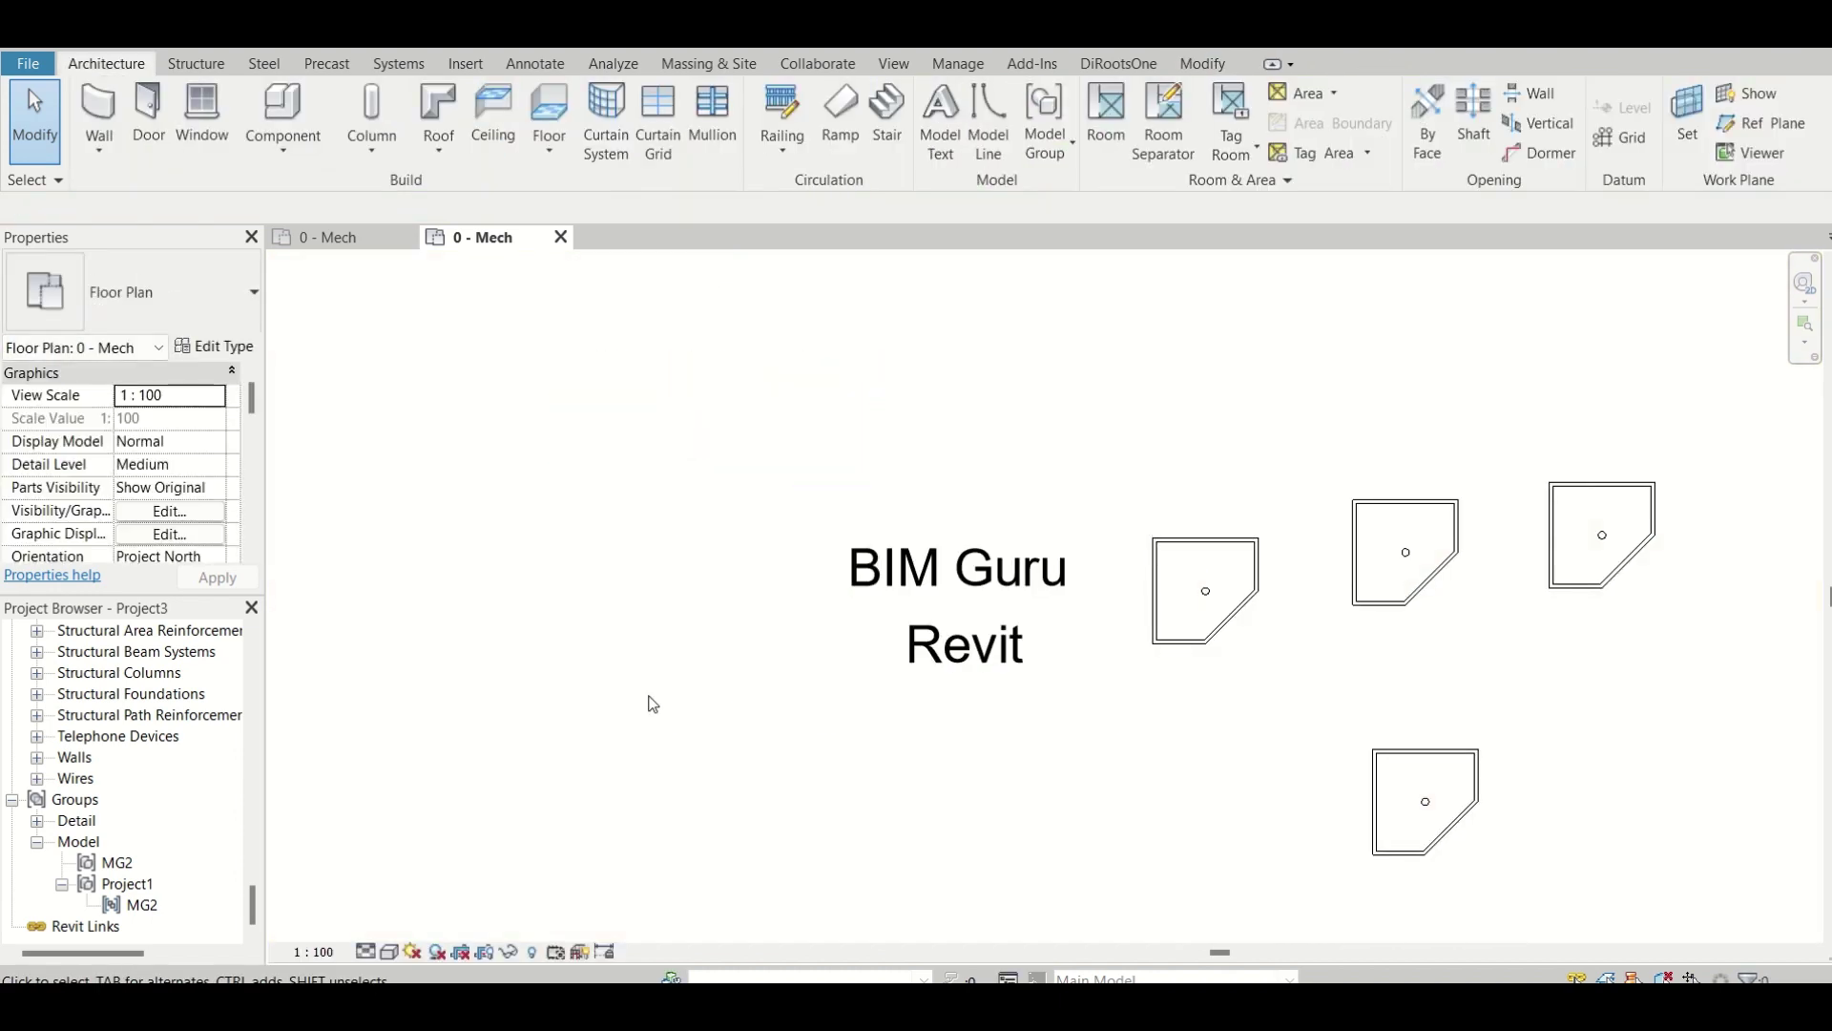
Place four more DG1 detail group instances around the existing one: below, to the left, to the upper left and above
click(876, 685)
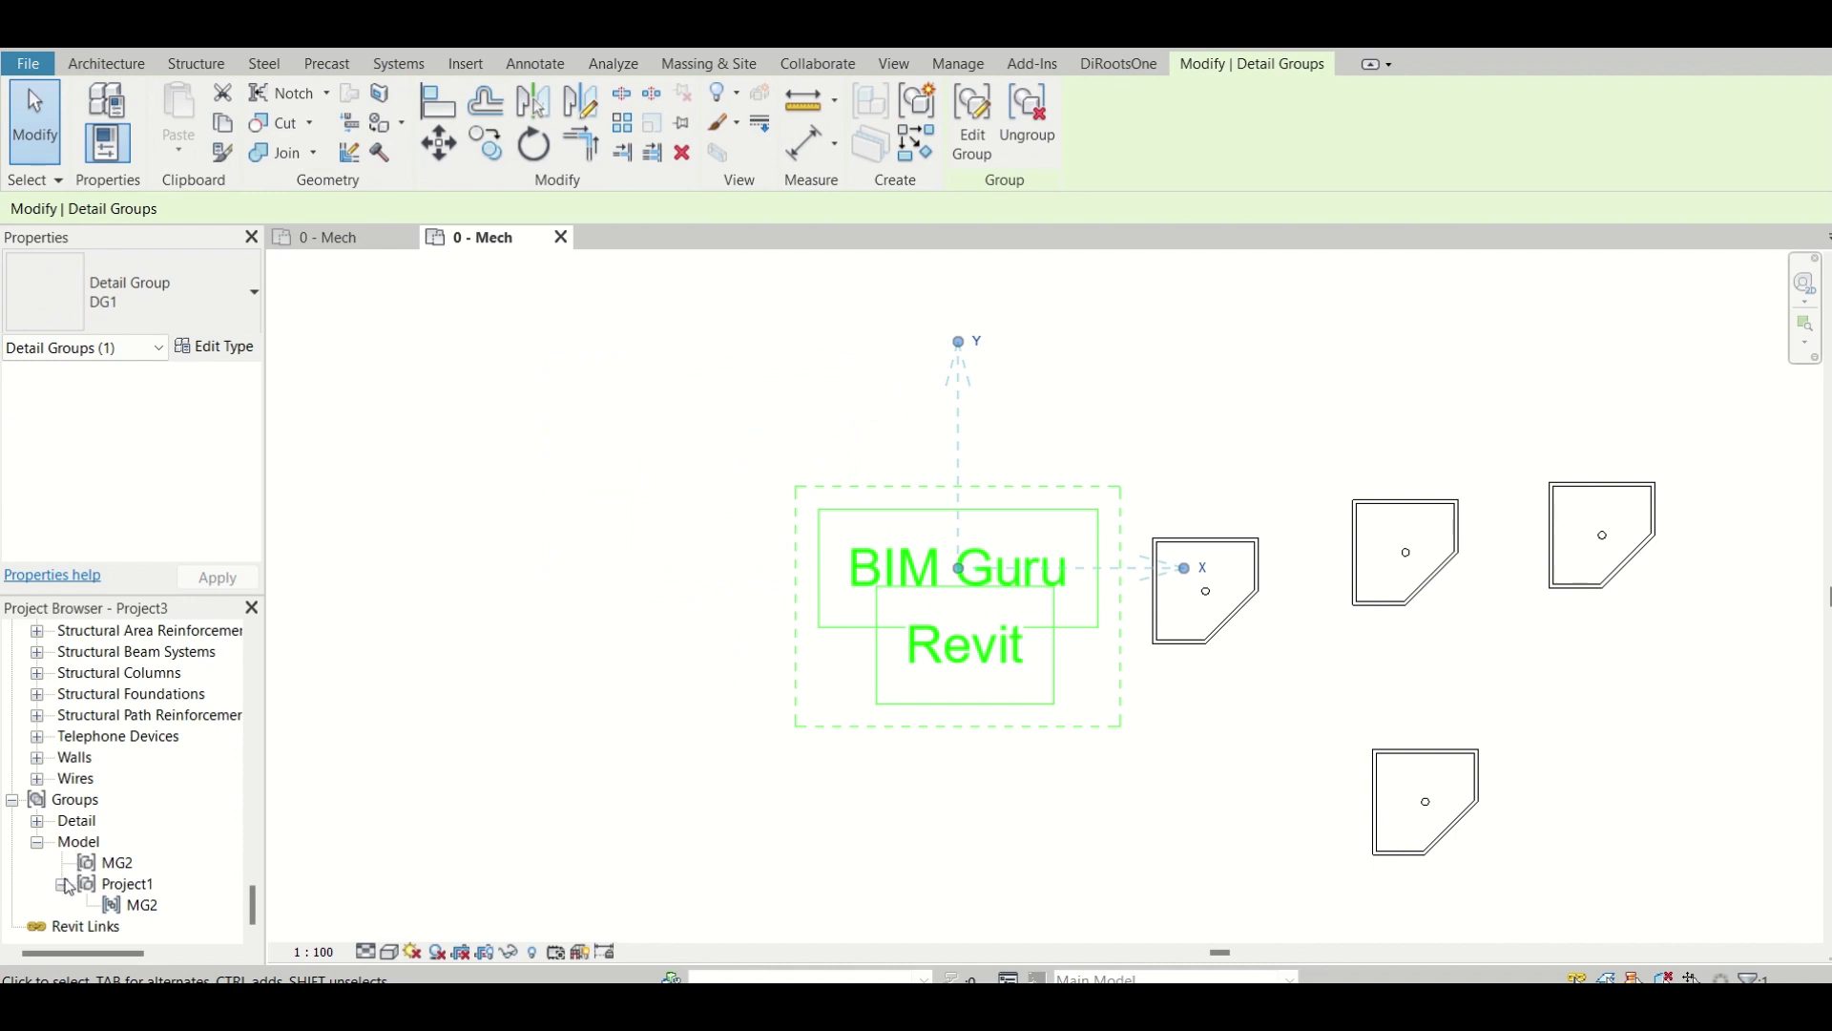
click(37, 821)
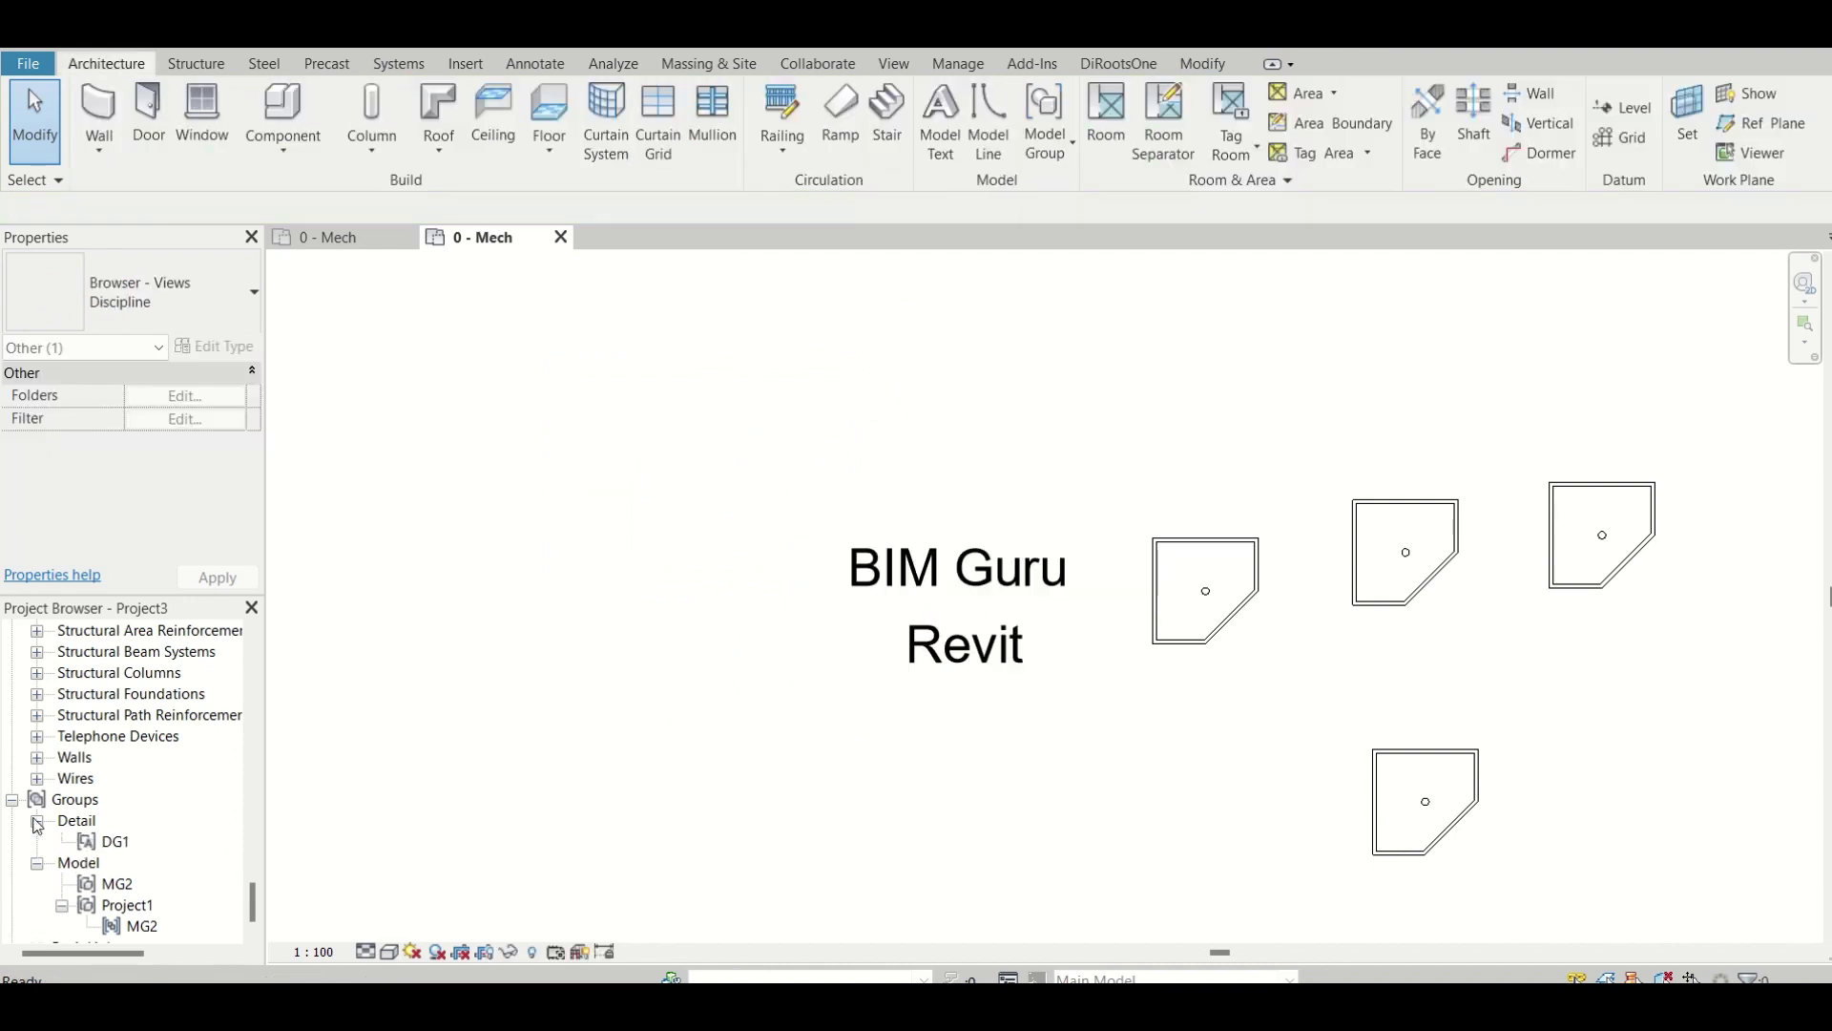
click(110, 843)
drag(103, 847, 923, 818)
click(923, 818)
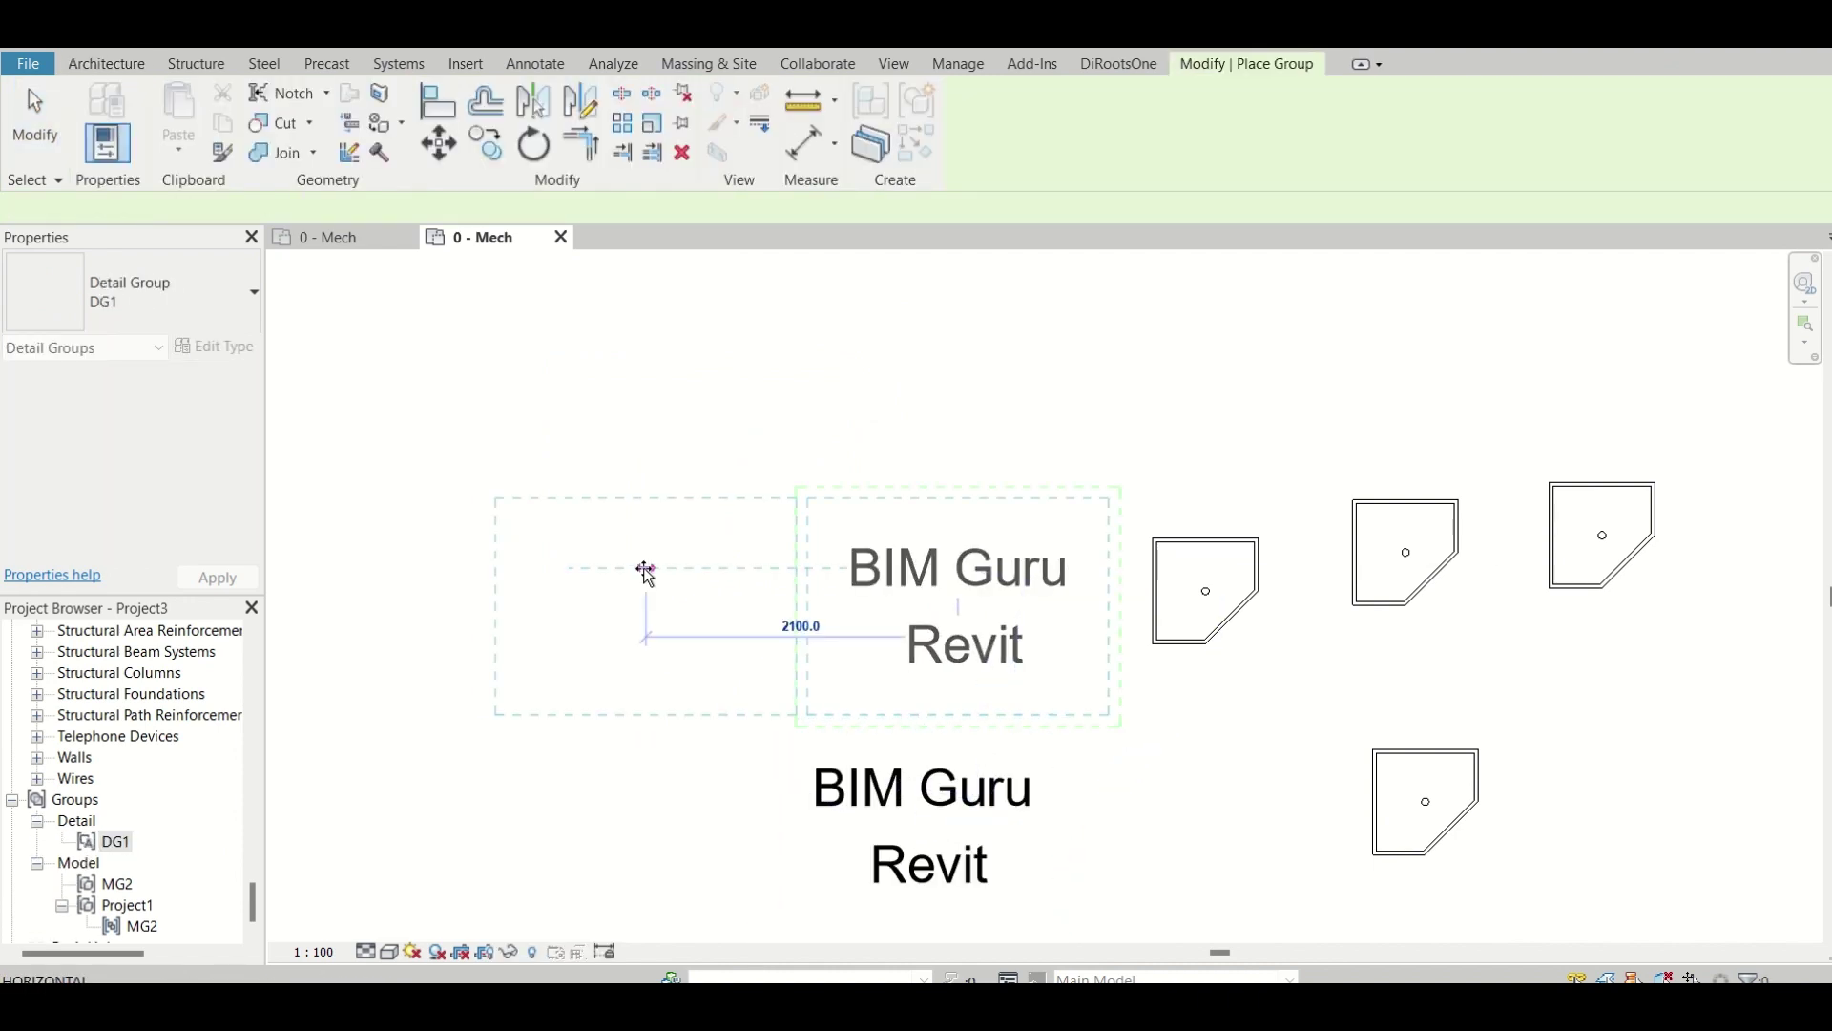
click(500, 431)
click(879, 332)
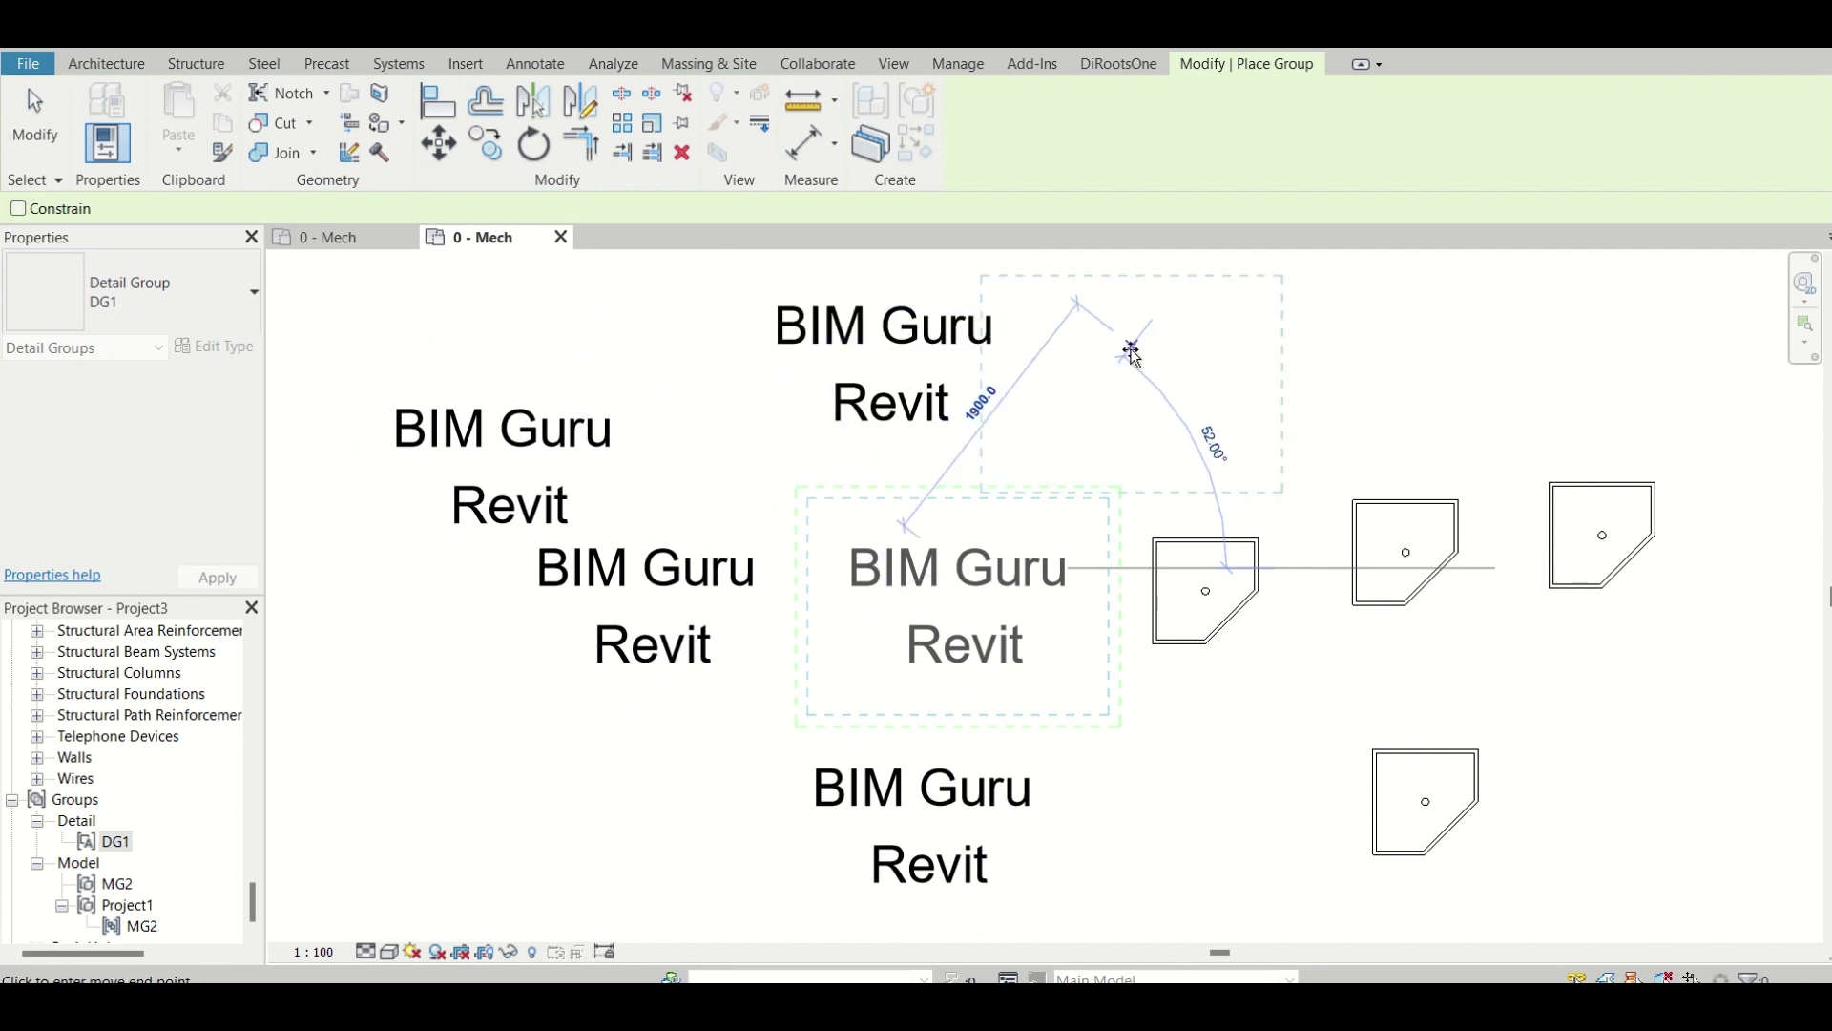
key(Escape)
Edit the topmost DG1 instance, delete its Revit text note, and finish the group edit
double_click(964, 392)
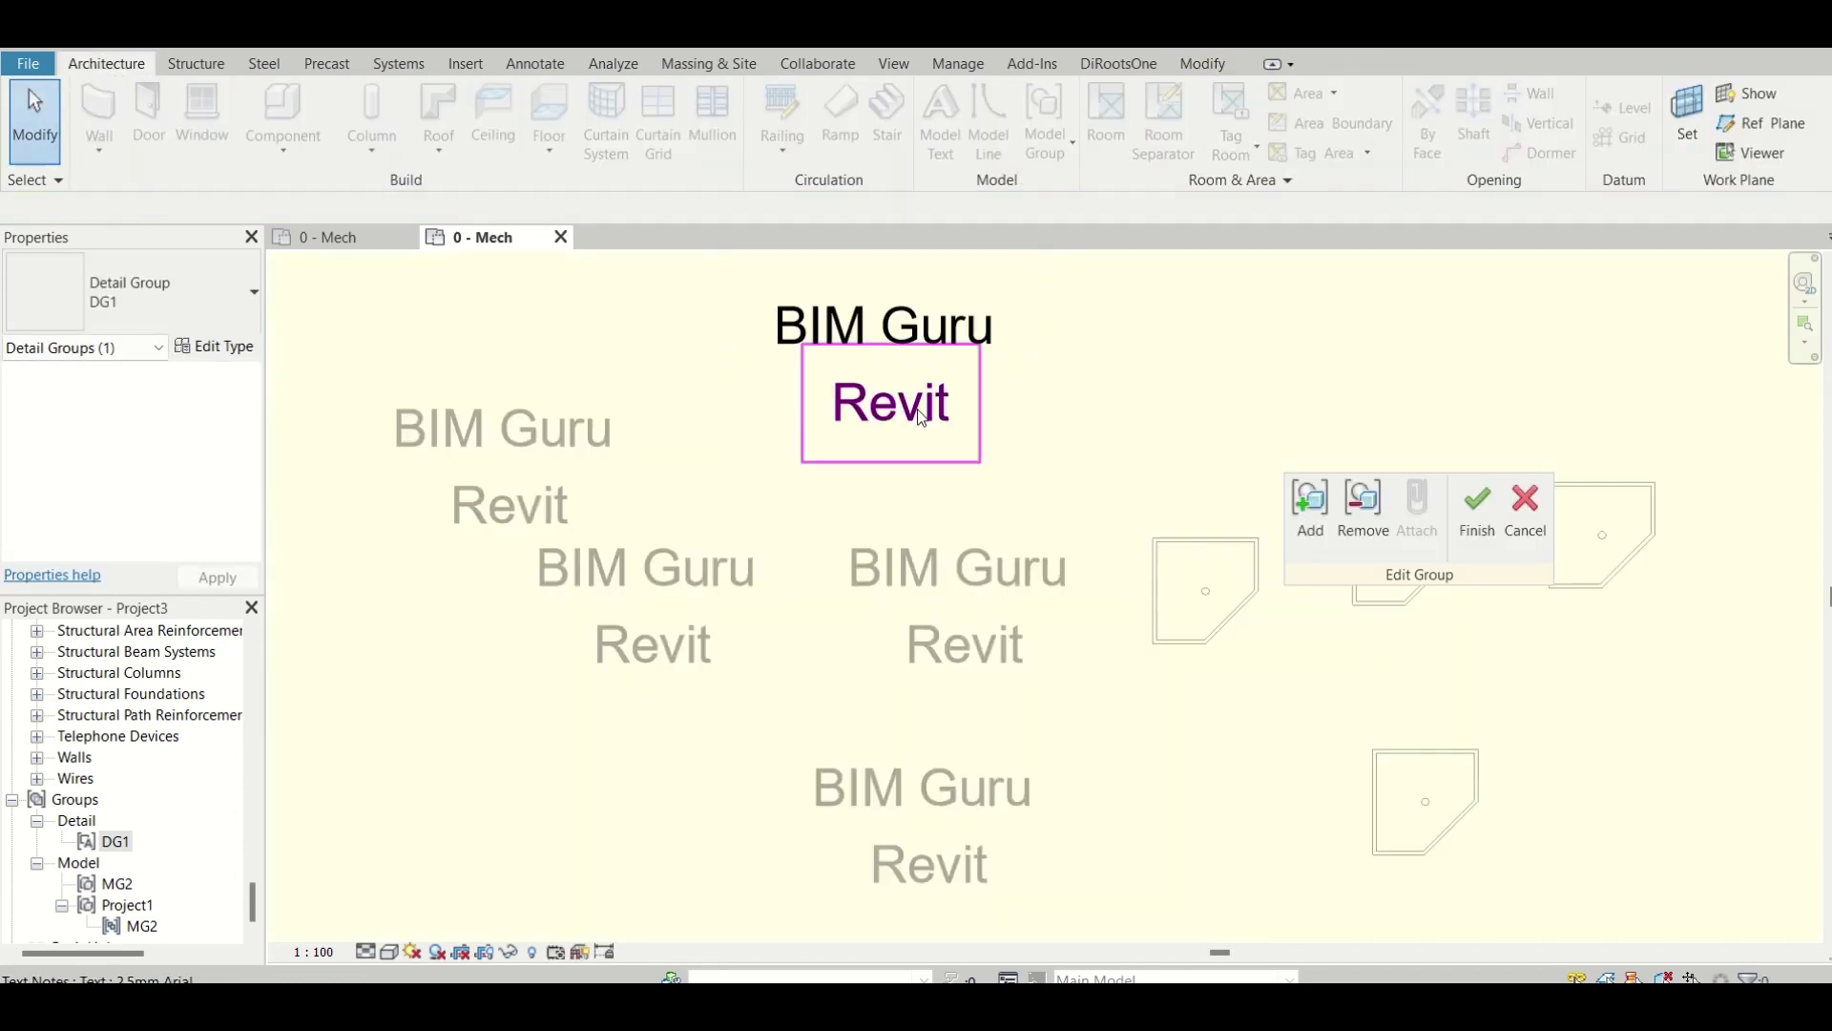
click(949, 450)
key(Delete)
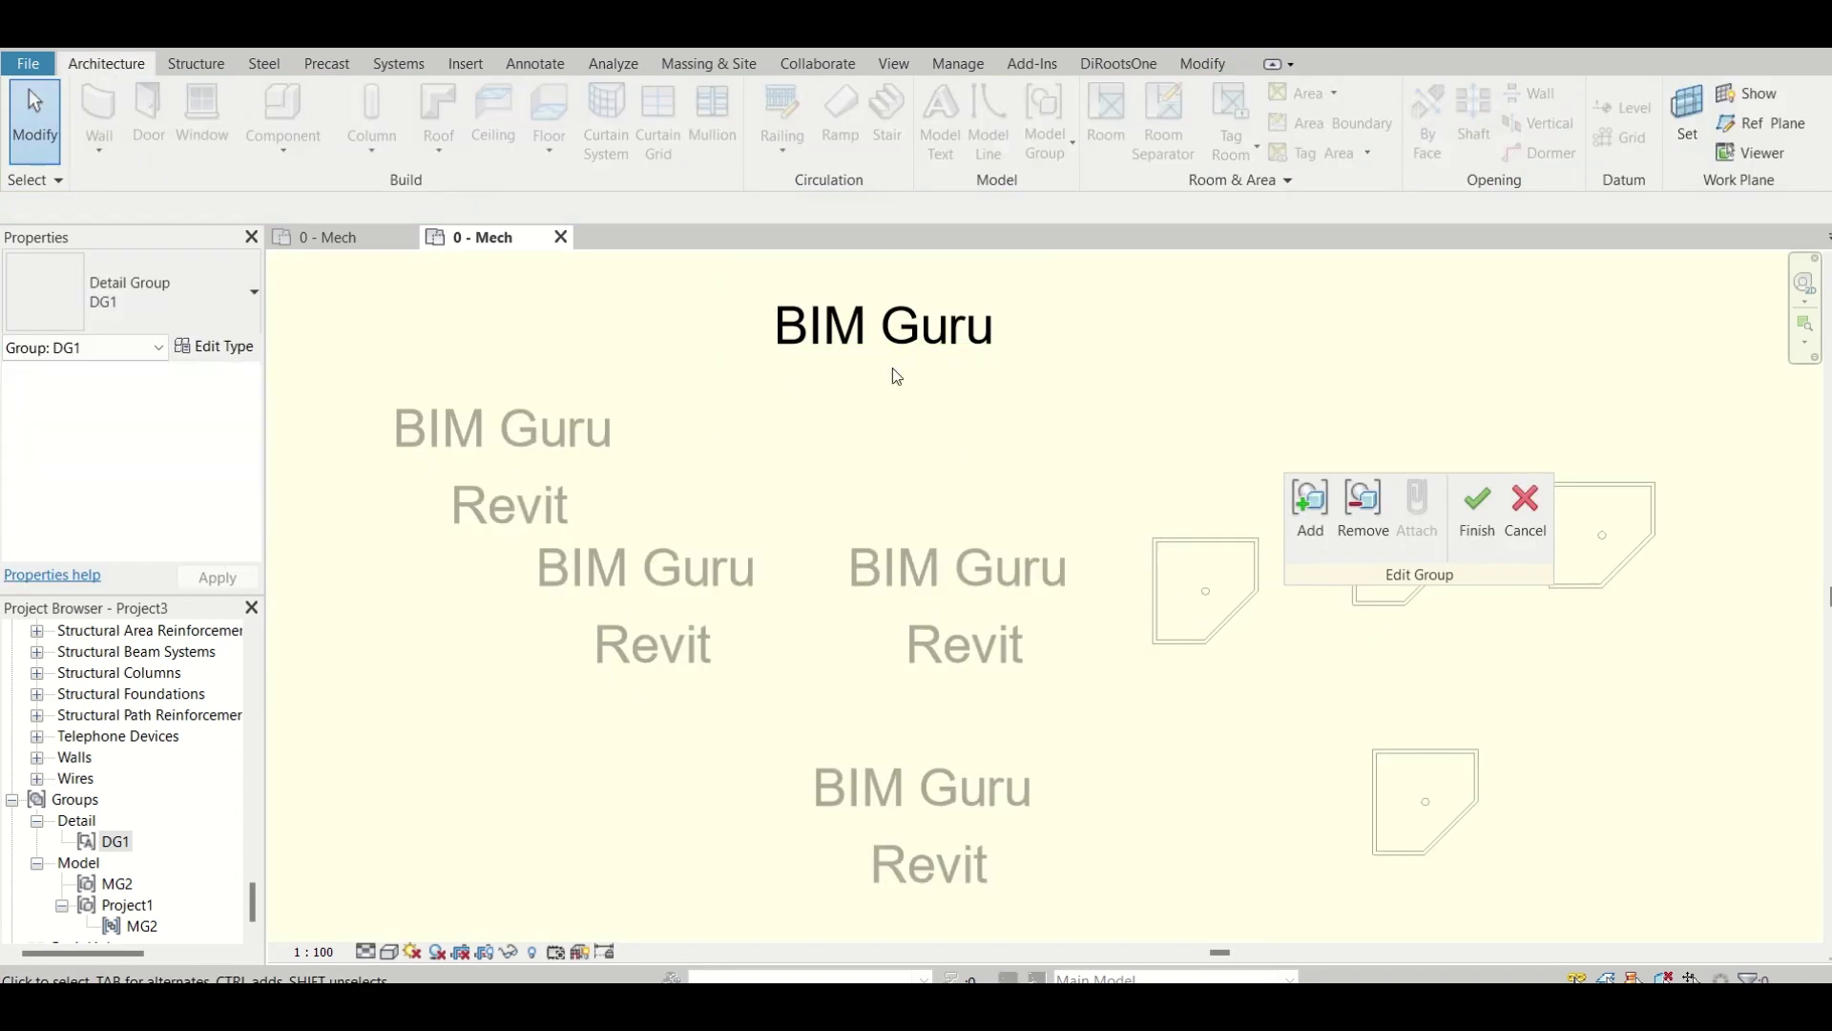
click(1465, 531)
Ungroup the DG1 instance at the far upper left of the text groups
scroll(883, 535, down, 3)
click(668, 569)
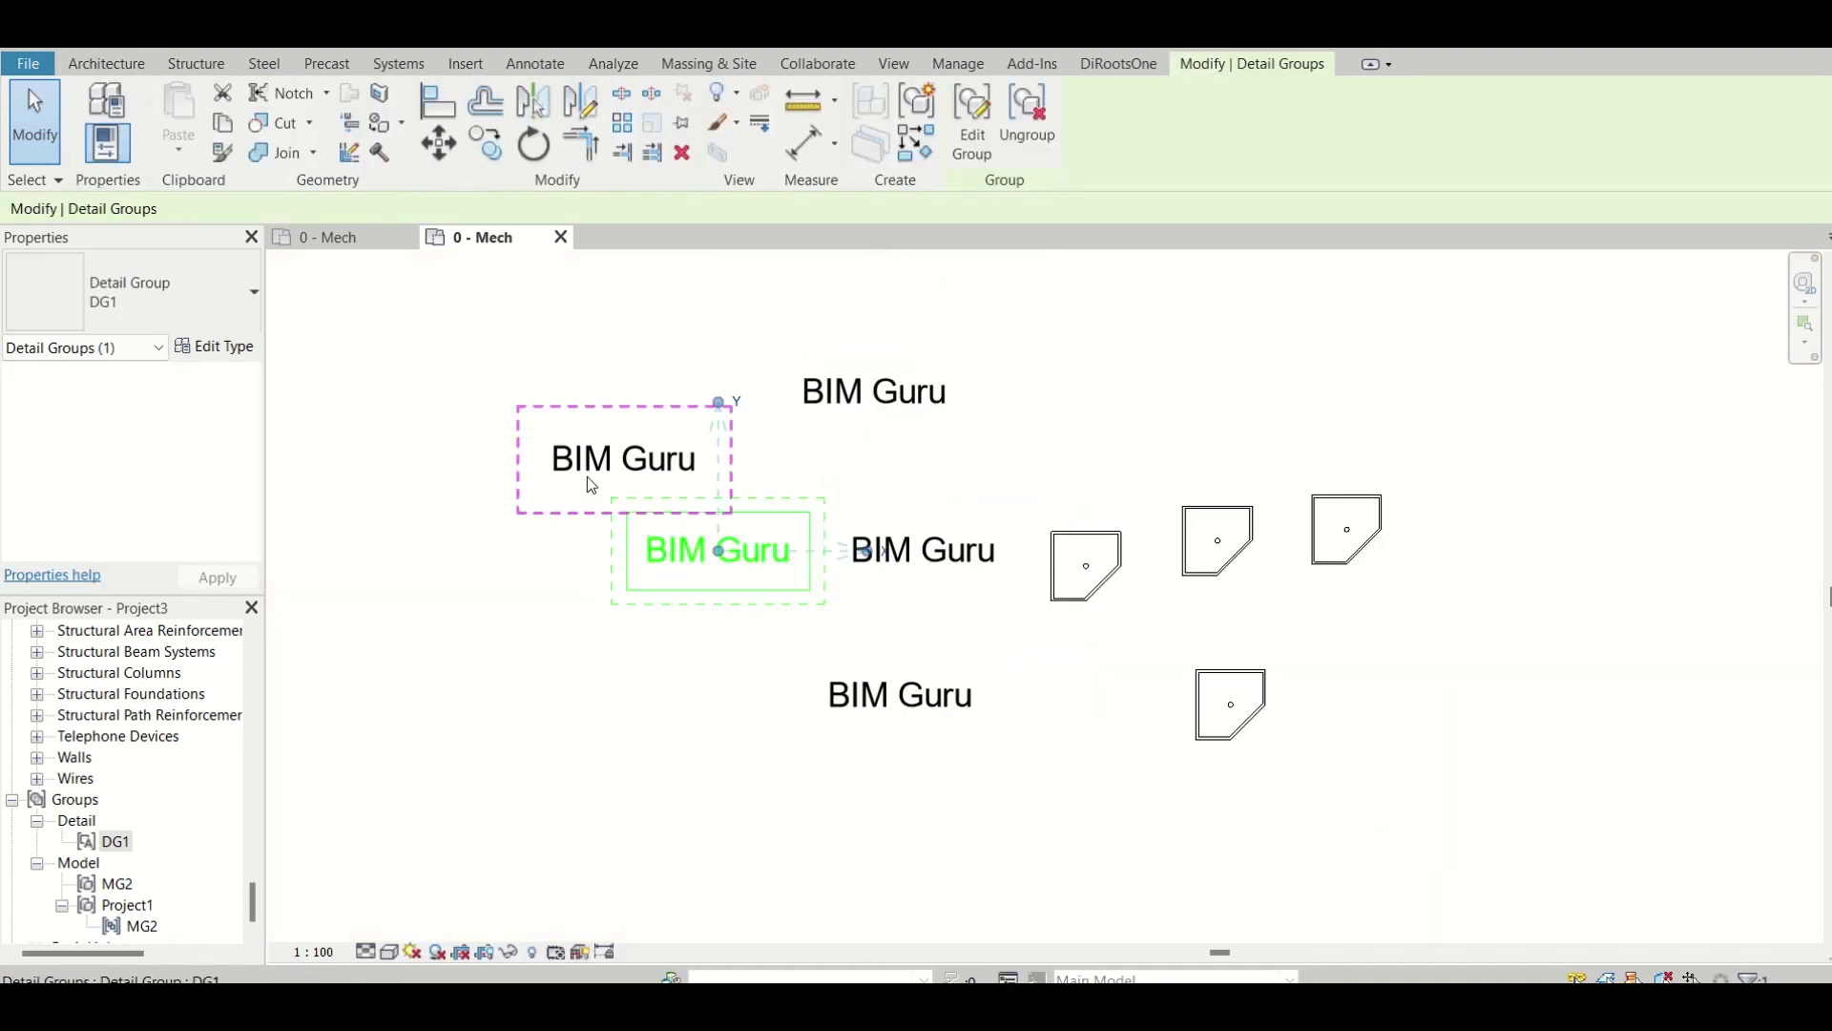
click(589, 479)
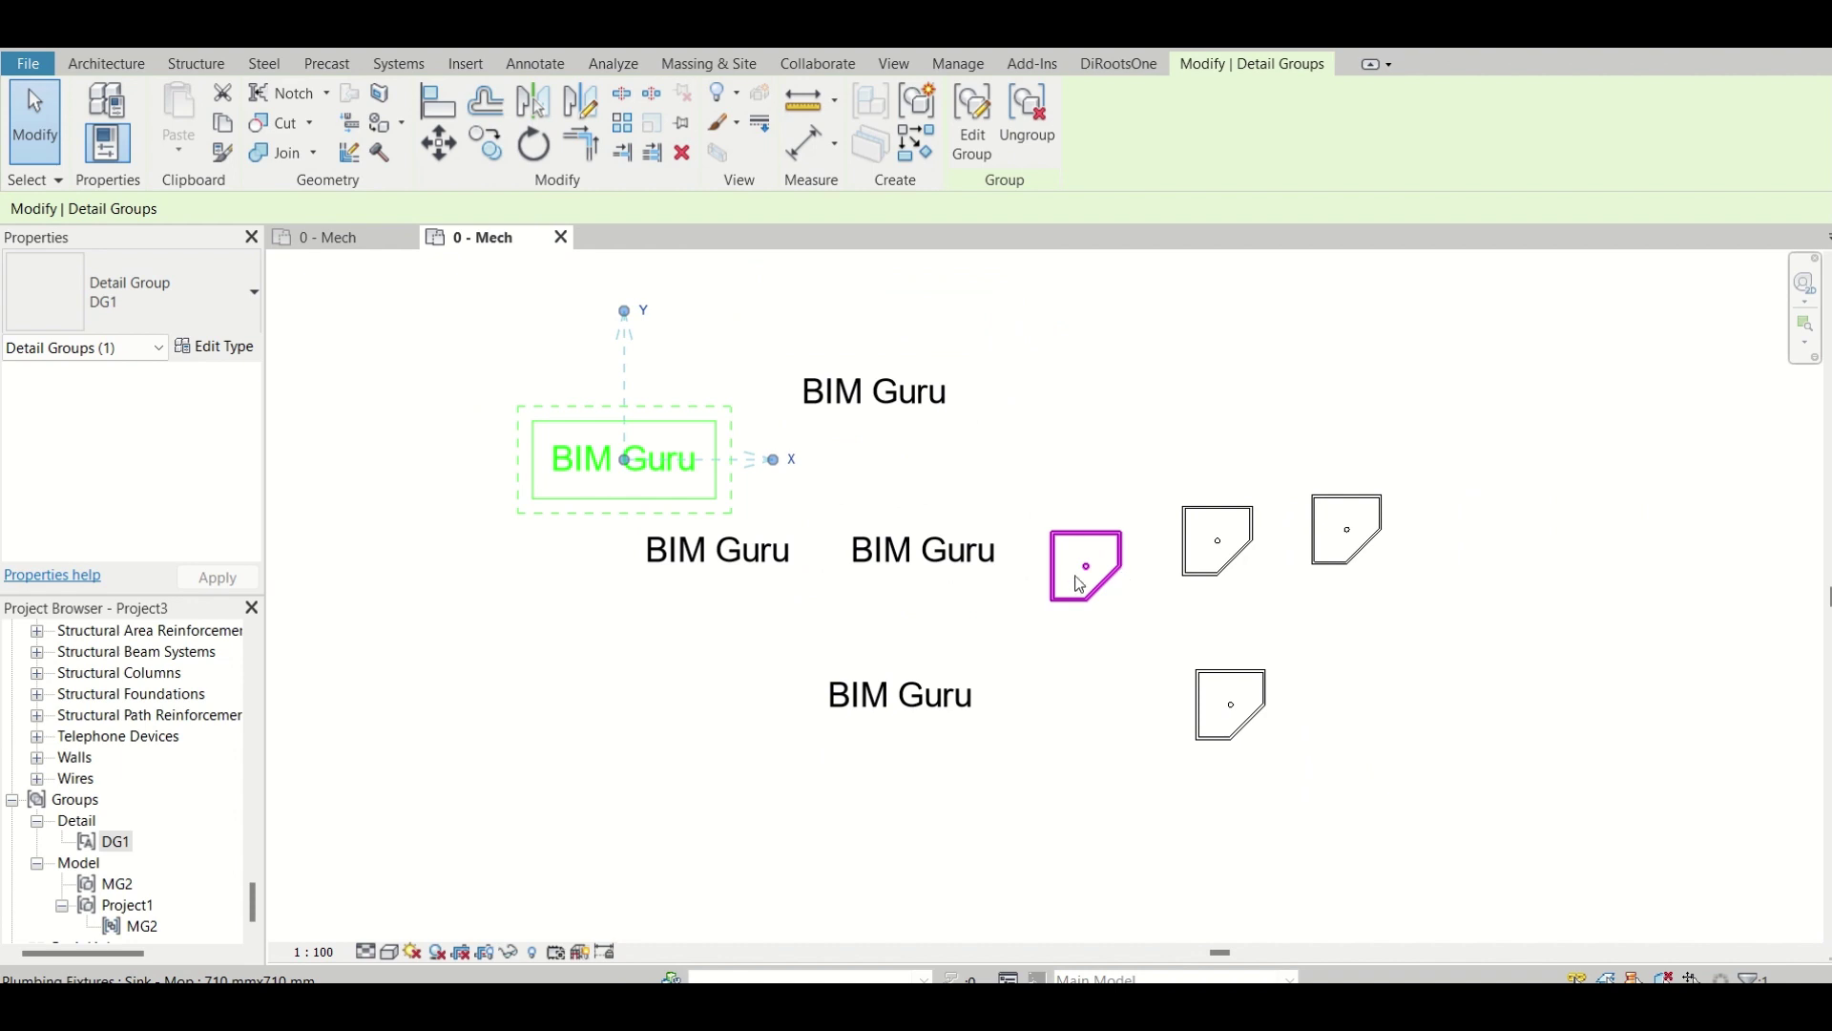
click(1036, 136)
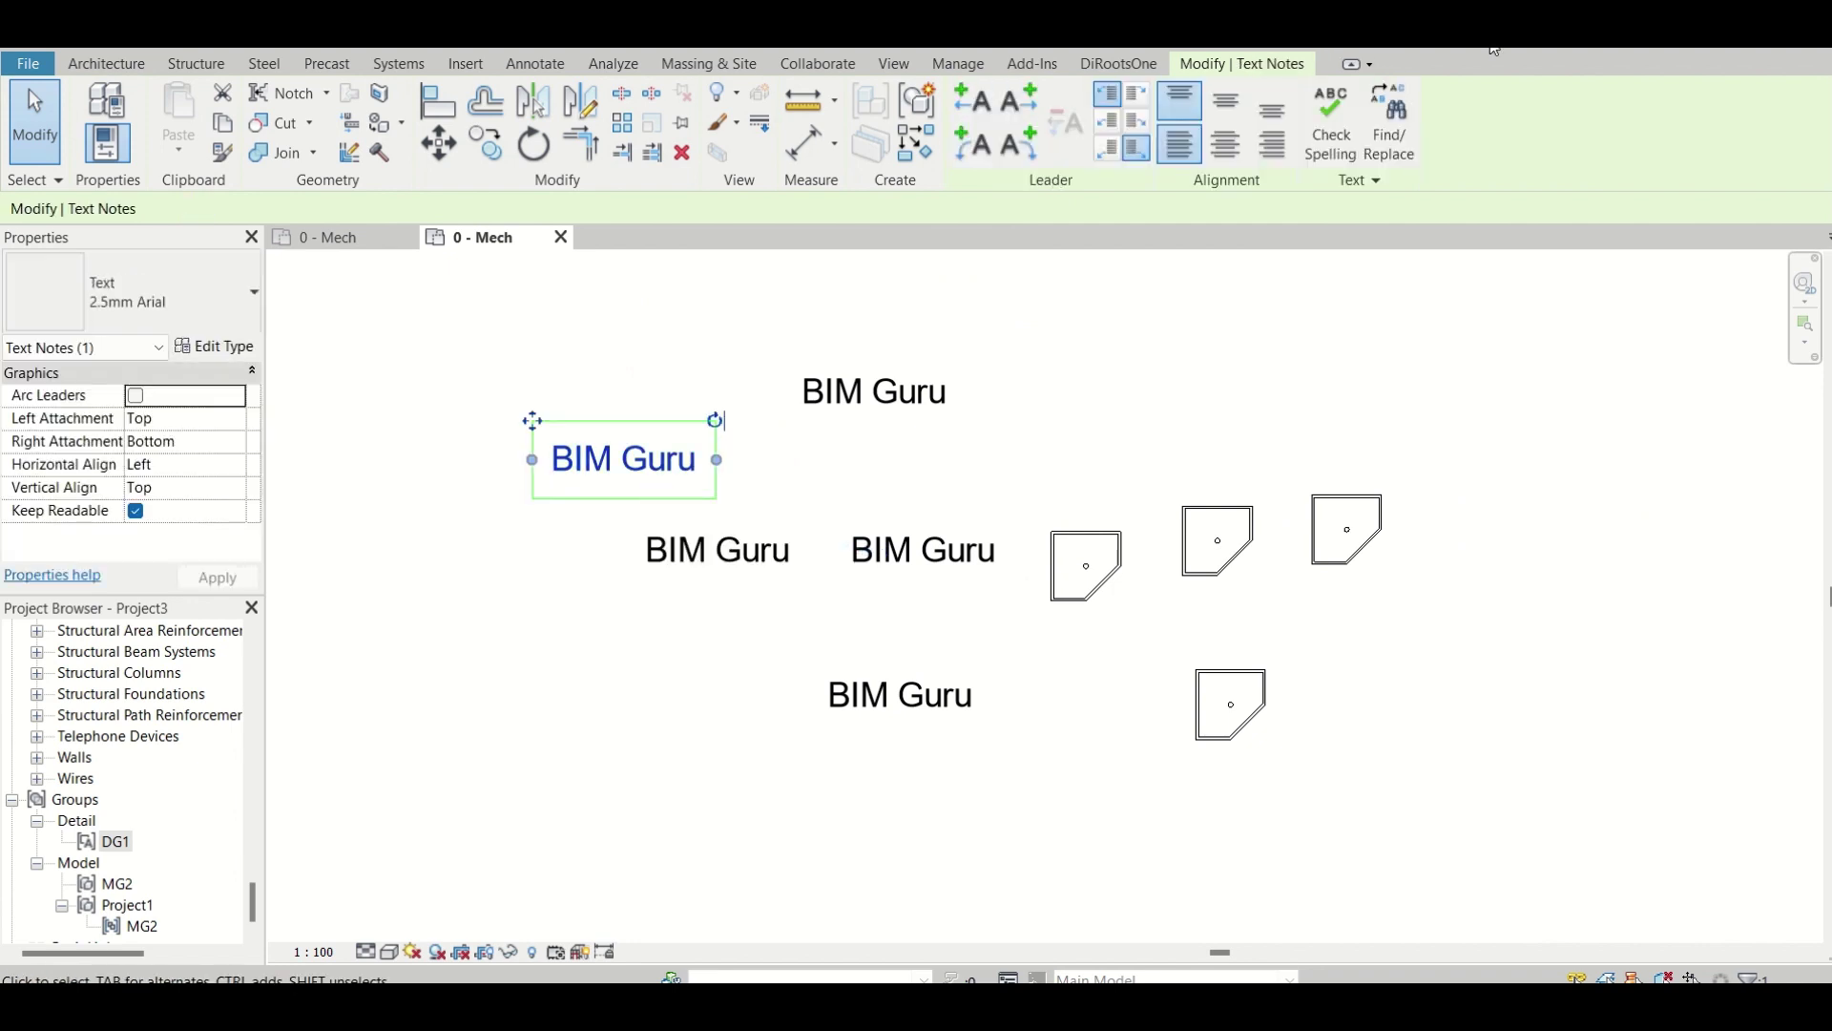
Create a detail group from the ungrouped BIM Guru text note
click(917, 100)
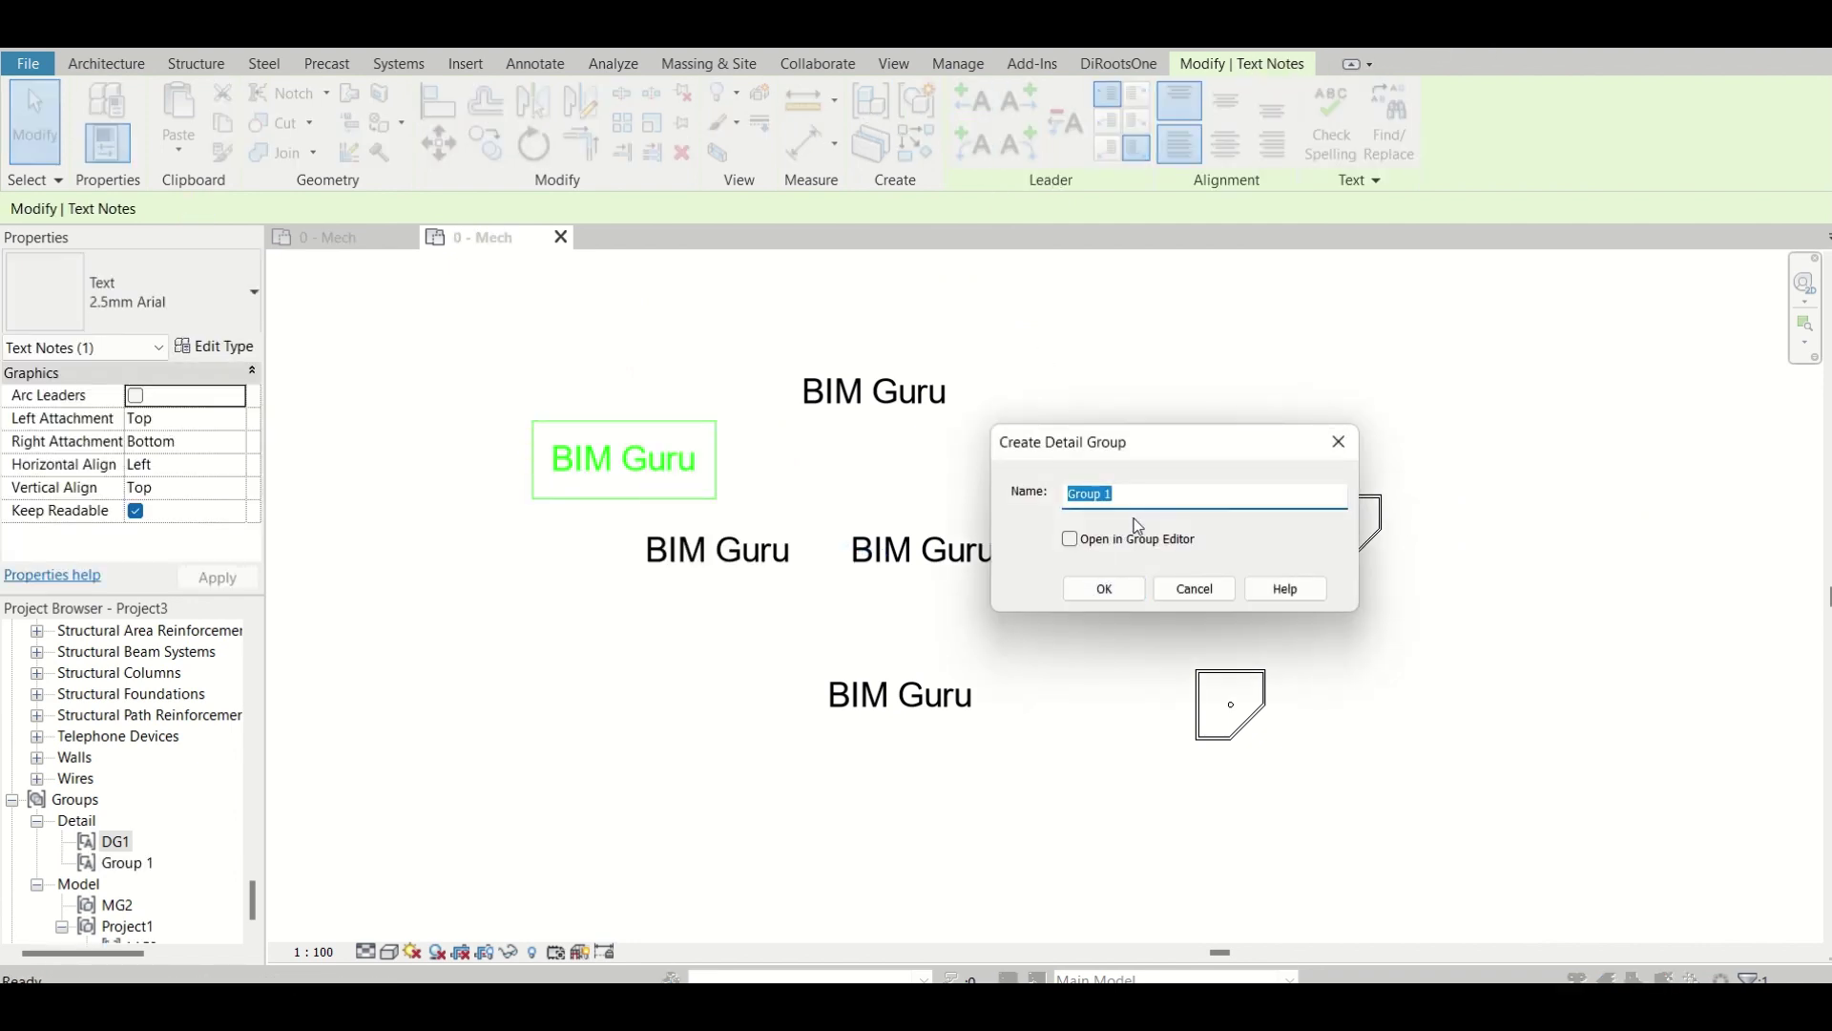
text(D)
click(1104, 589)
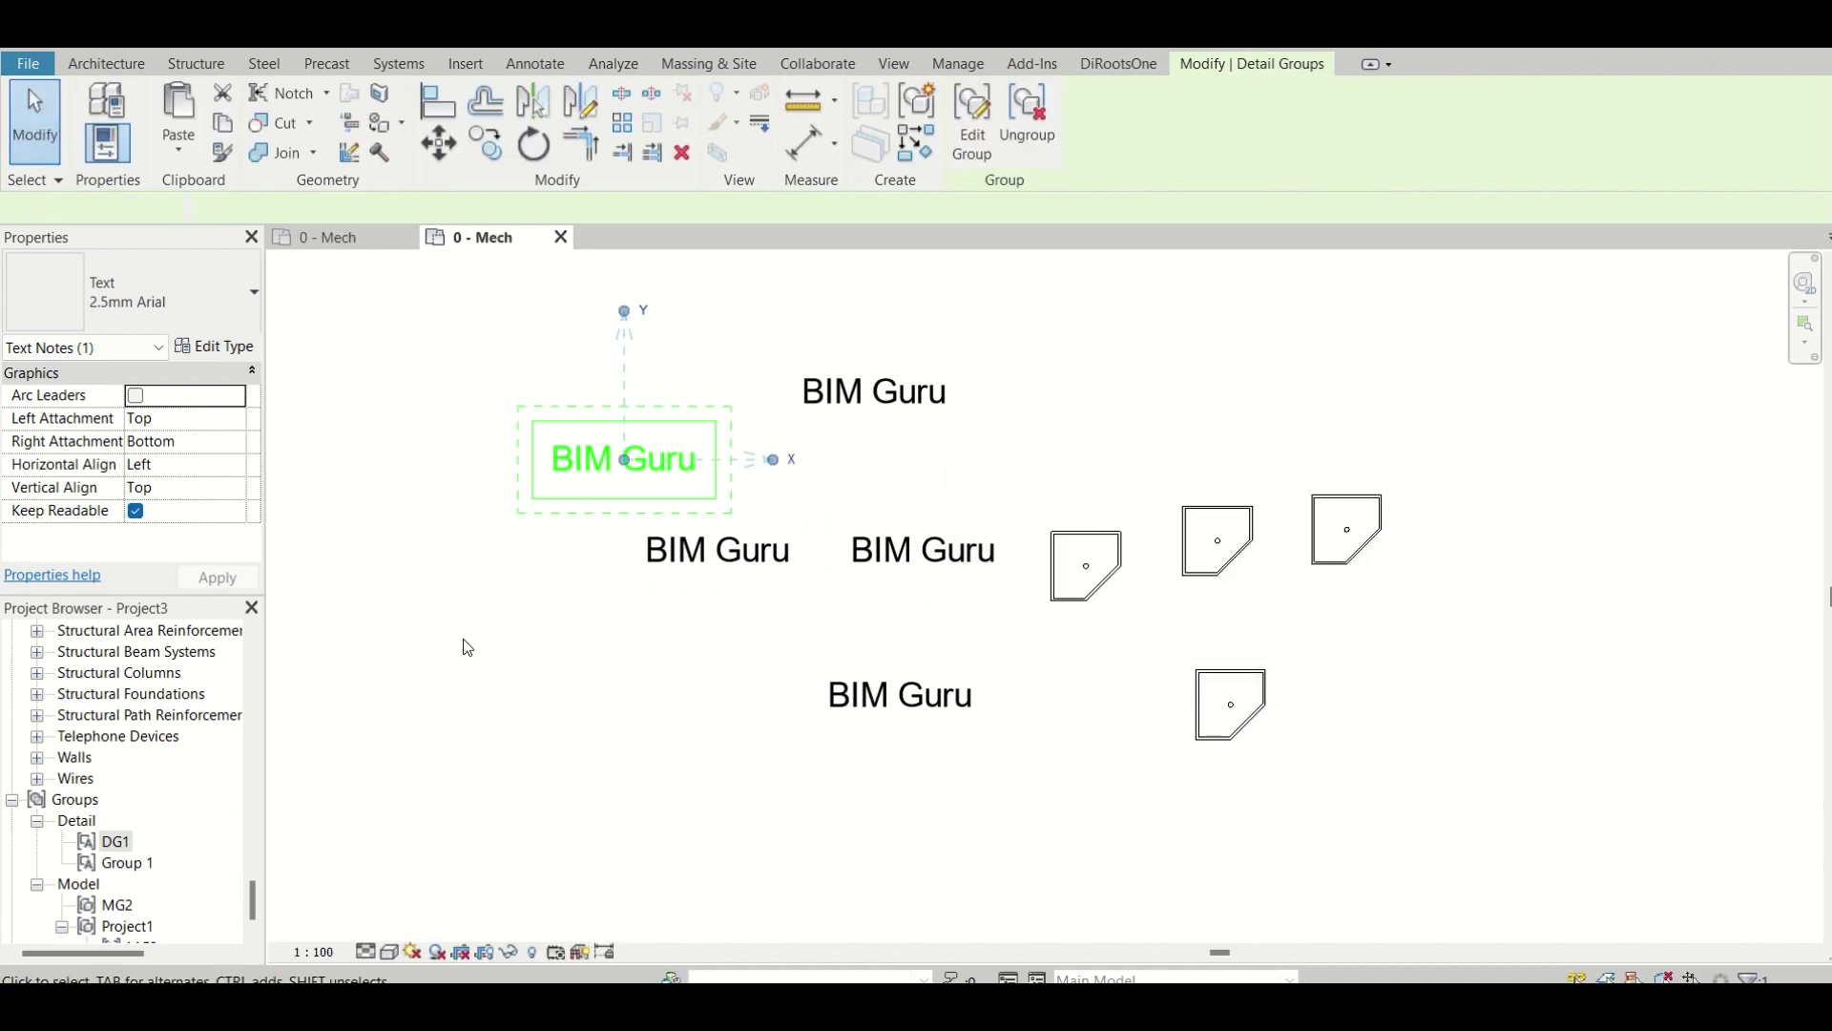
Inspect the type of the newly created detail group among the texts at the far left, and clear the selection
key(Escape)
click(584, 472)
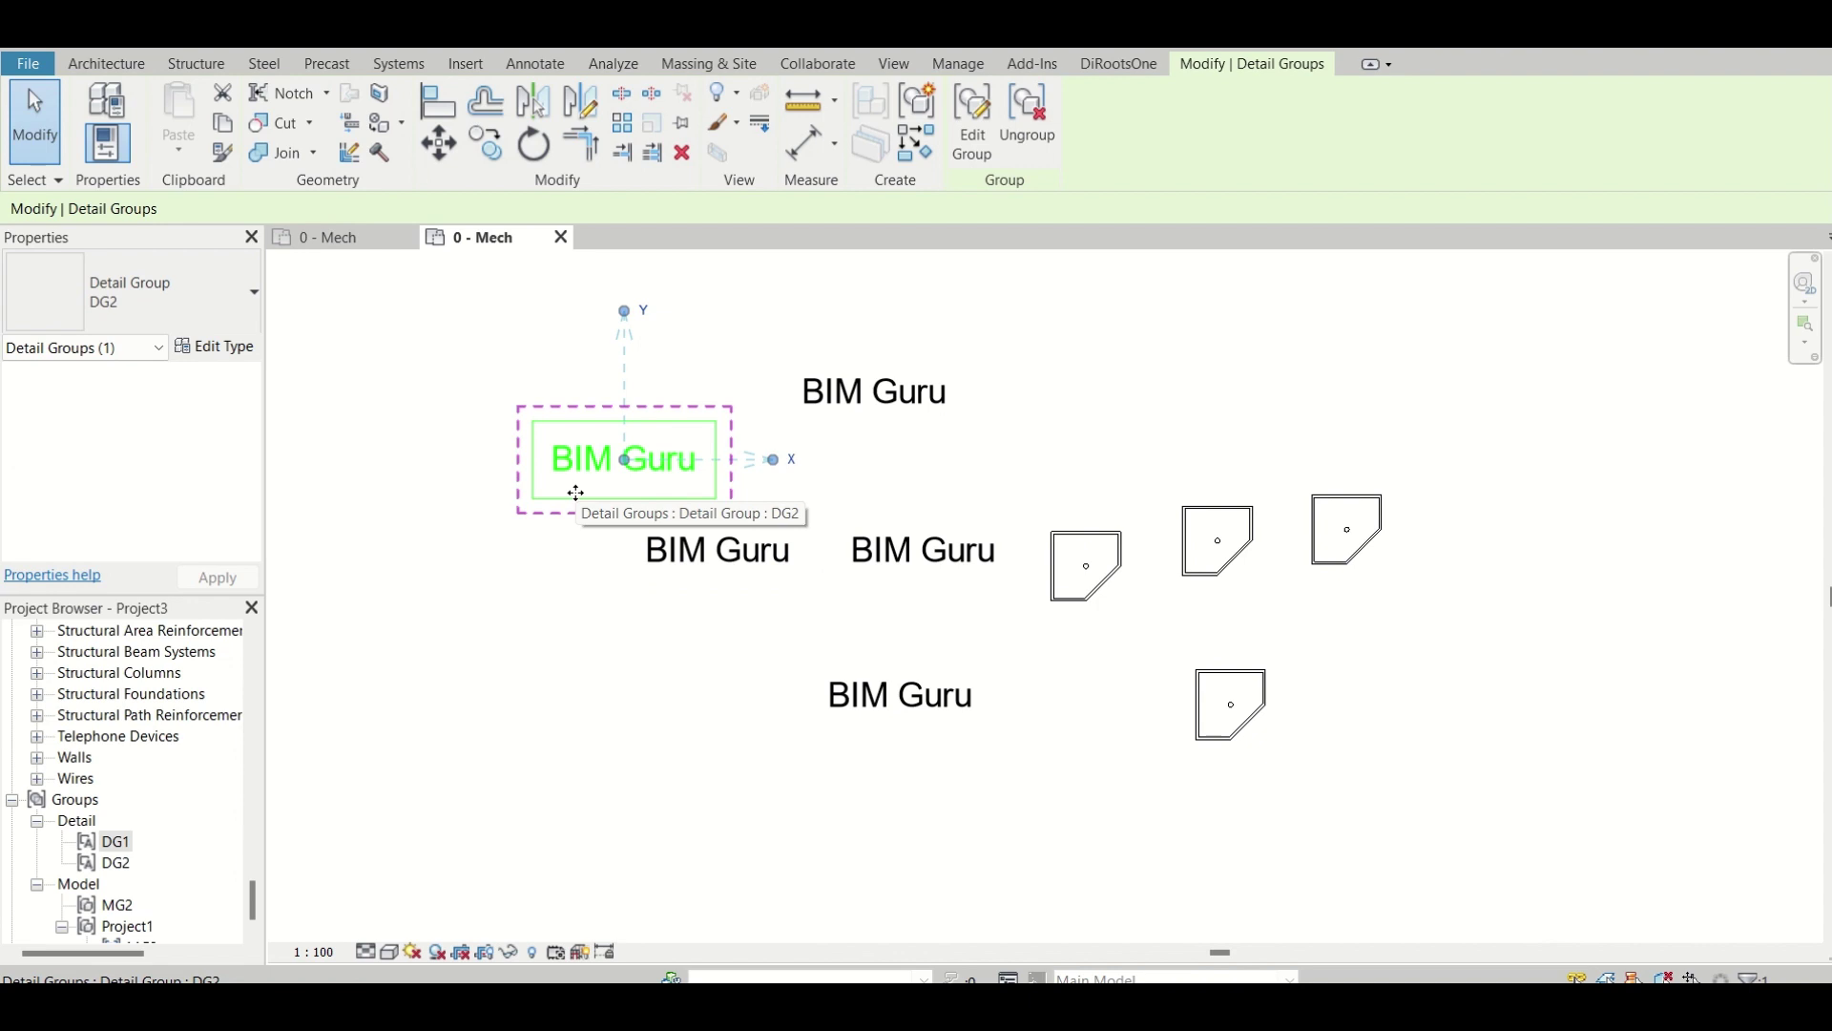
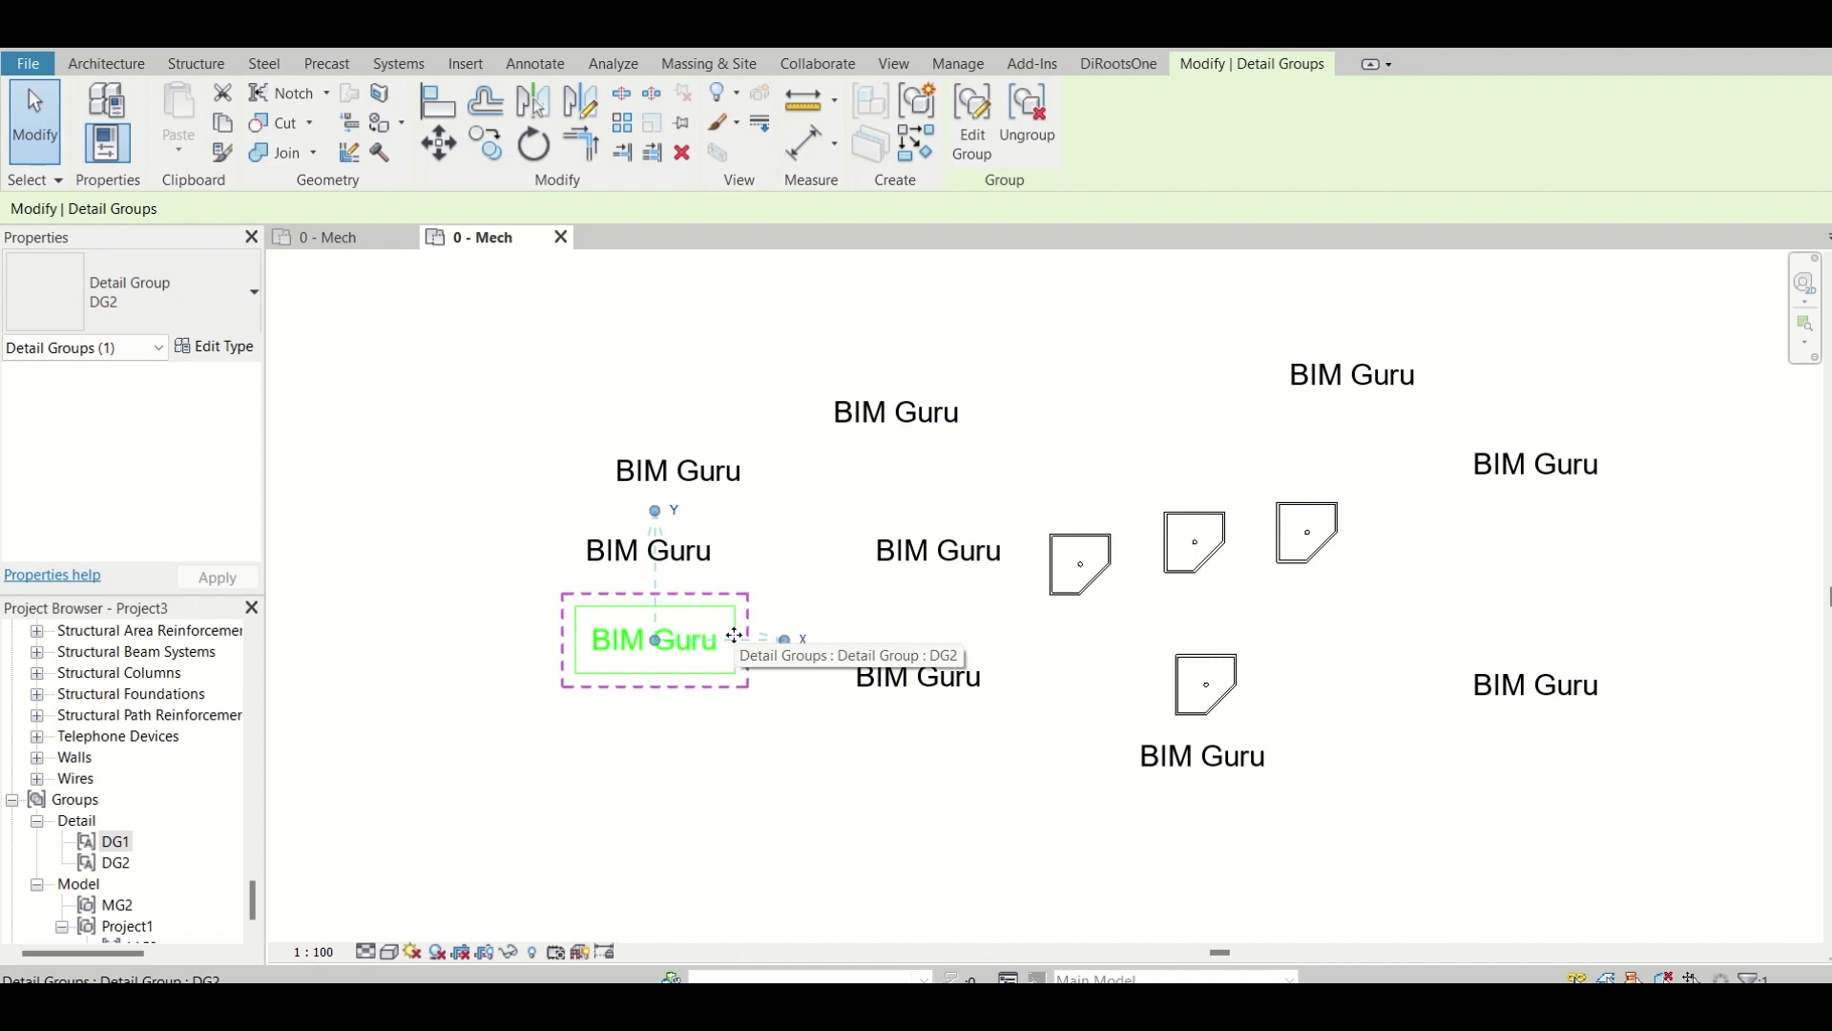
click(763, 760)
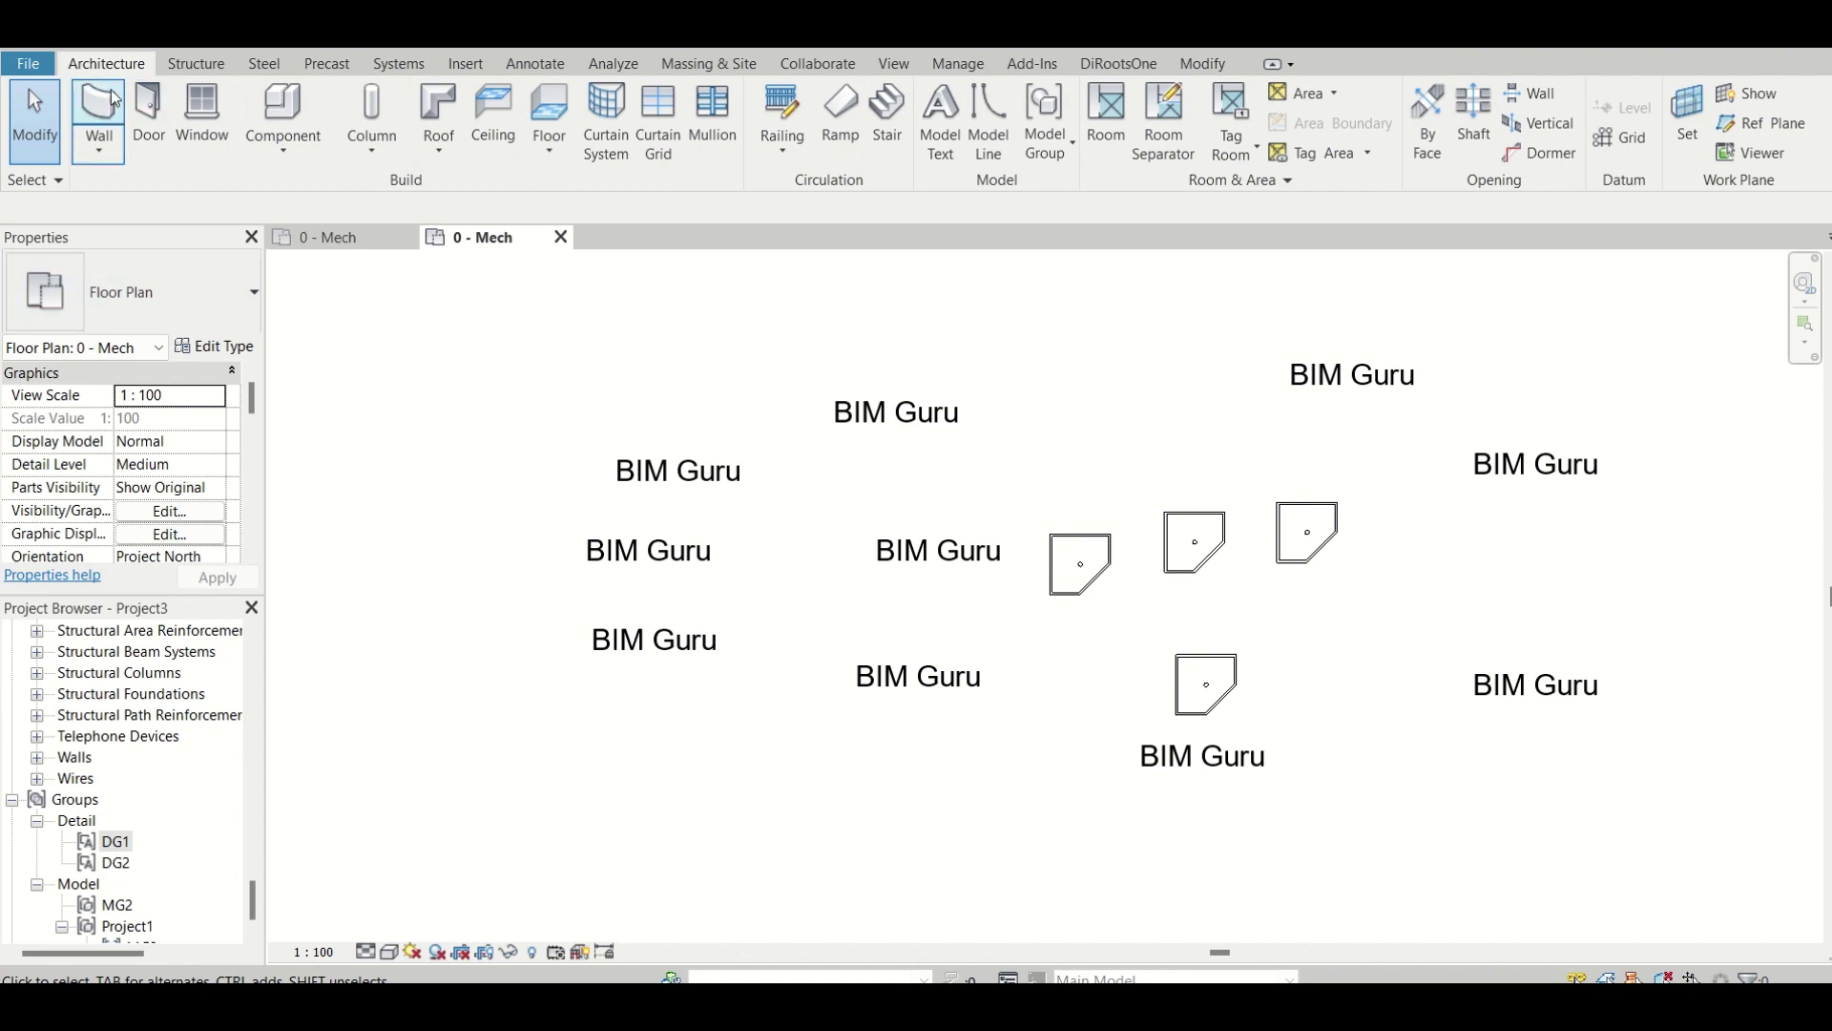
Place model text reading BIM Guru in the floor plan, below the lower-left text groups
click(937, 143)
text(BIM Guru)
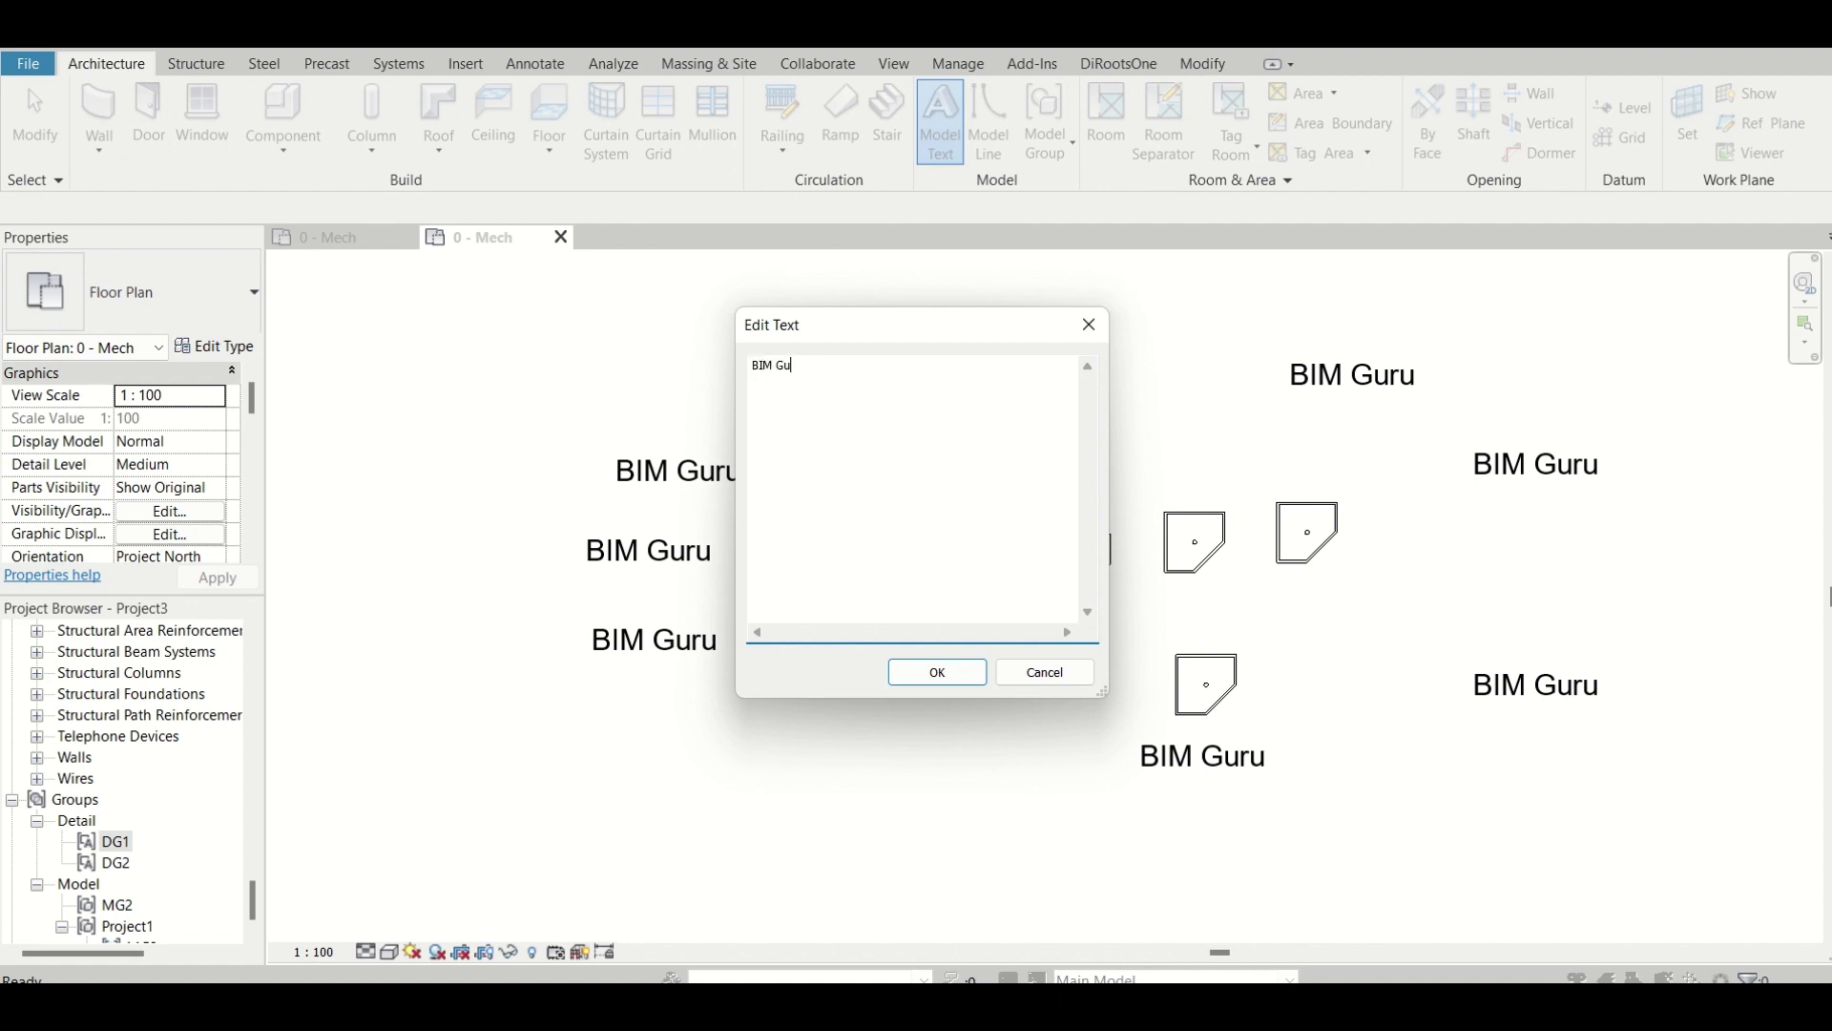
click(938, 672)
click(601, 777)
click(659, 837)
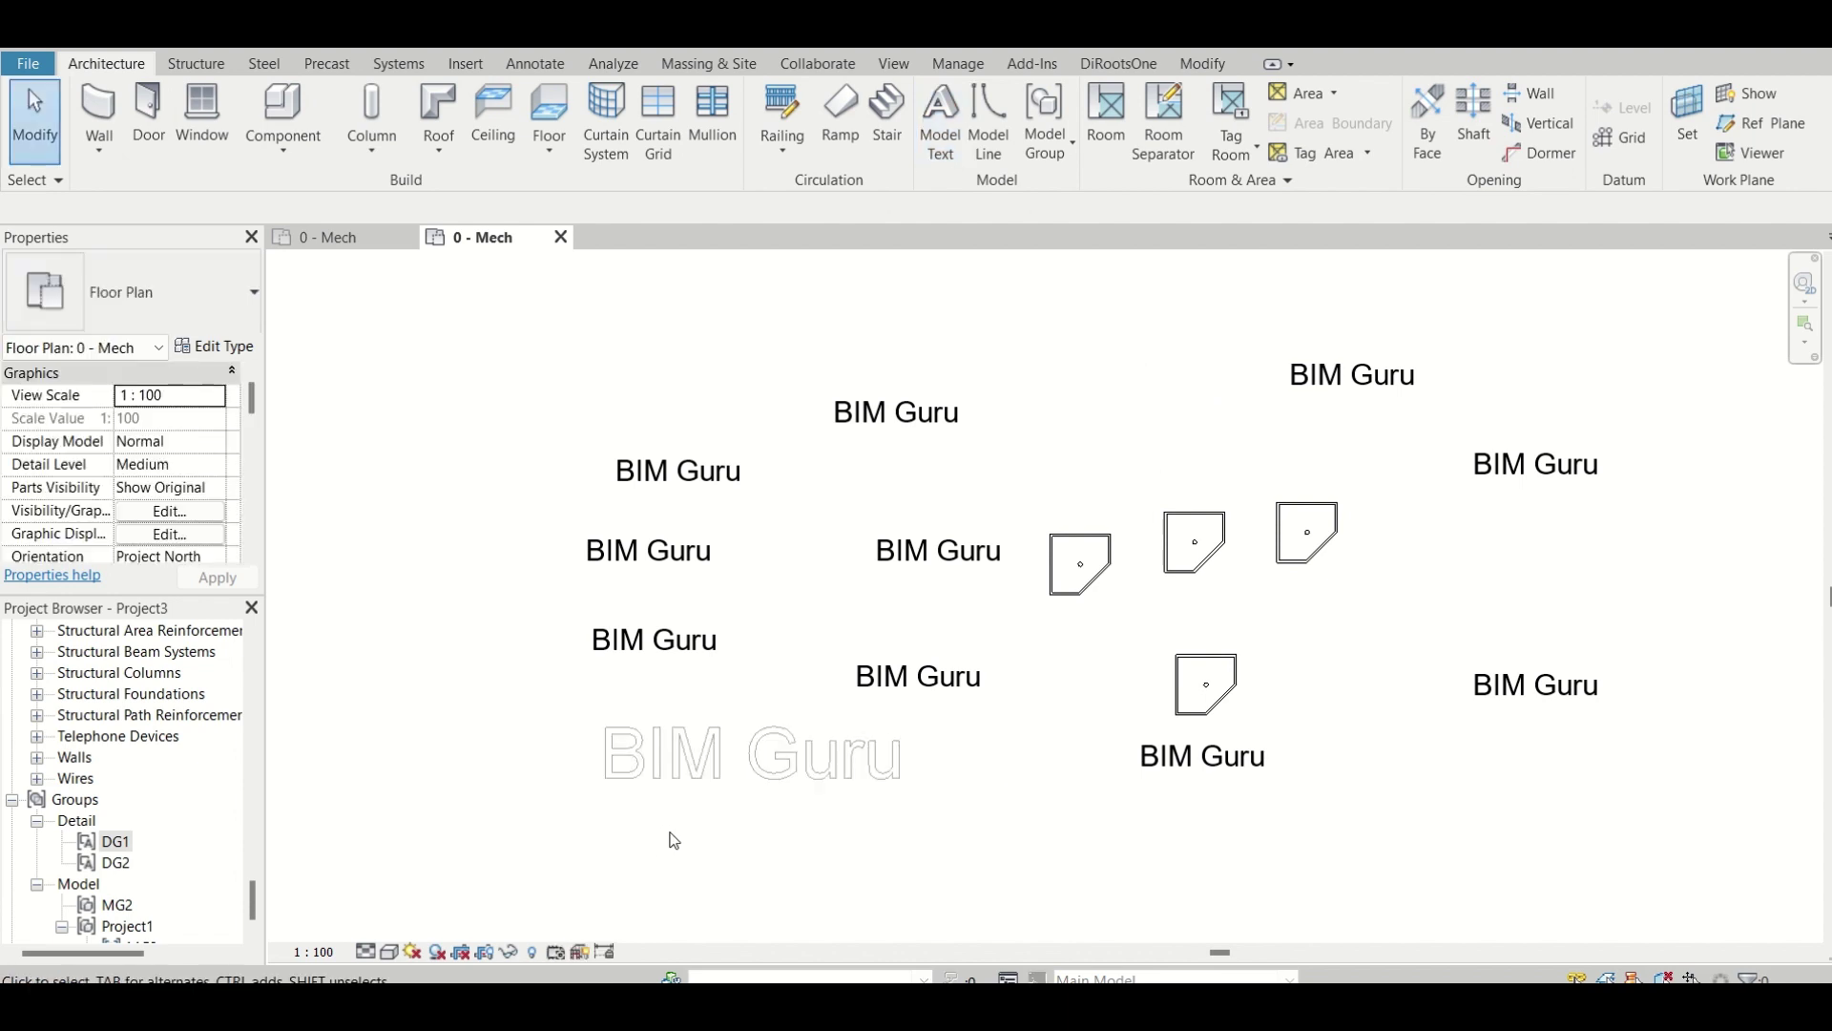
Set the floor plan's detail level to Fine and its visual style to Shaded
click(366, 952)
click(401, 922)
click(391, 952)
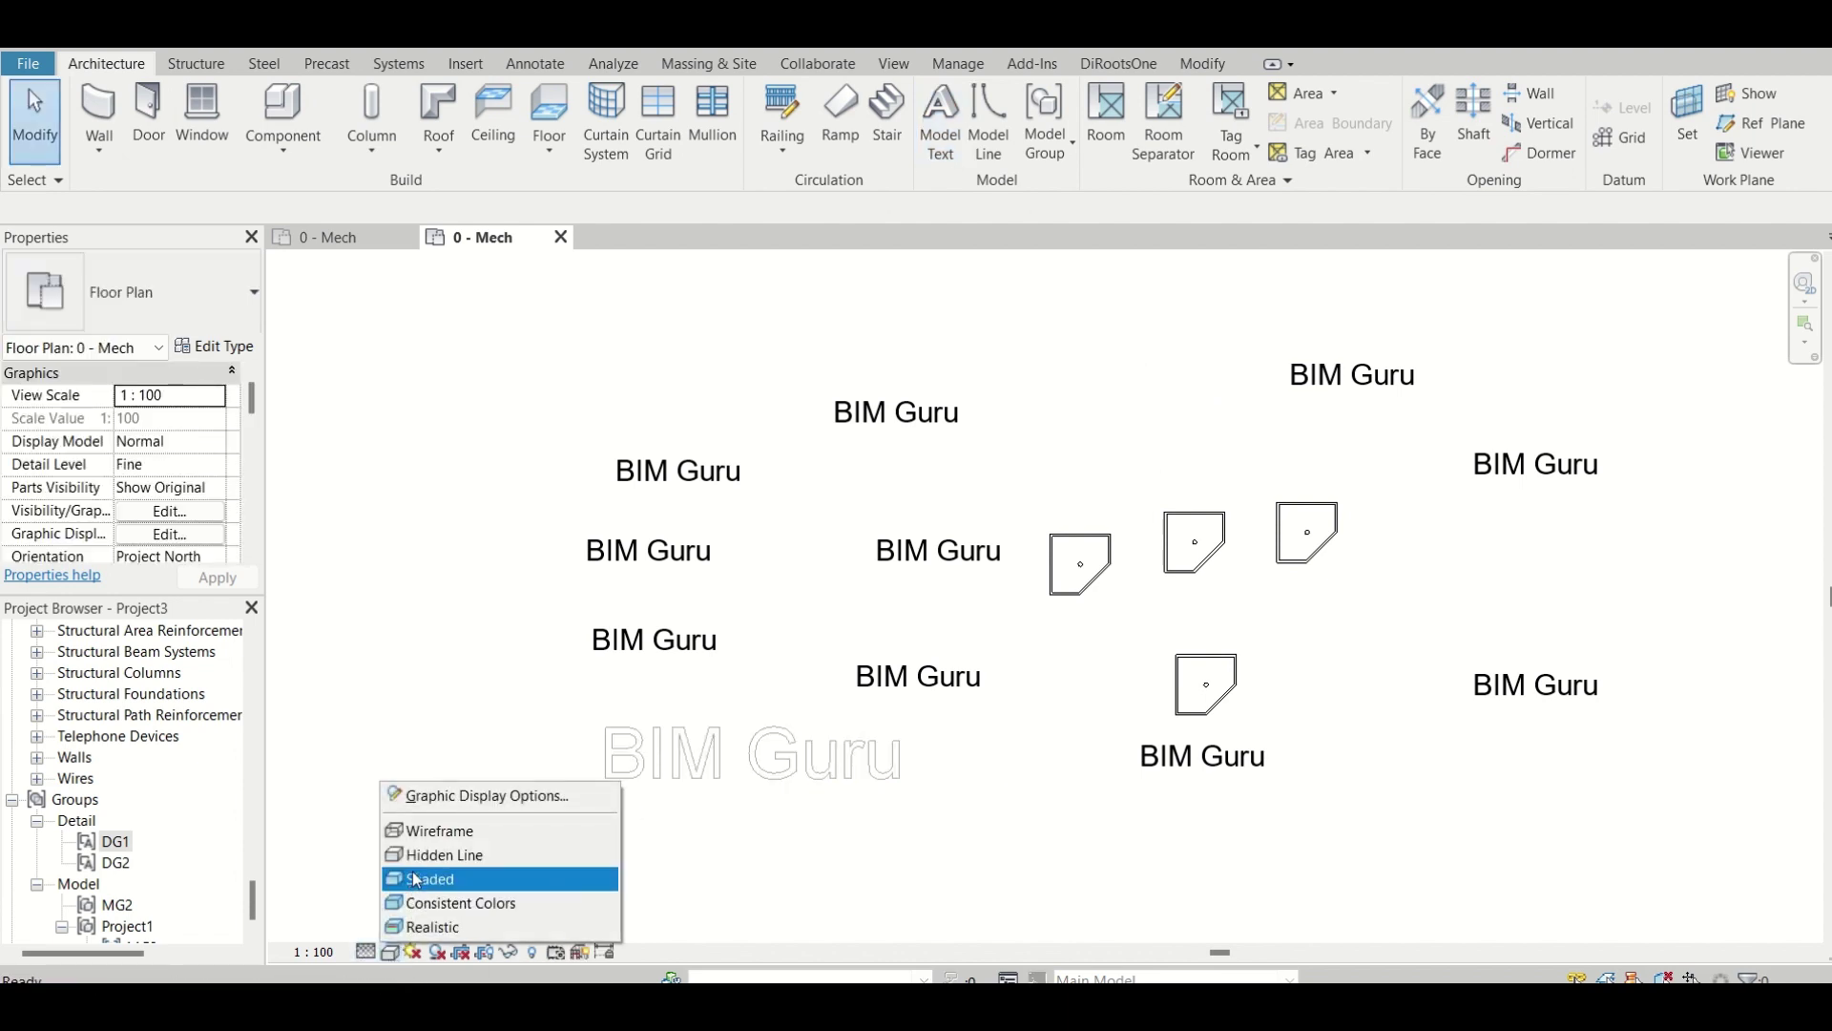
click(416, 879)
Change the floor plan view's discipline to Coordination
scroll(187, 485, down, 5)
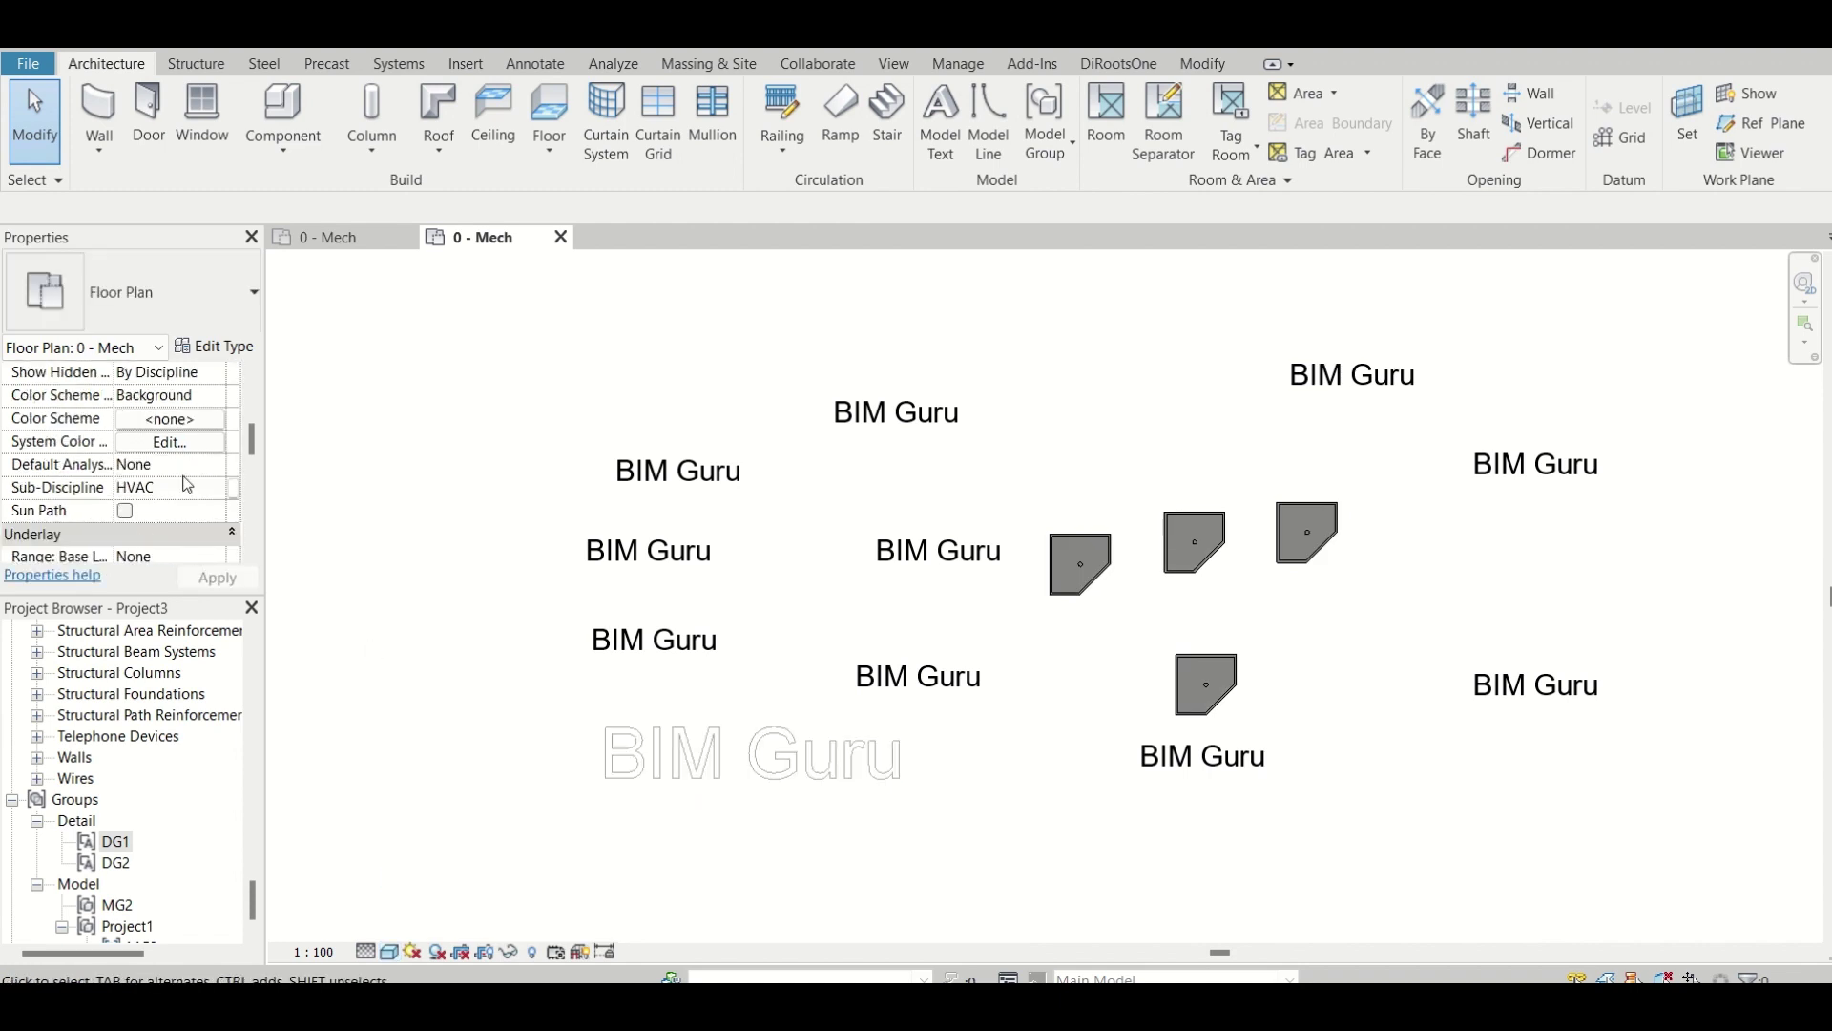
scroll(189, 480, up, 3)
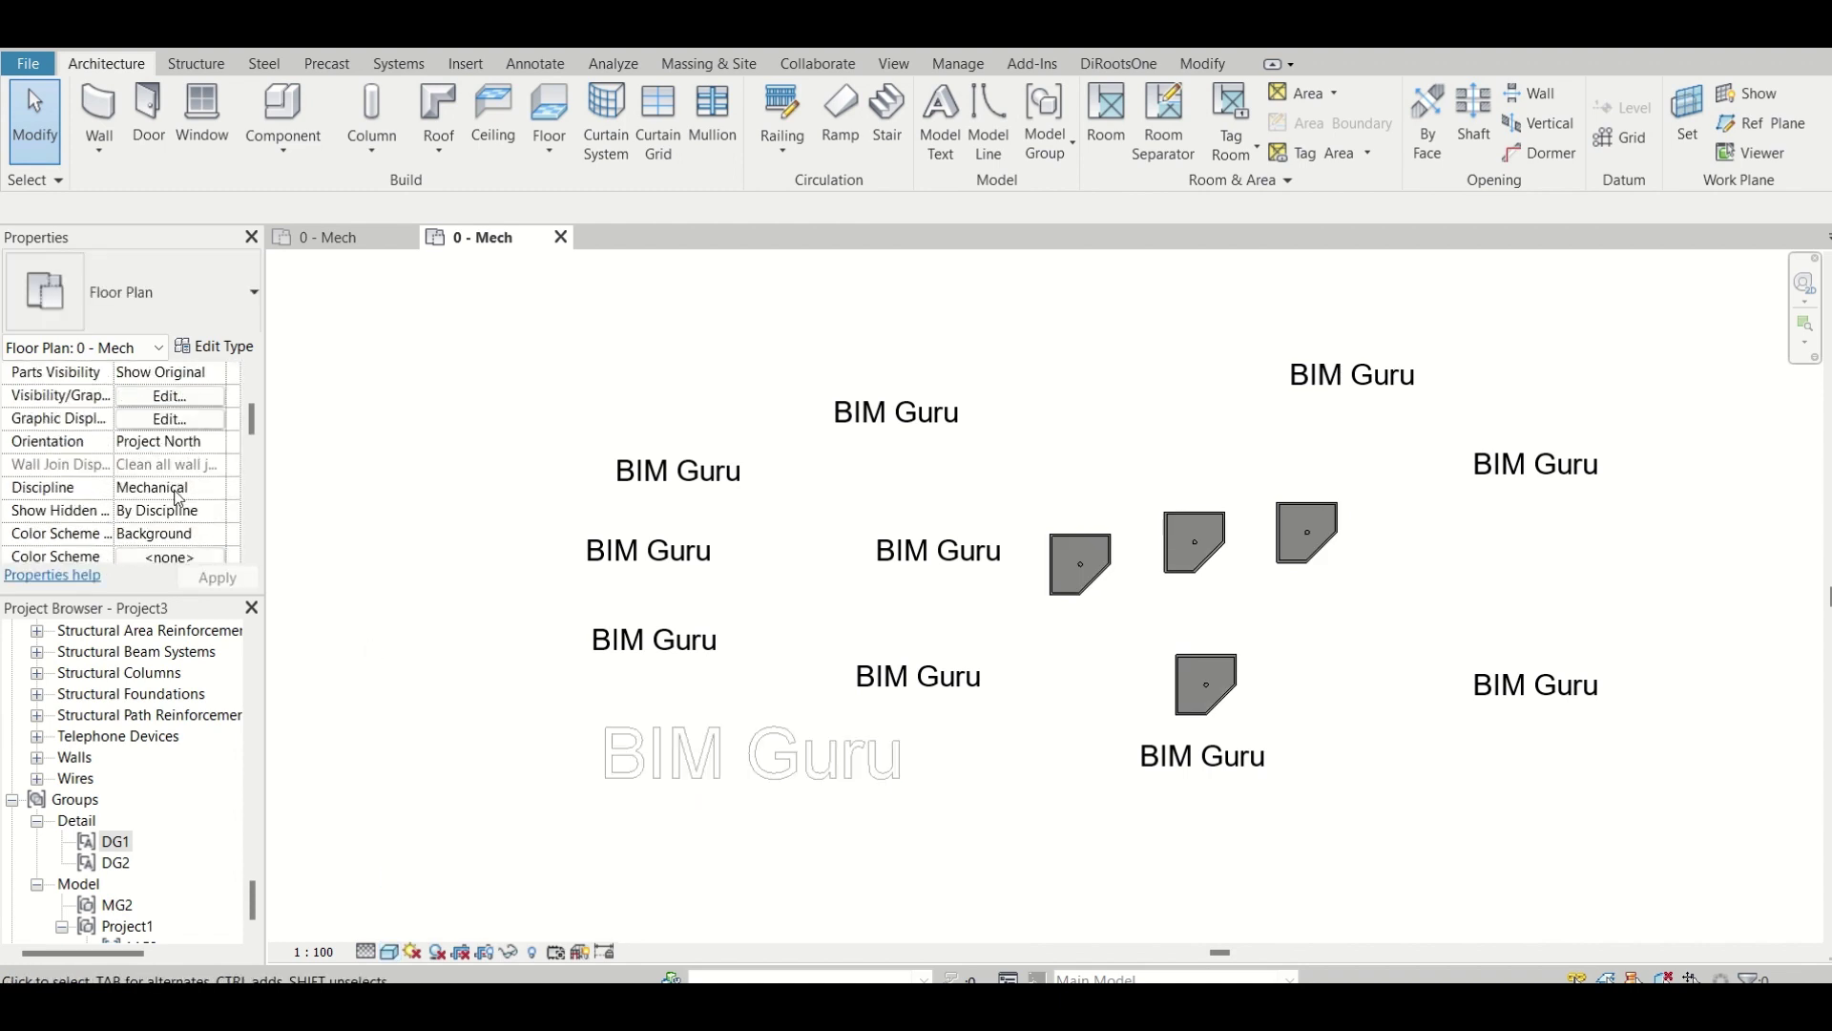
click(215, 489)
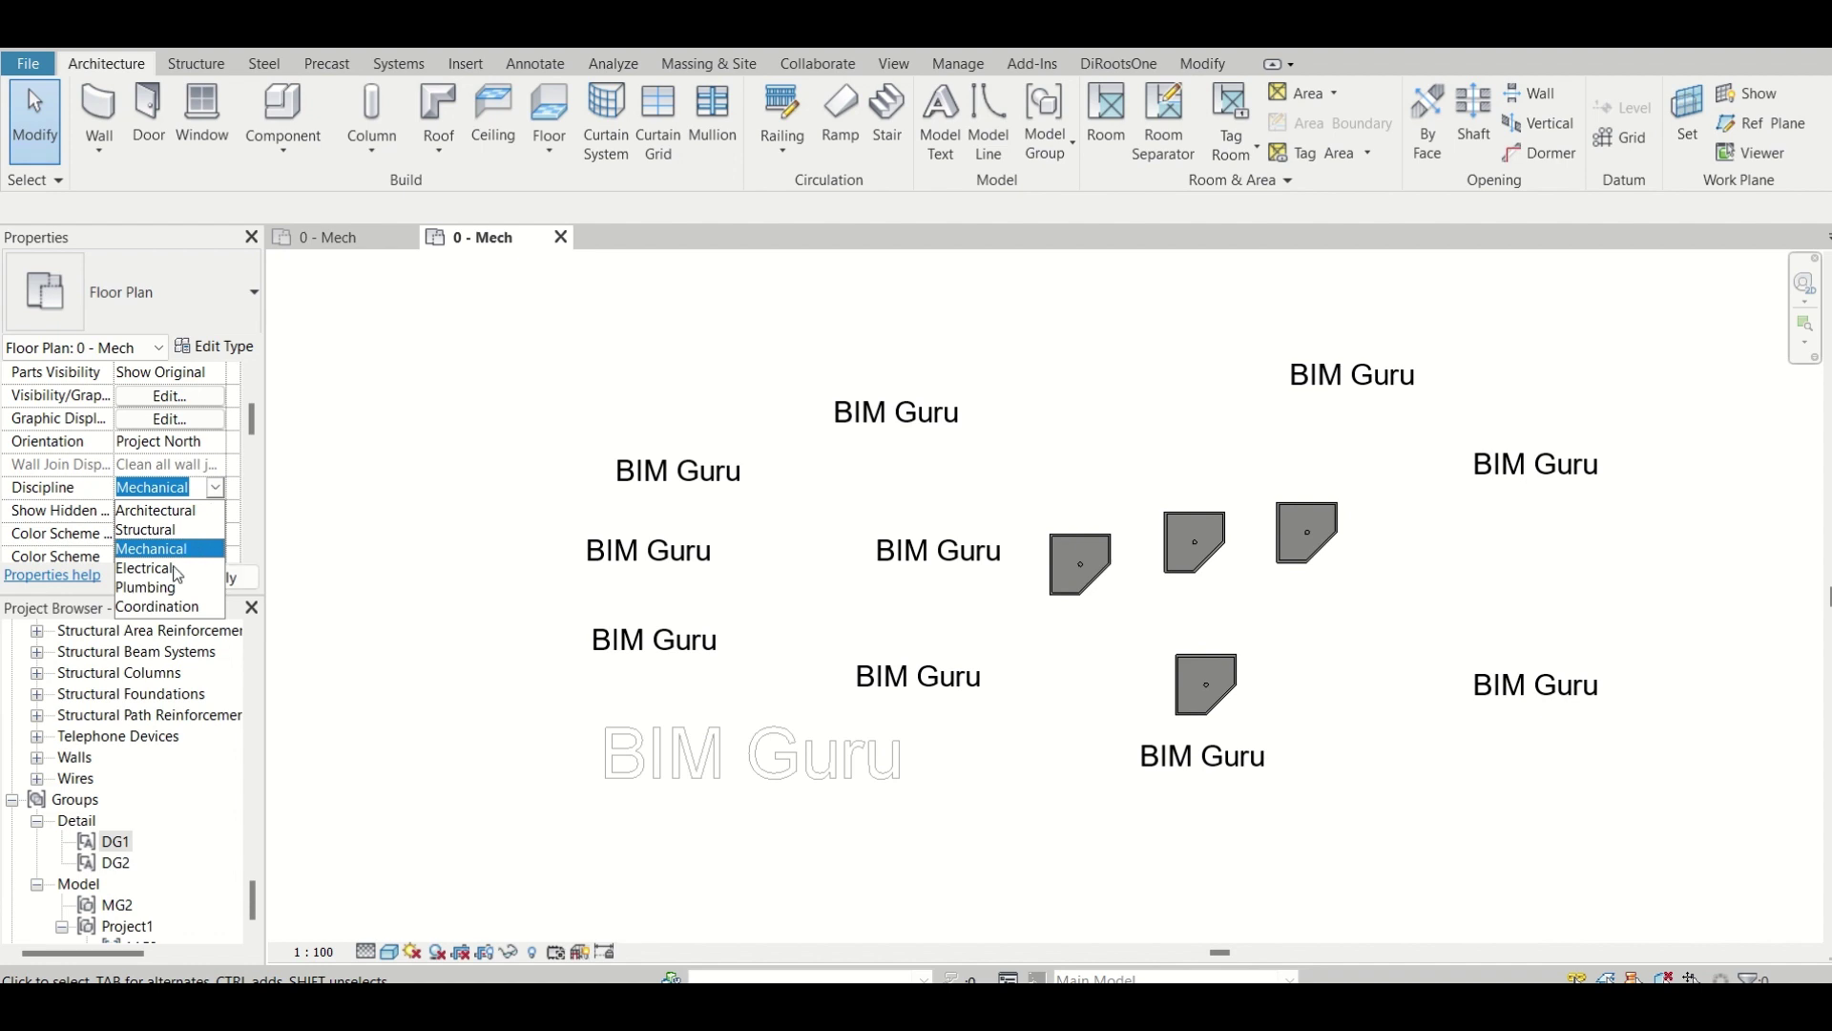
click(171, 610)
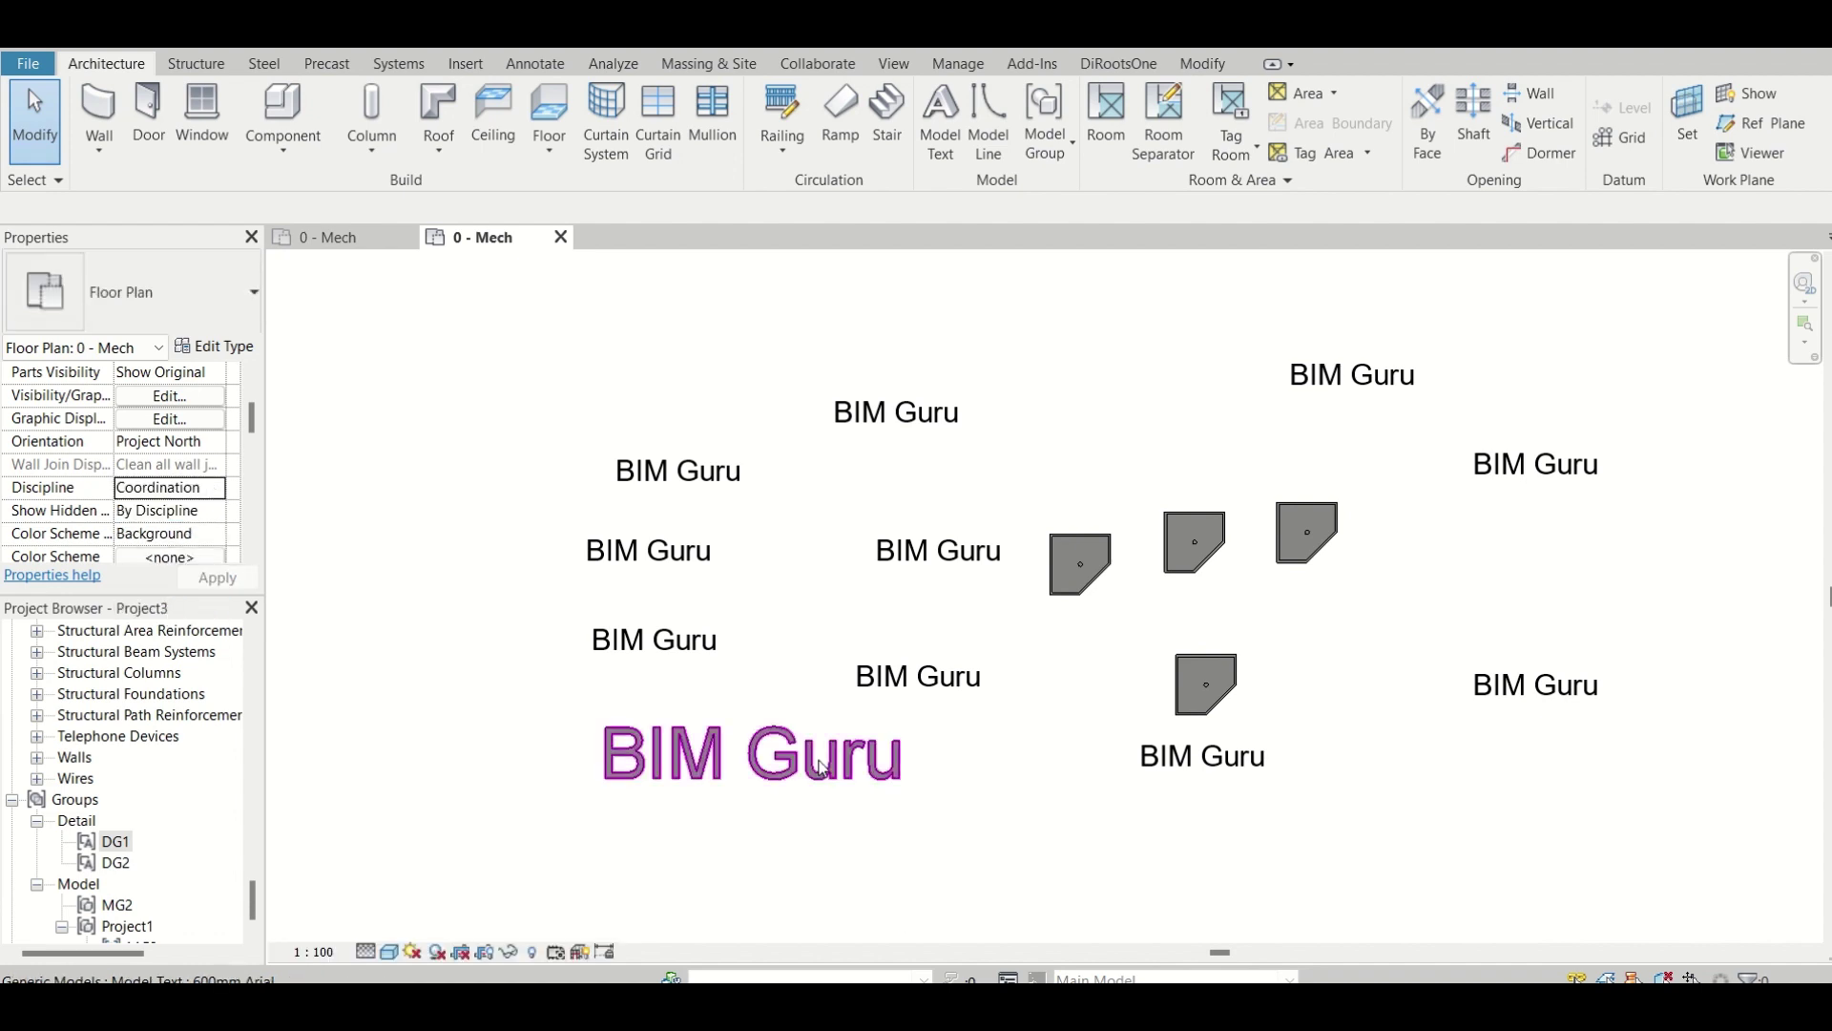
Isolate the BIM Guru model text in a 3D view with a selection box
click(754, 754)
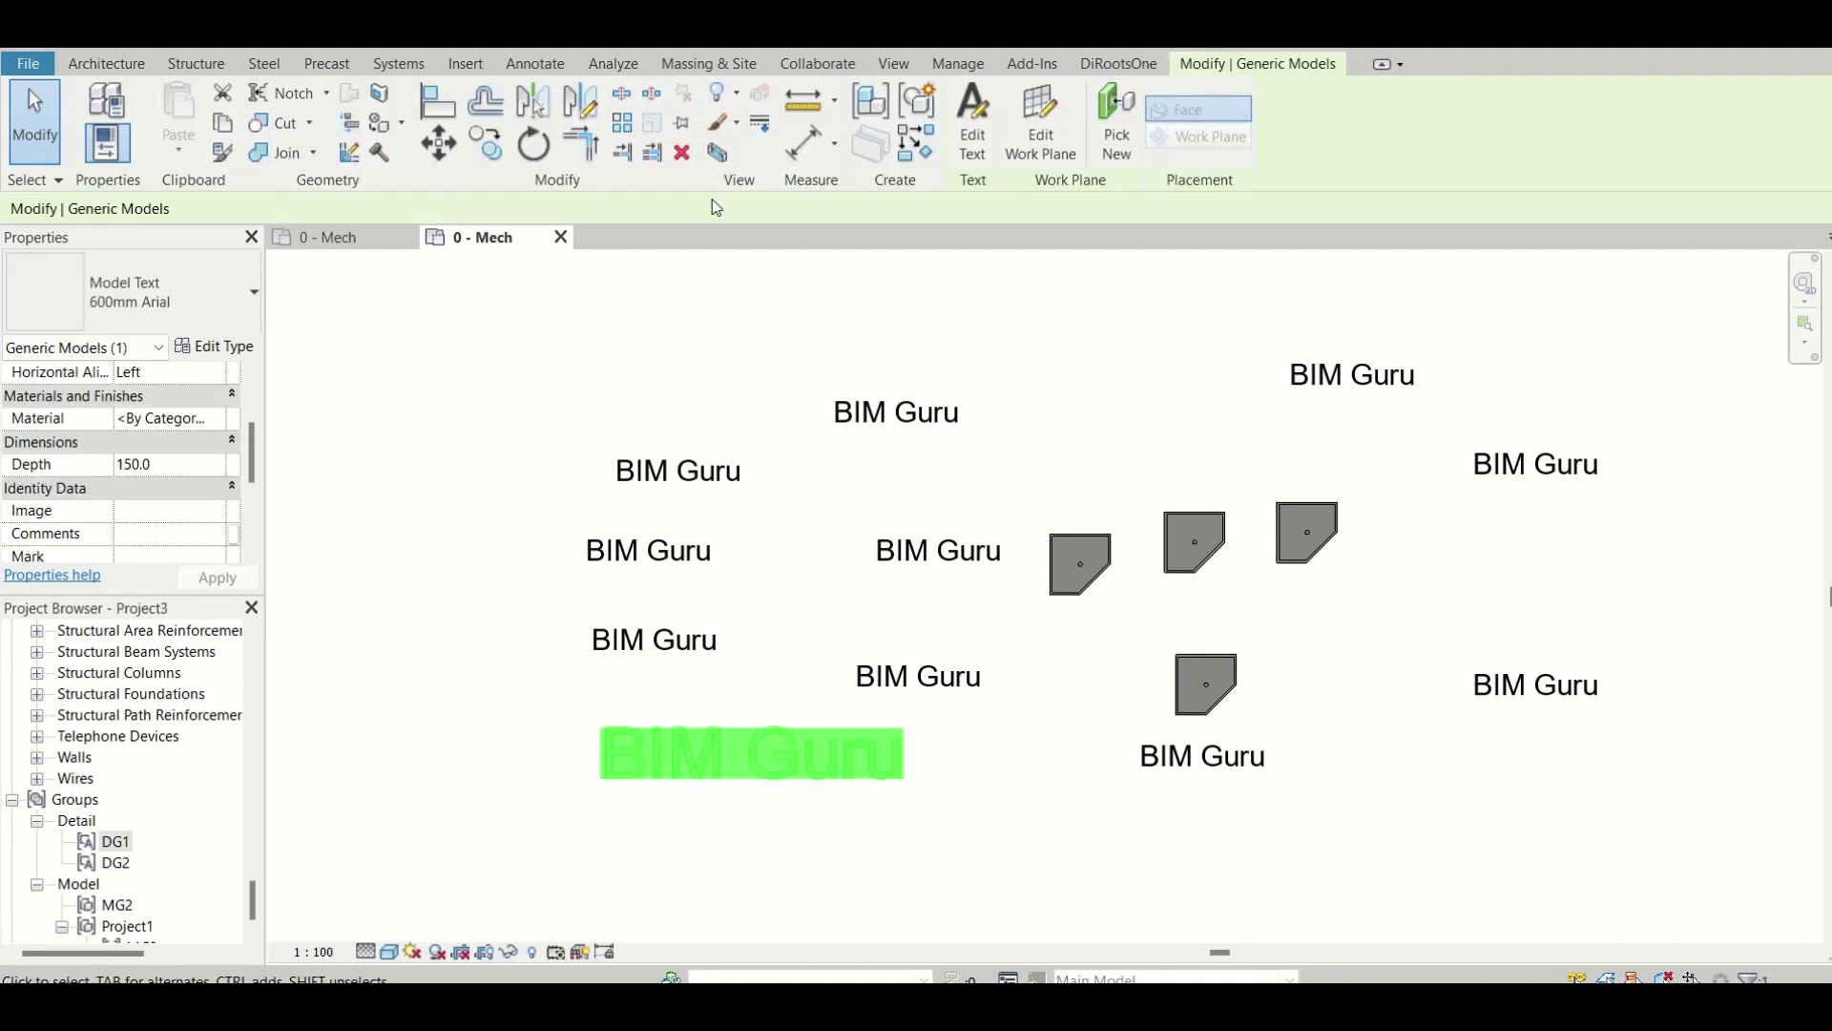
click(718, 152)
click(883, 687)
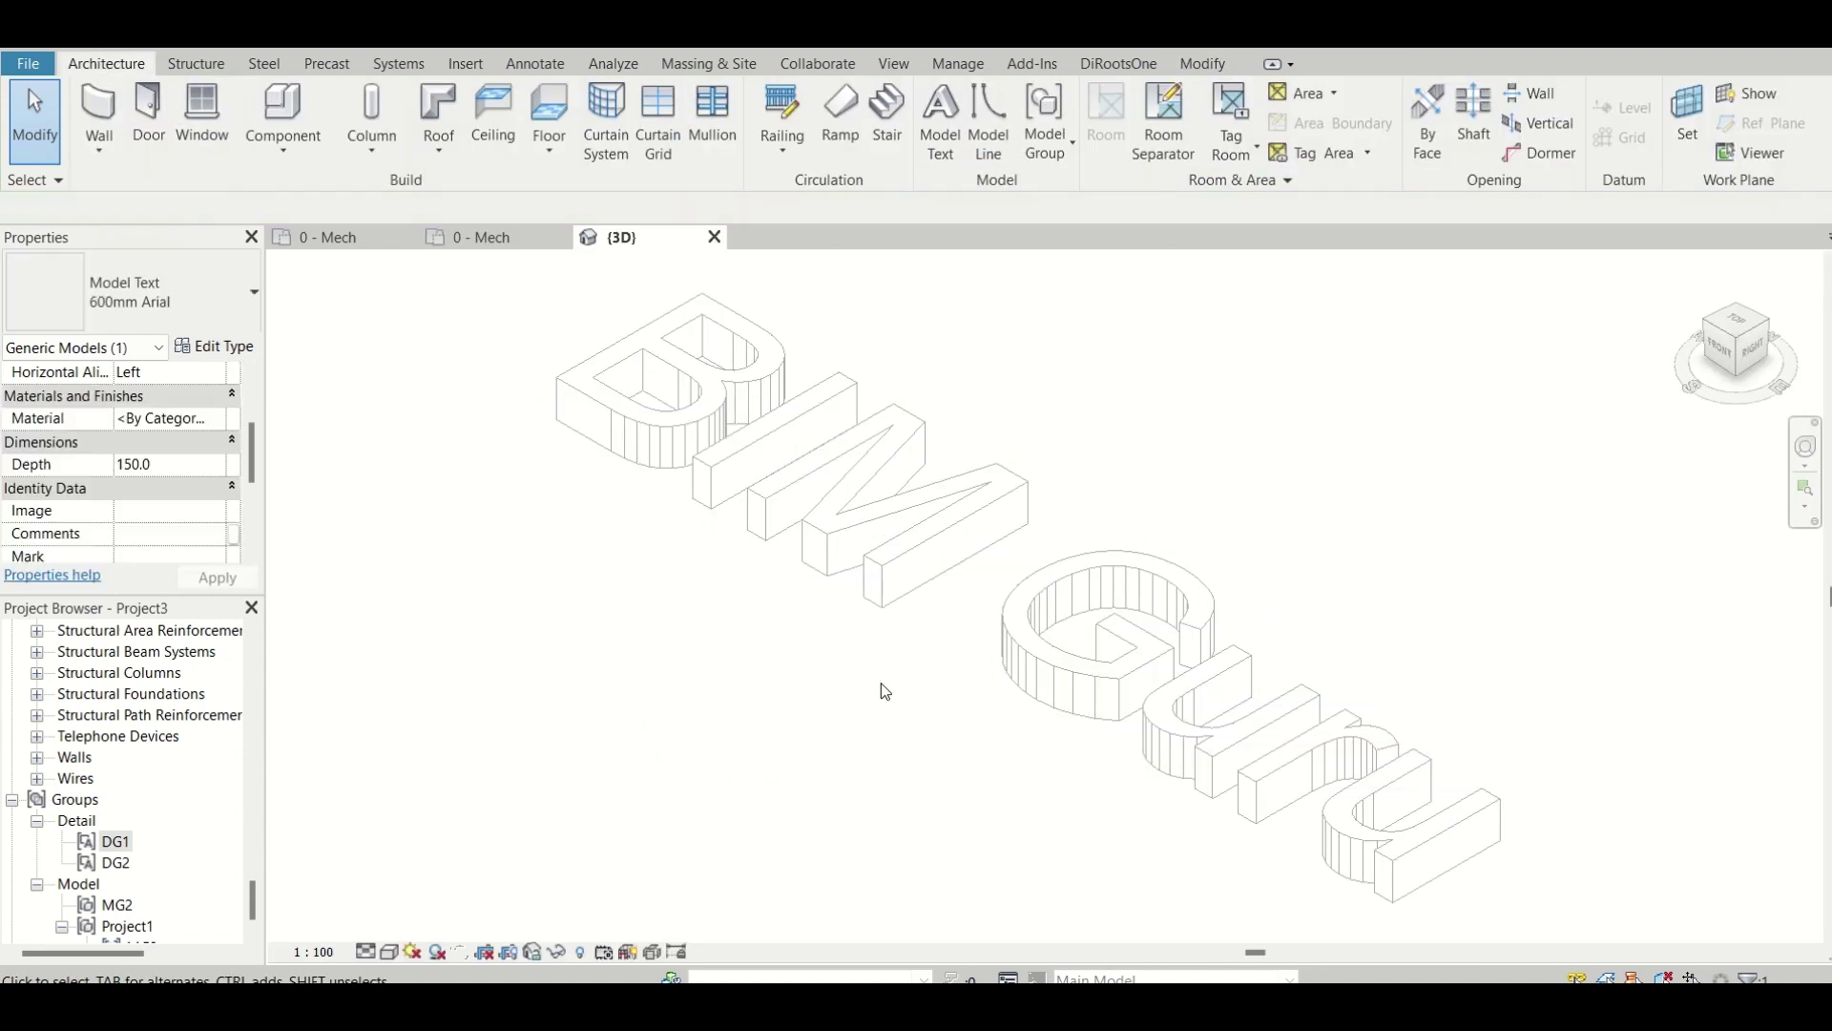
shift+middle_drag(890, 685, 902, 734)
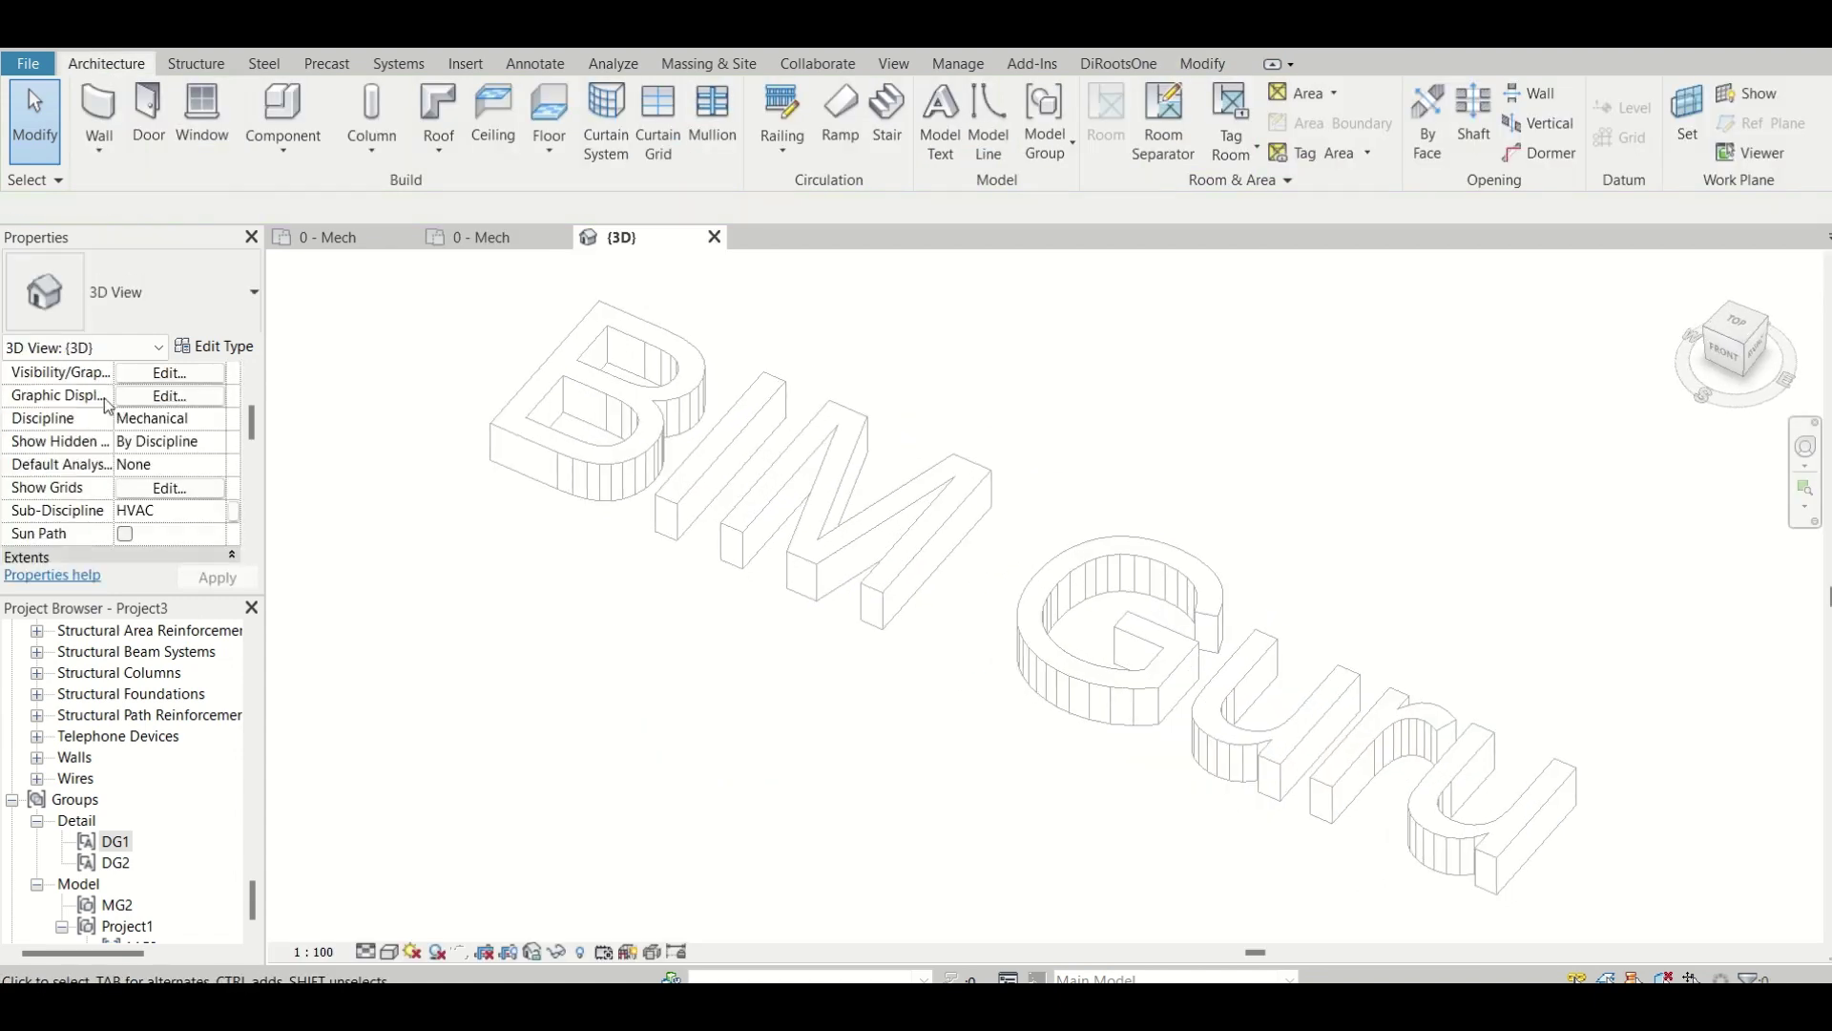
Set the 3D view's discipline to Coordination and display the model text with shaded surfaces
click(215, 418)
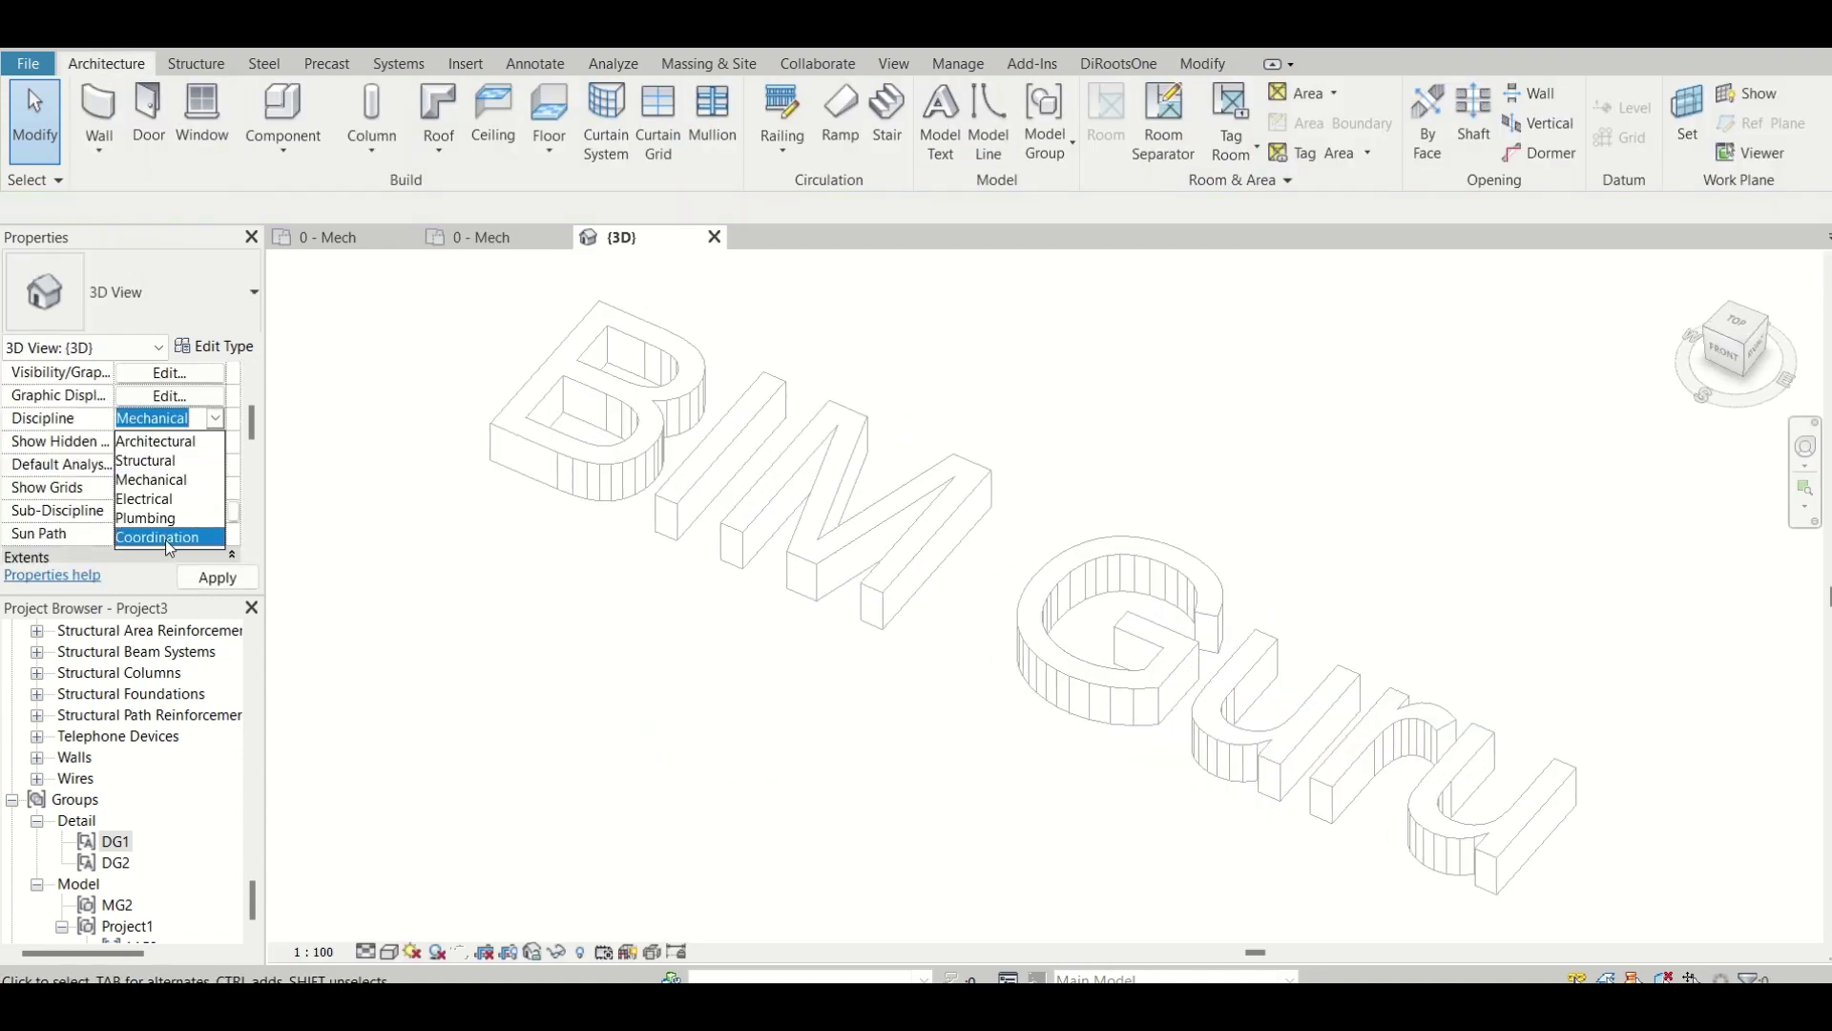
click(164, 538)
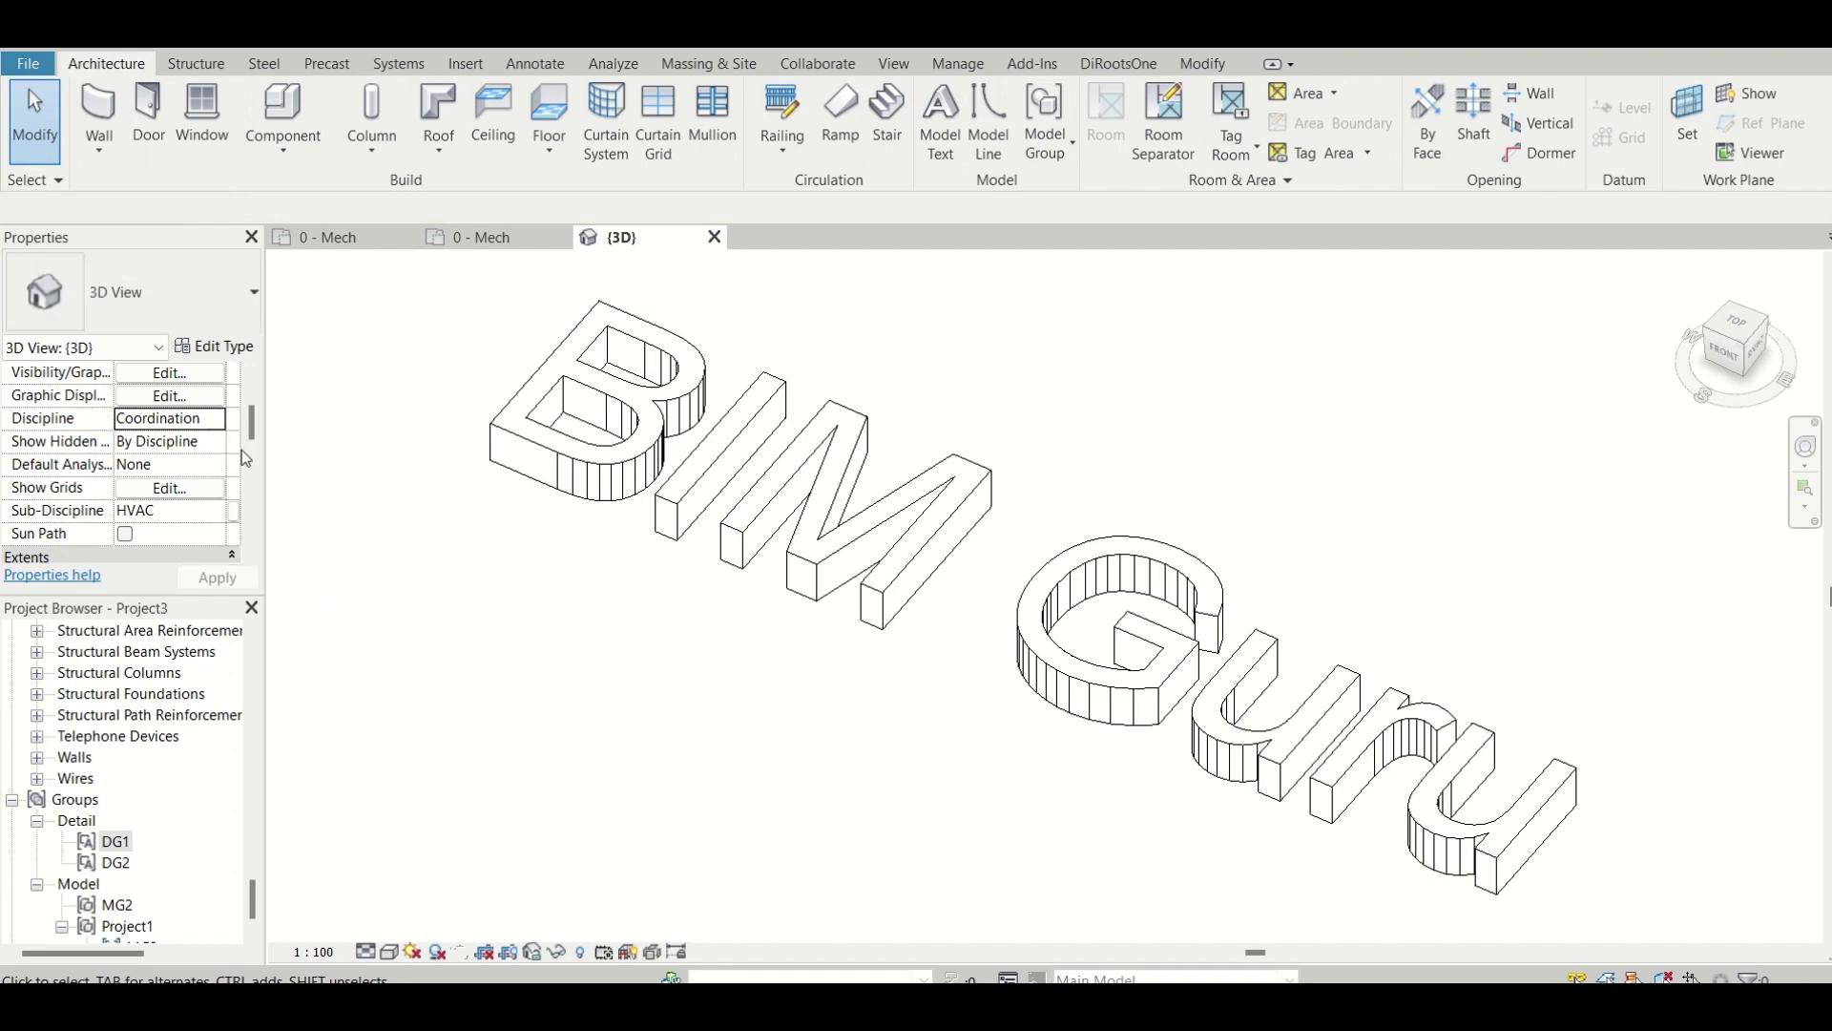
click(391, 951)
click(448, 903)
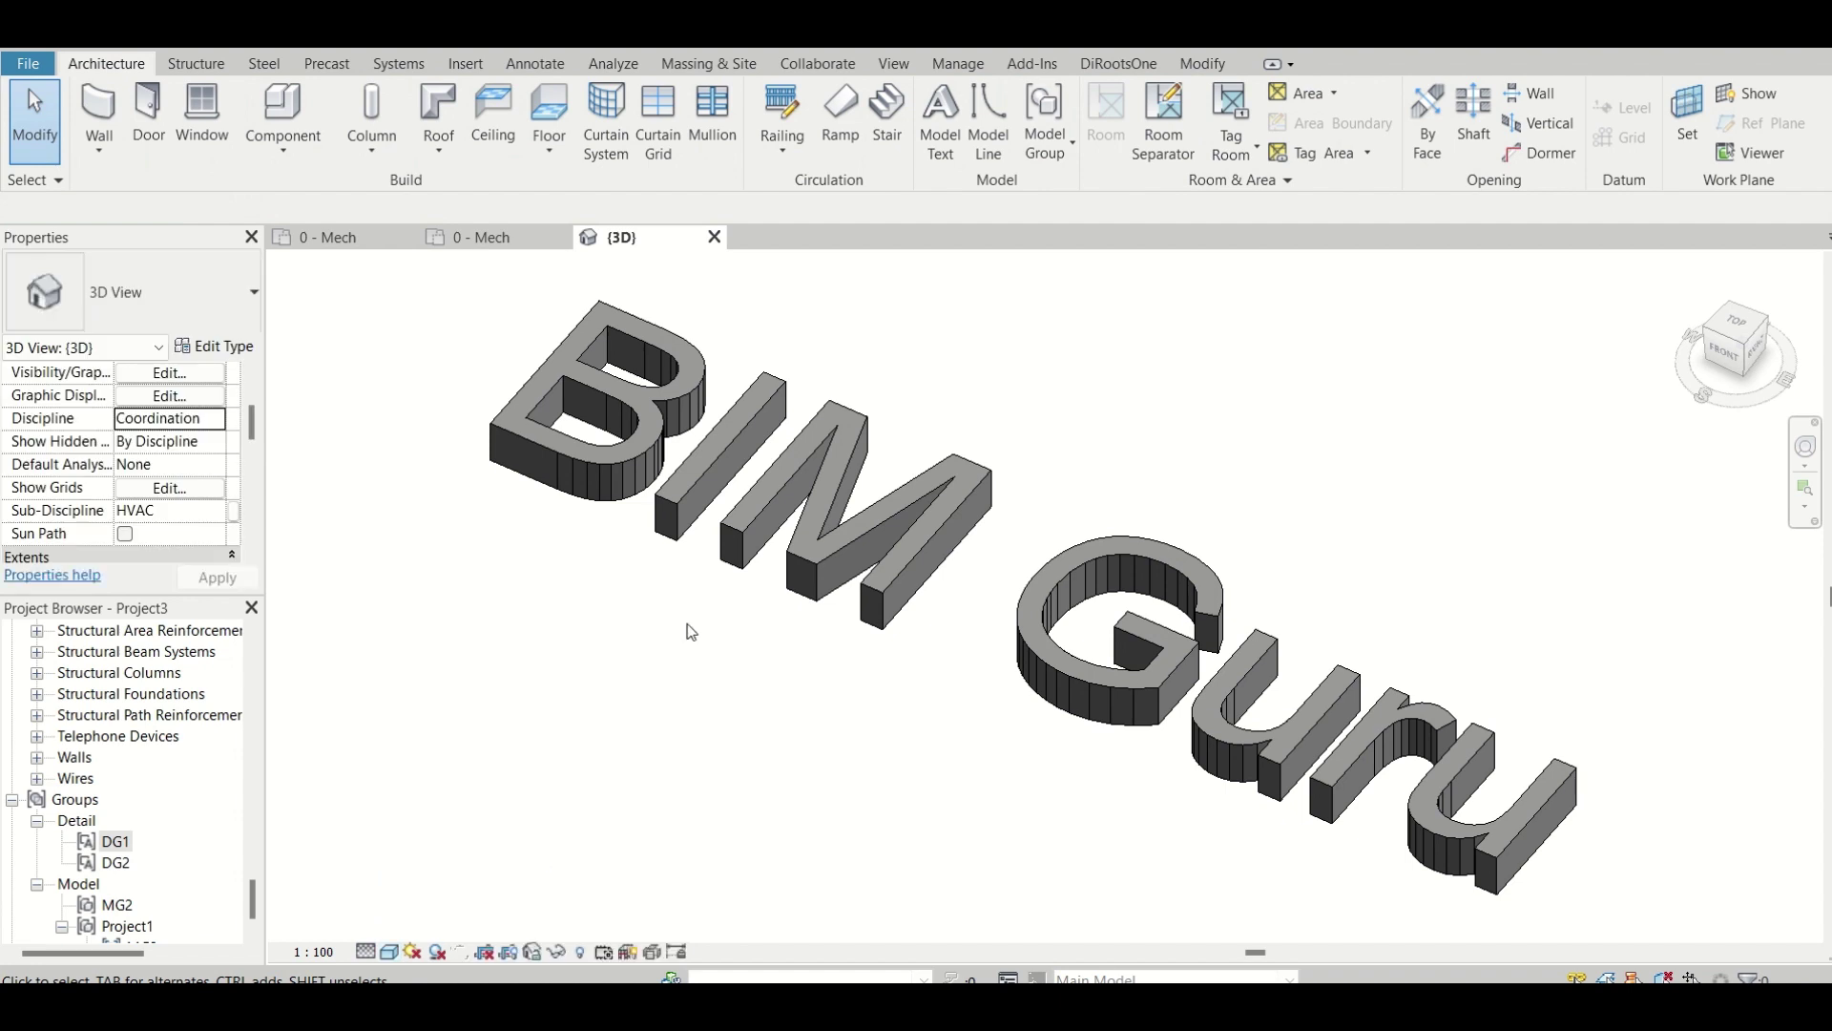
Create a model group from the BIM Guru model text, keeping the default group name
scroll(750, 523, down, 2)
click(750, 523)
shift+middle_drag(764, 601, 830, 675)
click(776, 703)
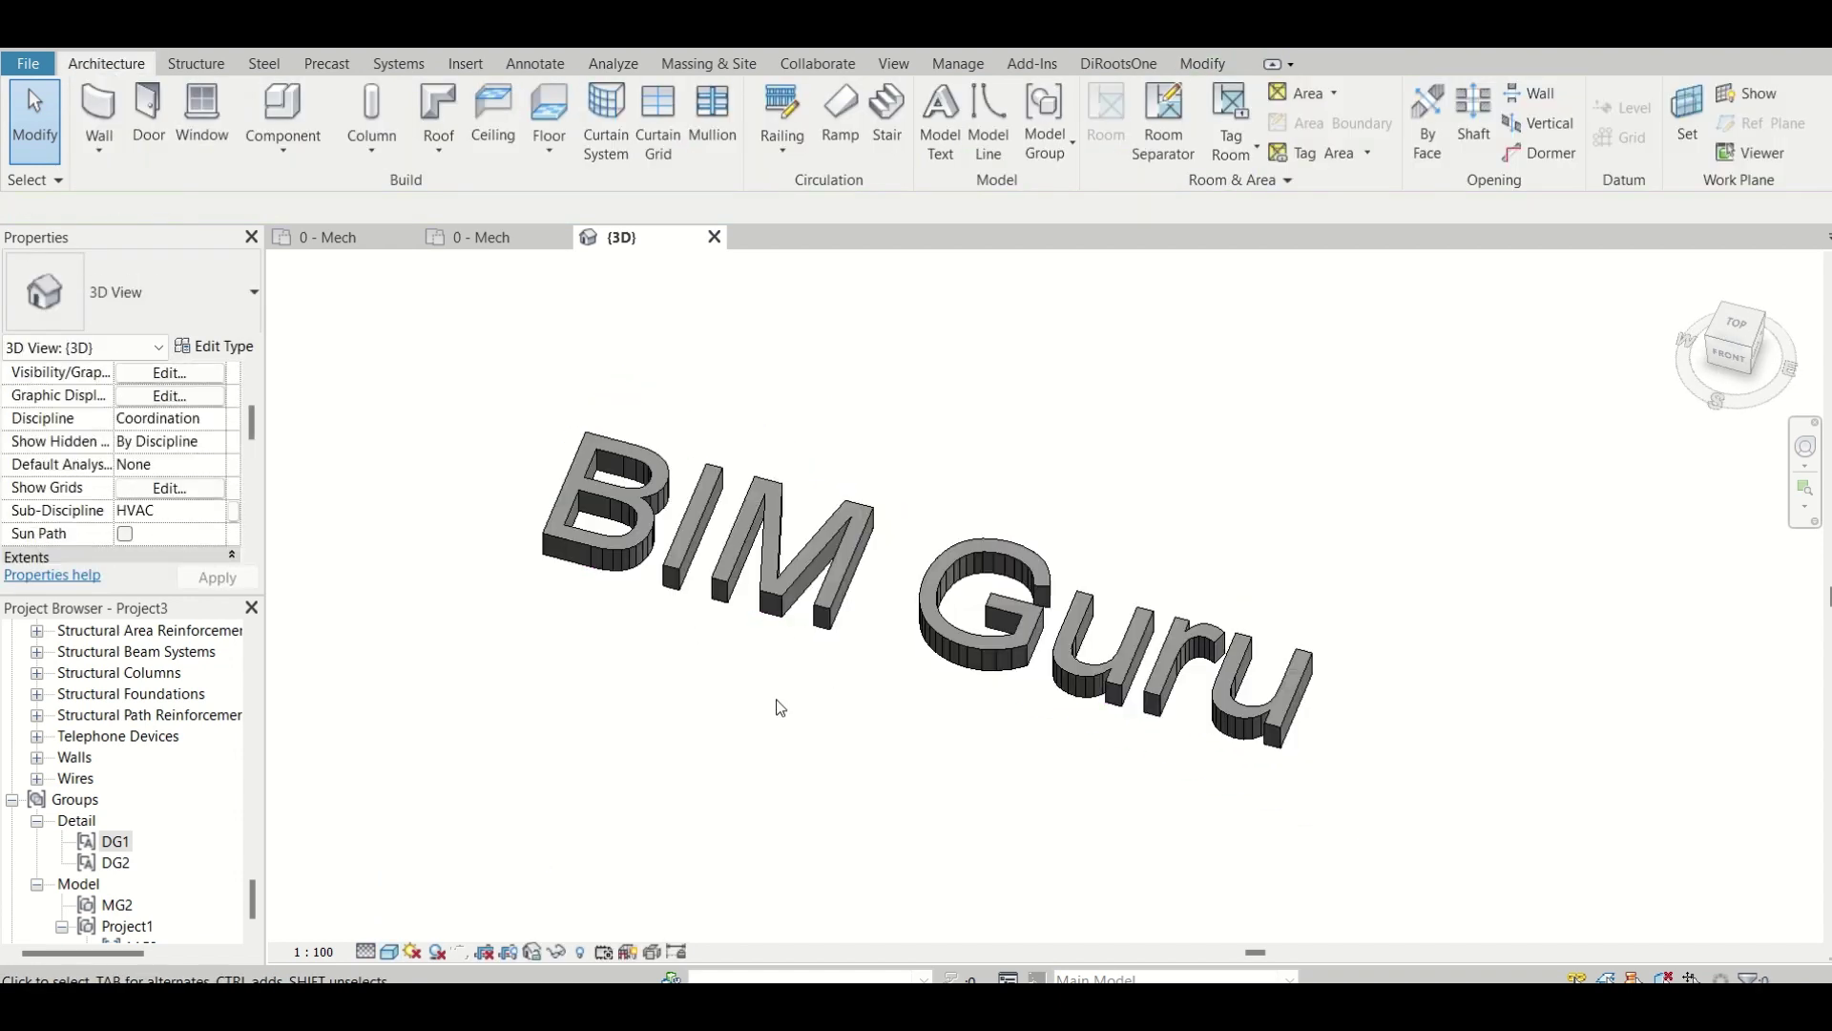
click(812, 607)
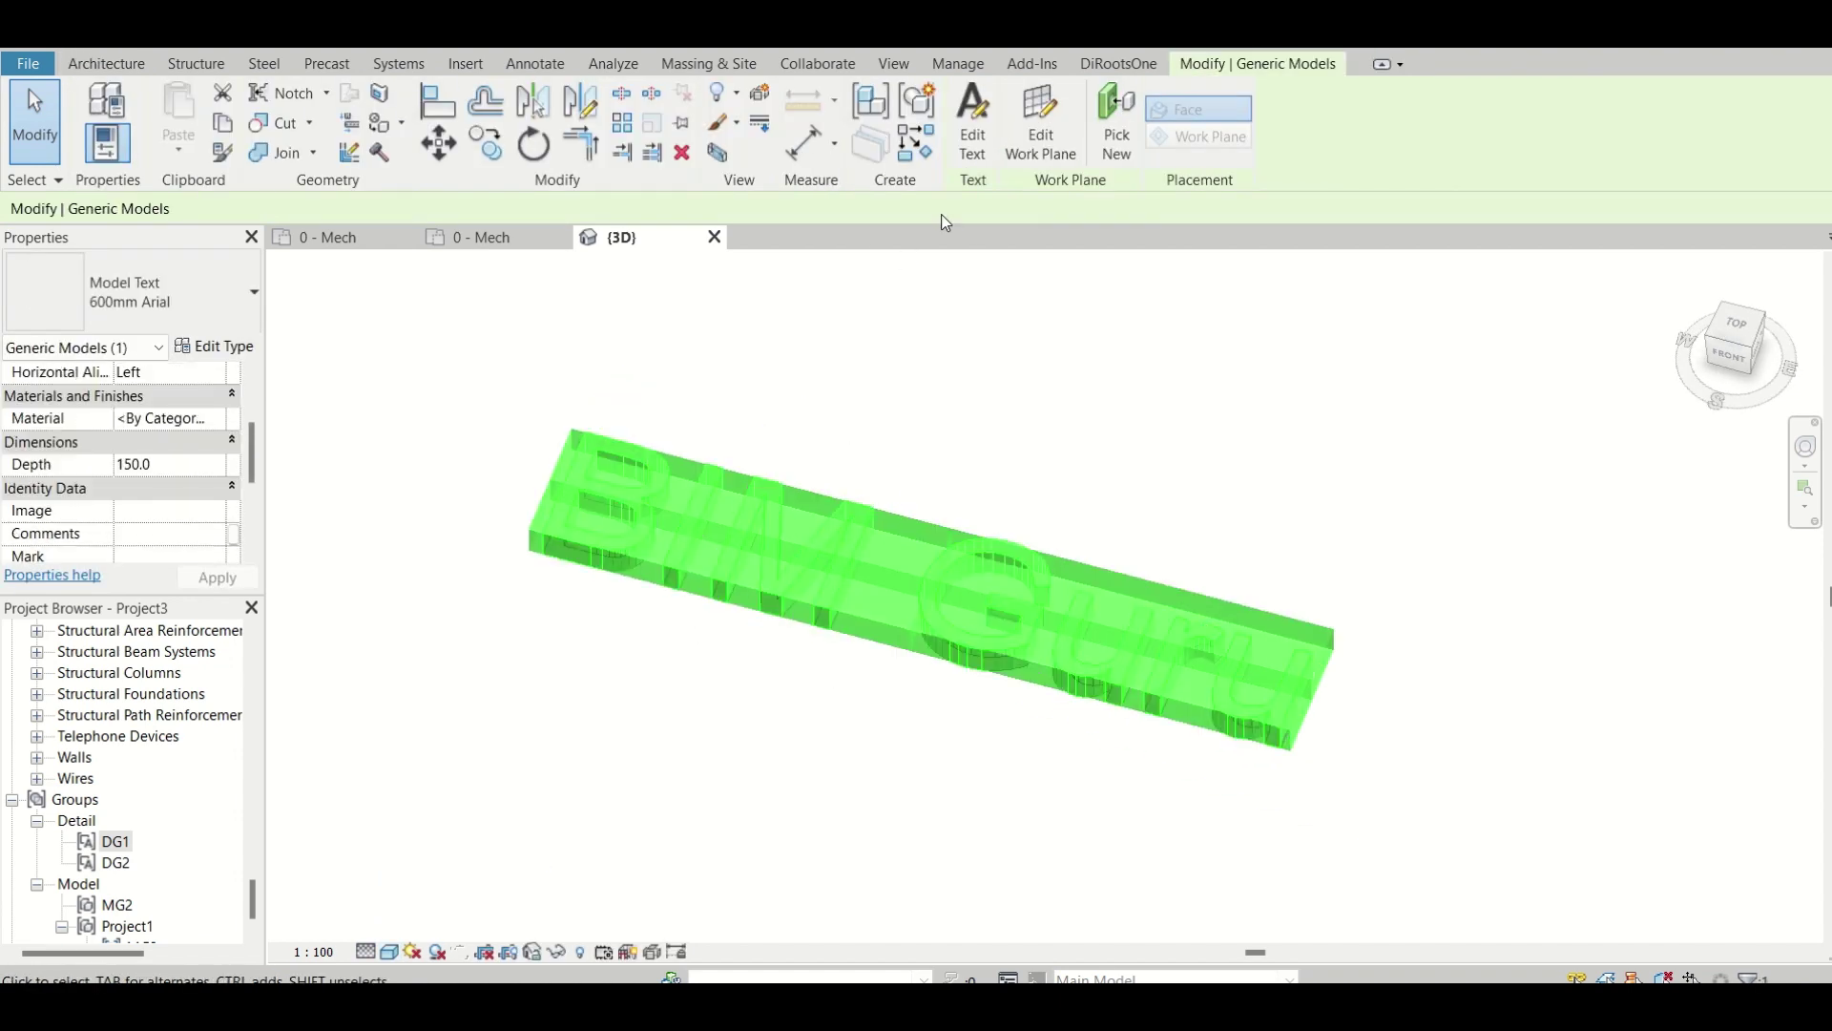
click(920, 110)
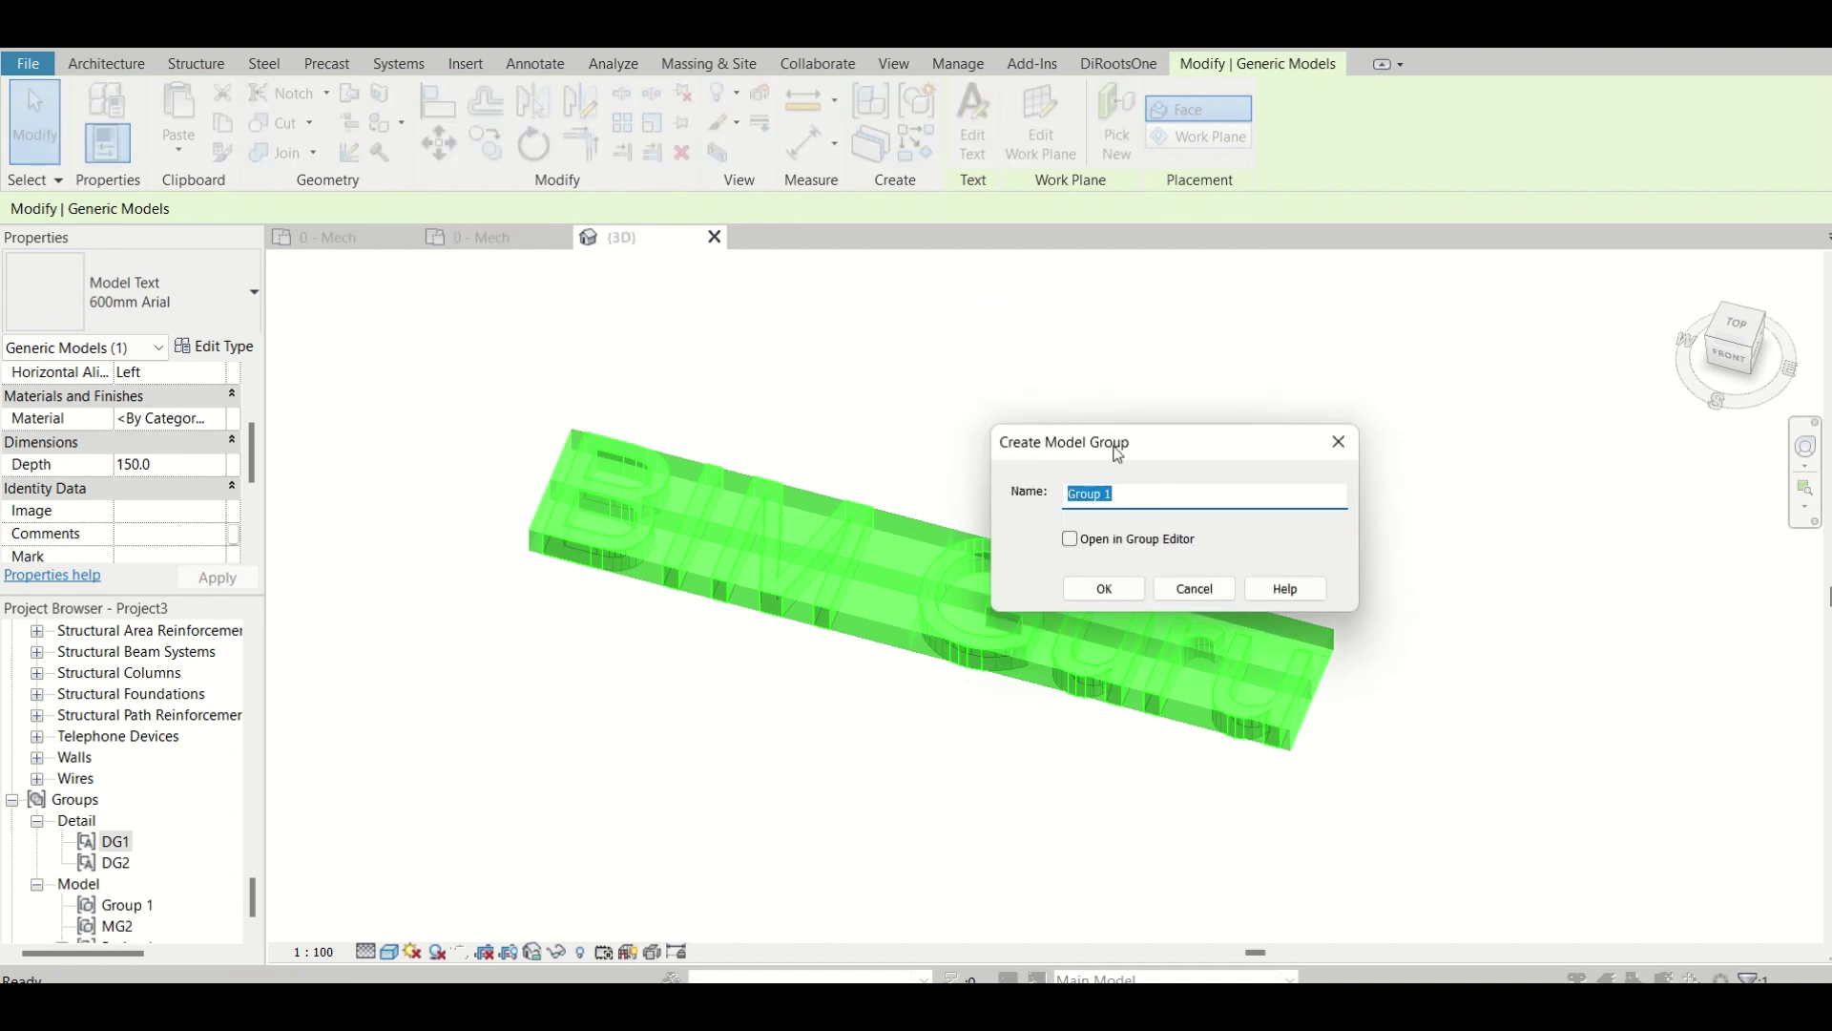
click(1104, 588)
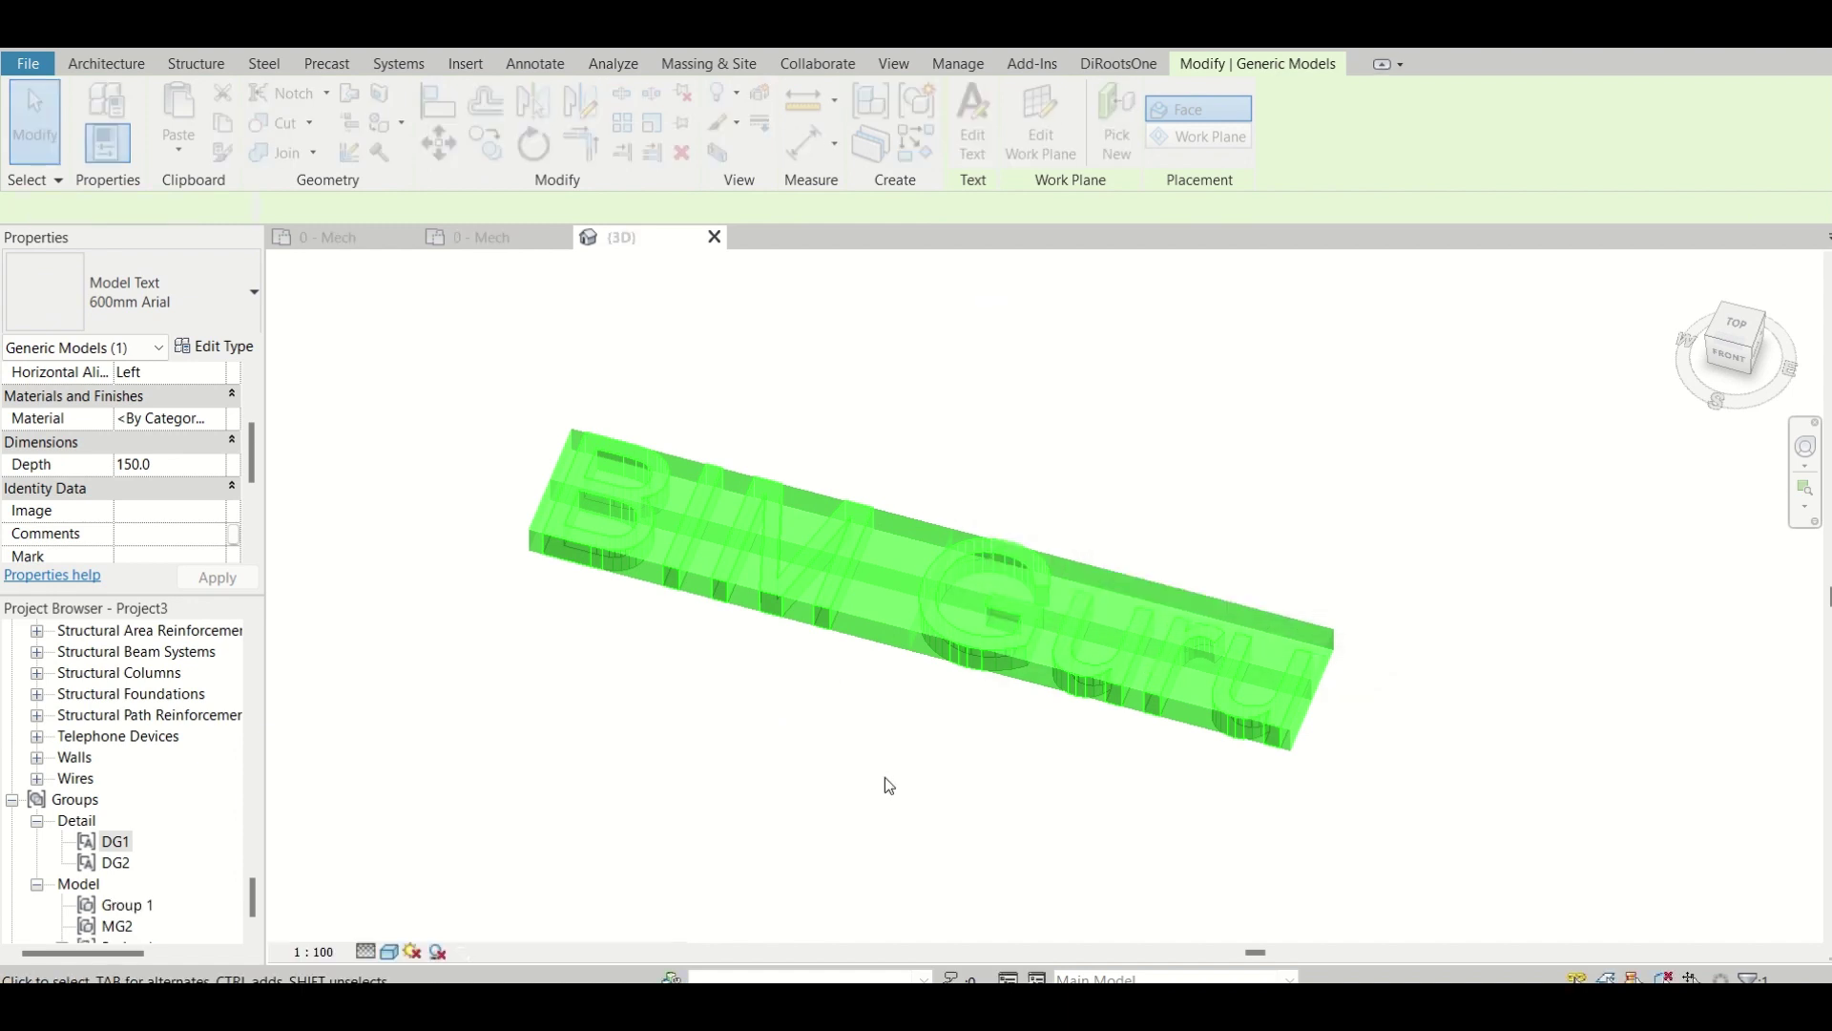
Place multiple copies of the BIM Guru model group around the original in the top view
click(983, 610)
shift+middle_drag(983, 610, 982, 534)
scroll(968, 630, down, 2)
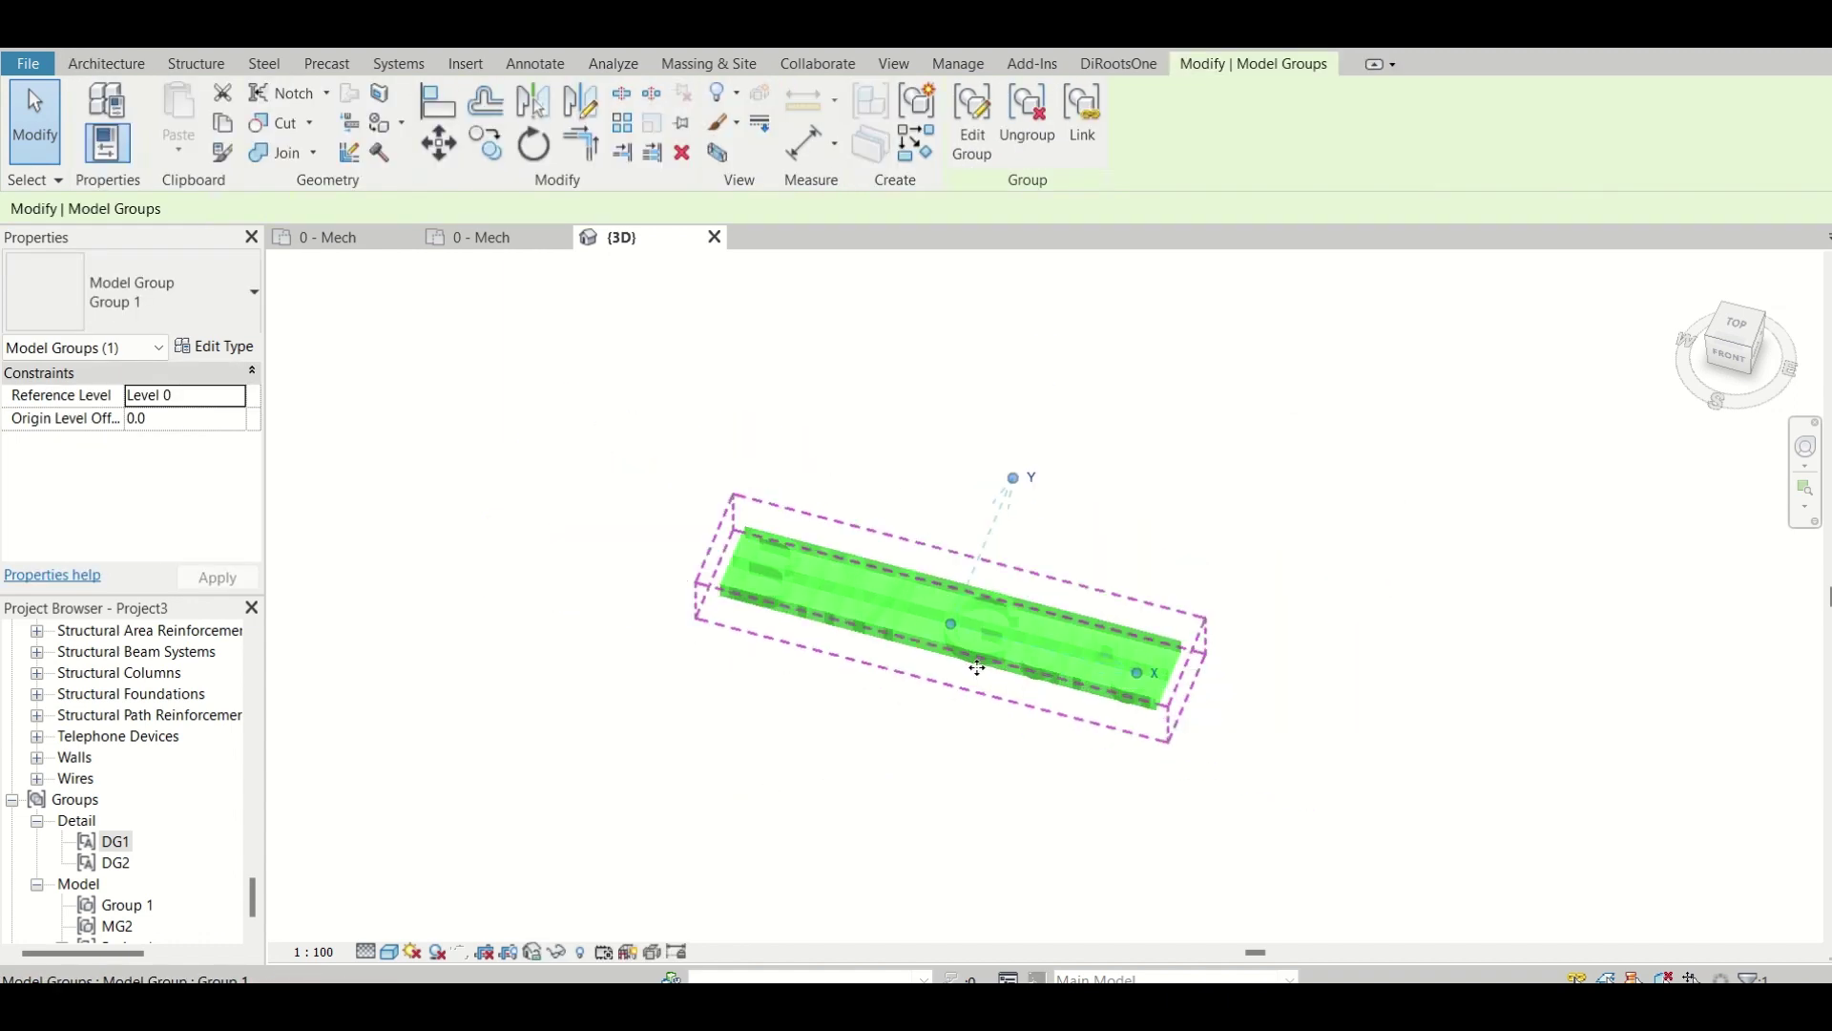
middle_drag(1038, 668, 1045, 492)
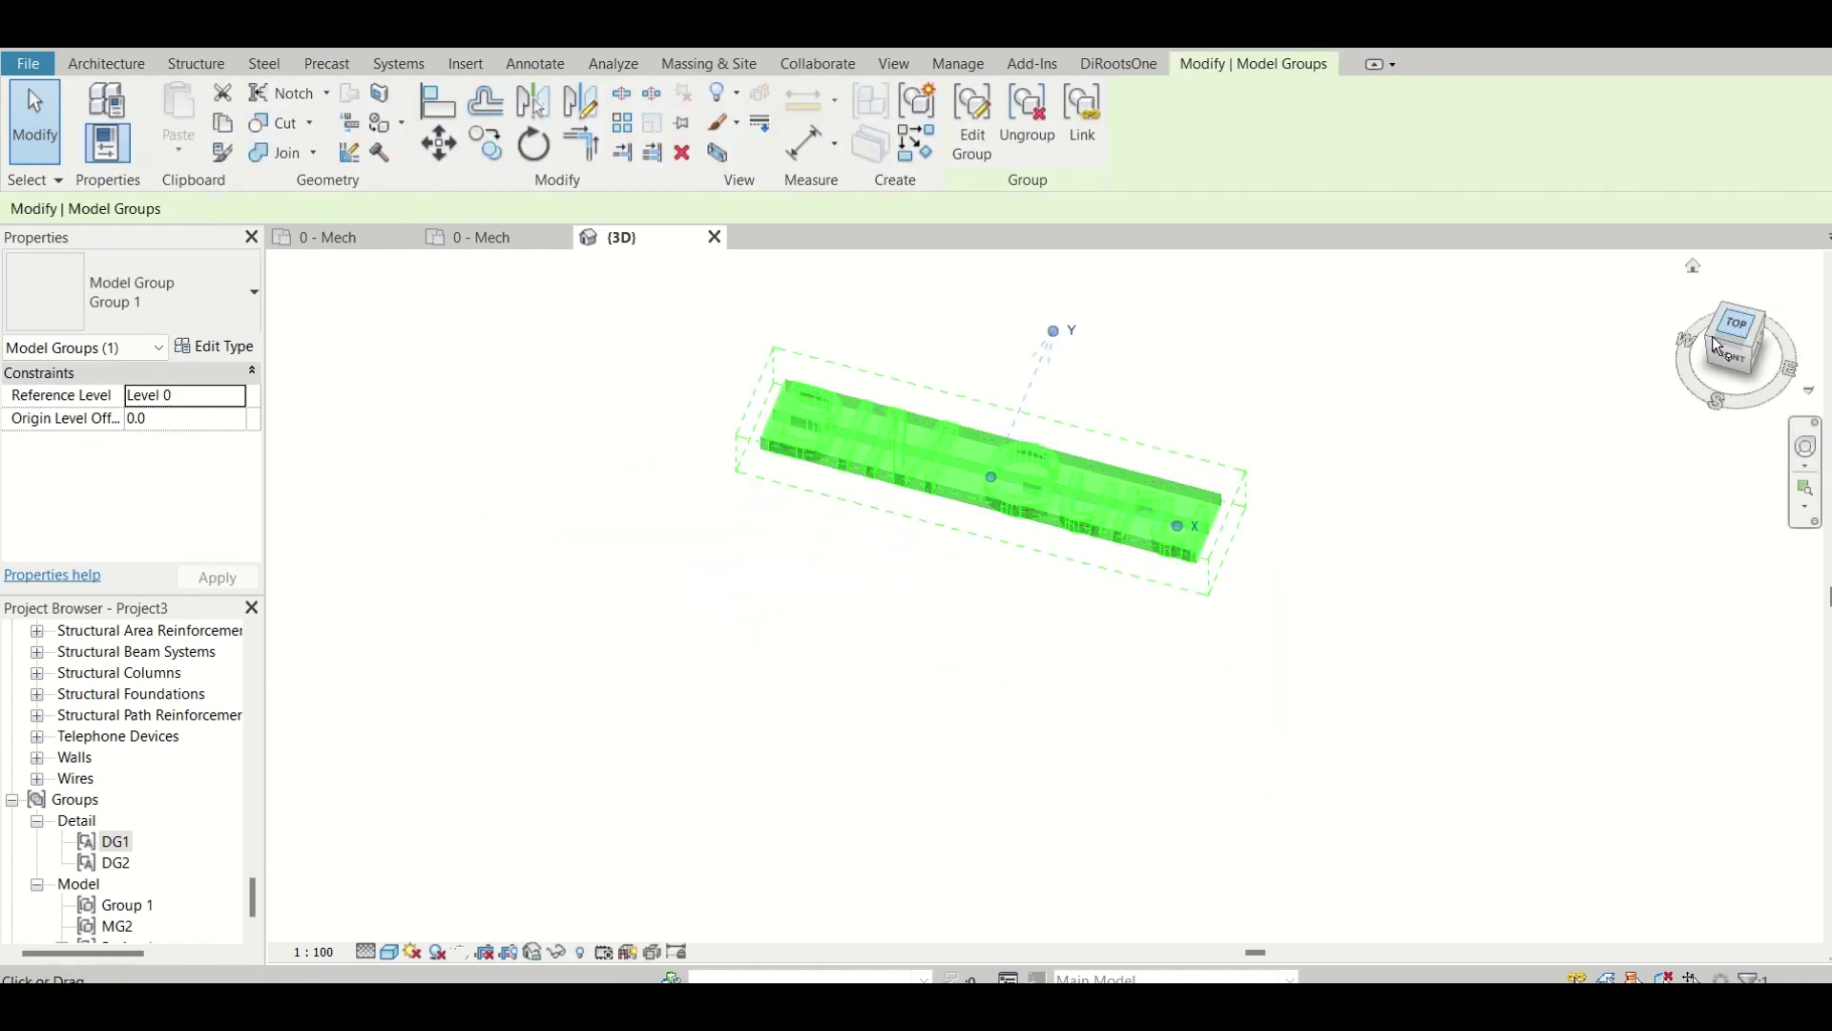
click(1737, 327)
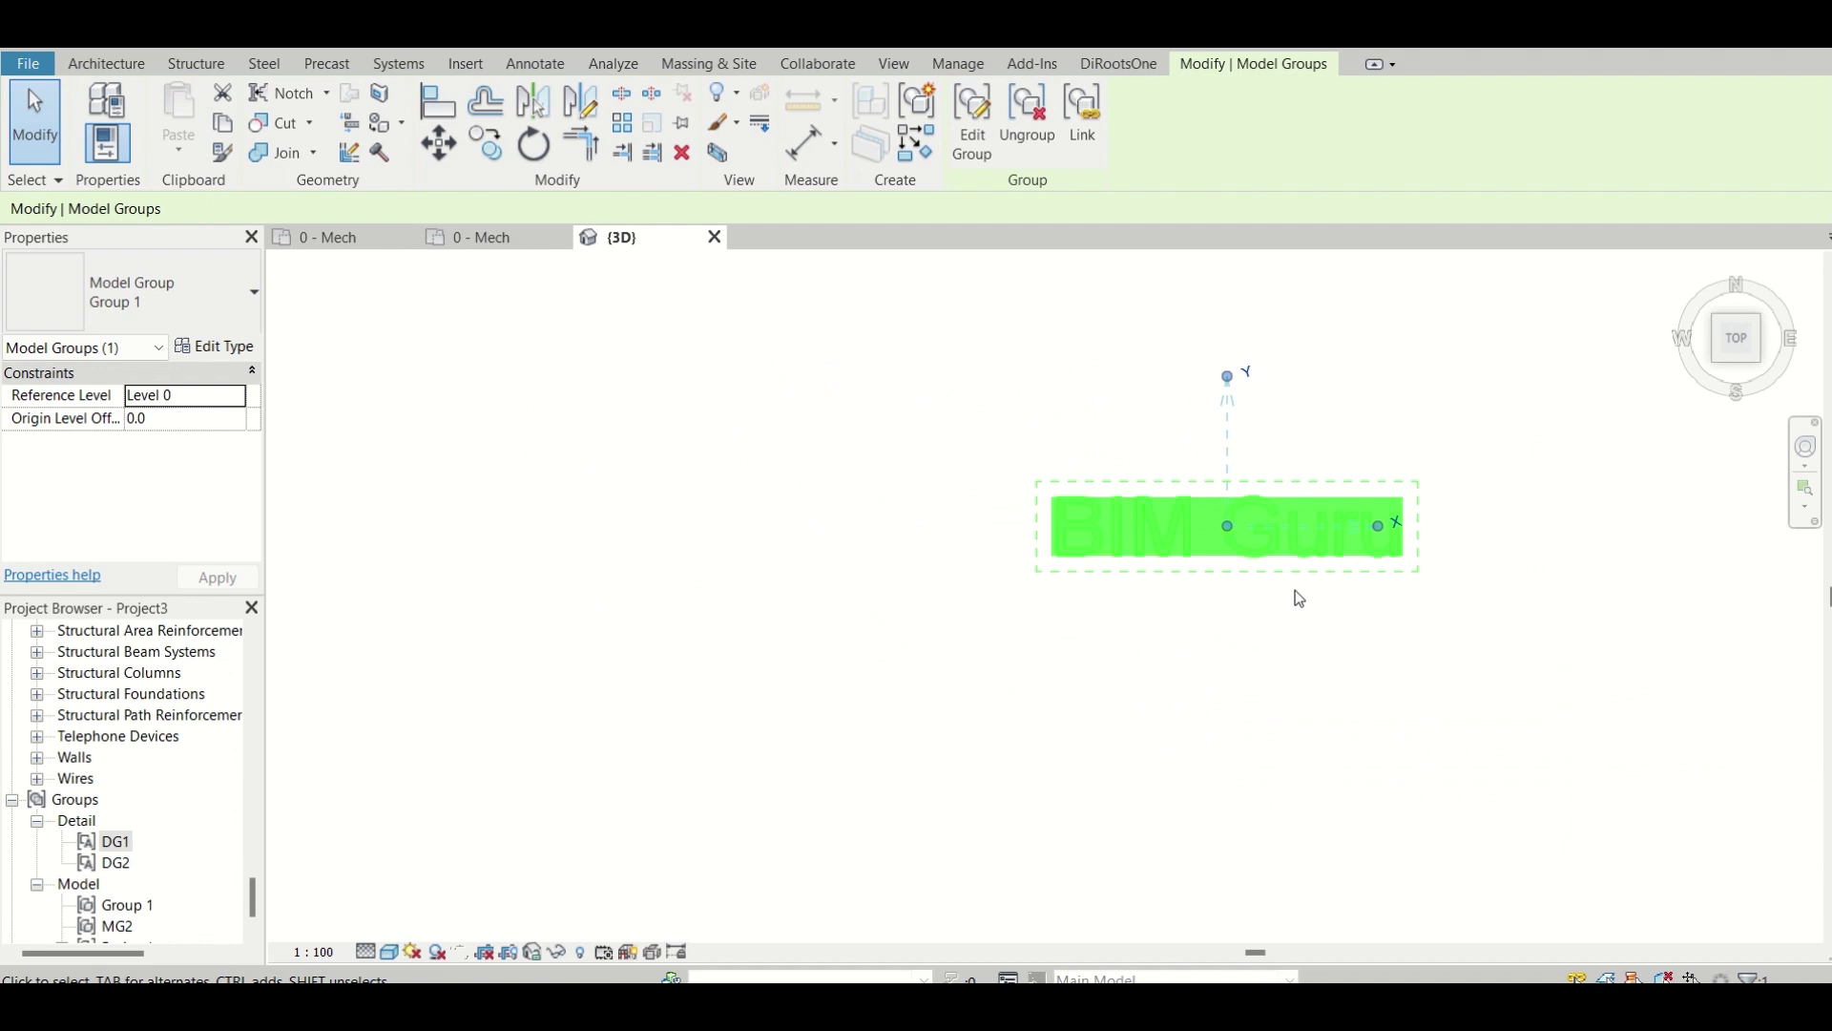
key(r)
key(o)
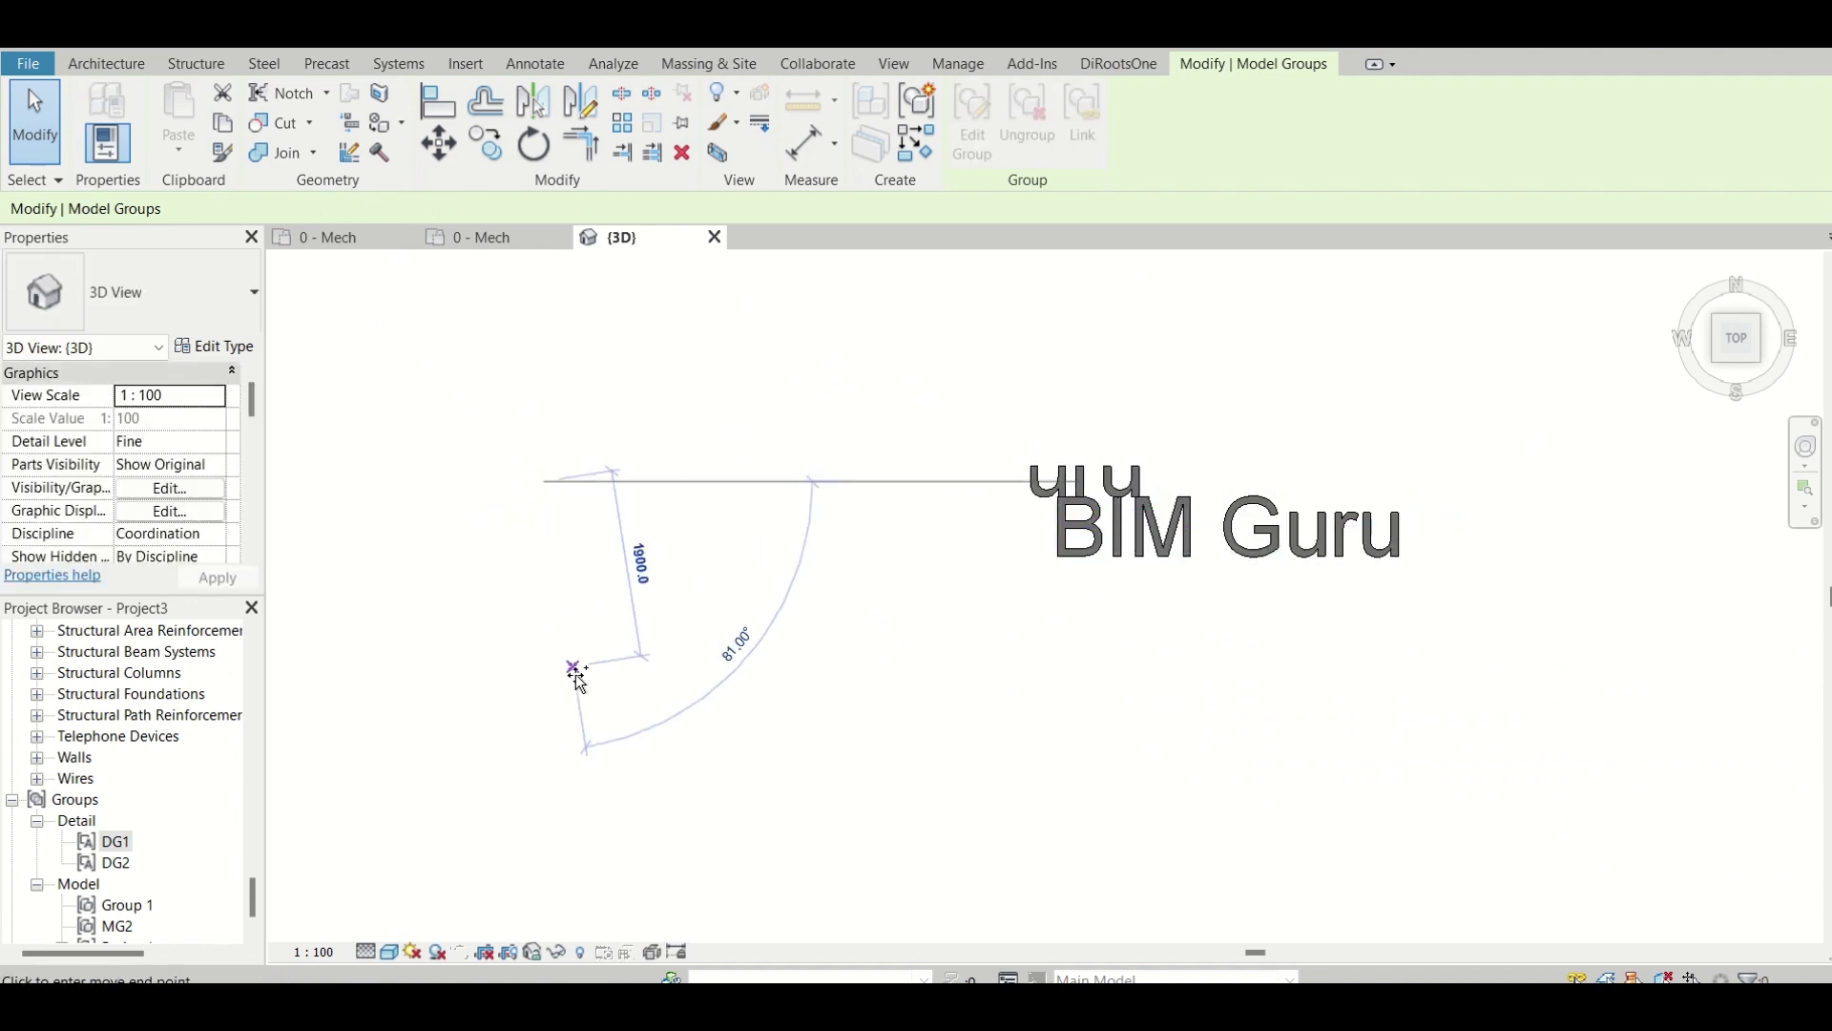
key(Escape)
key(Escape)
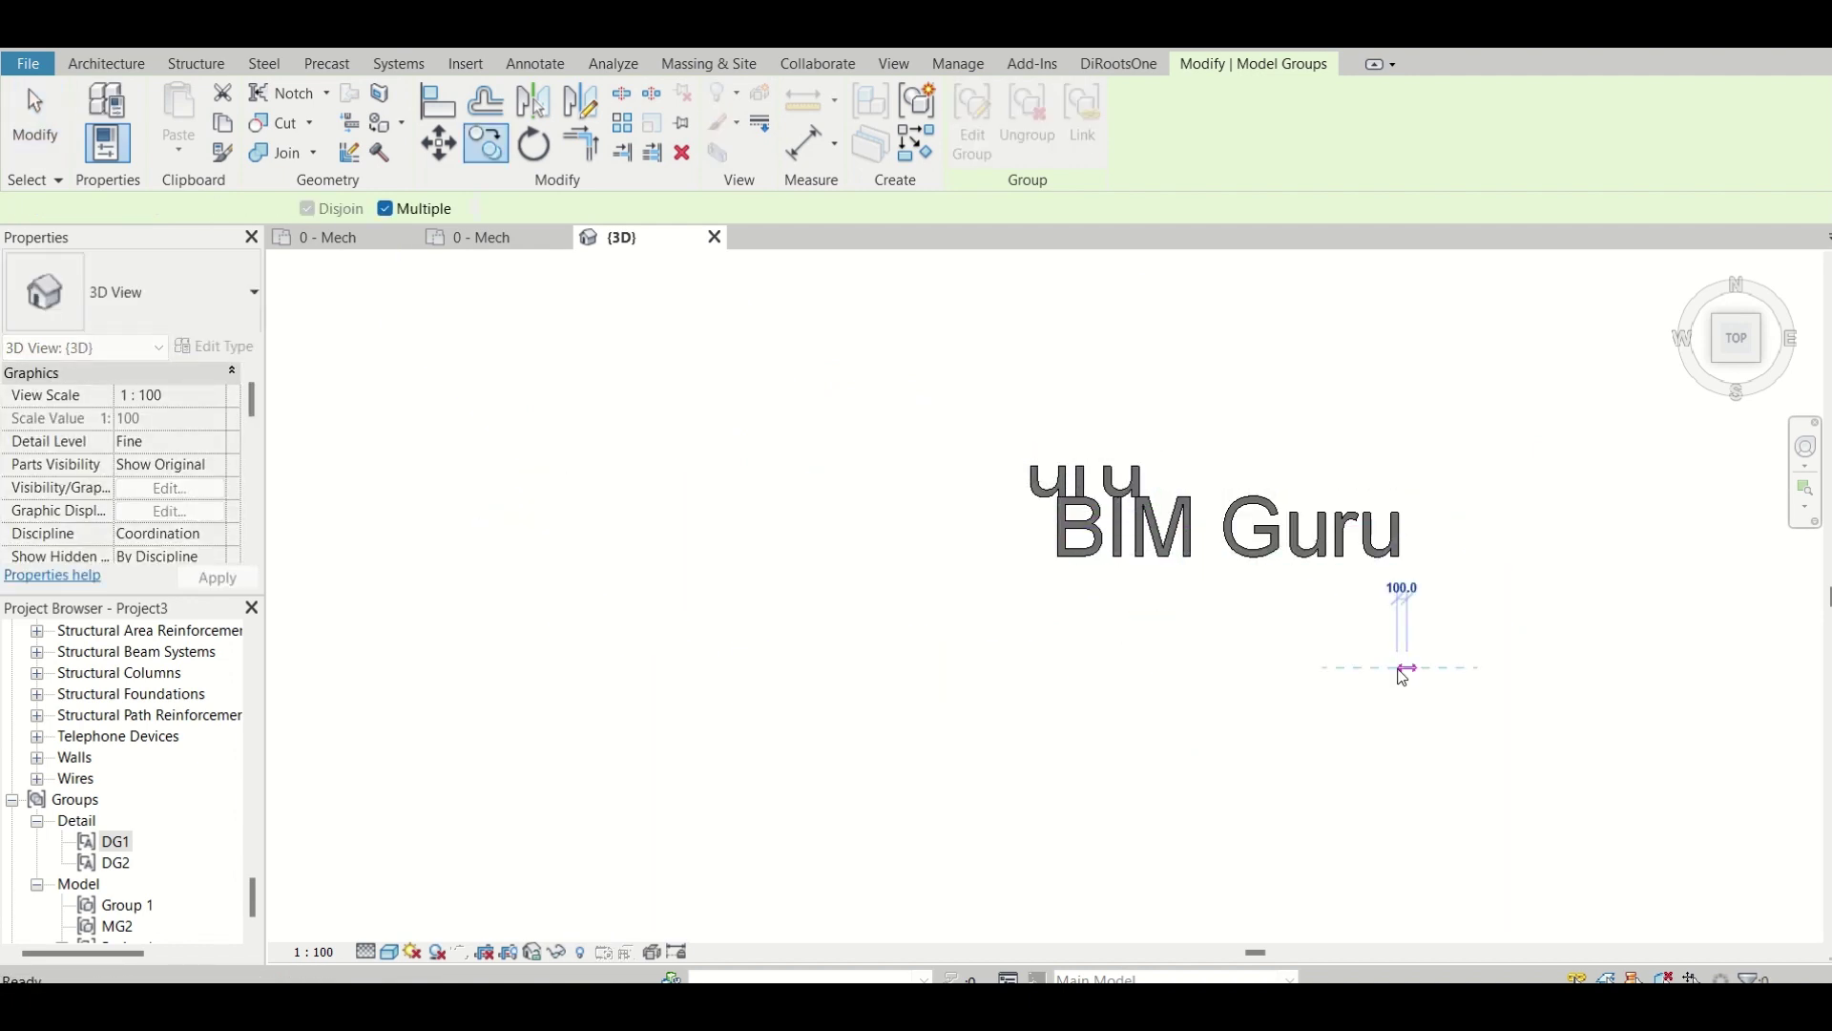
Turn off the 3D view's section box to reveal the rest of the model
scroll(237, 549, down, 5)
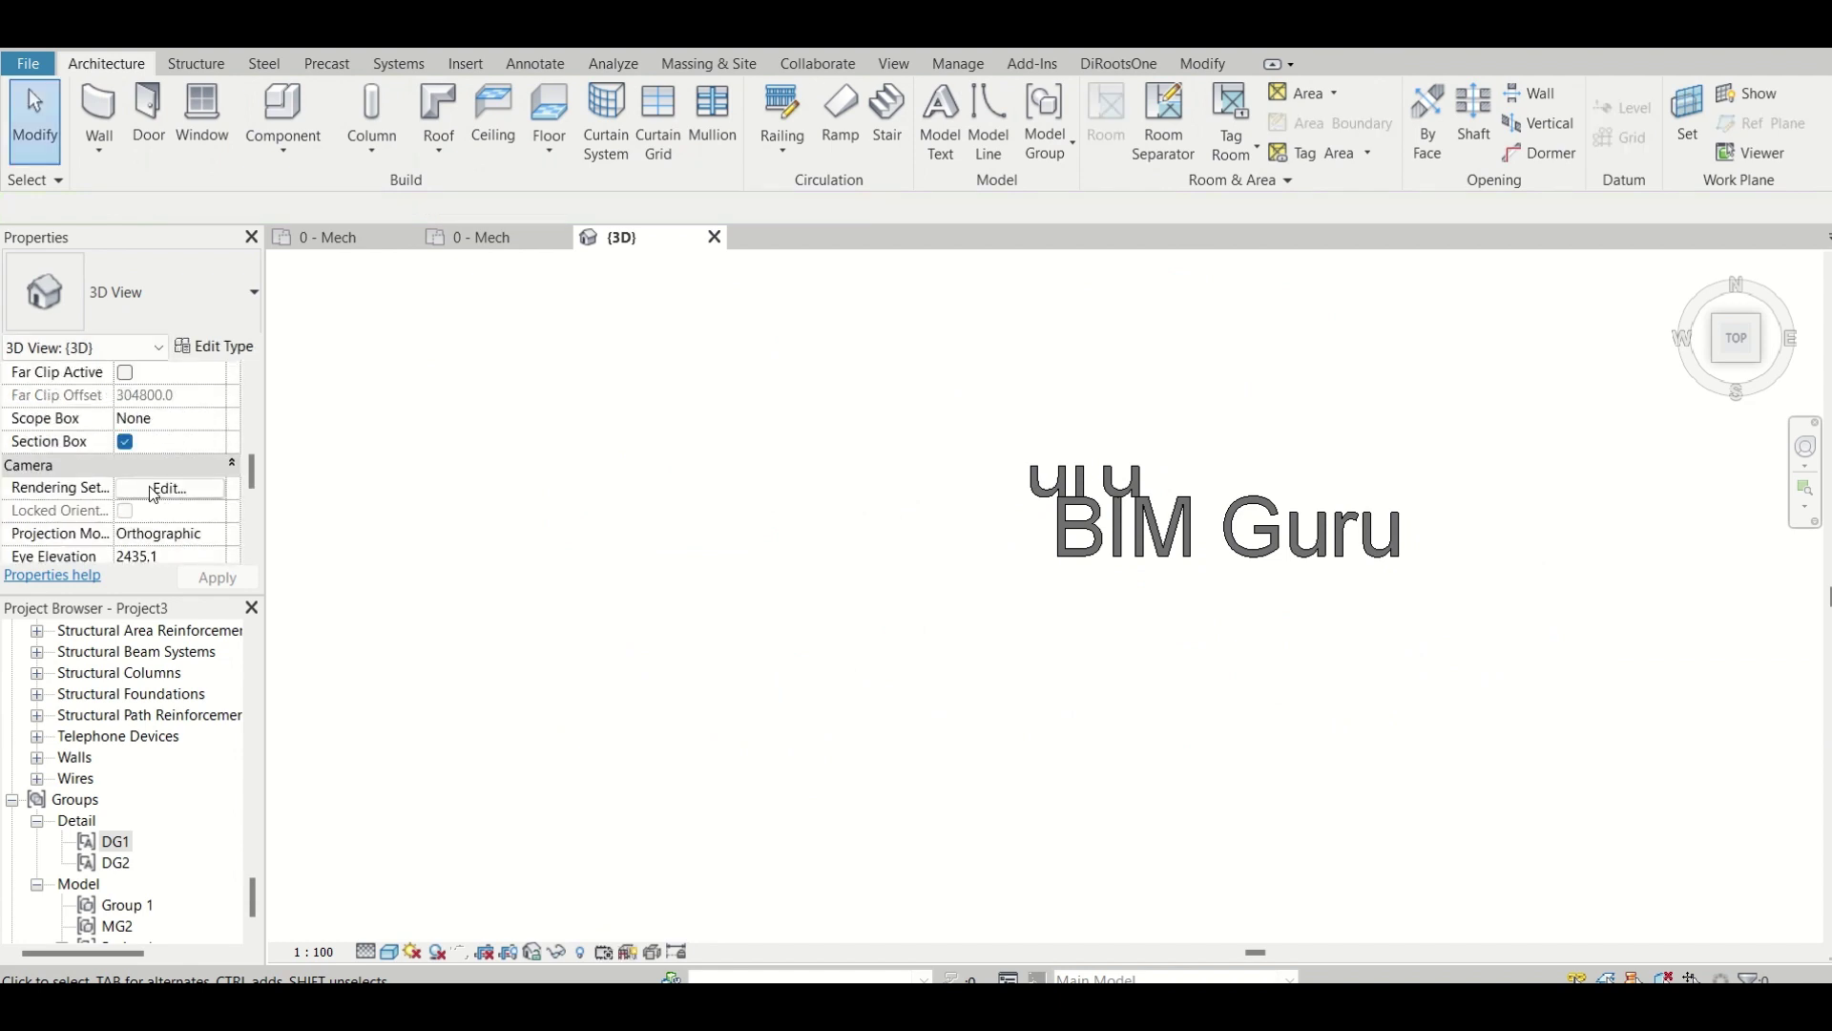
click(124, 442)
scroll(874, 561, down, 2)
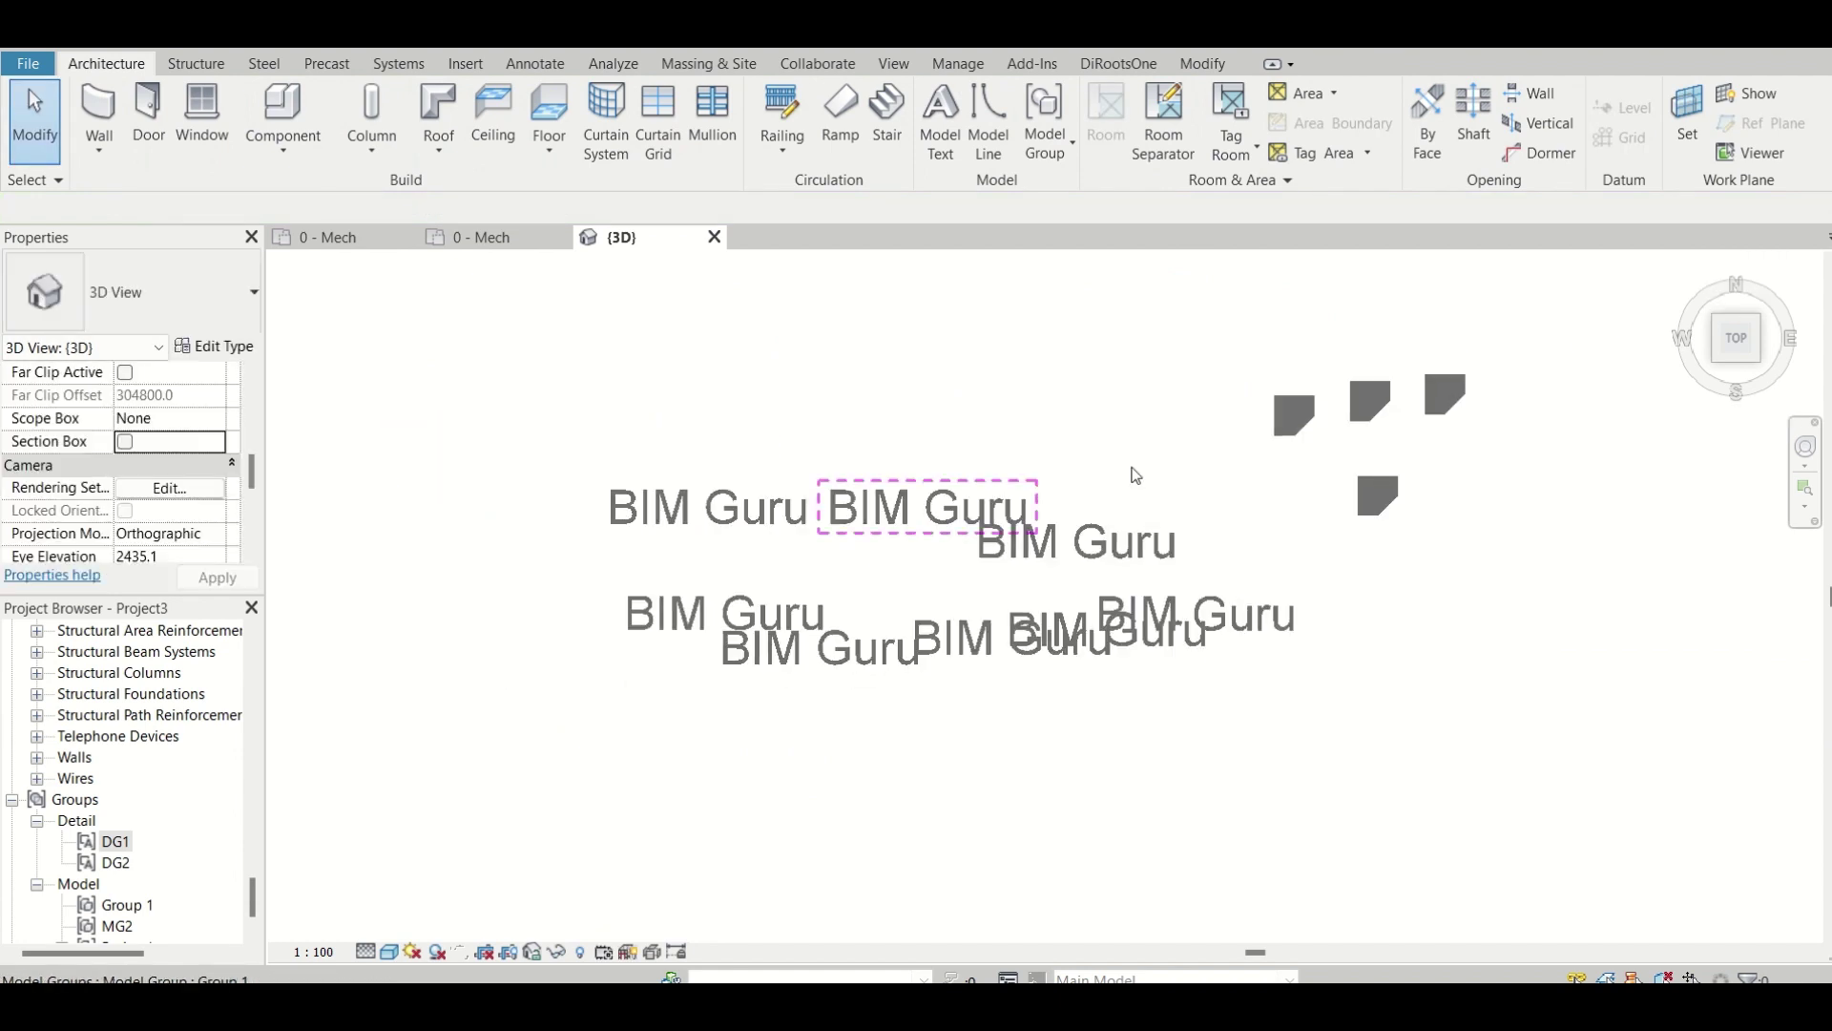